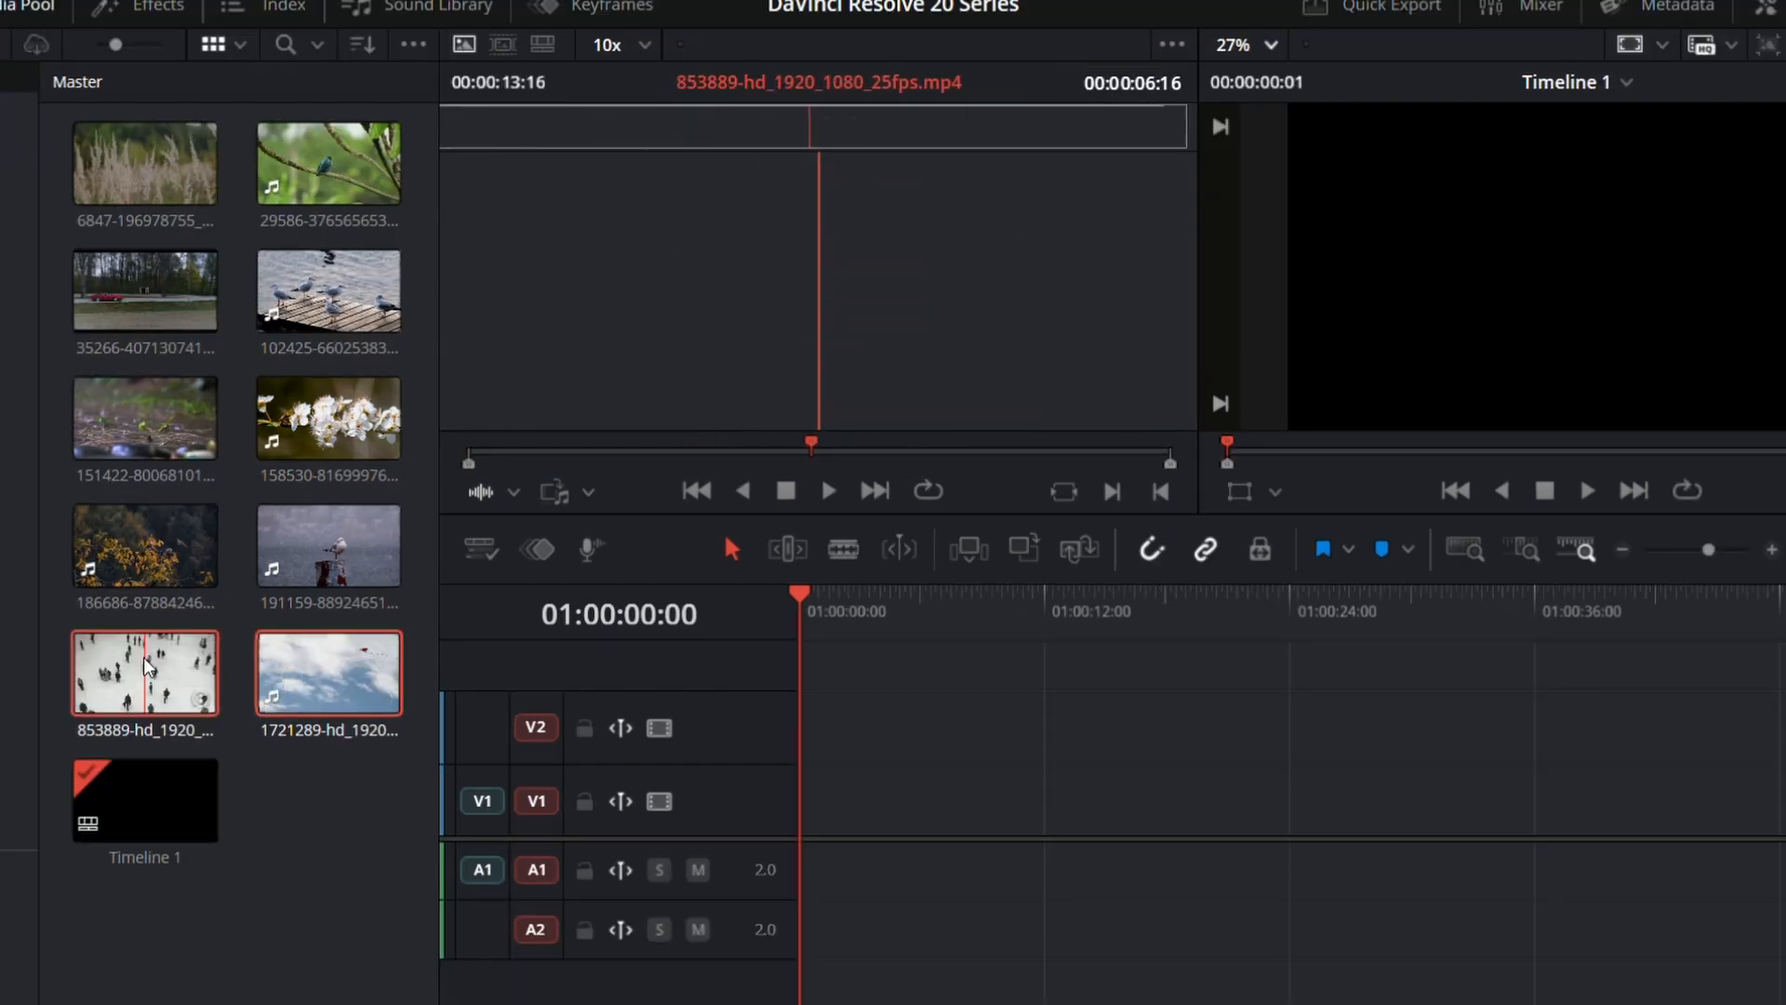
Step: Place the 853889, 1721289 and 35266 clips consecutively on track V1 and delete the 1721289 clip's audio
left_click_drag(146, 666, 1144, 800)
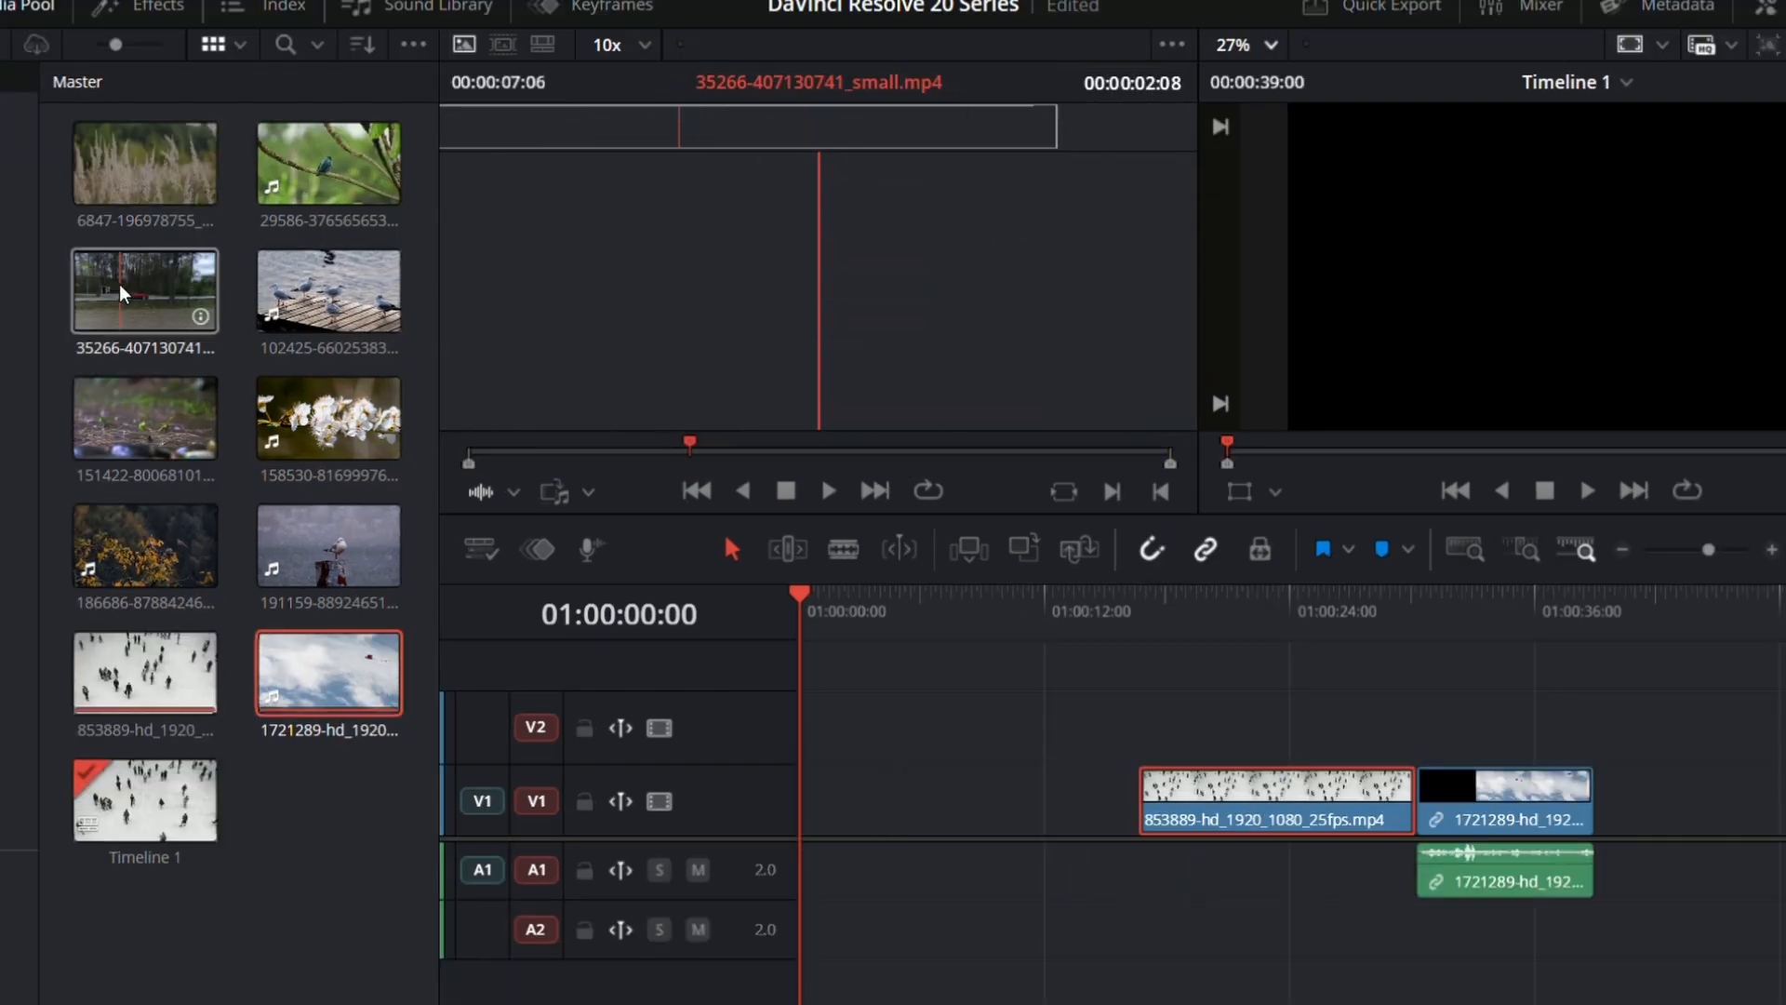
left_click_drag(122, 294, 1605, 801)
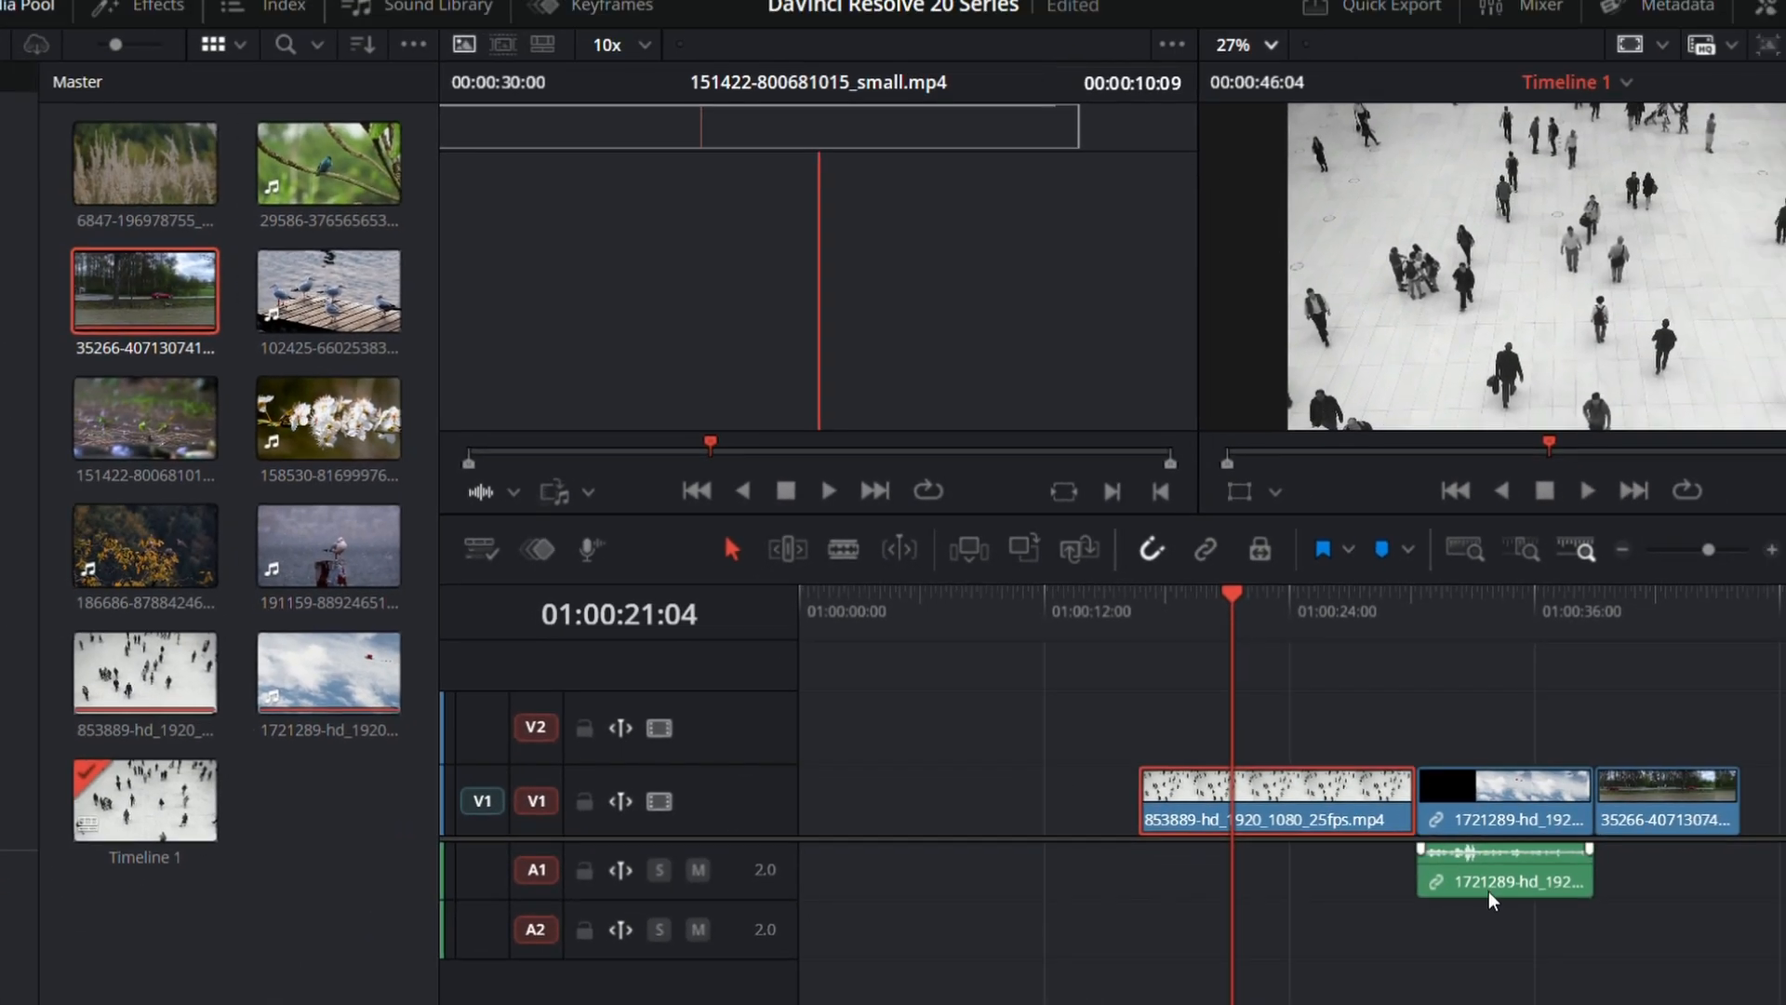
left_click(1508, 870)
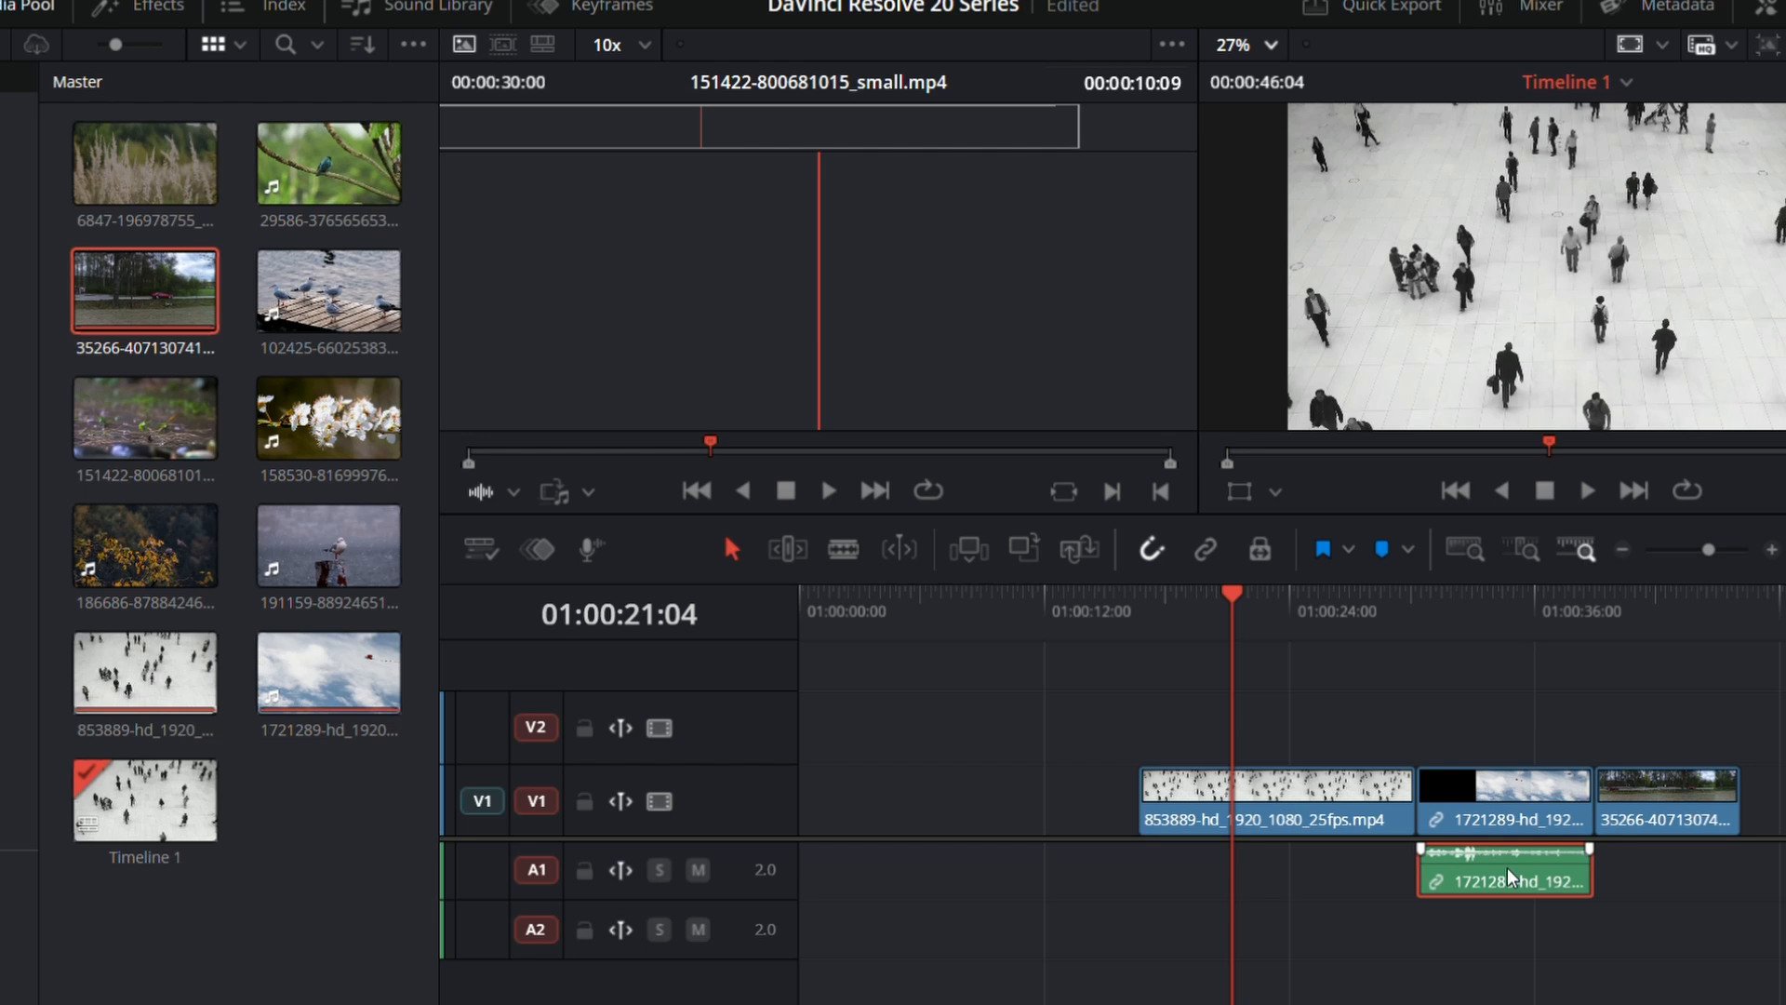
key("Delete")
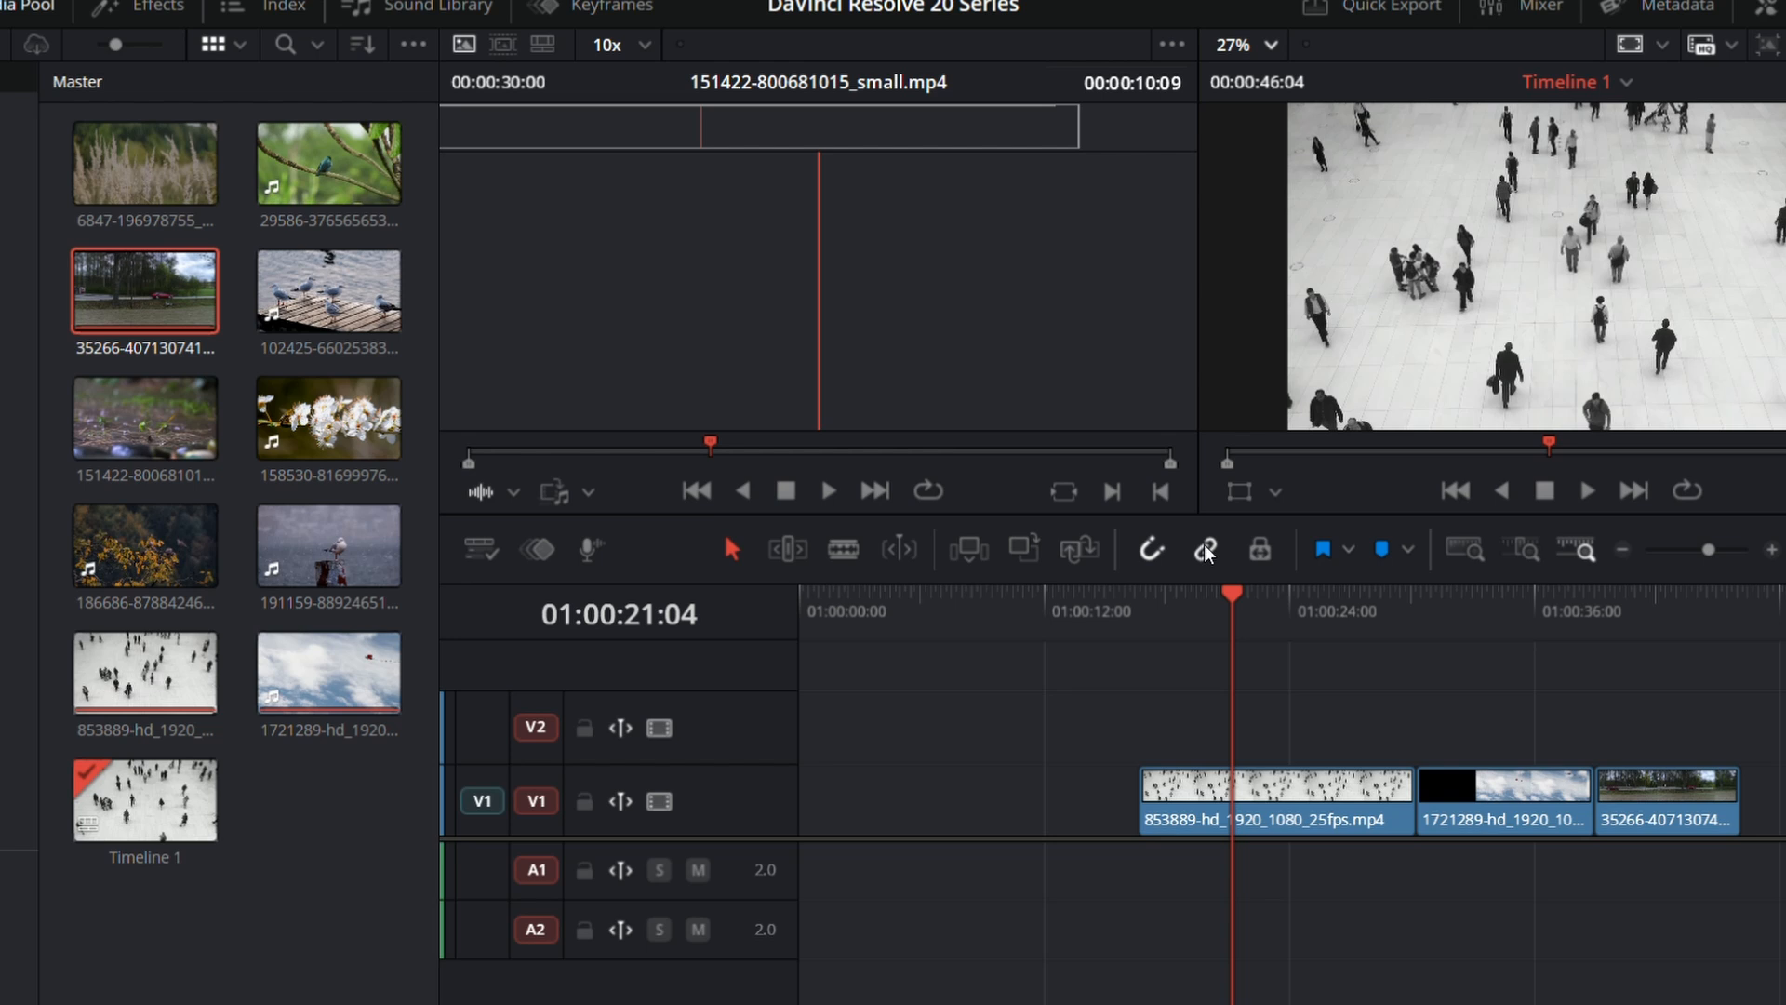
Step: Close the gap before the first clip on V1 and move the playhead to 01:00:24:00
left_click(915, 792)
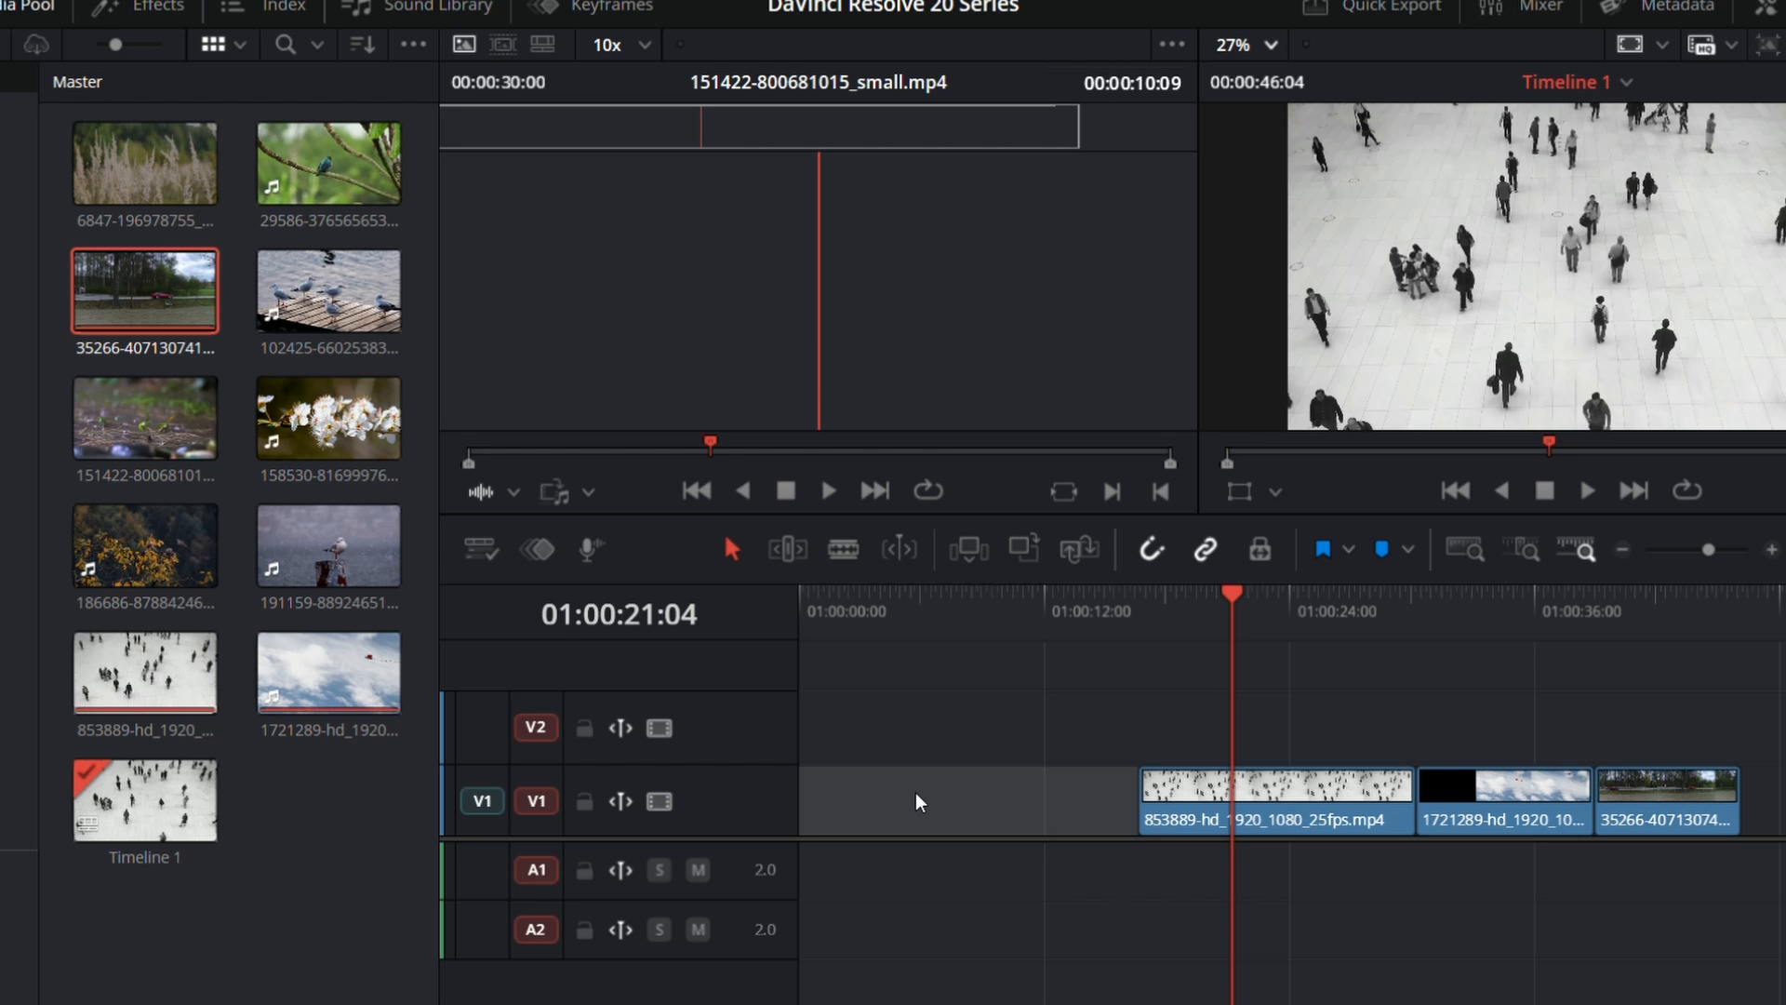
key("Delete")
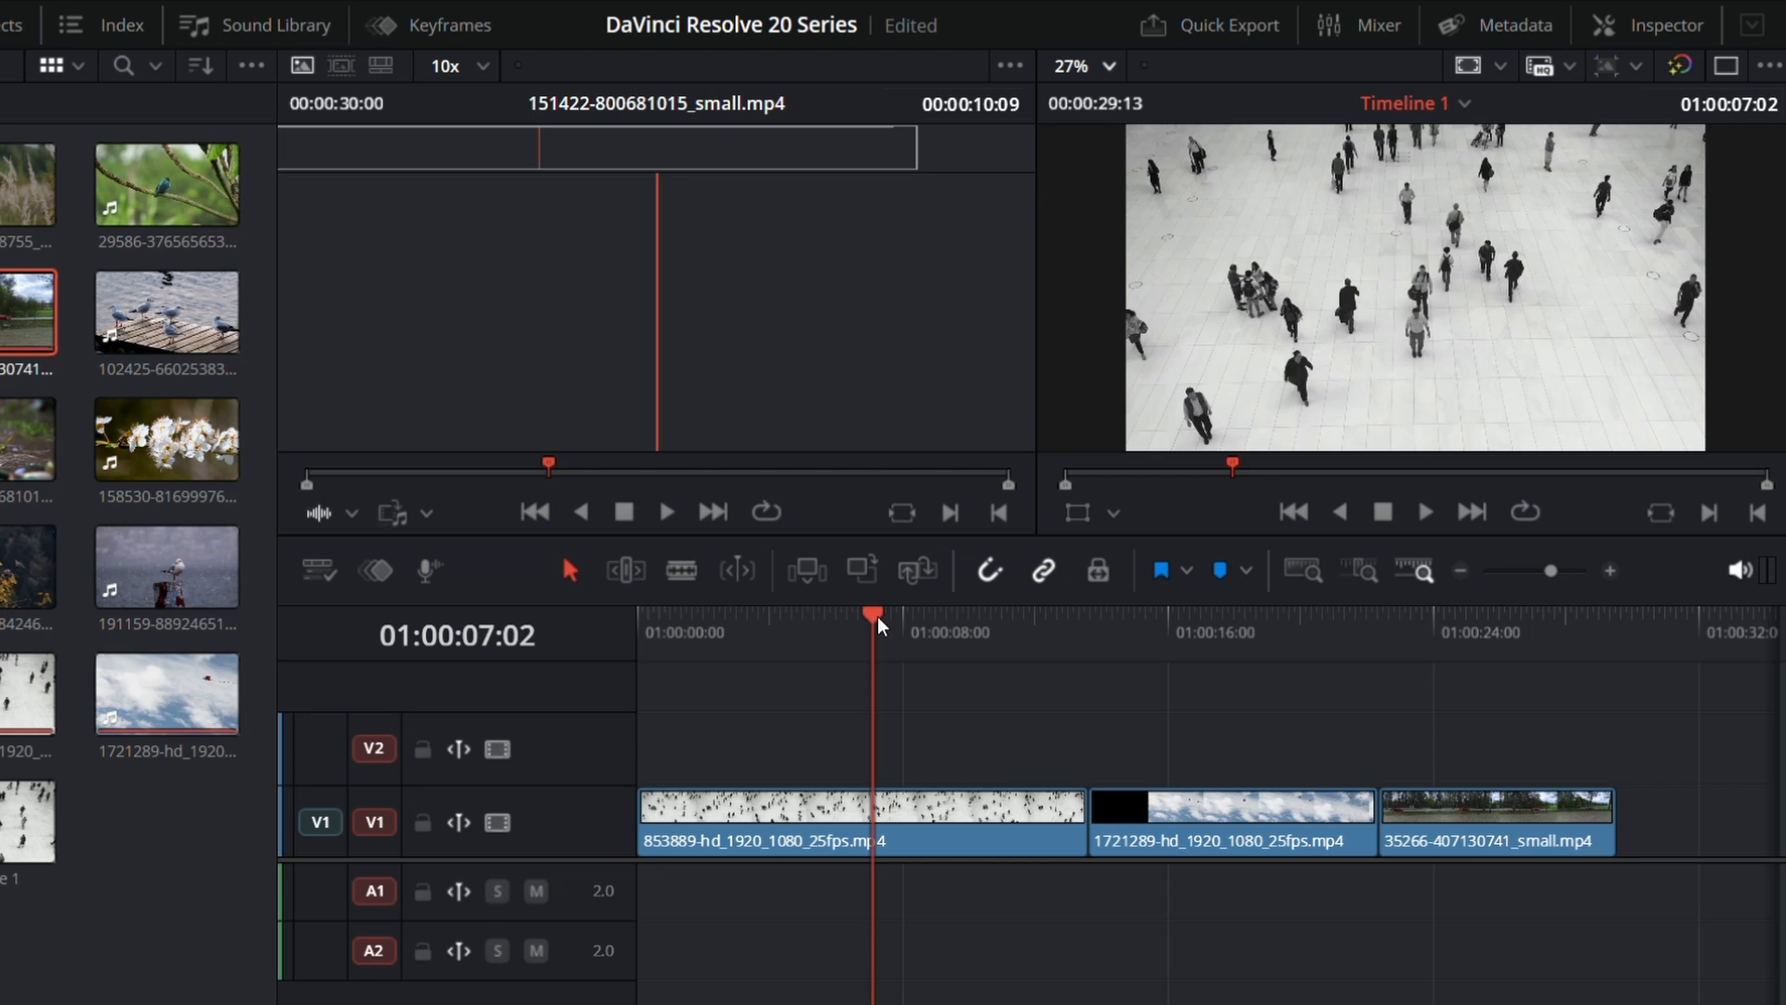
left_click_drag(878, 615, 1433, 744)
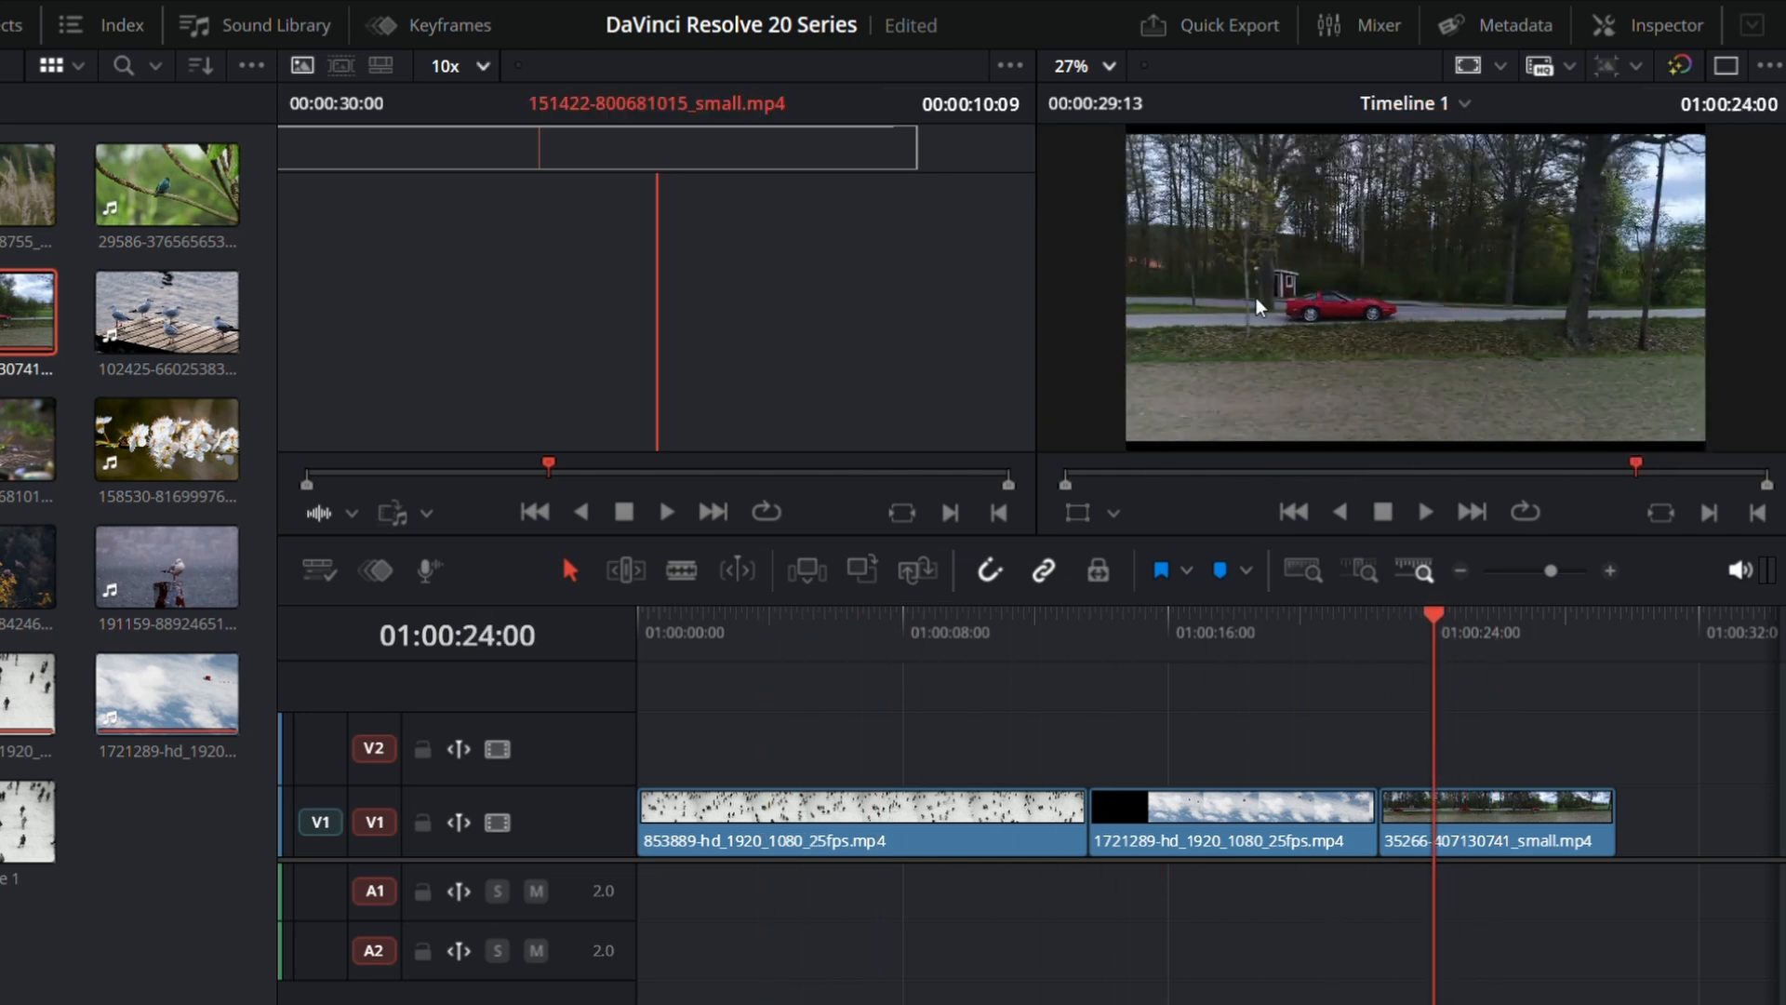
Step: Switch to the single-viewer layout and enlarge the timeline viewer by reducing the timeline's height
left_click(1432, 345)
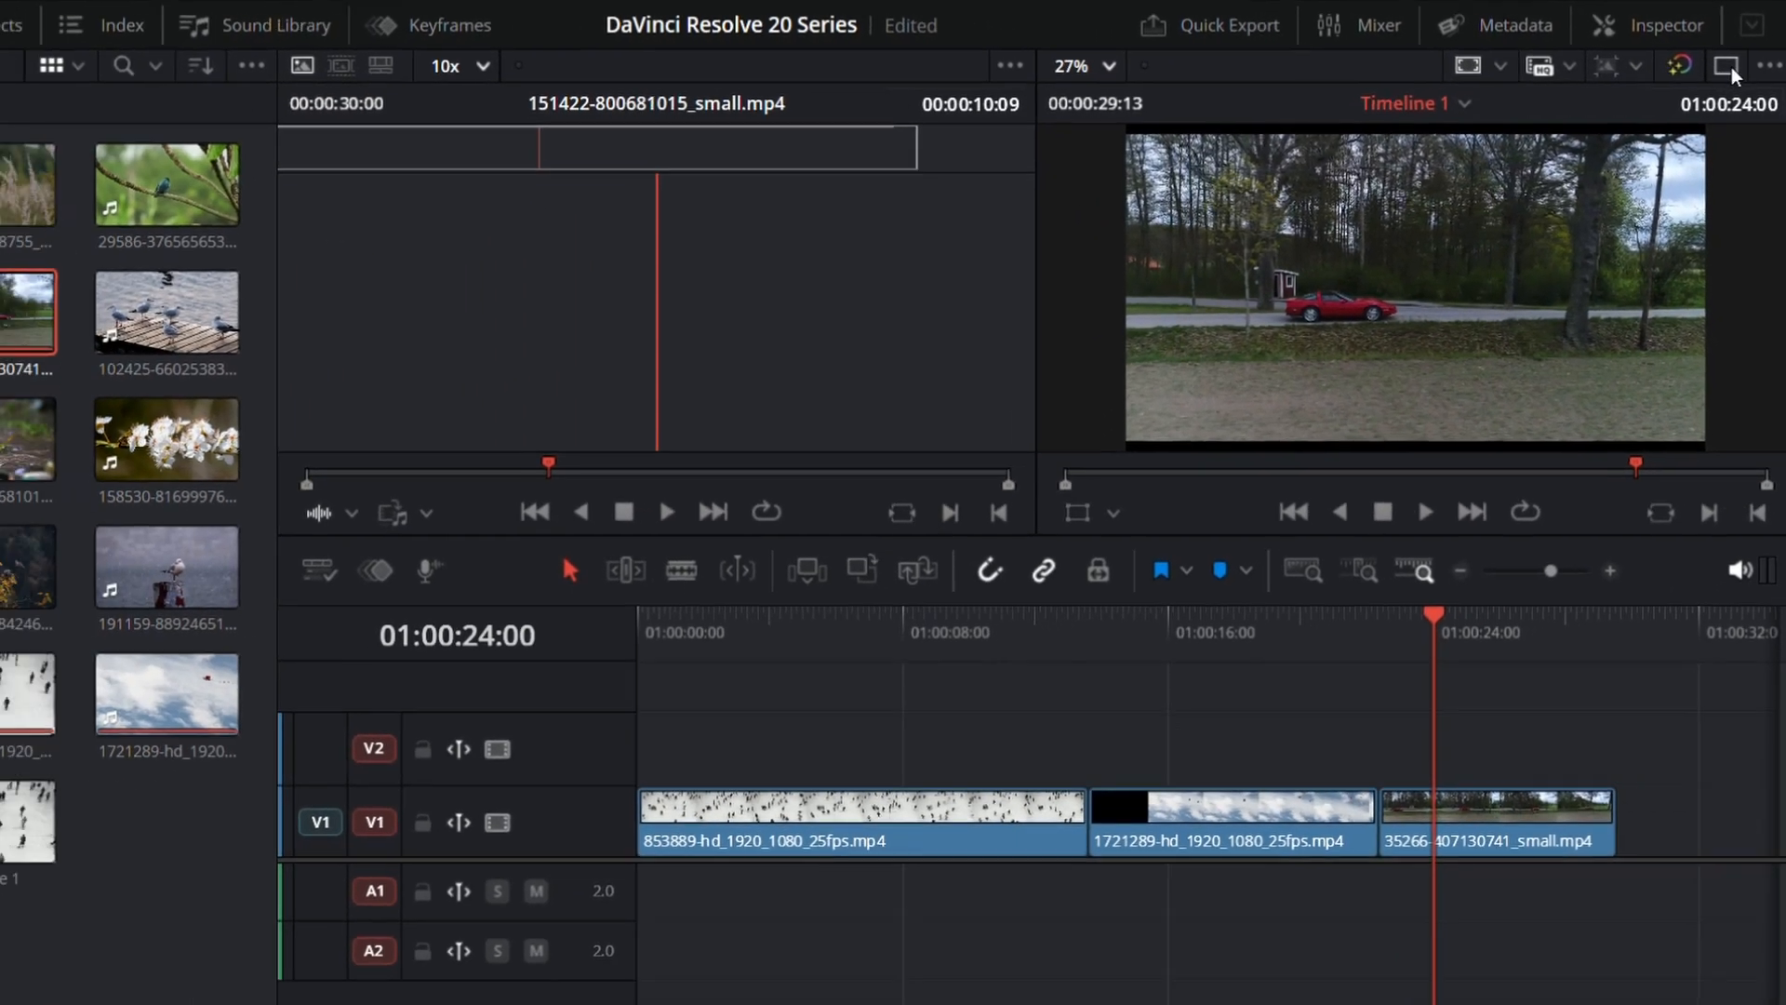
left_click(1719, 75)
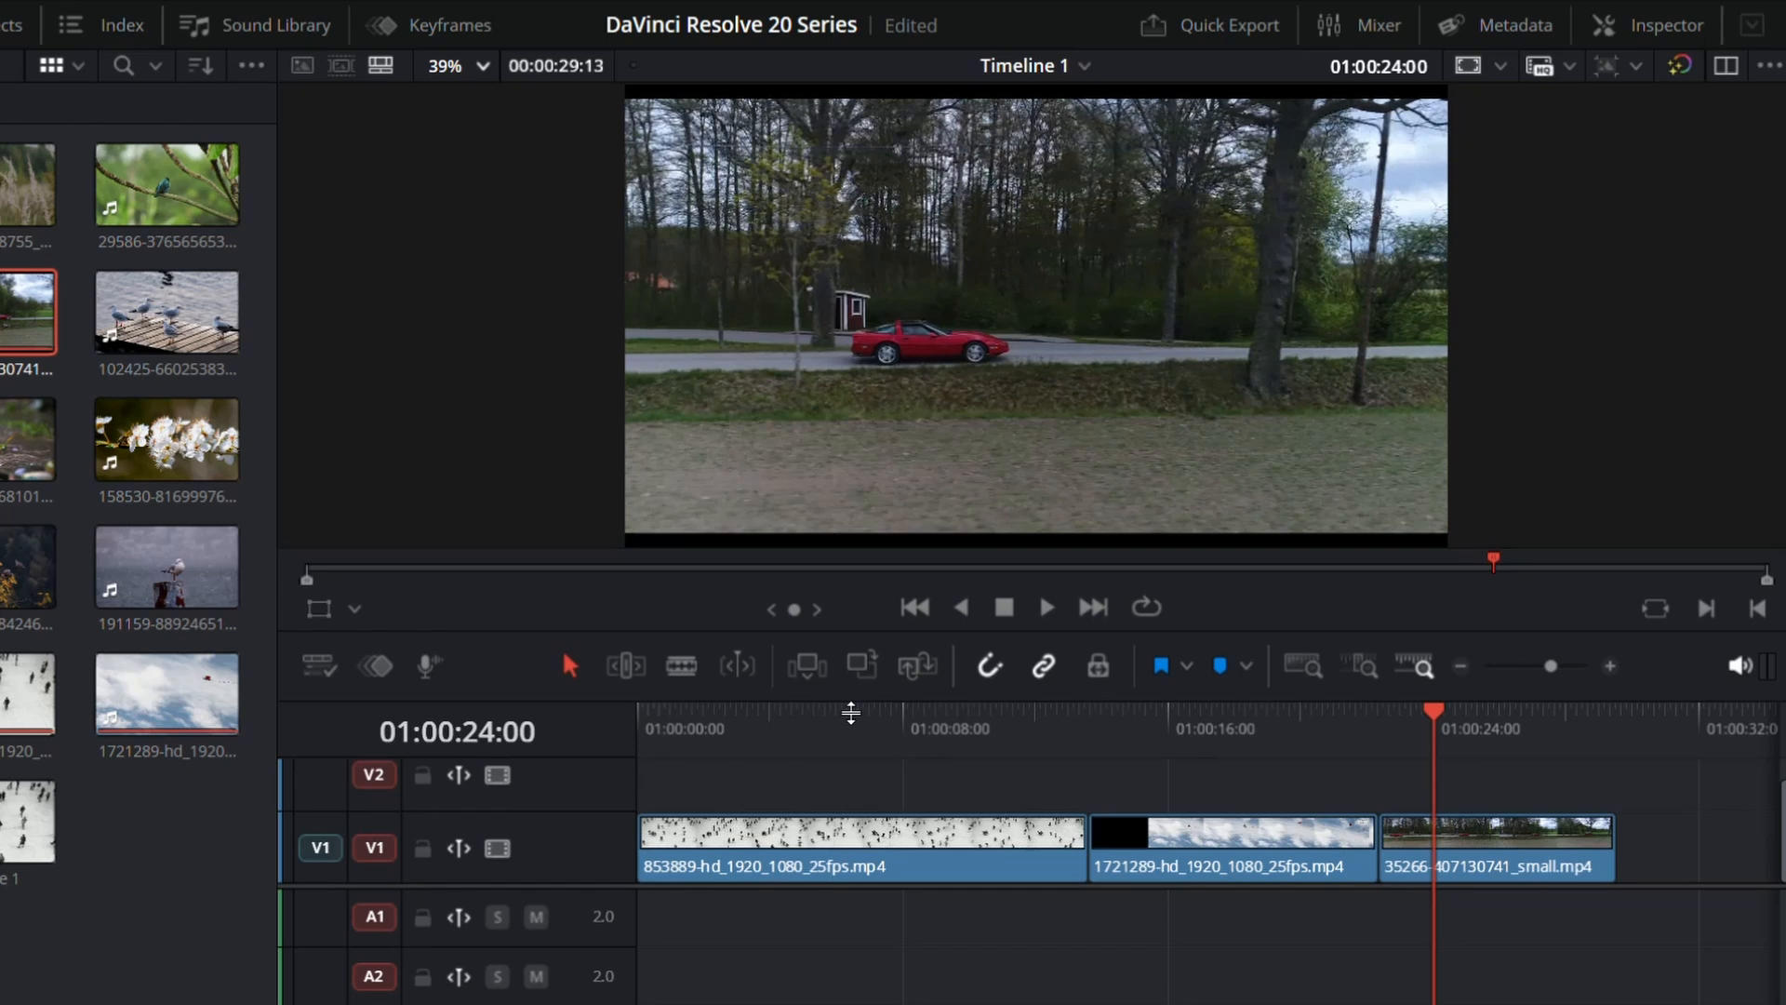
left_click_drag(852, 713, 857, 740)
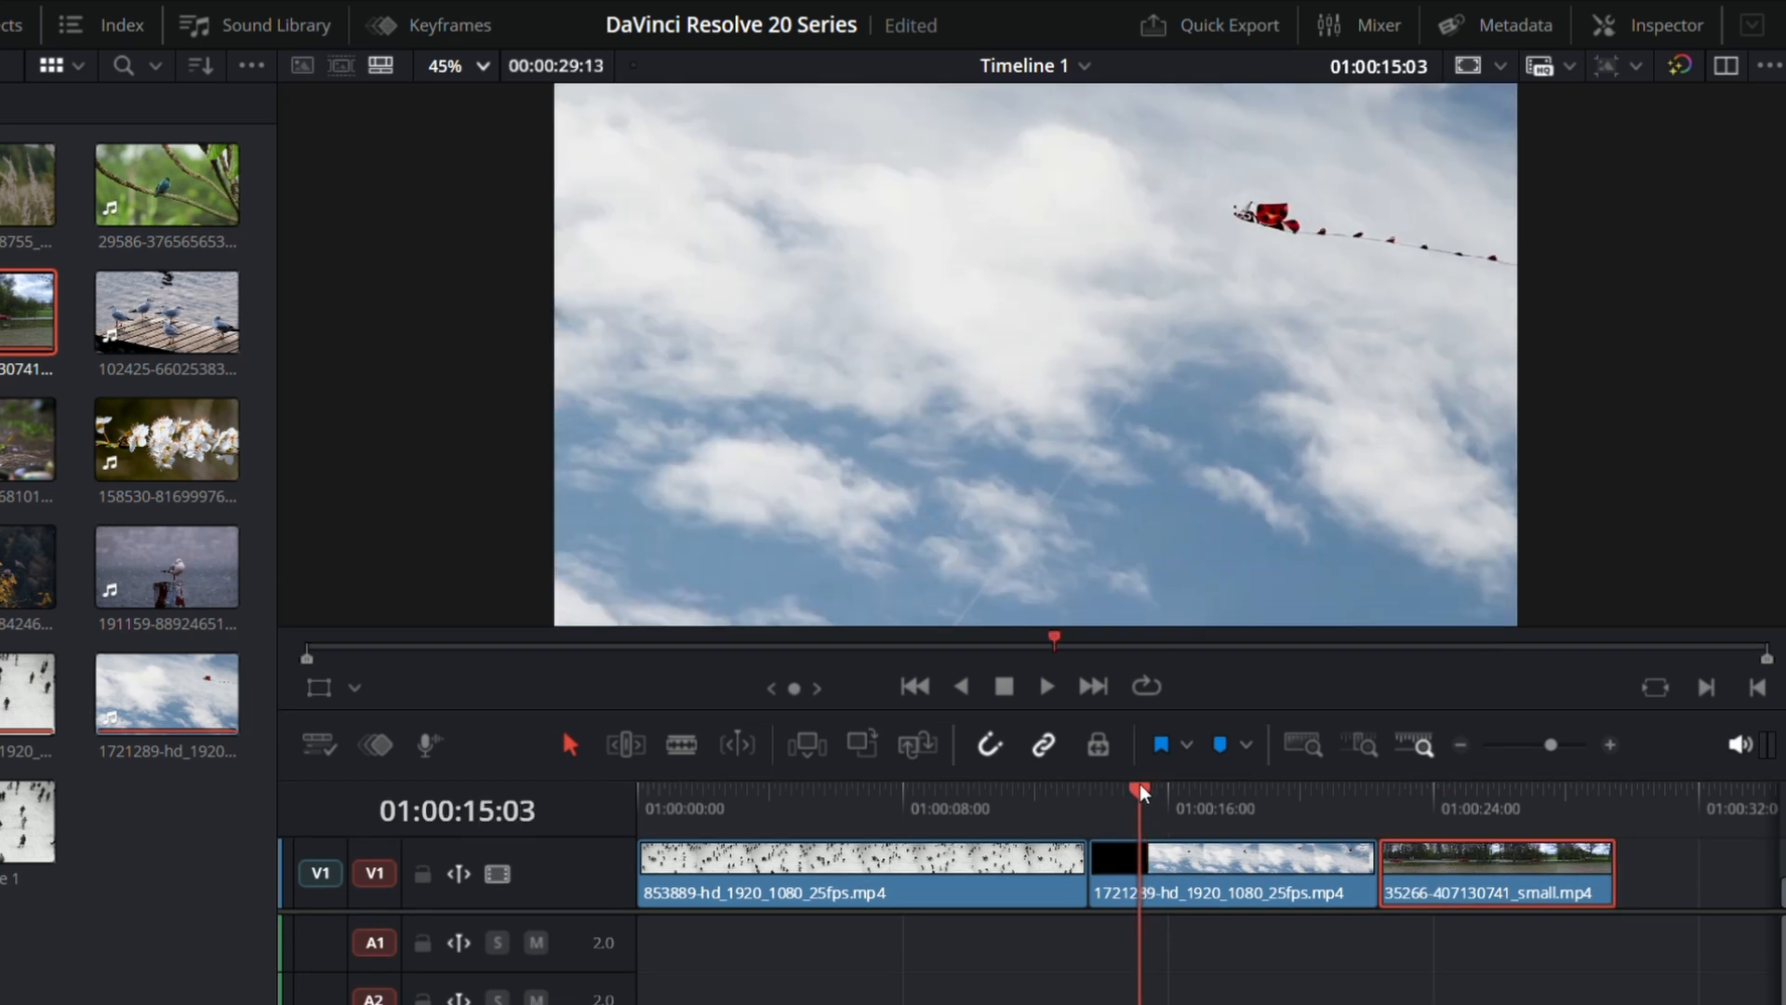
Step: Park the playhead at 01:00:15:01, select the 1721289 clip and expand its Transform settings in the Inspector
mouse_move(1141, 783)
left_mouse_down()
mouse_move(1163, 789)
mouse_move(1137, 788)
left_mouse_up()
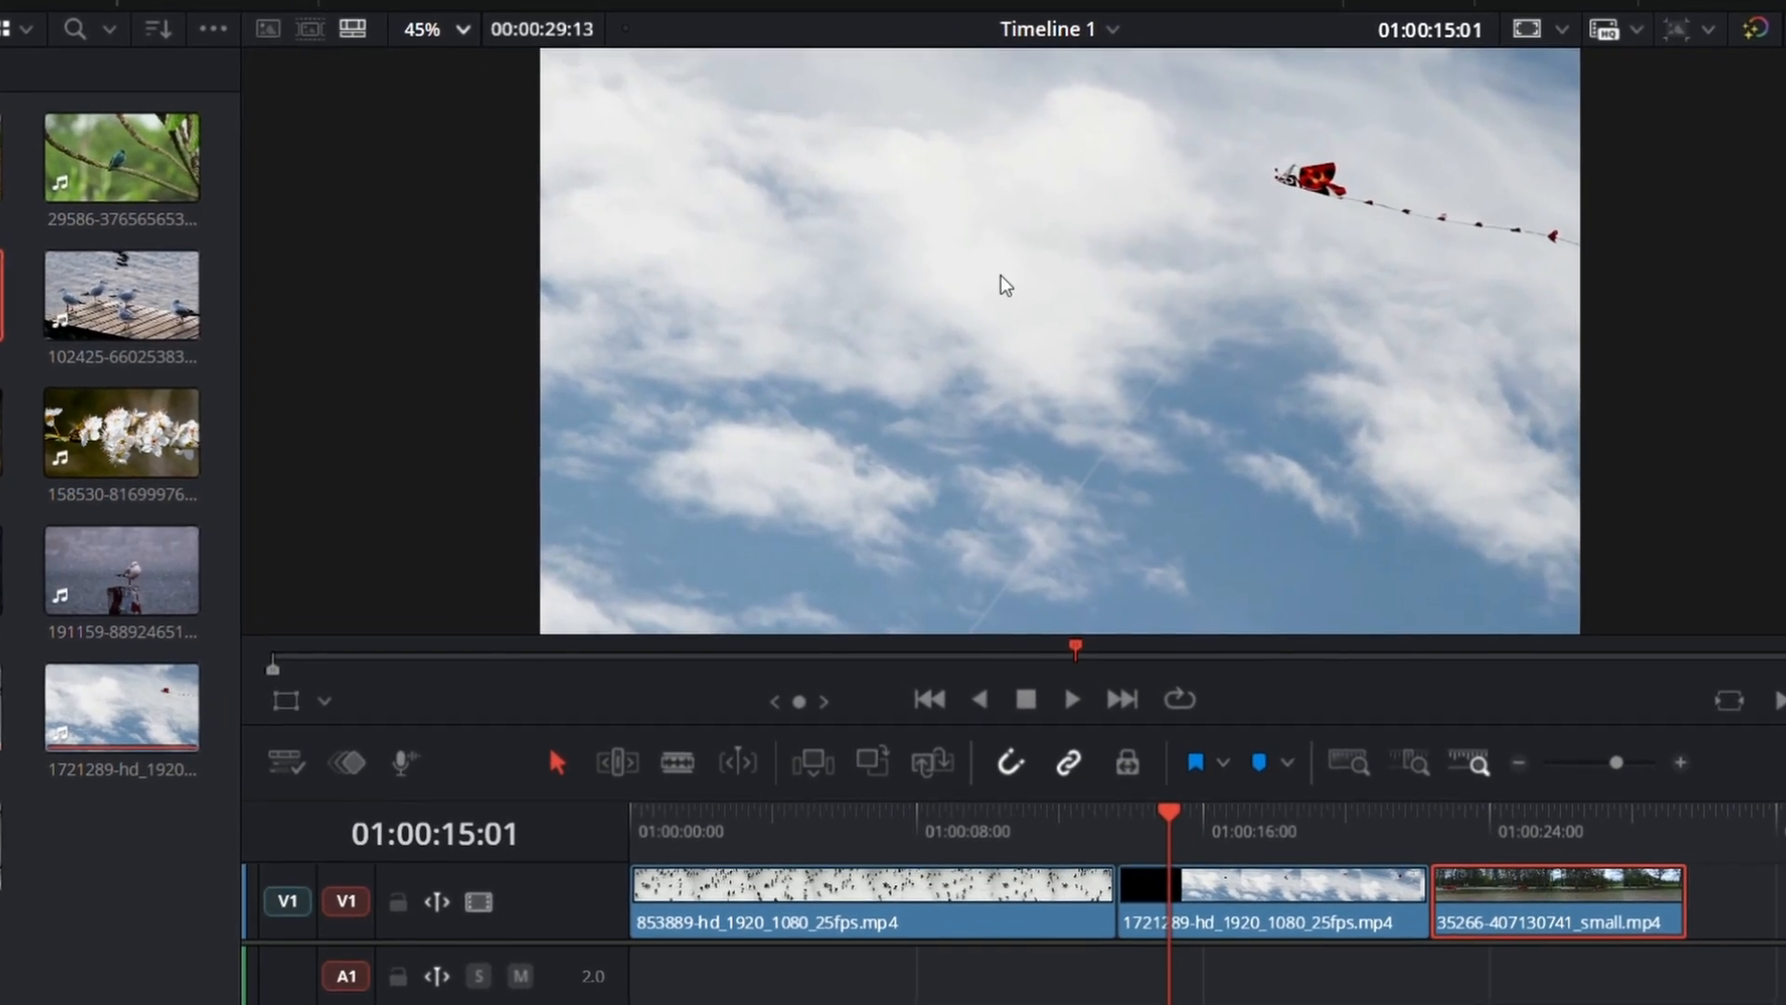
left_click(1226, 916)
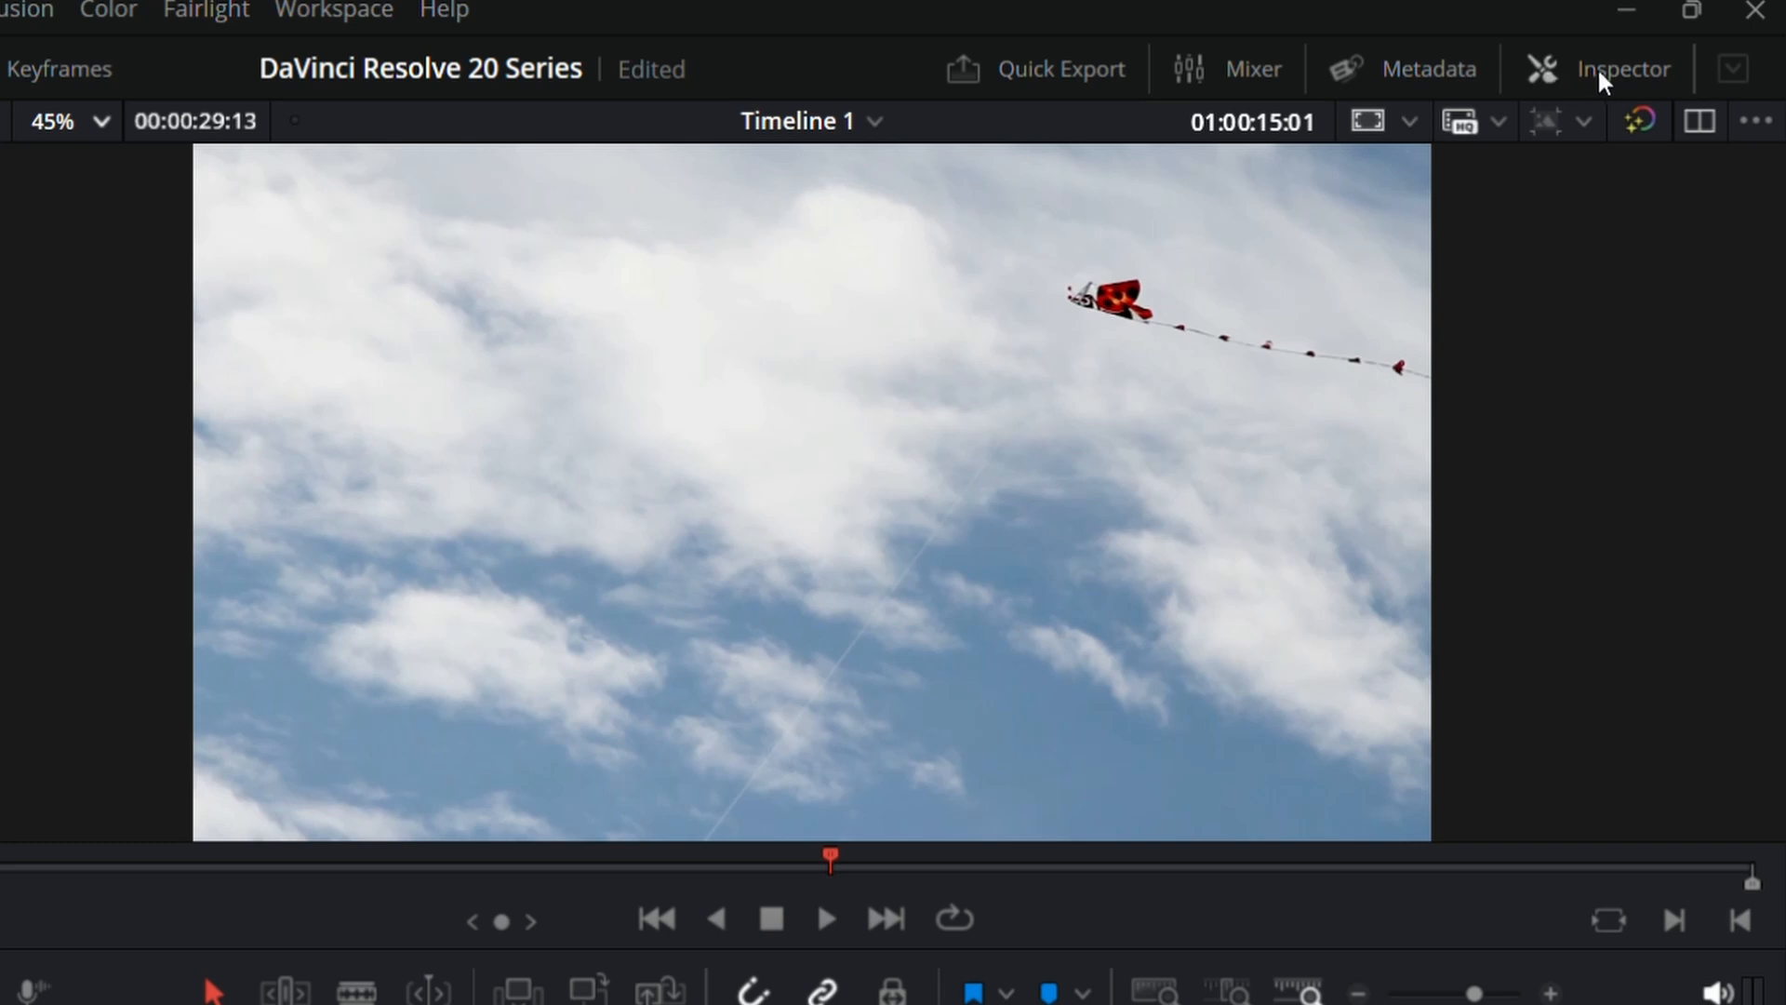
left_click(1612, 73)
left_click(1610, 69)
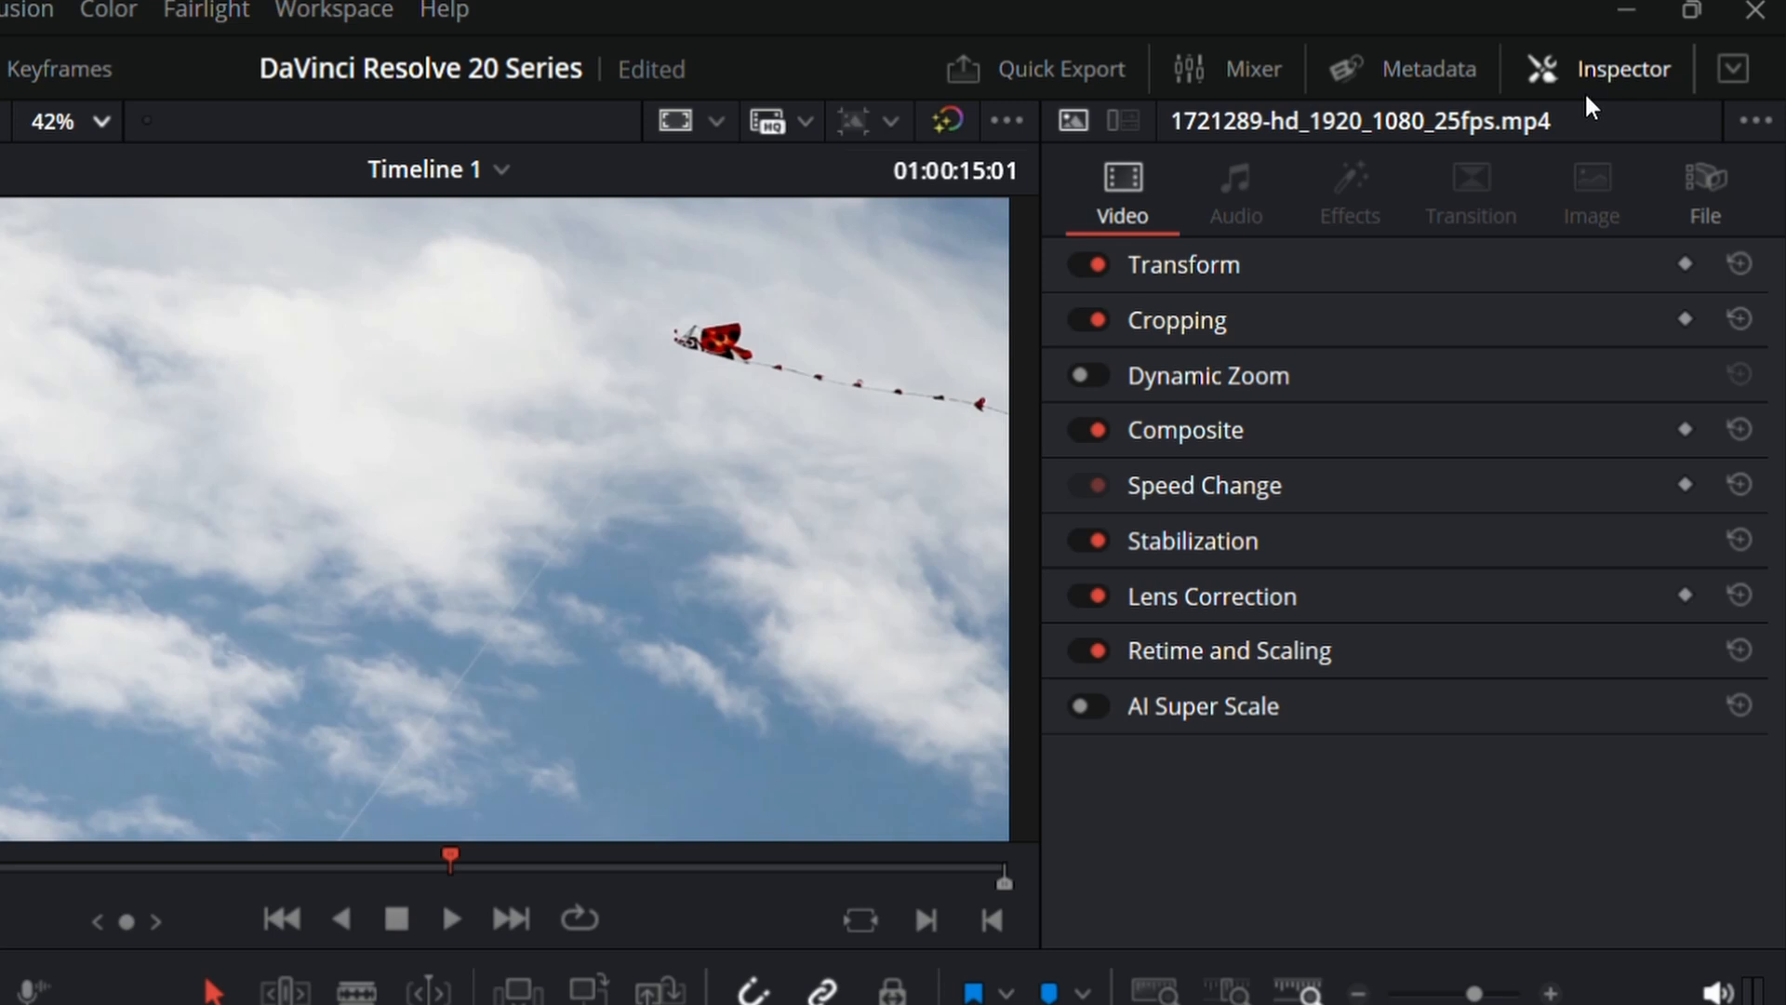
left_click(1183, 264)
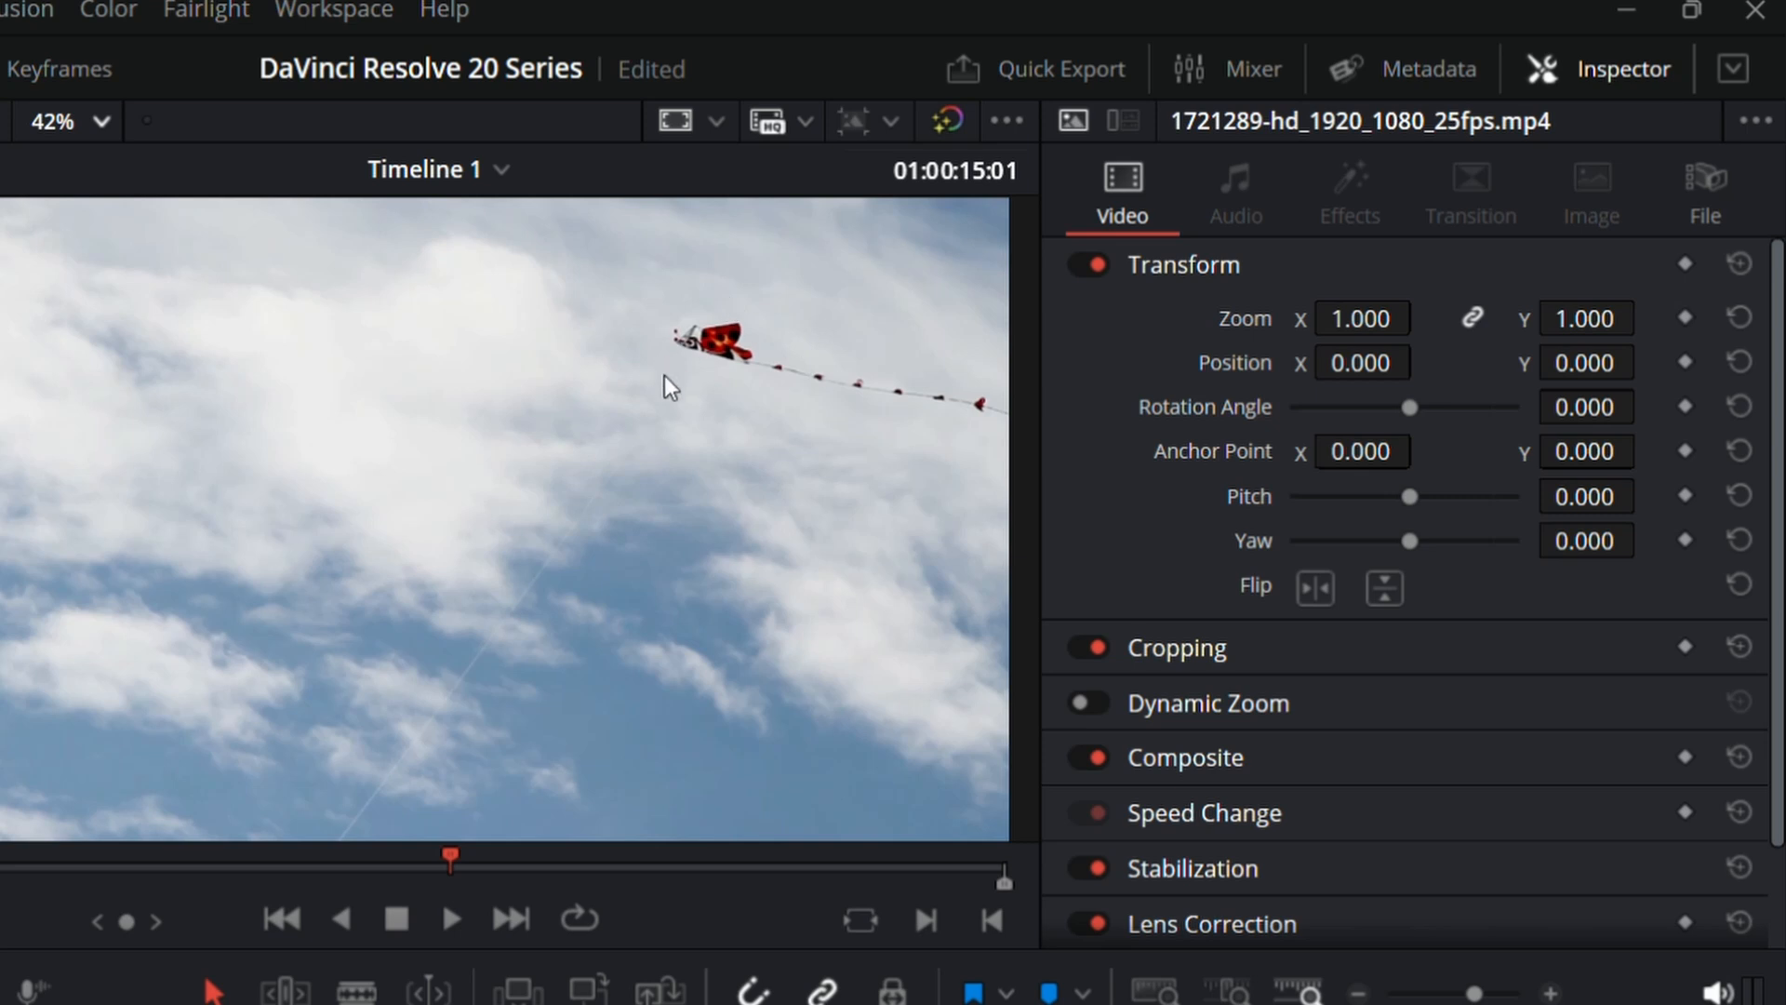
left_click(1184, 265)
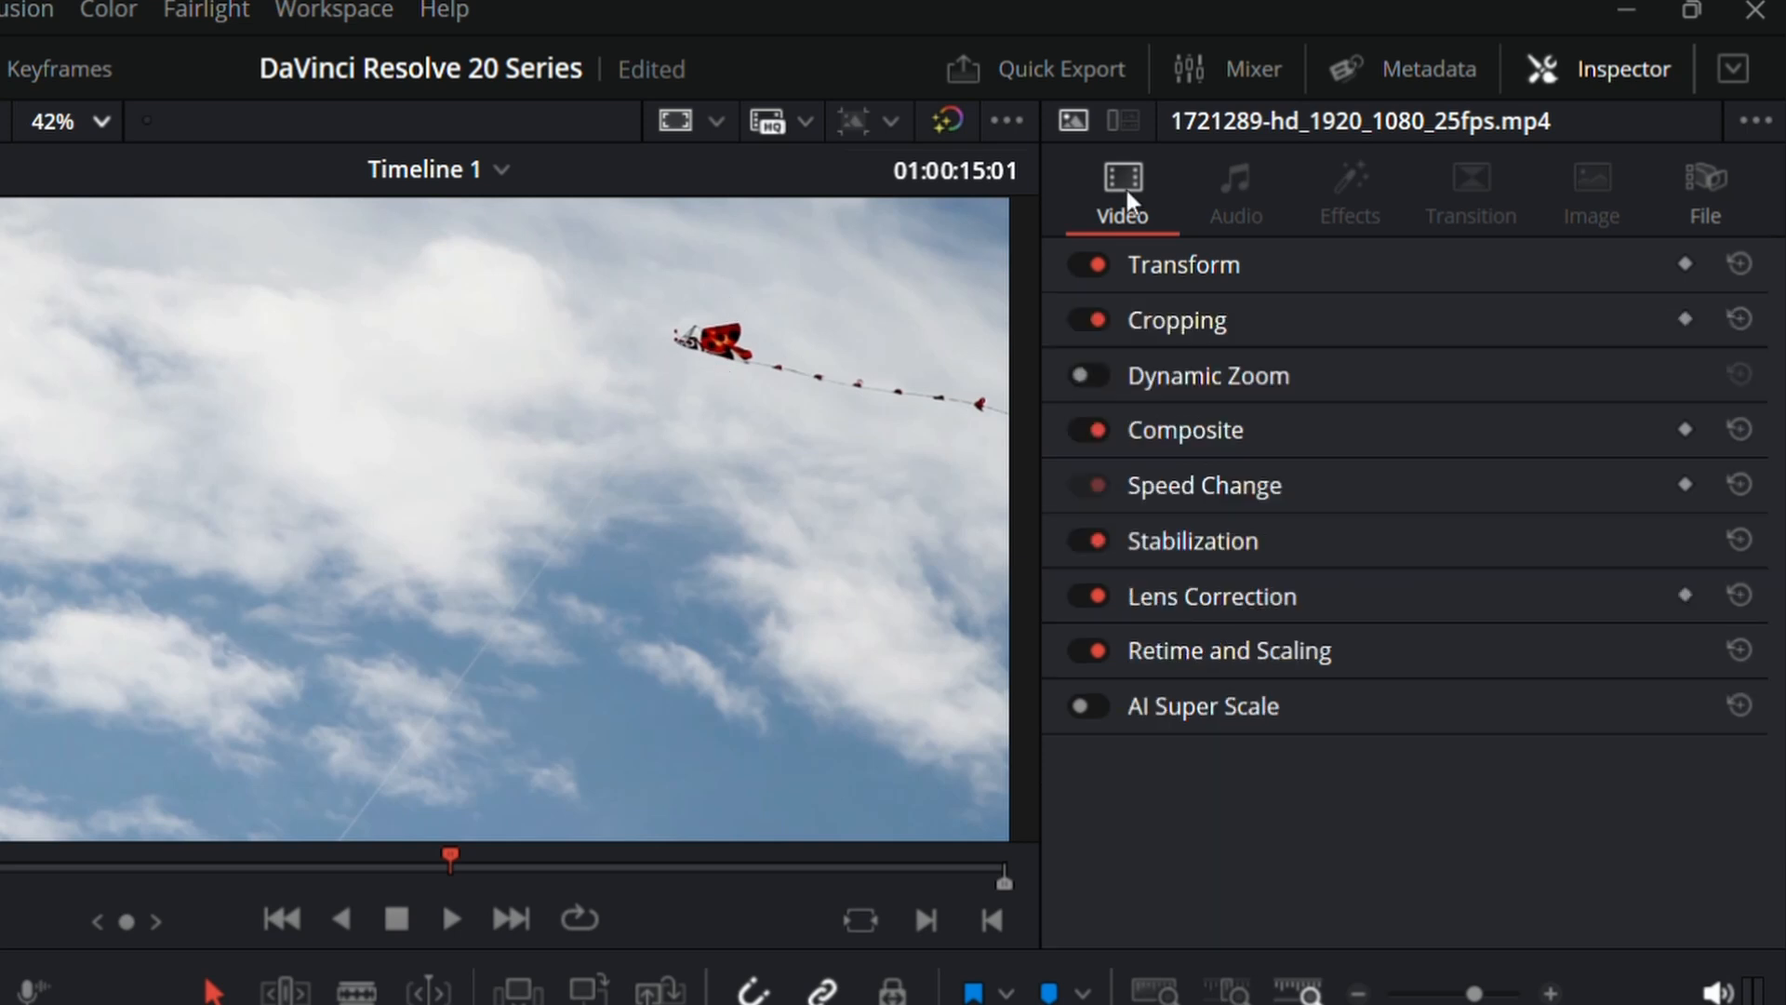
double_click(1126, 194)
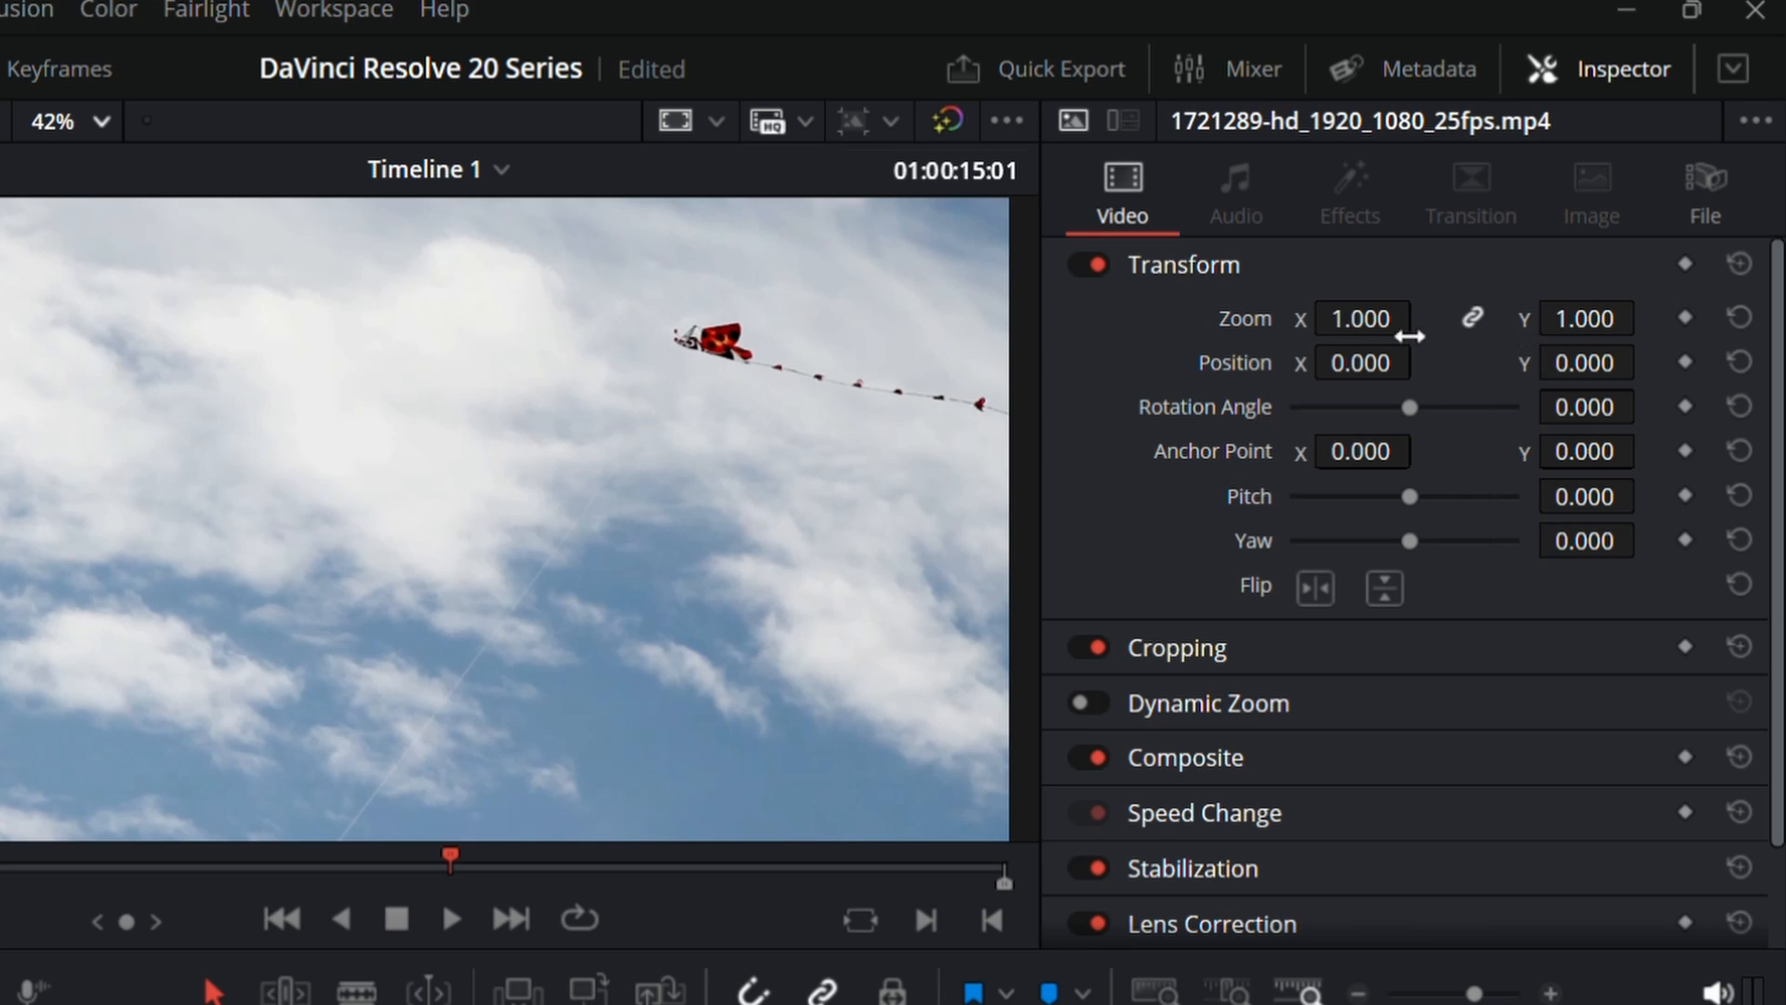
Step: Set the 1721289 clip's zoom to 1.260 and try out different horizontal positions, such as -818
left_click_drag(1409, 336, 1423, 317)
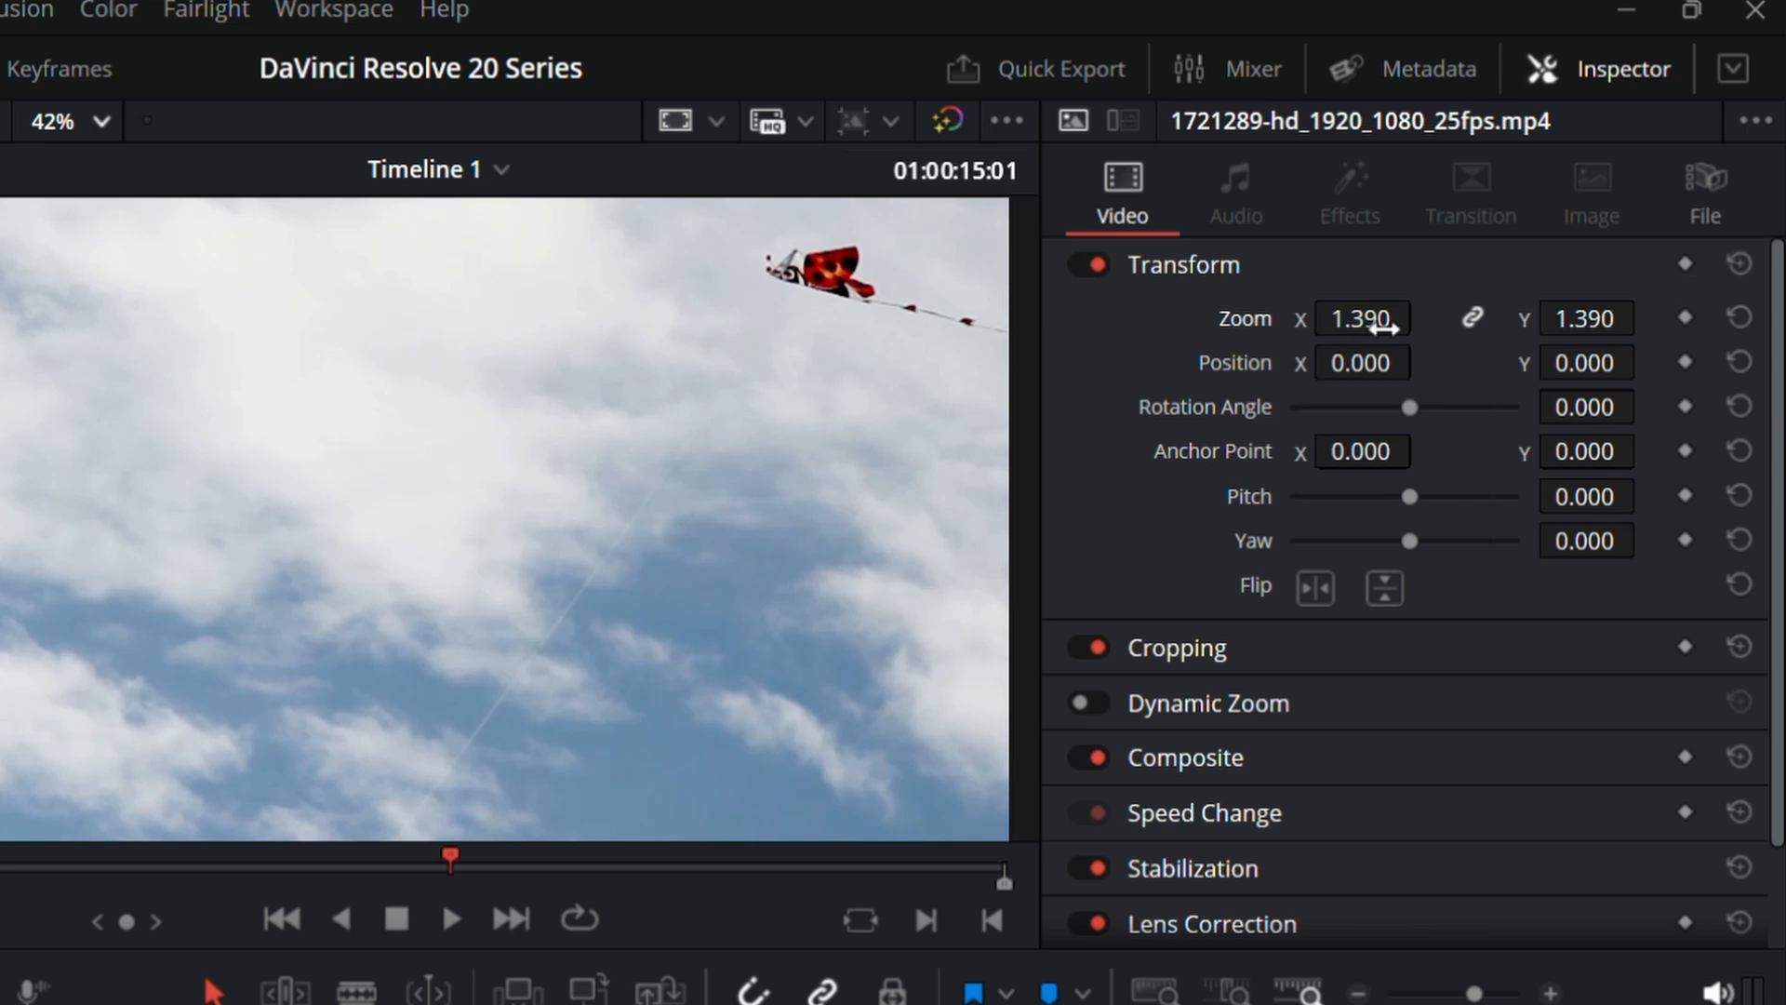
left_click_drag(1385, 325, 1340, 326)
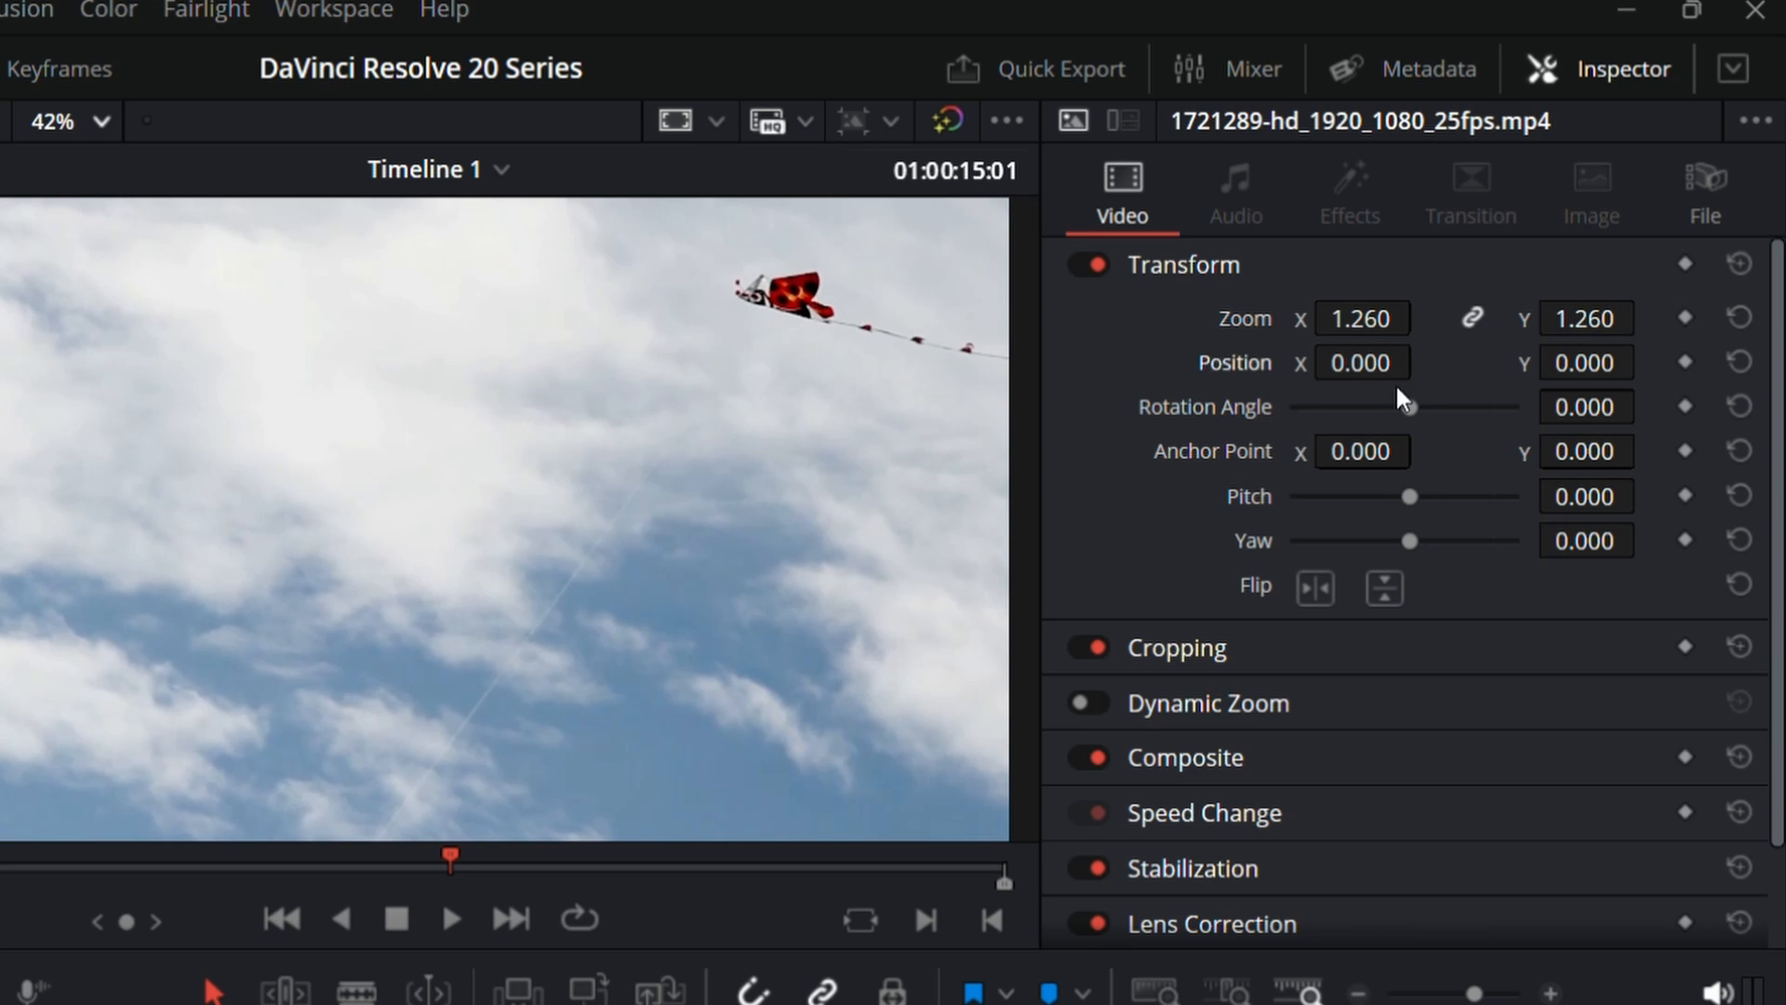
mouse_move(1405, 372)
left_mouse_down()
mouse_move(1312, 372)
mouse_move(1405, 372)
left_mouse_up()
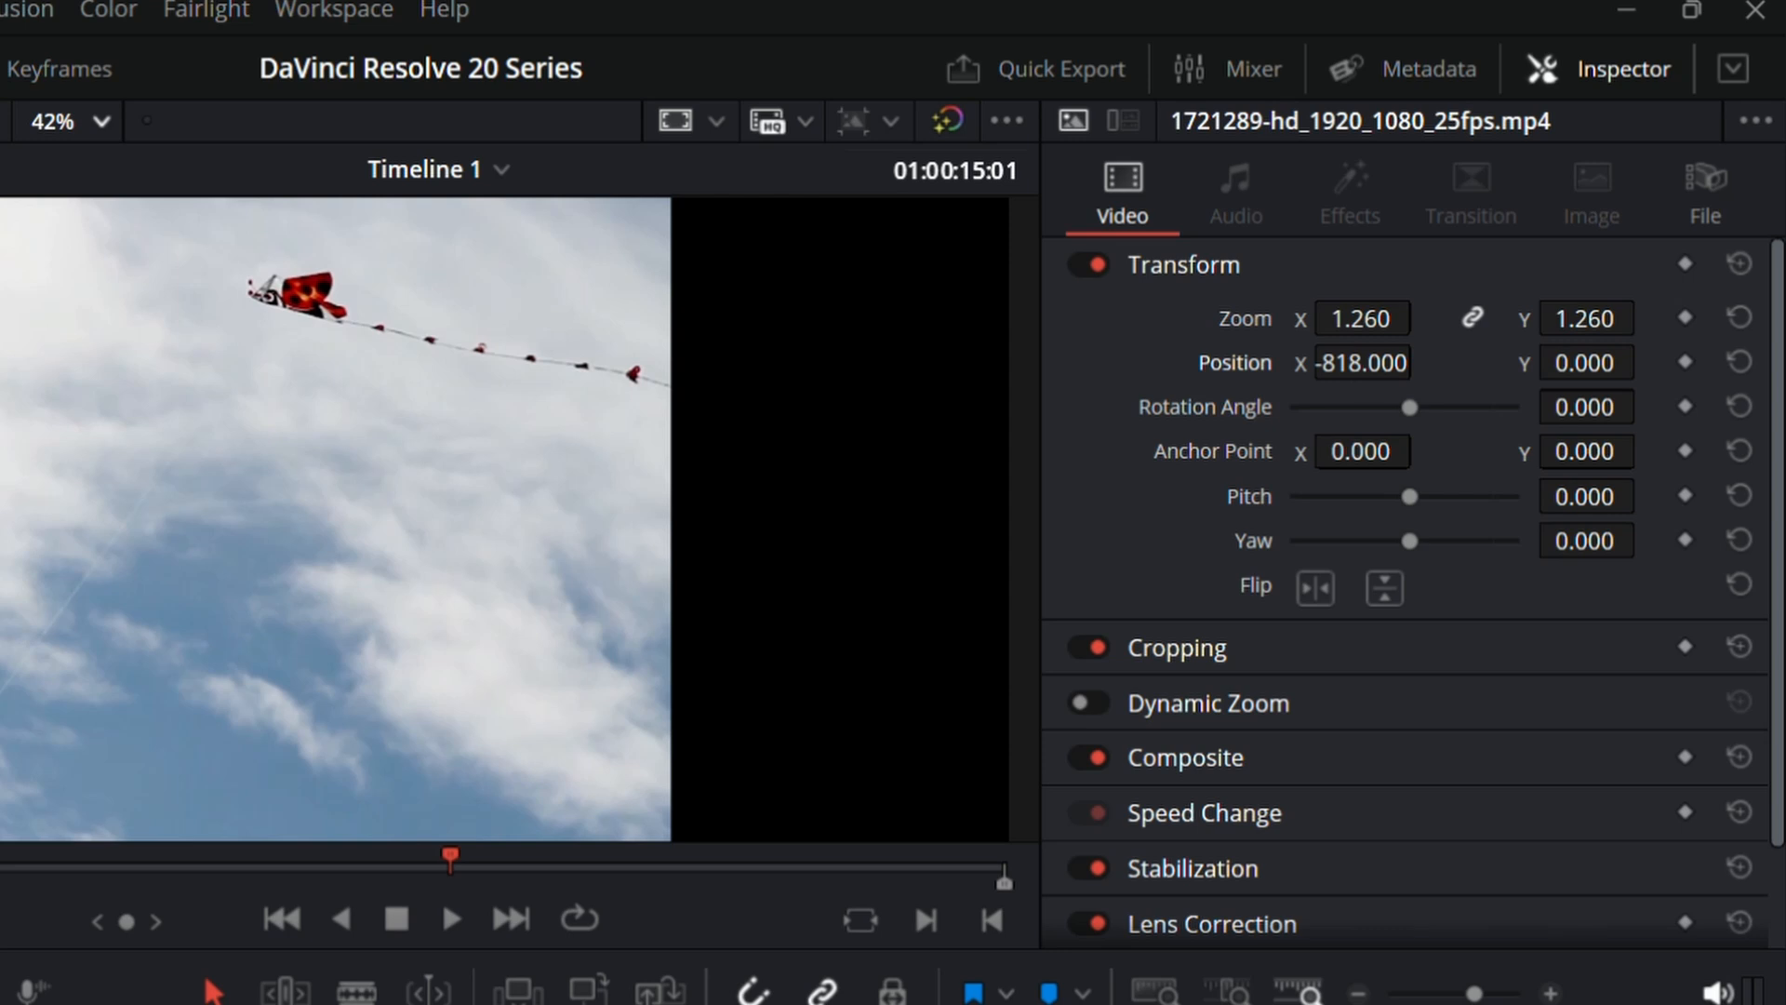
mouse_move(1368, 363)
left_mouse_down()
mouse_move(1423, 359)
mouse_move(1371, 380)
left_mouse_up()
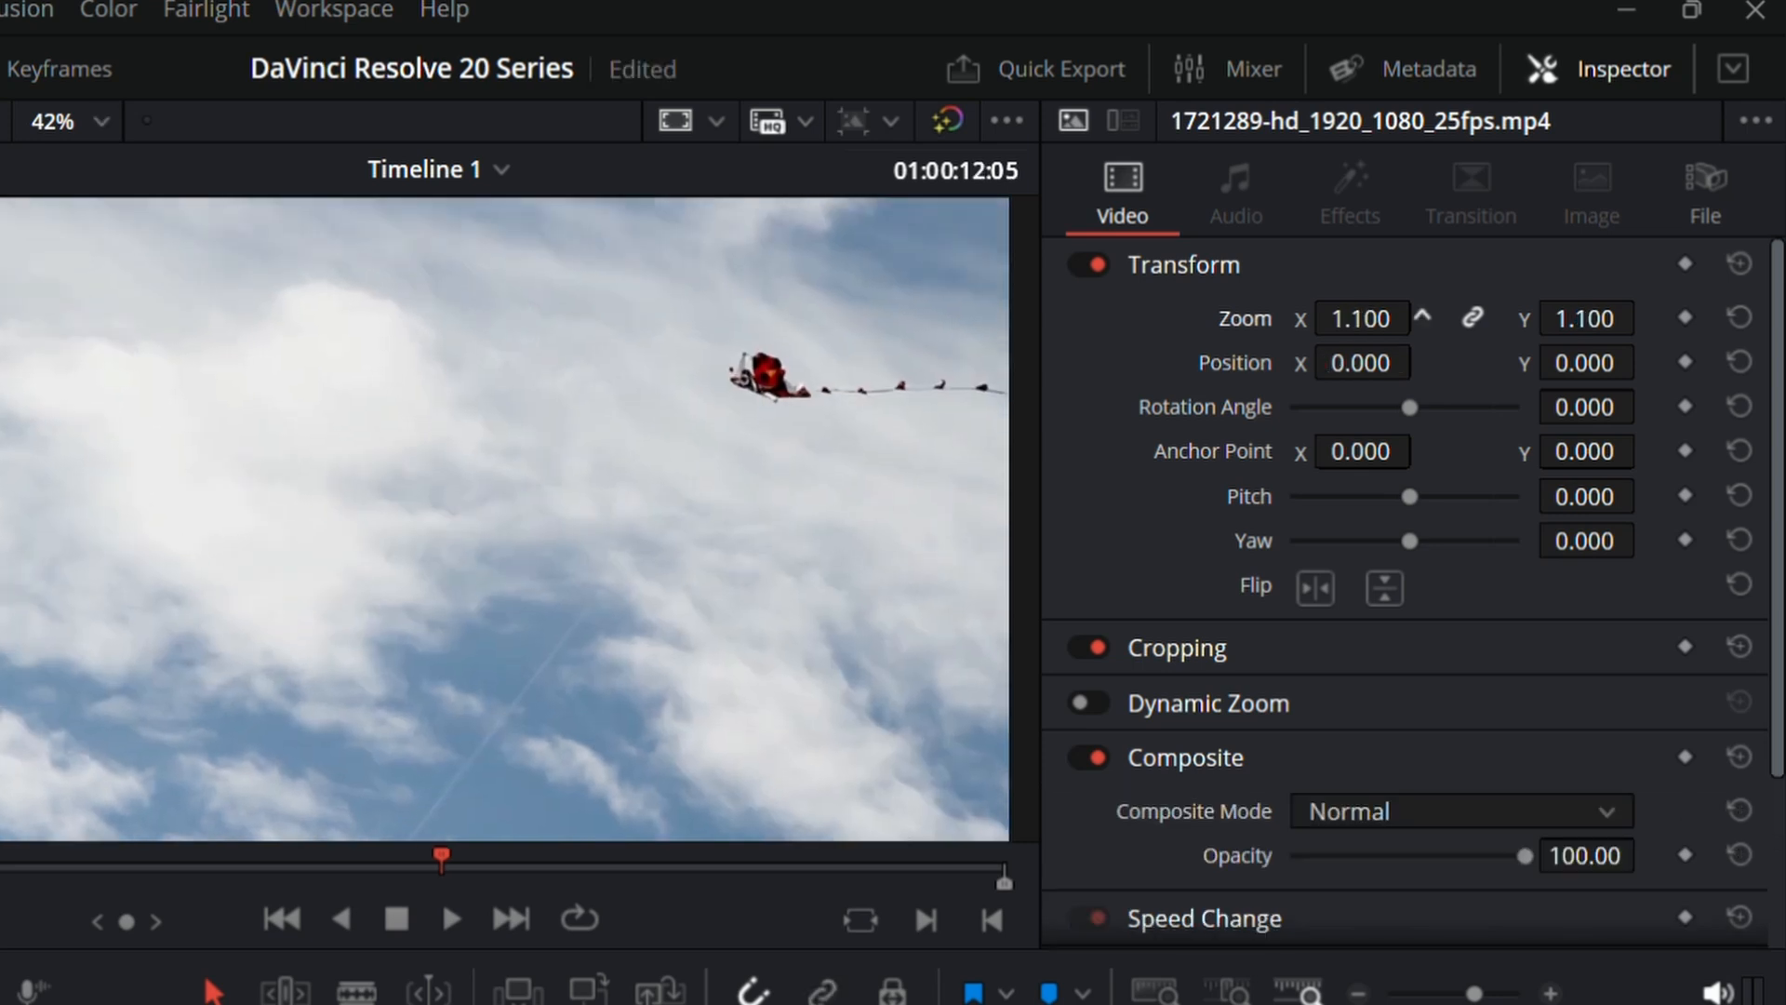
Step: Set the 1721289 clip's zoom to 1.580 and its position to X -556, Y -200, checking the framing in playback
left_click_drag(1422, 316, 1423, 363)
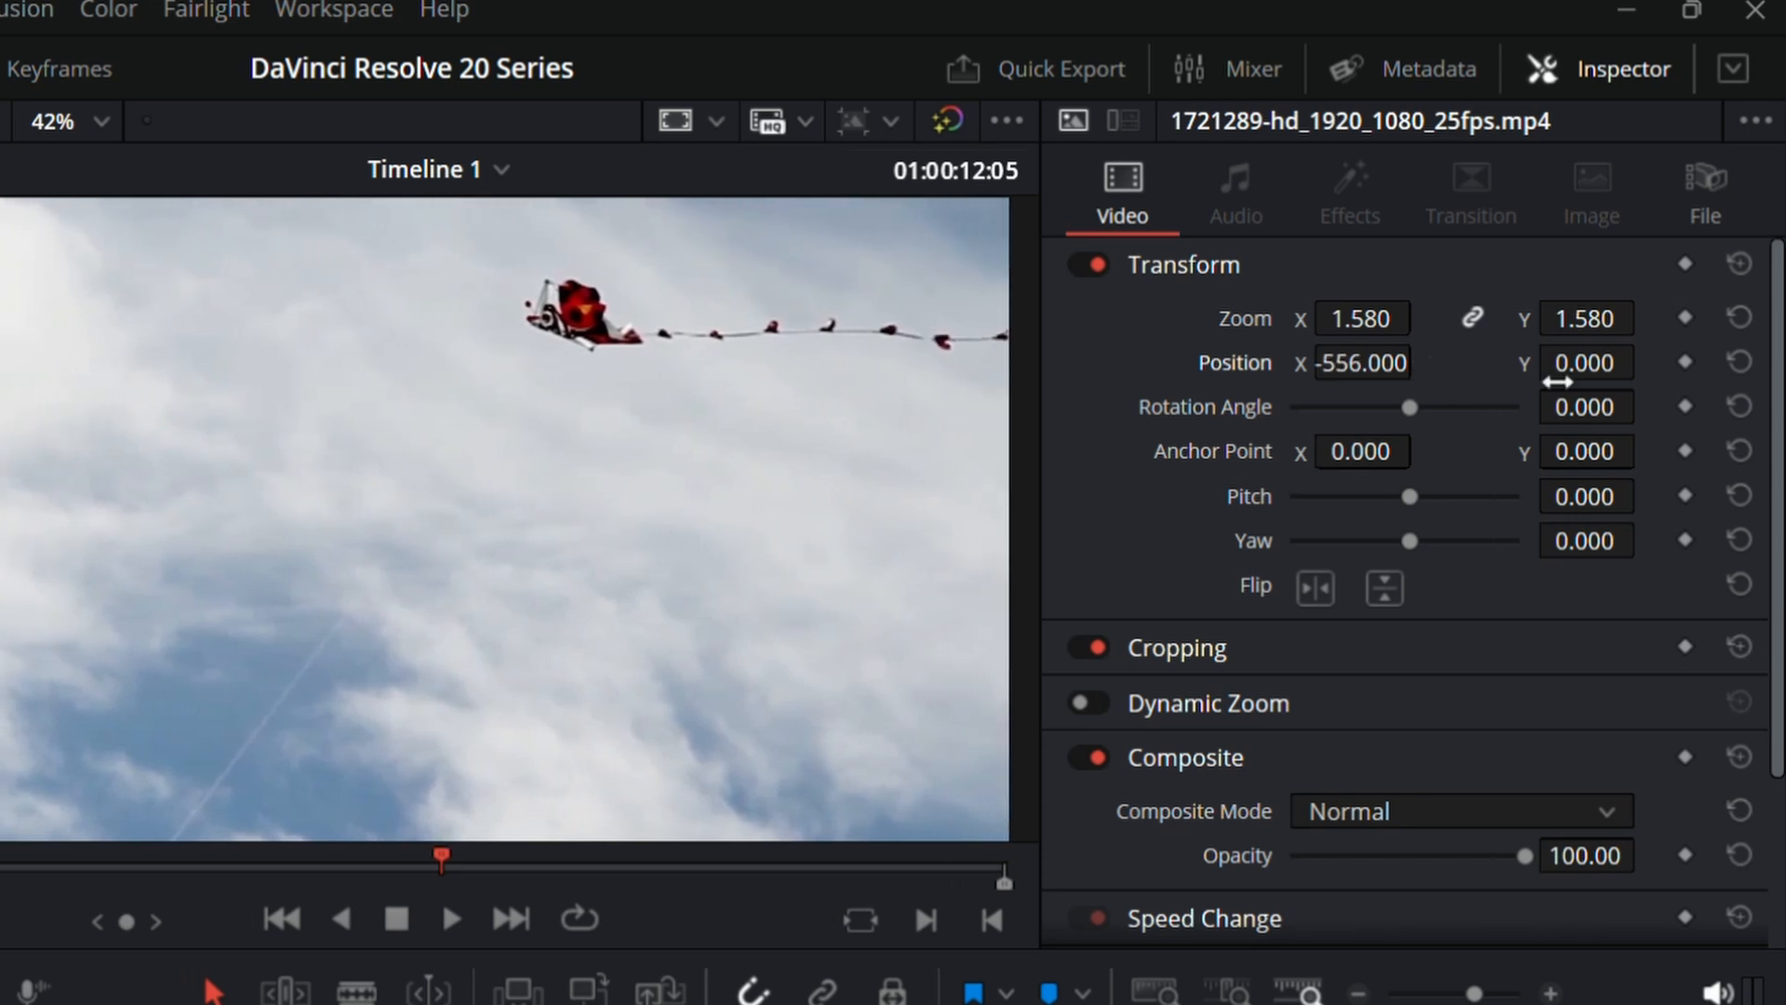
left_click_drag(1558, 382, 1595, 371)
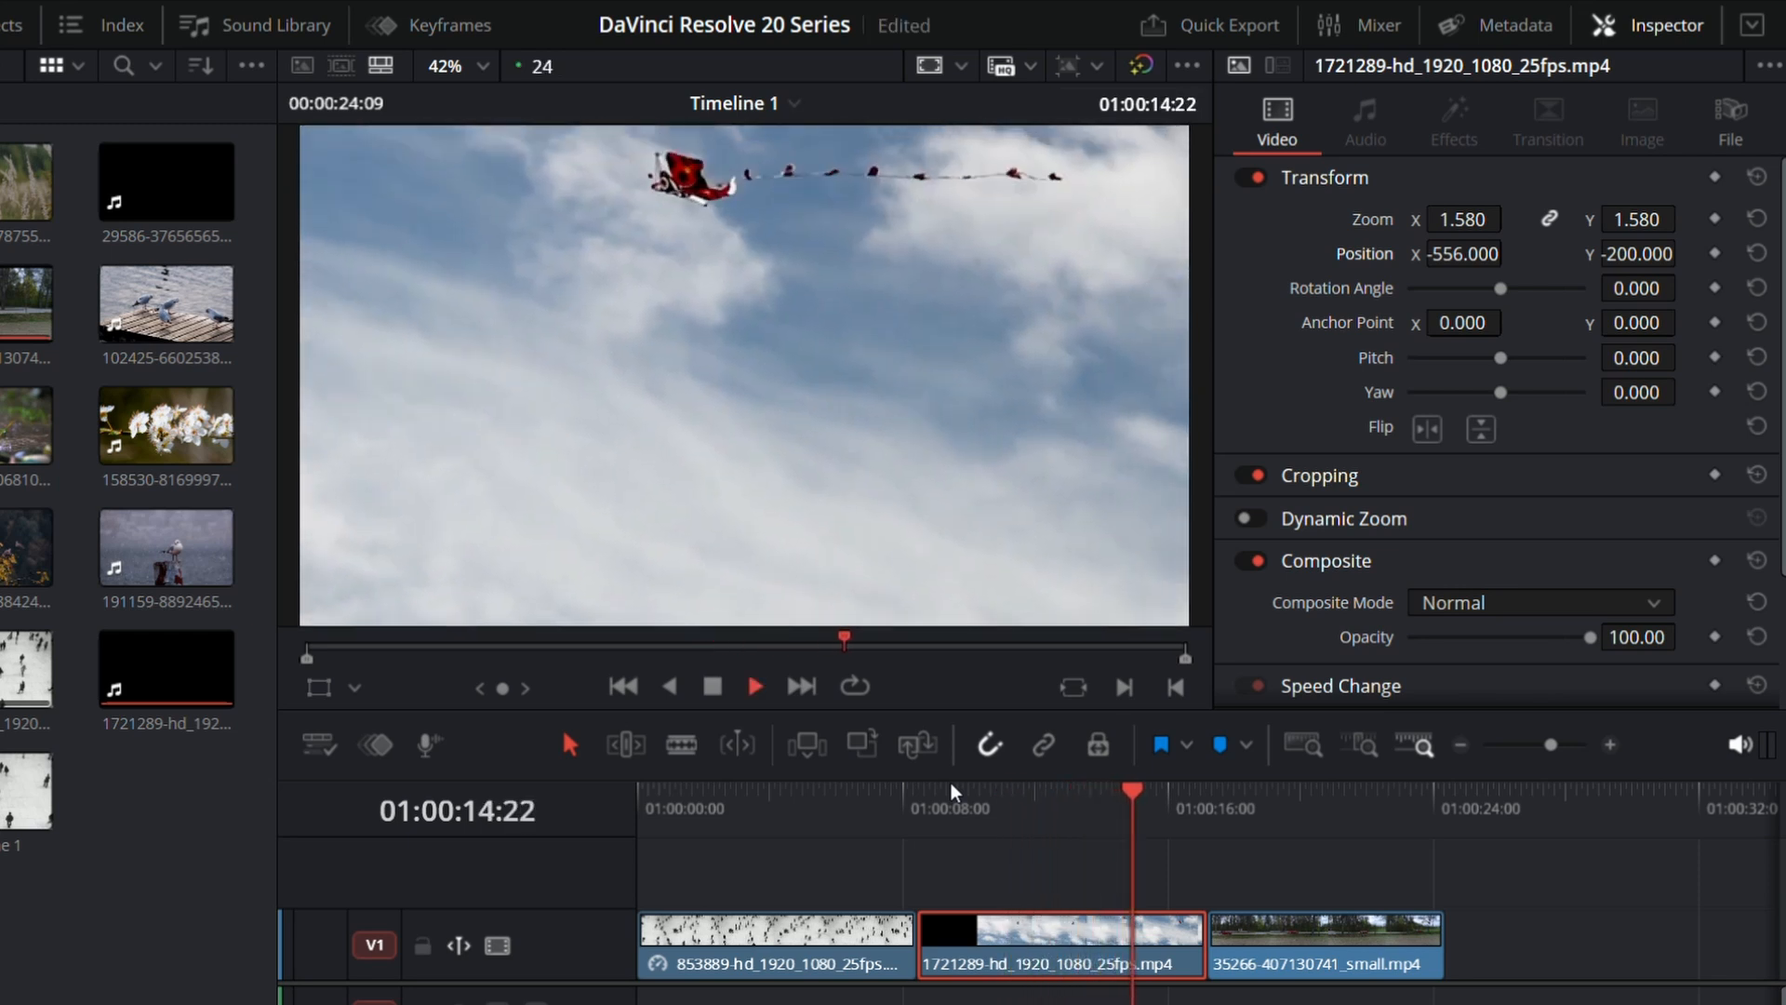
key("space")
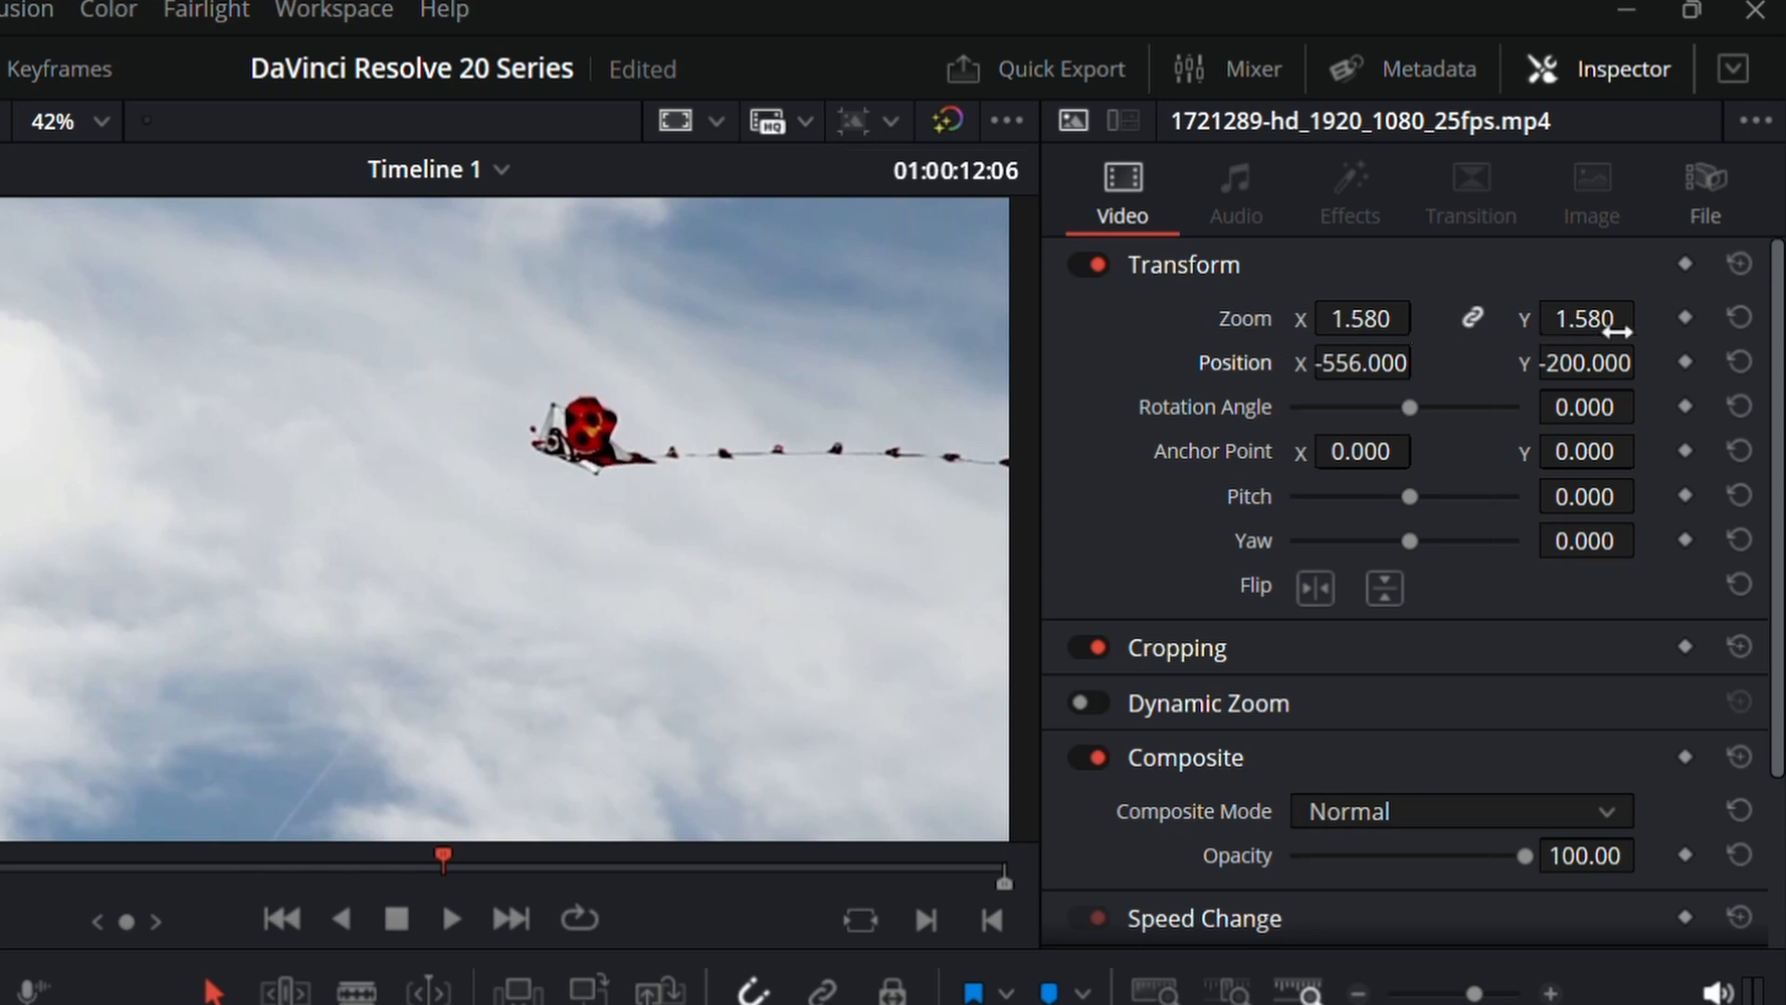
Step: Reset the 1721289 clip's zoom and position to their defaults
left_click(1736, 318)
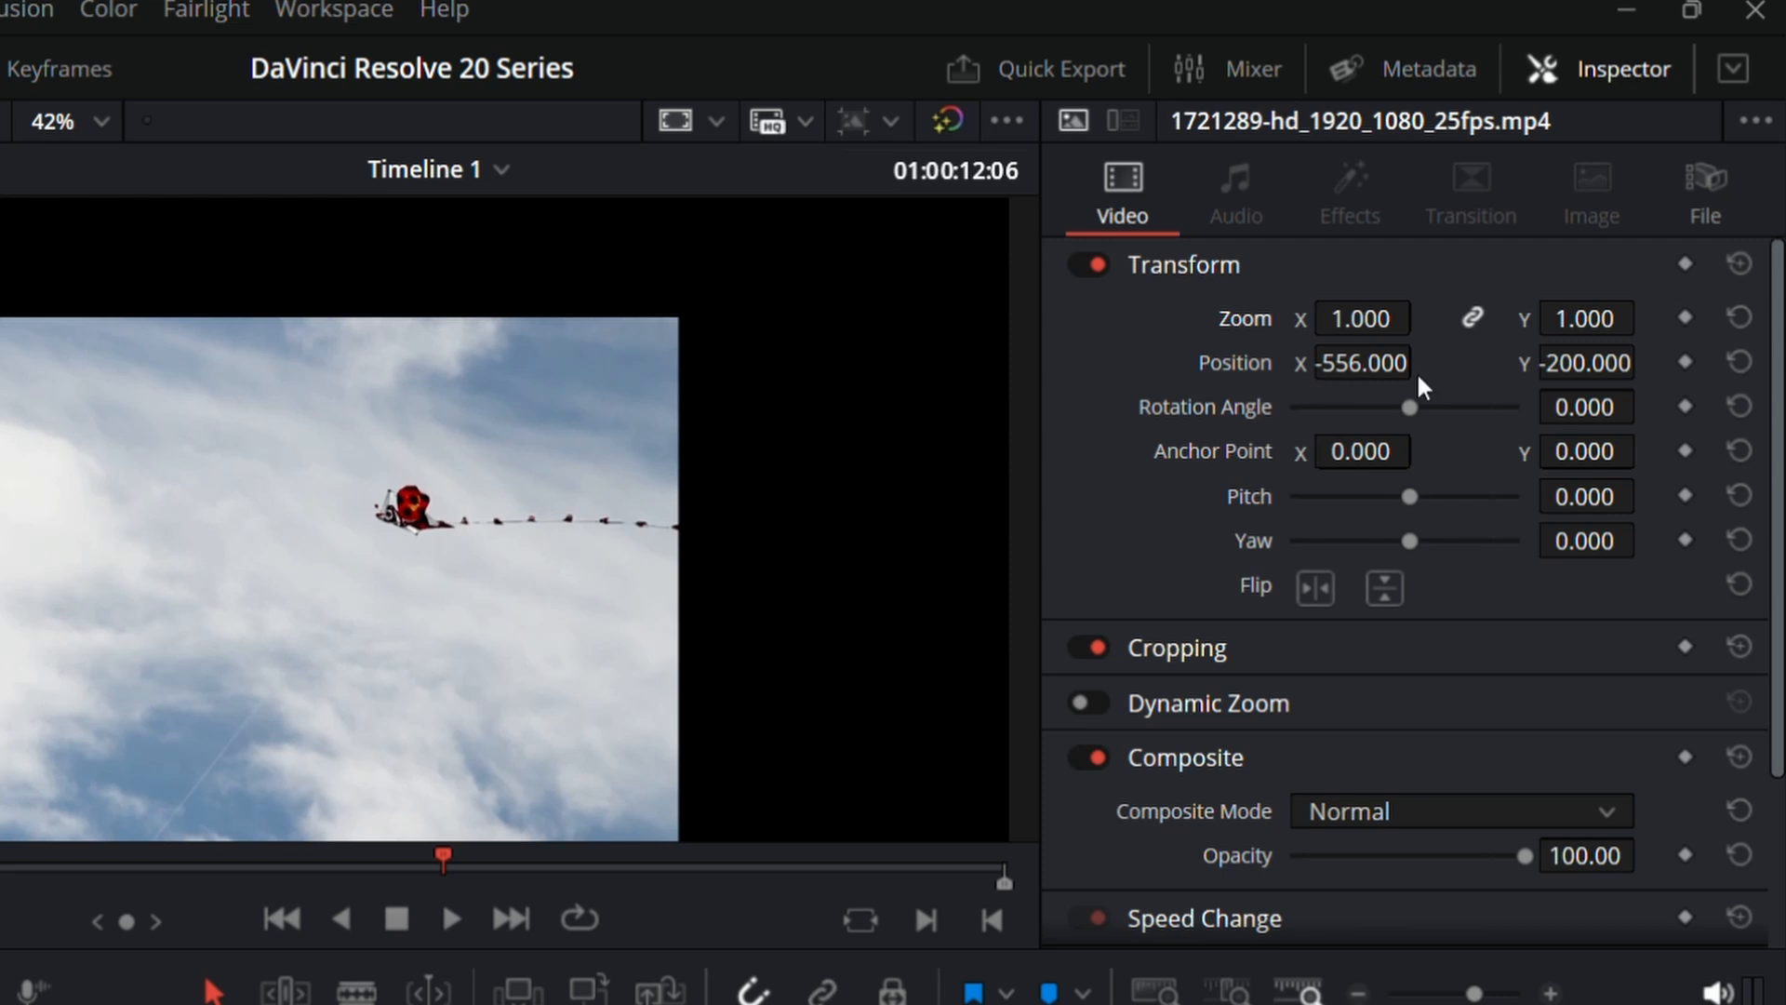
left_click(1738, 363)
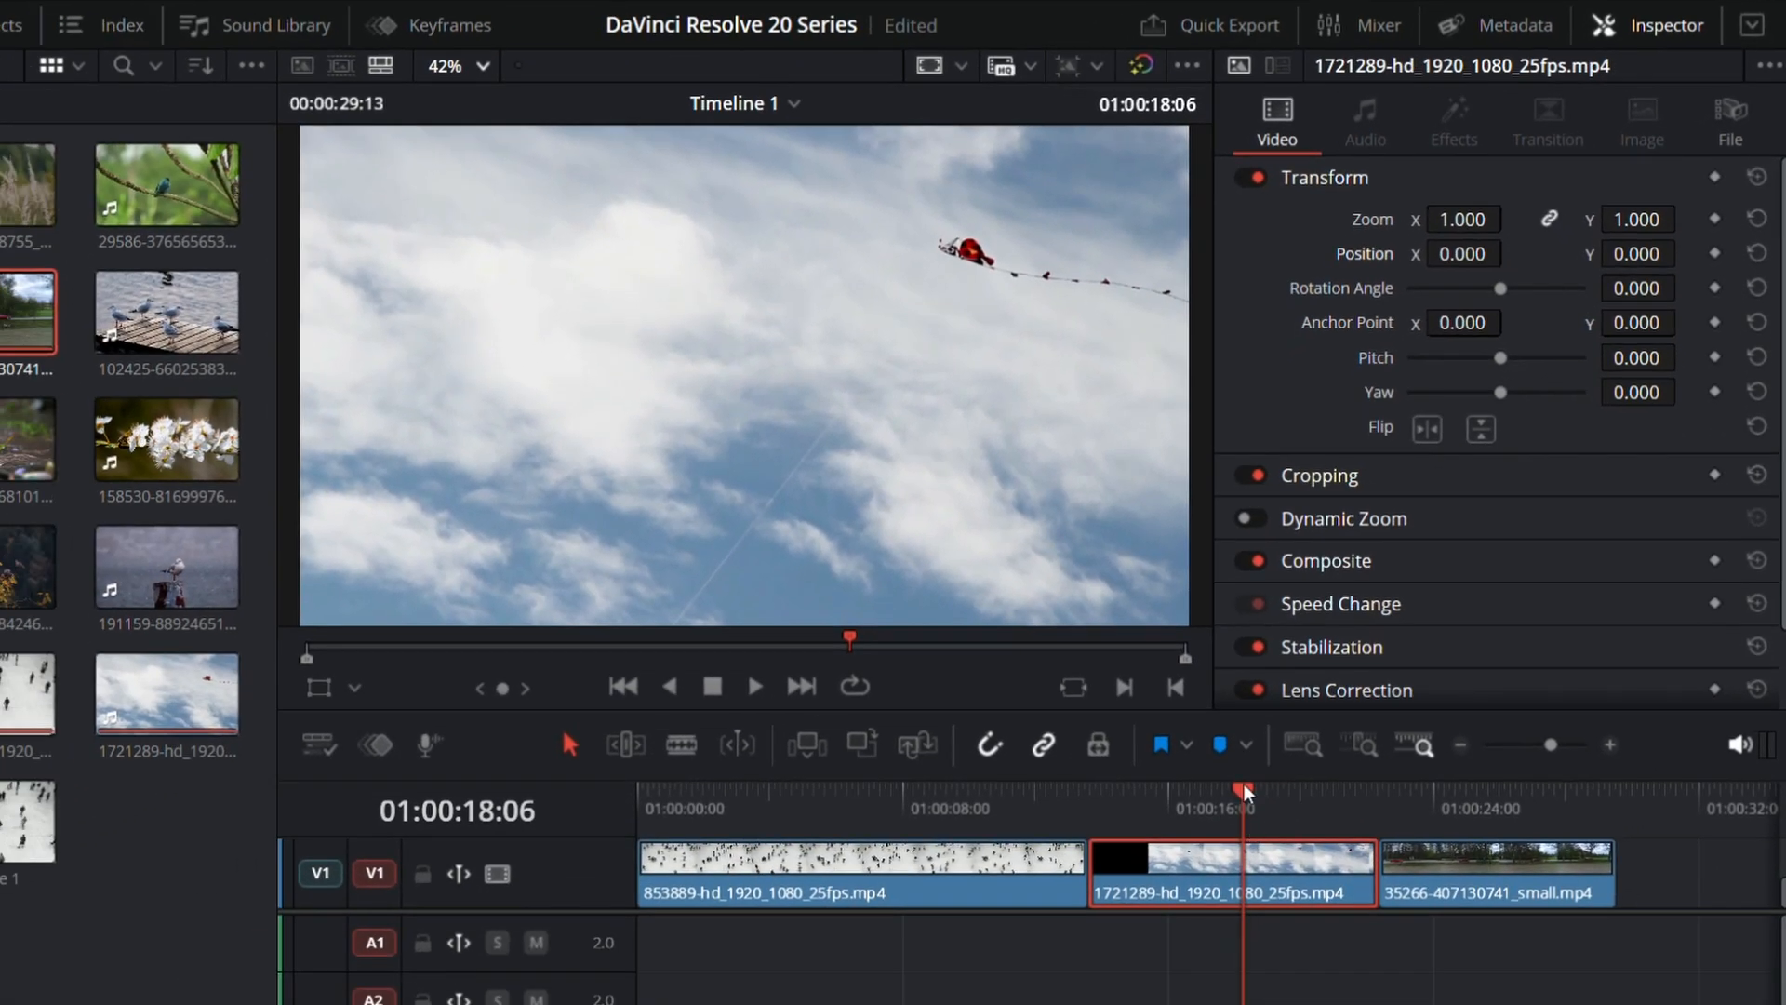
Step: Move the playhead to 01:00:03:13 and set the selected 1721289 clip's rotation angle to about 85 degrees
left_click_drag(1243, 787, 756, 795)
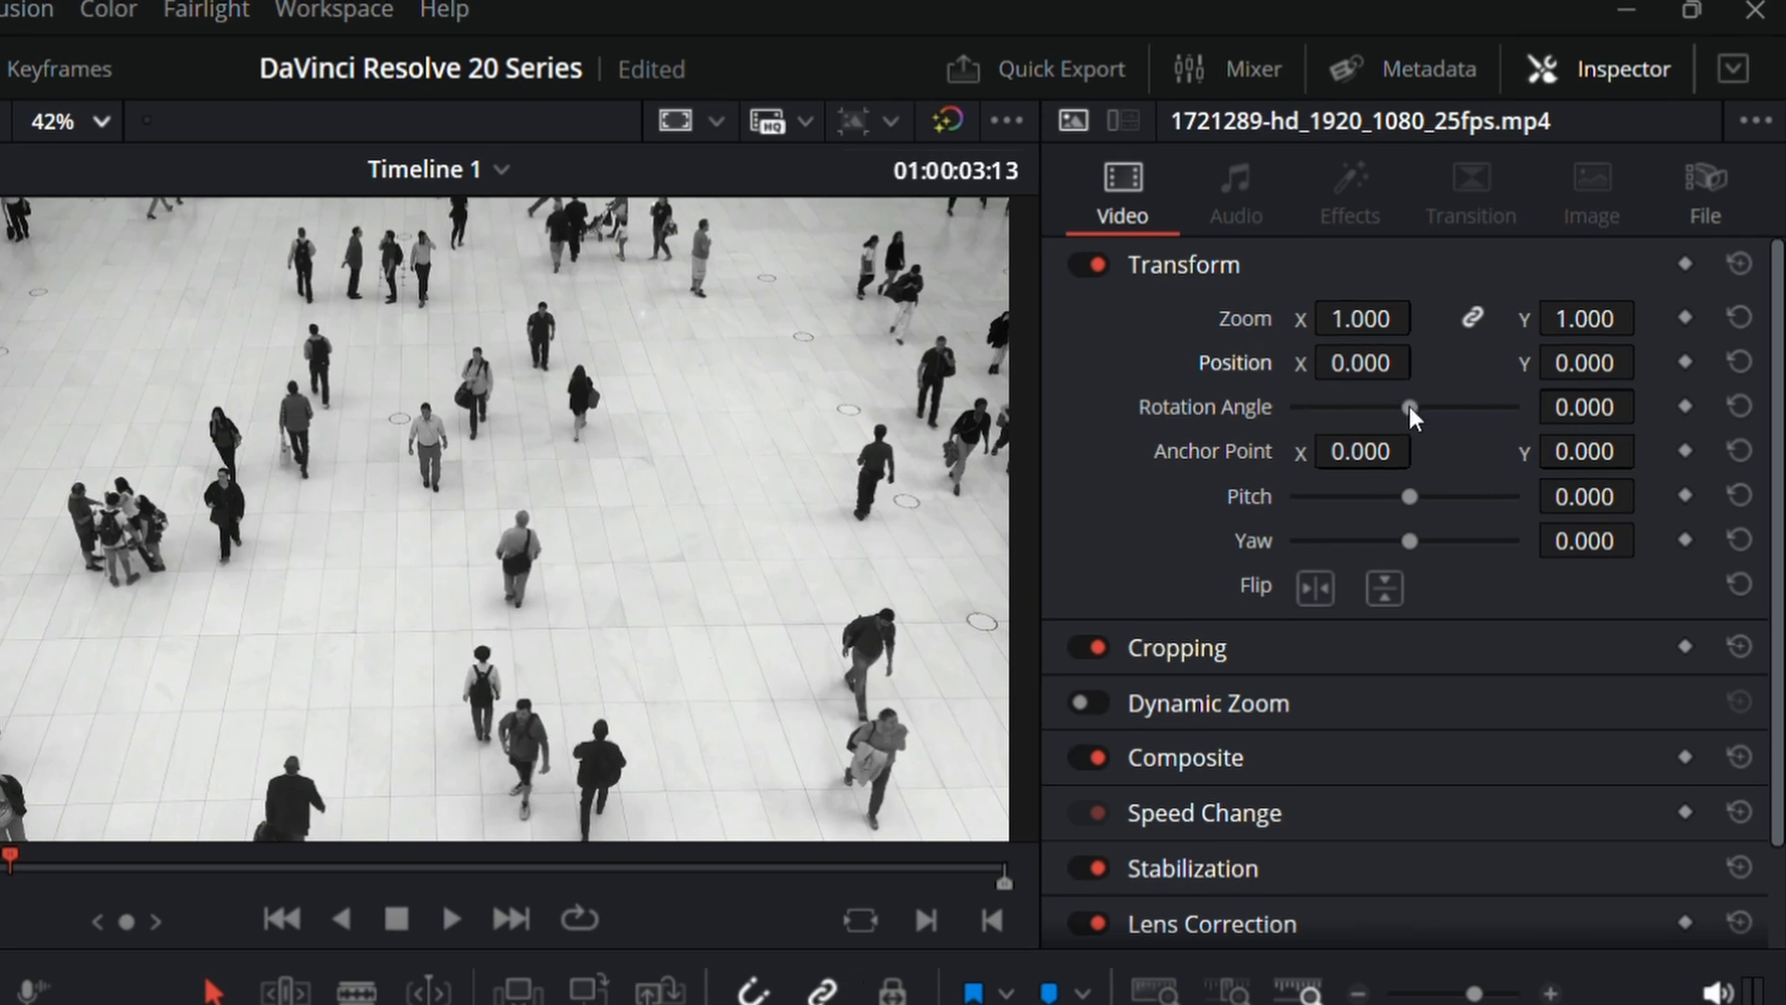
left_click_drag(1410, 406, 1437, 435)
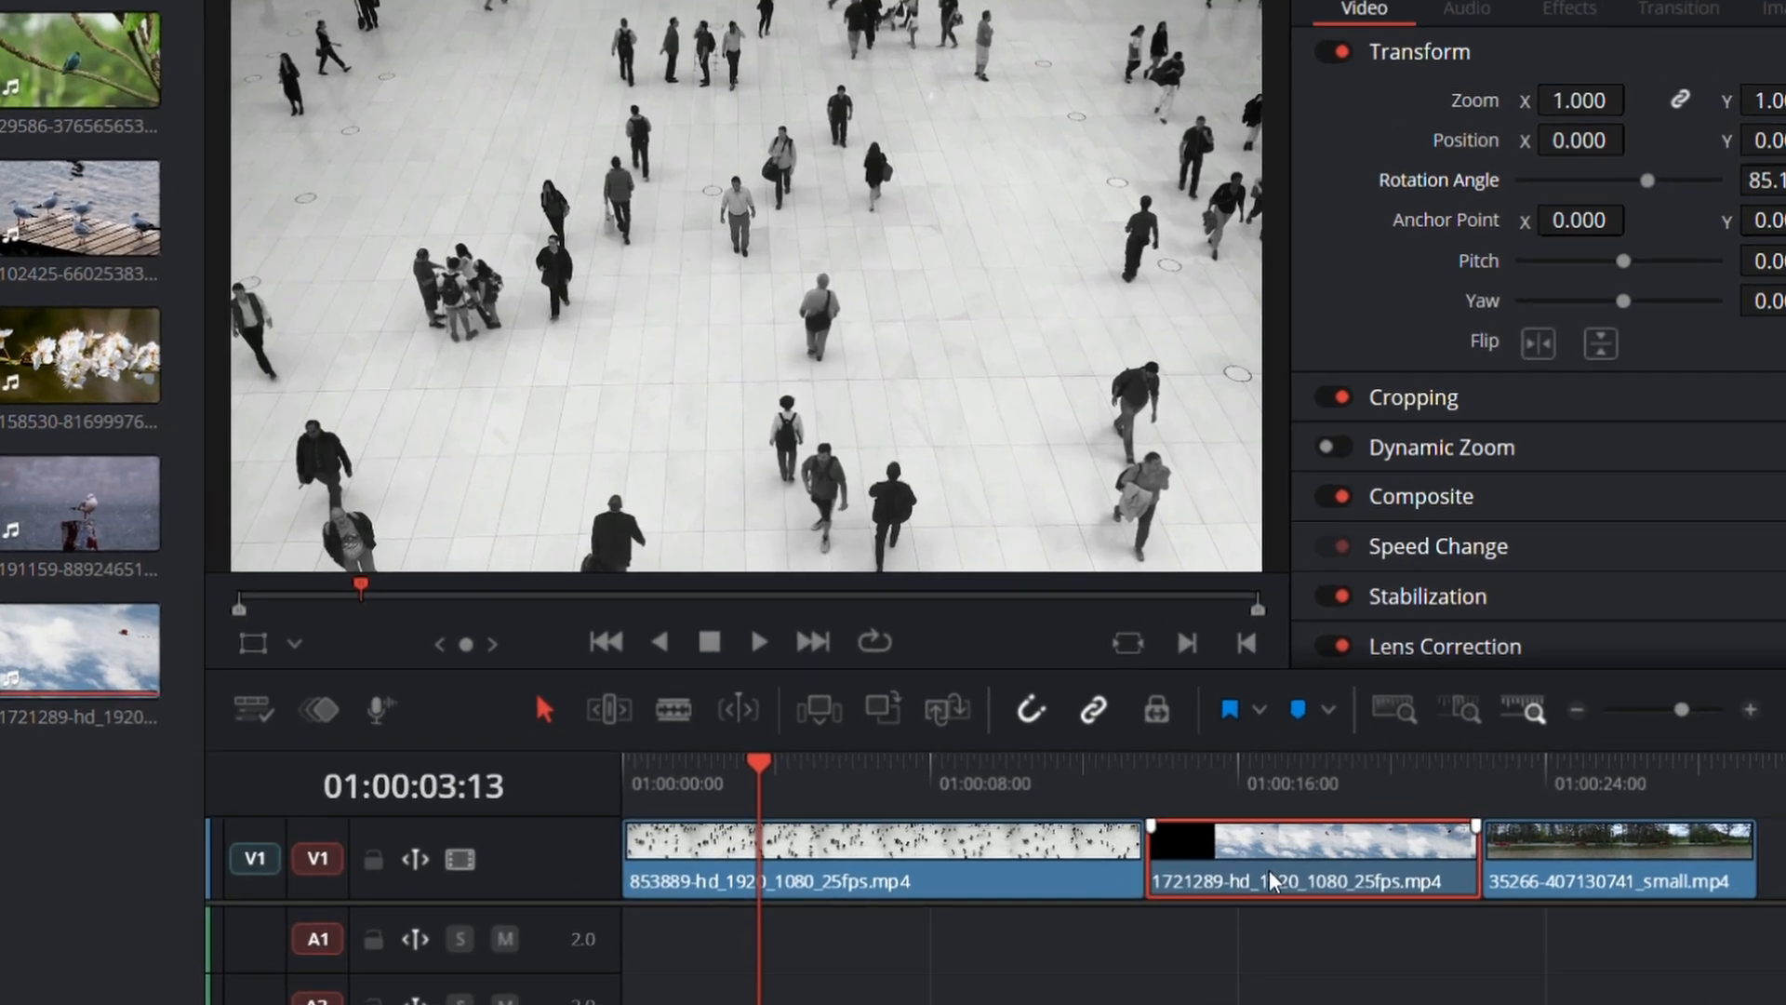
Step: Select the 853889 clip and set its rotation angle to 35.730
left_click(884, 860)
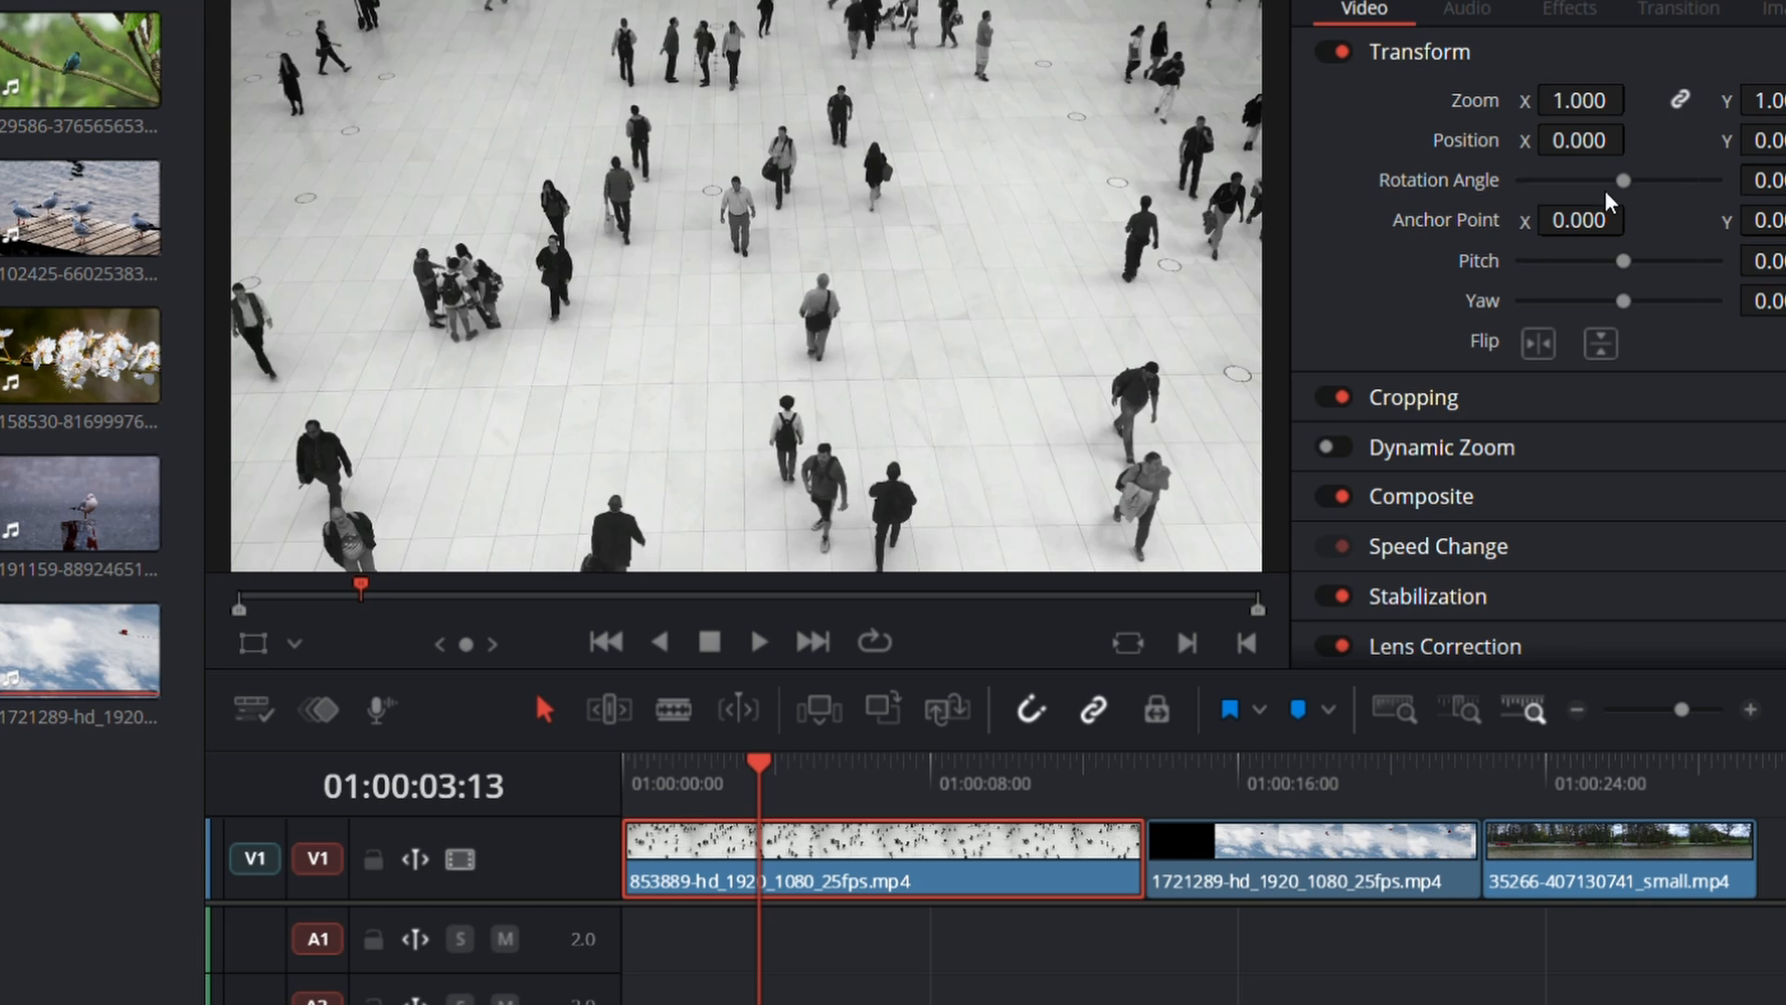
mouse_move(1624, 182)
left_mouse_down()
mouse_move(1563, 179)
mouse_move(1635, 174)
left_mouse_up()
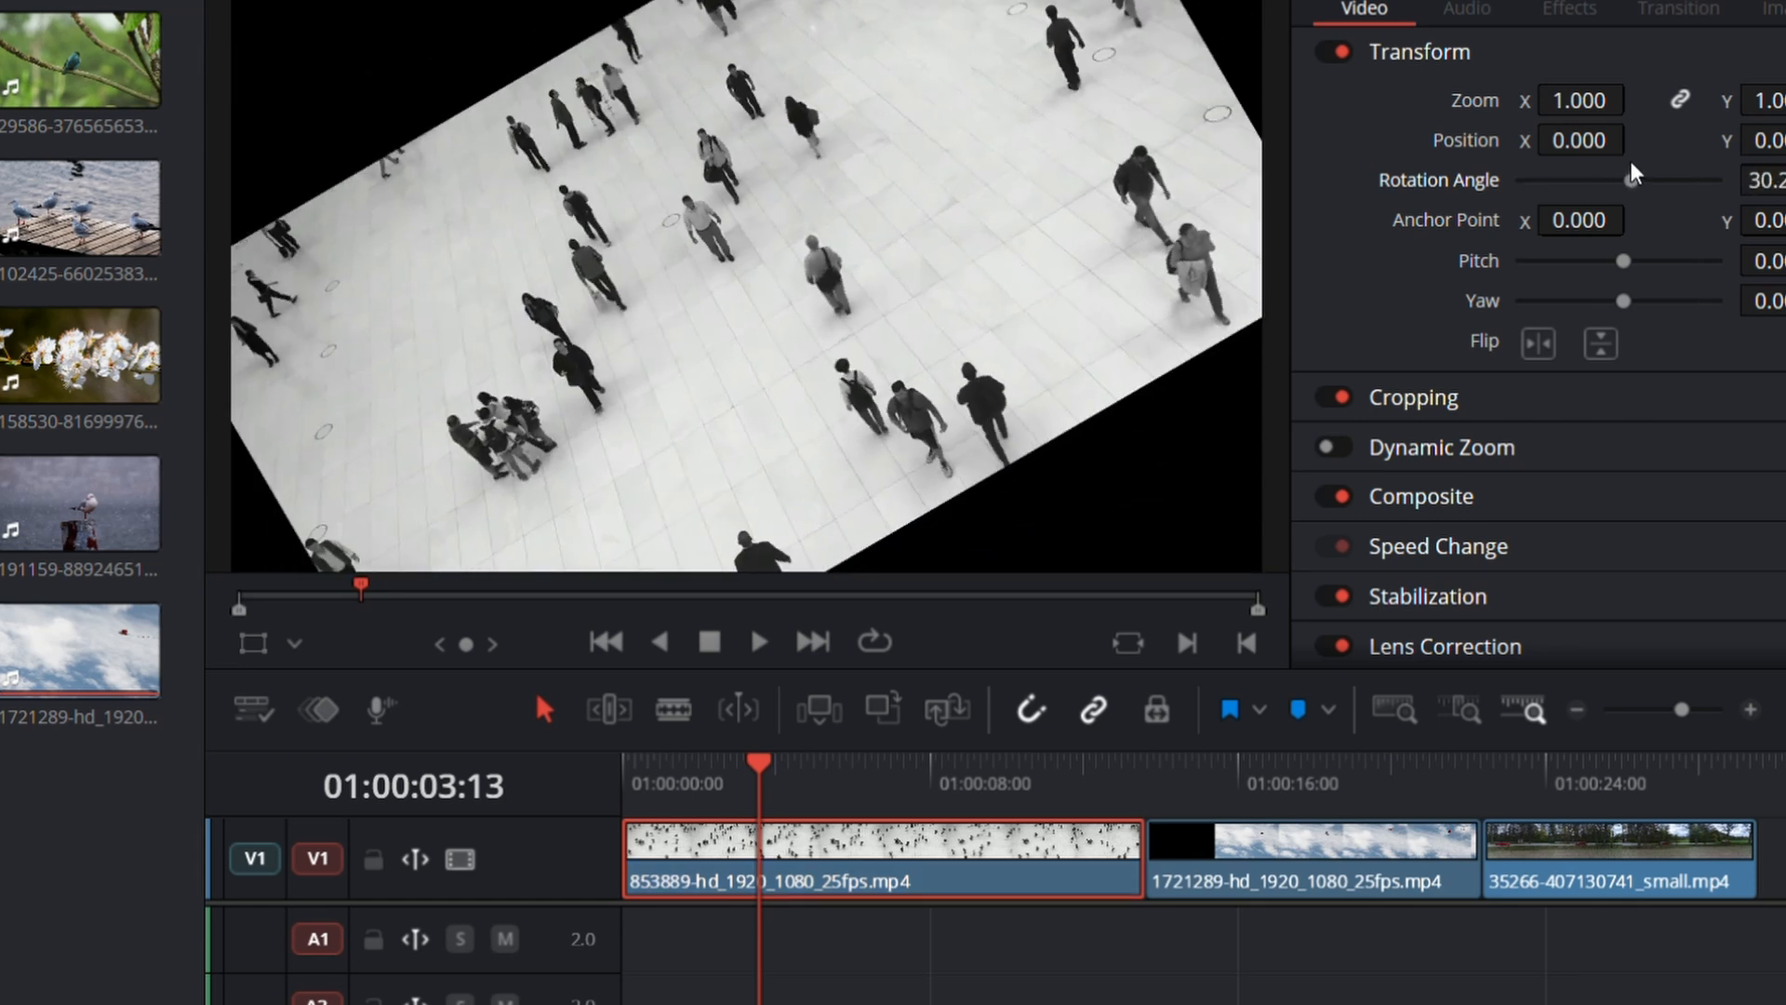
left_click_drag(1634, 174, 1637, 189)
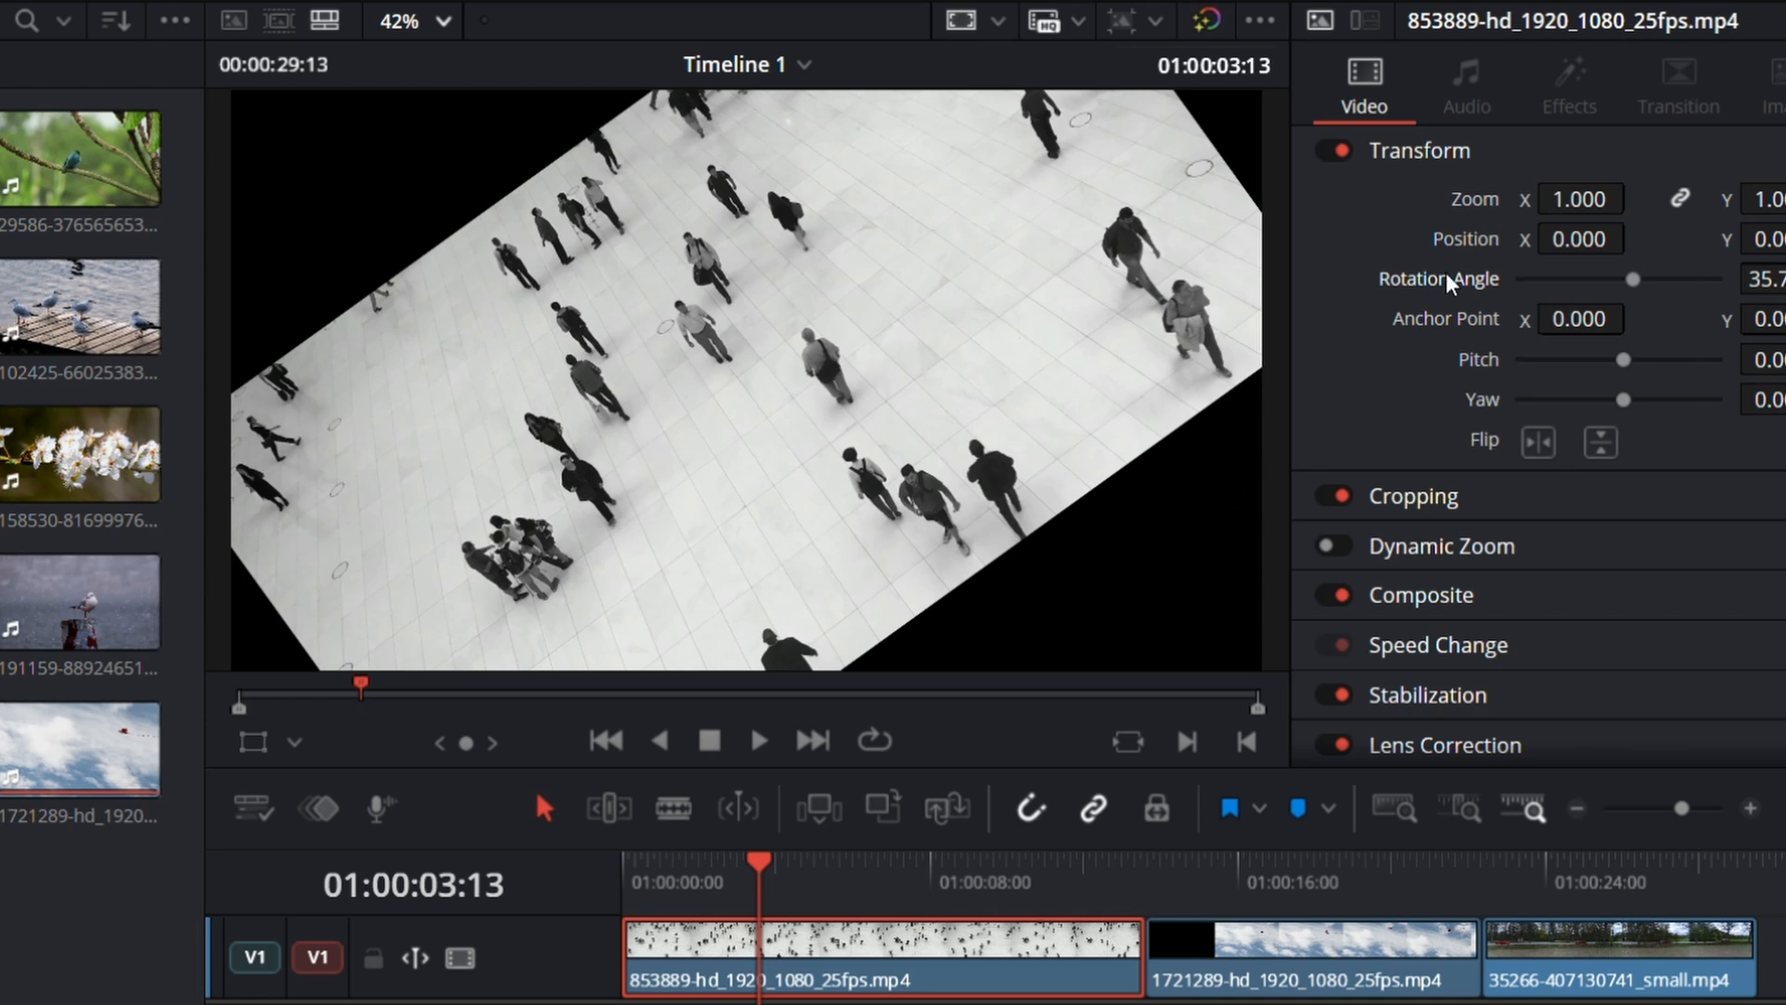
Step: Enlarge the rotated 853889 clip to a zoom of 2.010 to fill the frame and play it back
left_click_drag(1597, 201, 1635, 197)
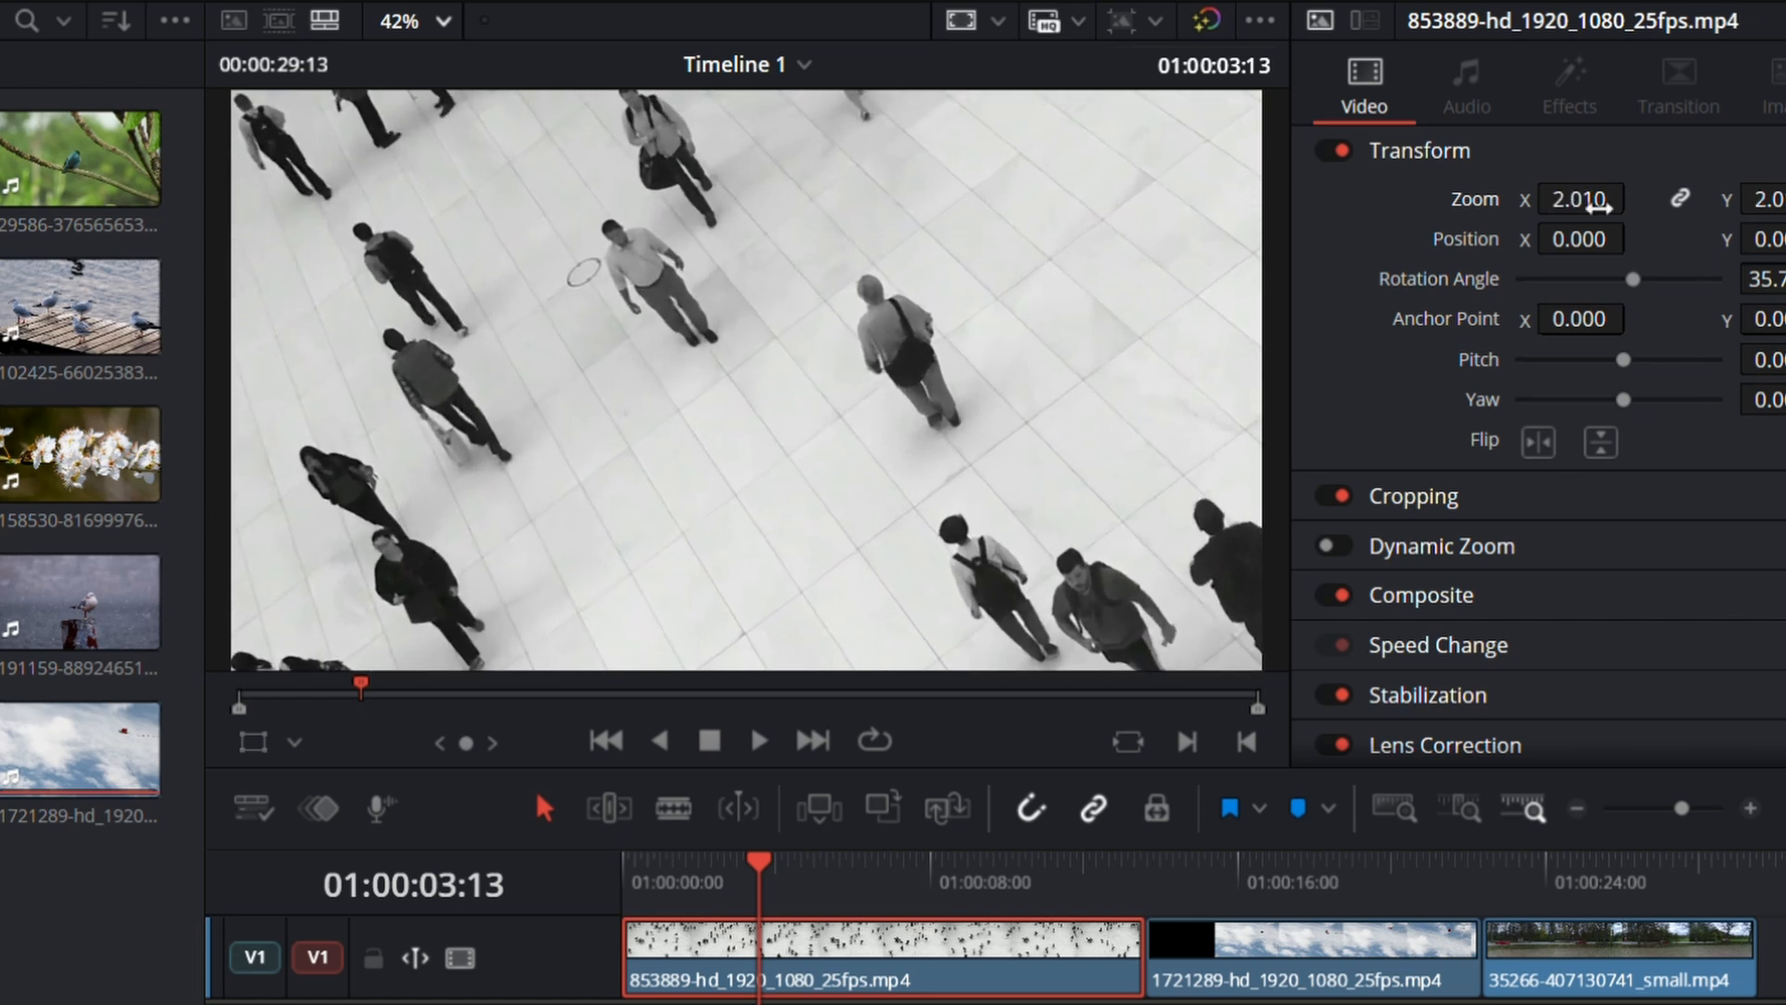
key("space")
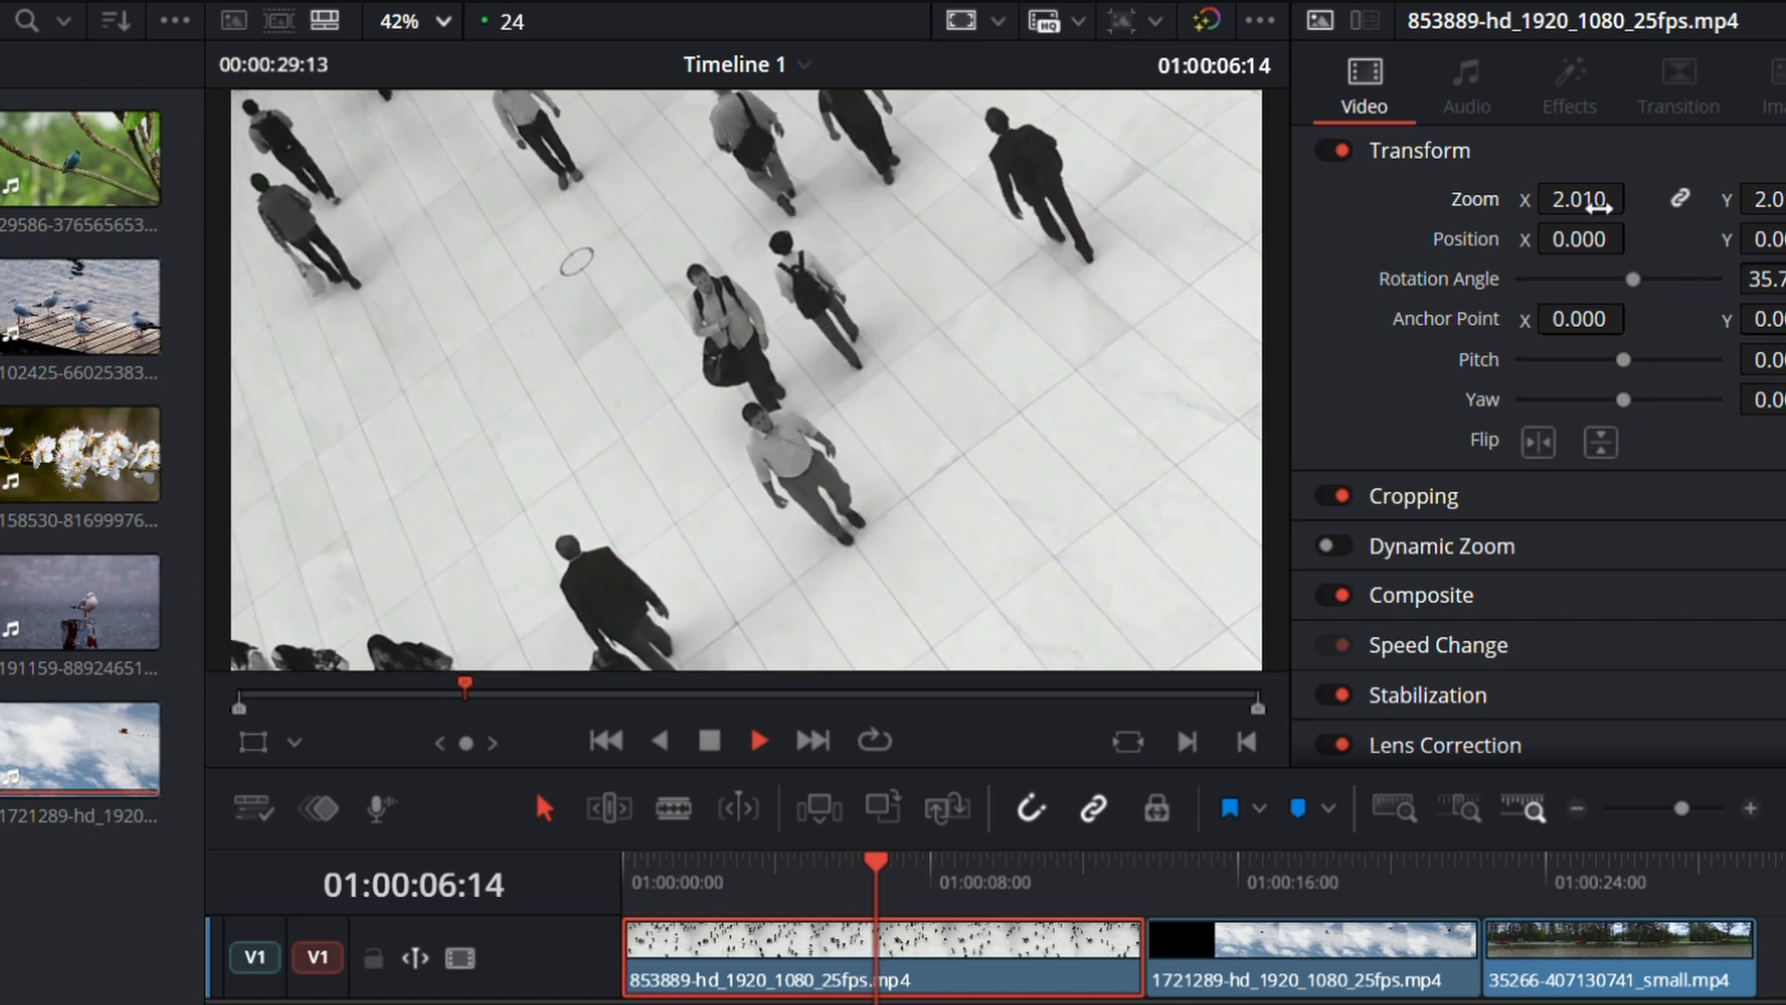
key("space")
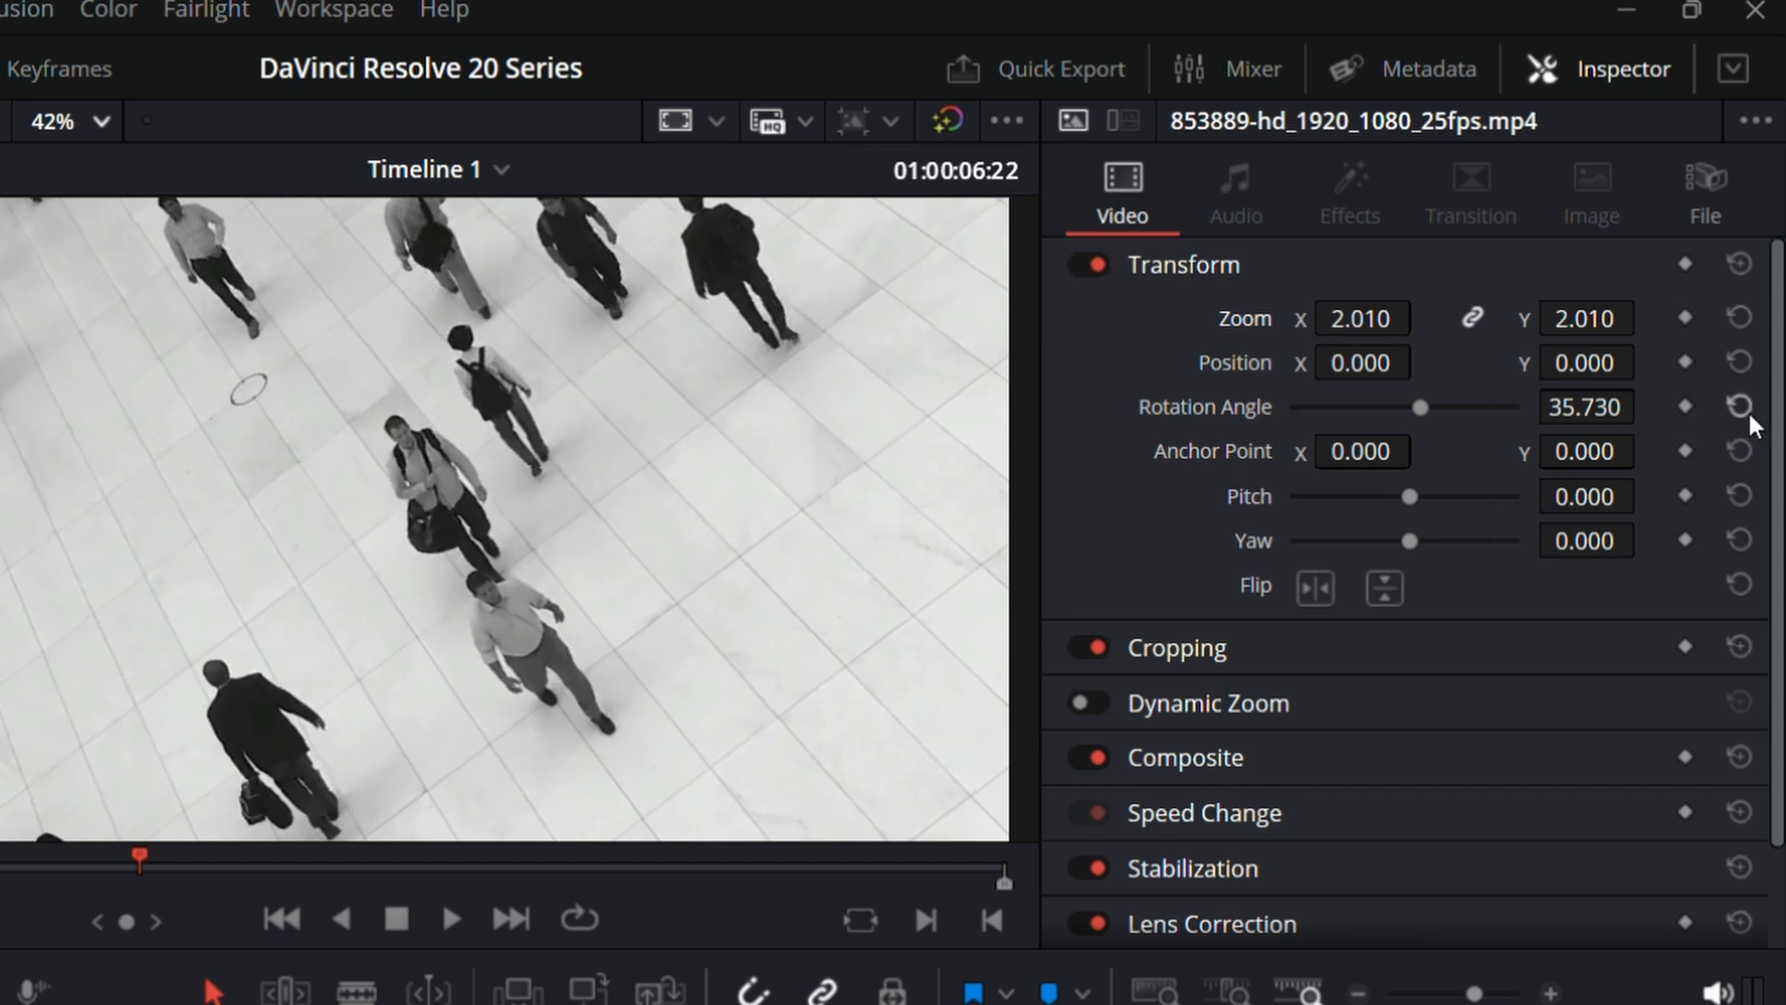
Step: Reset the 853889 clip's rotation angle and zoom to their defaults
left_click(1738, 406)
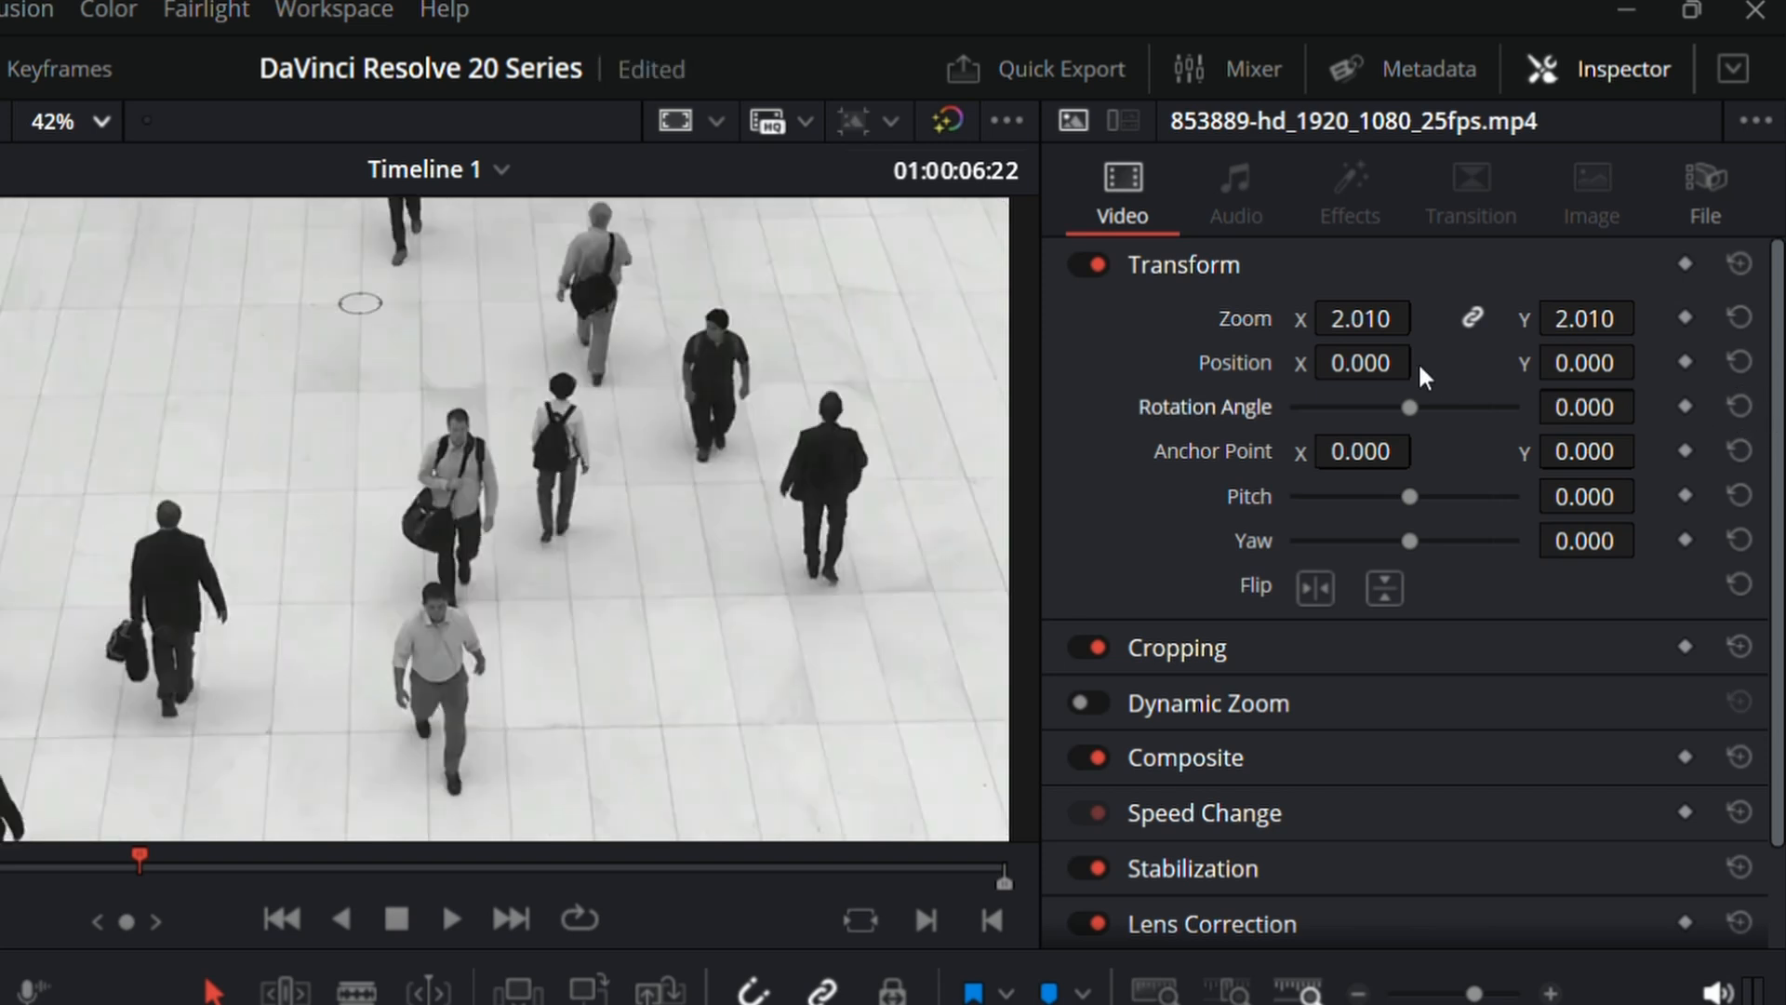
left_click(1738, 318)
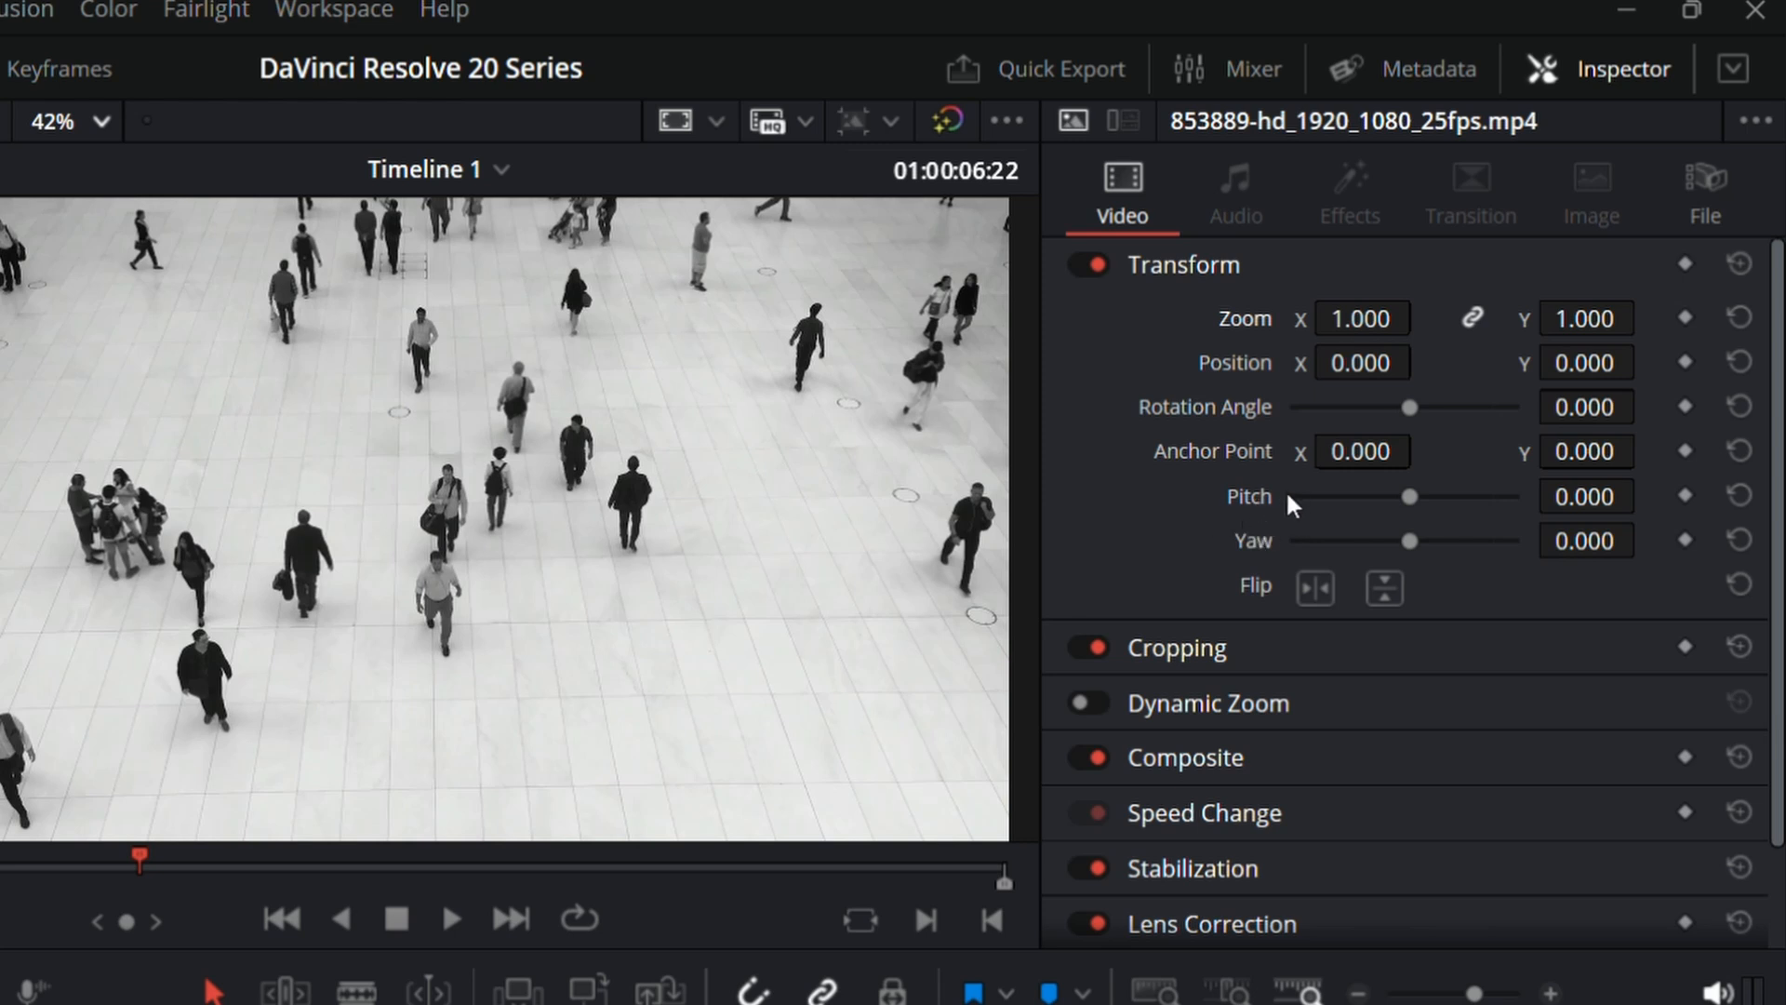
Step: Set the 853889 clip's pitch to 0.332 and yaw to 0.309, and reset both to their defaults
left_click_drag(1409, 497, 1475, 502)
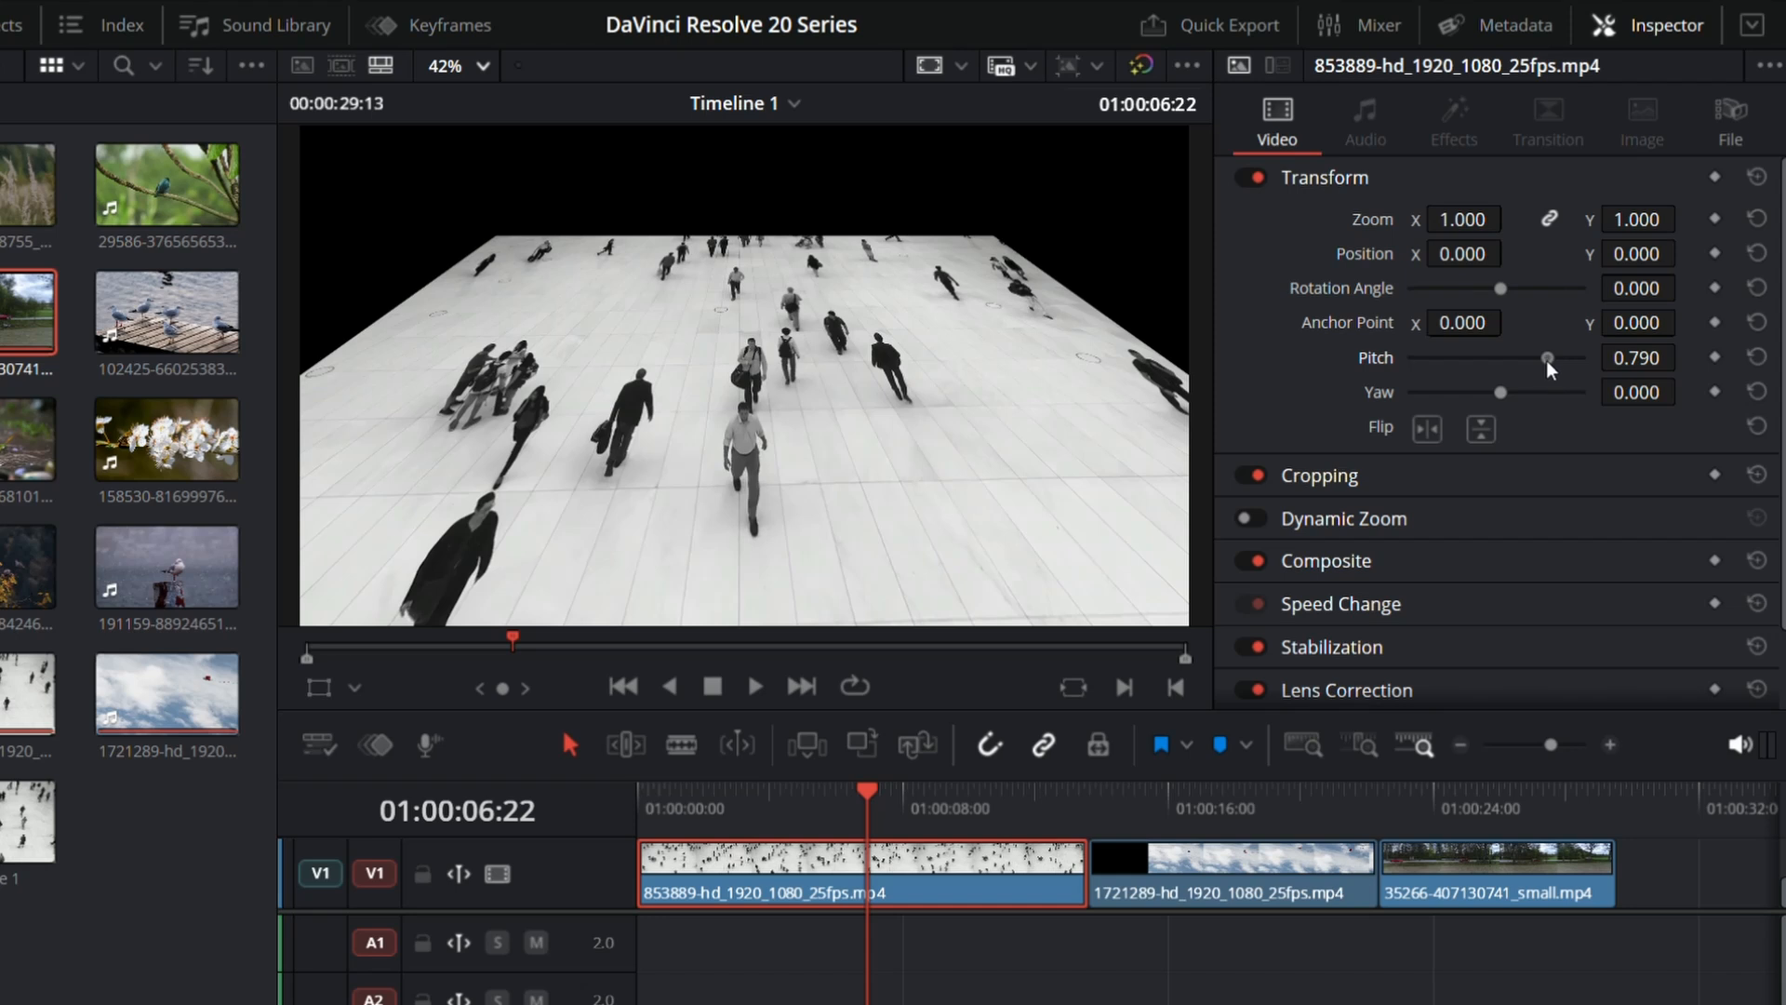
mouse_move(1546, 360)
left_mouse_down()
mouse_move(1447, 365)
mouse_move(1521, 360)
left_mouse_up()
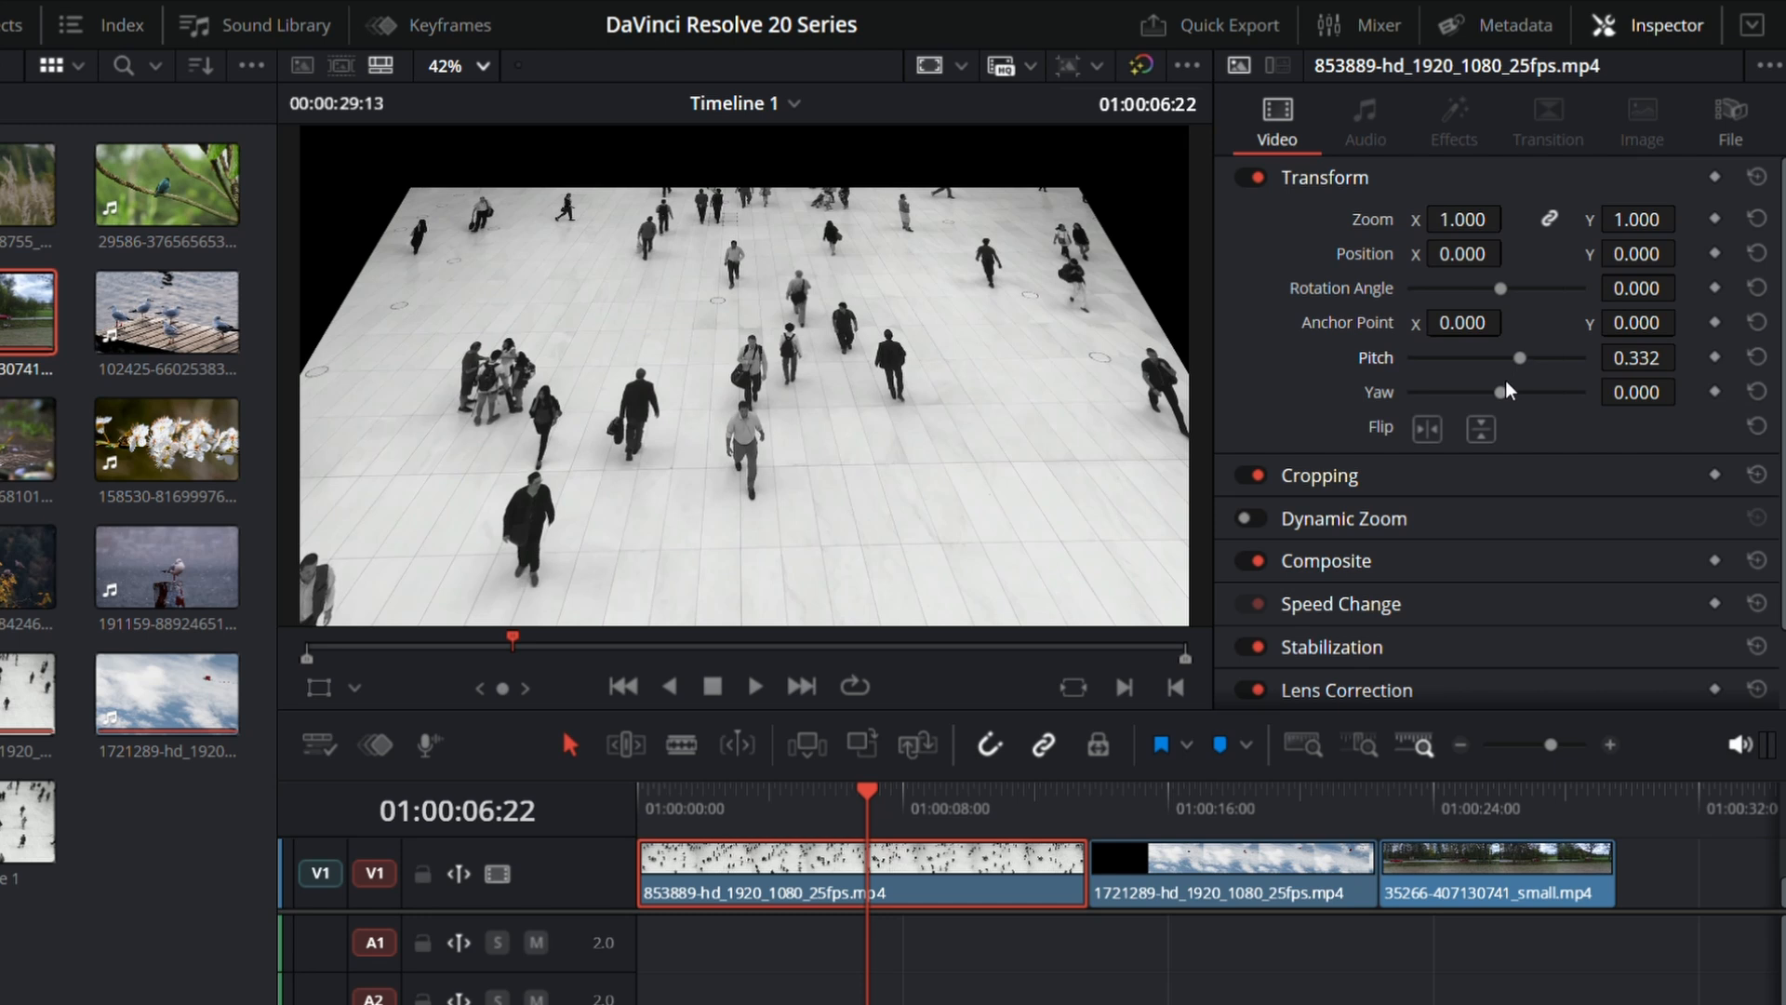
mouse_move(1502, 387)
left_mouse_down()
mouse_move(1444, 386)
mouse_move(1538, 383)
mouse_move(1455, 383)
mouse_move(1520, 392)
left_mouse_up()
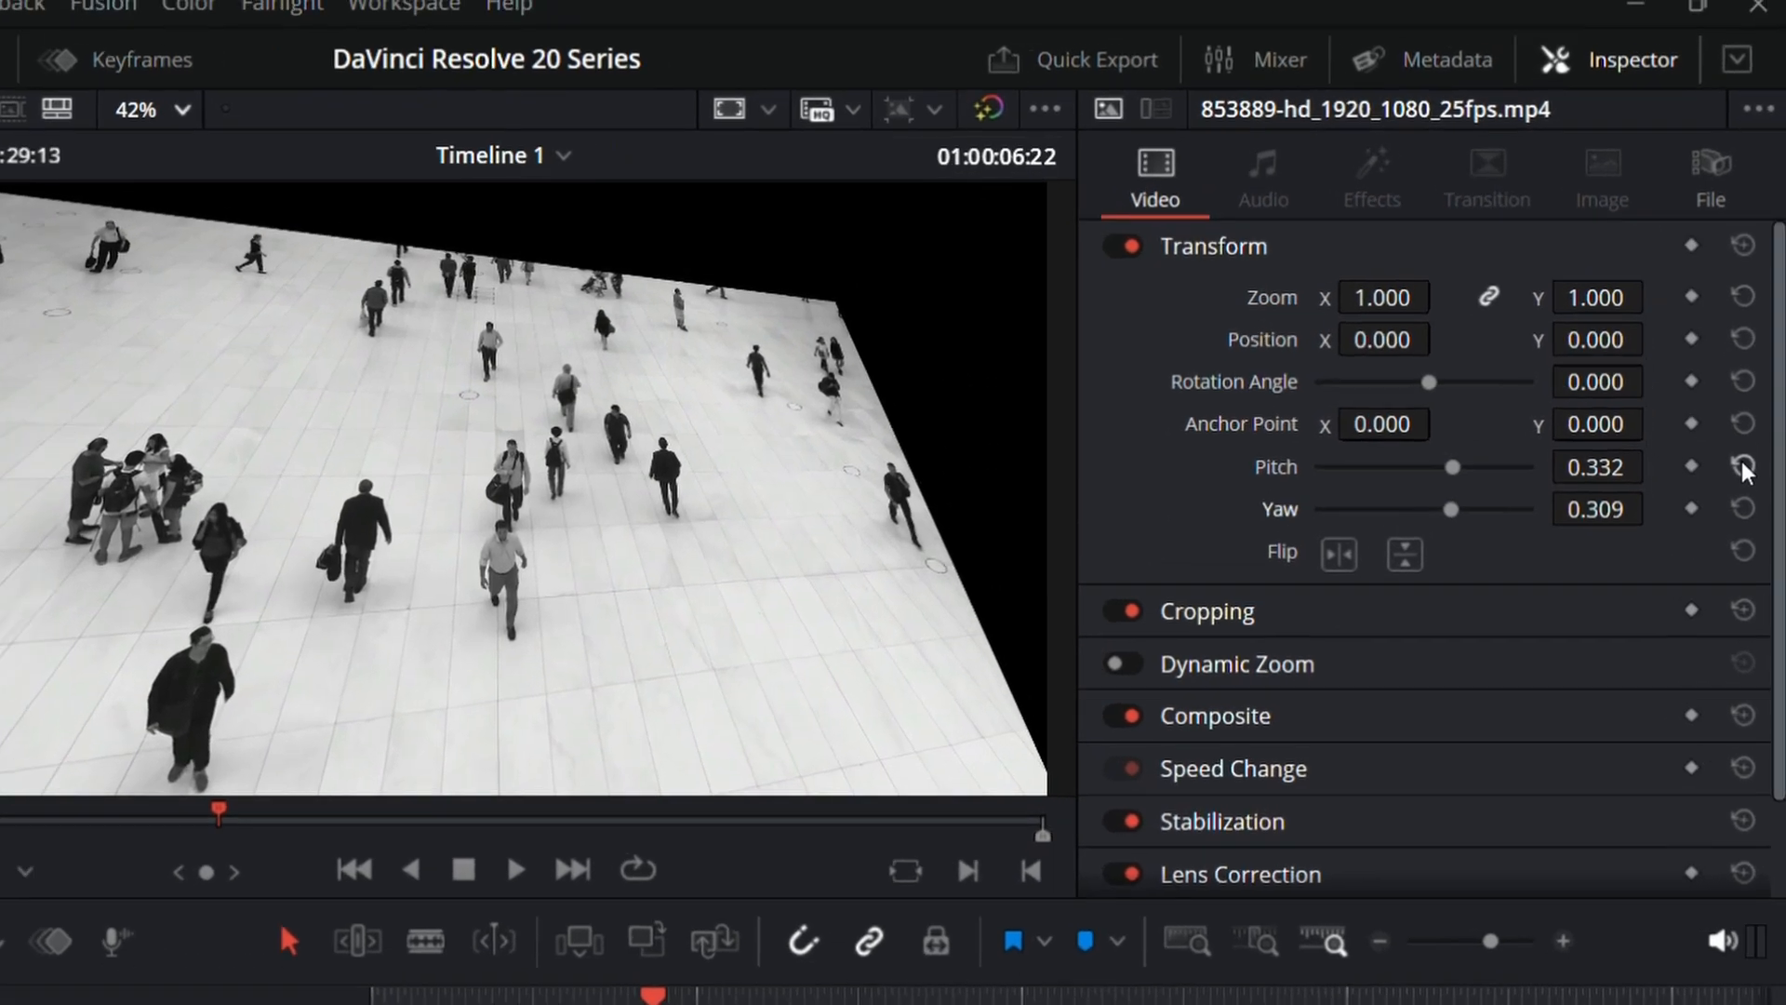
left_click(1756, 357)
left_click(1757, 392)
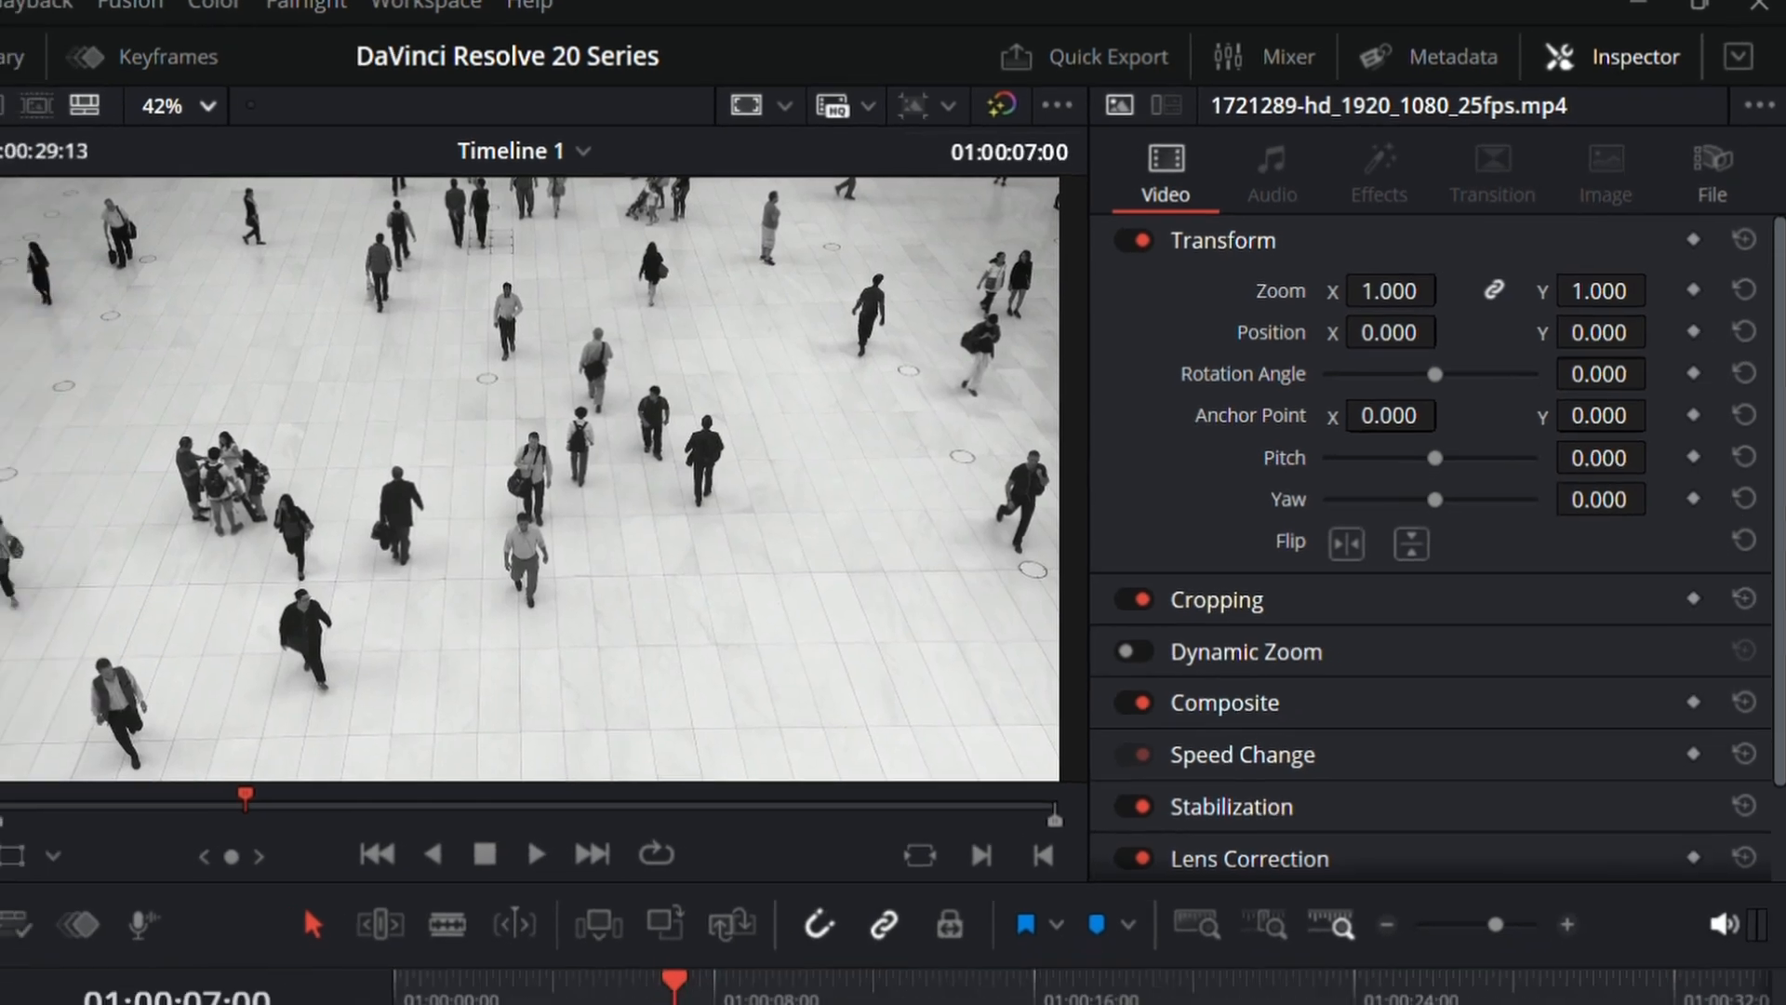
Step: Move the playhead to 01:00:22:09 at the start of the 35266 clip and play the clip back
left_click(770, 986)
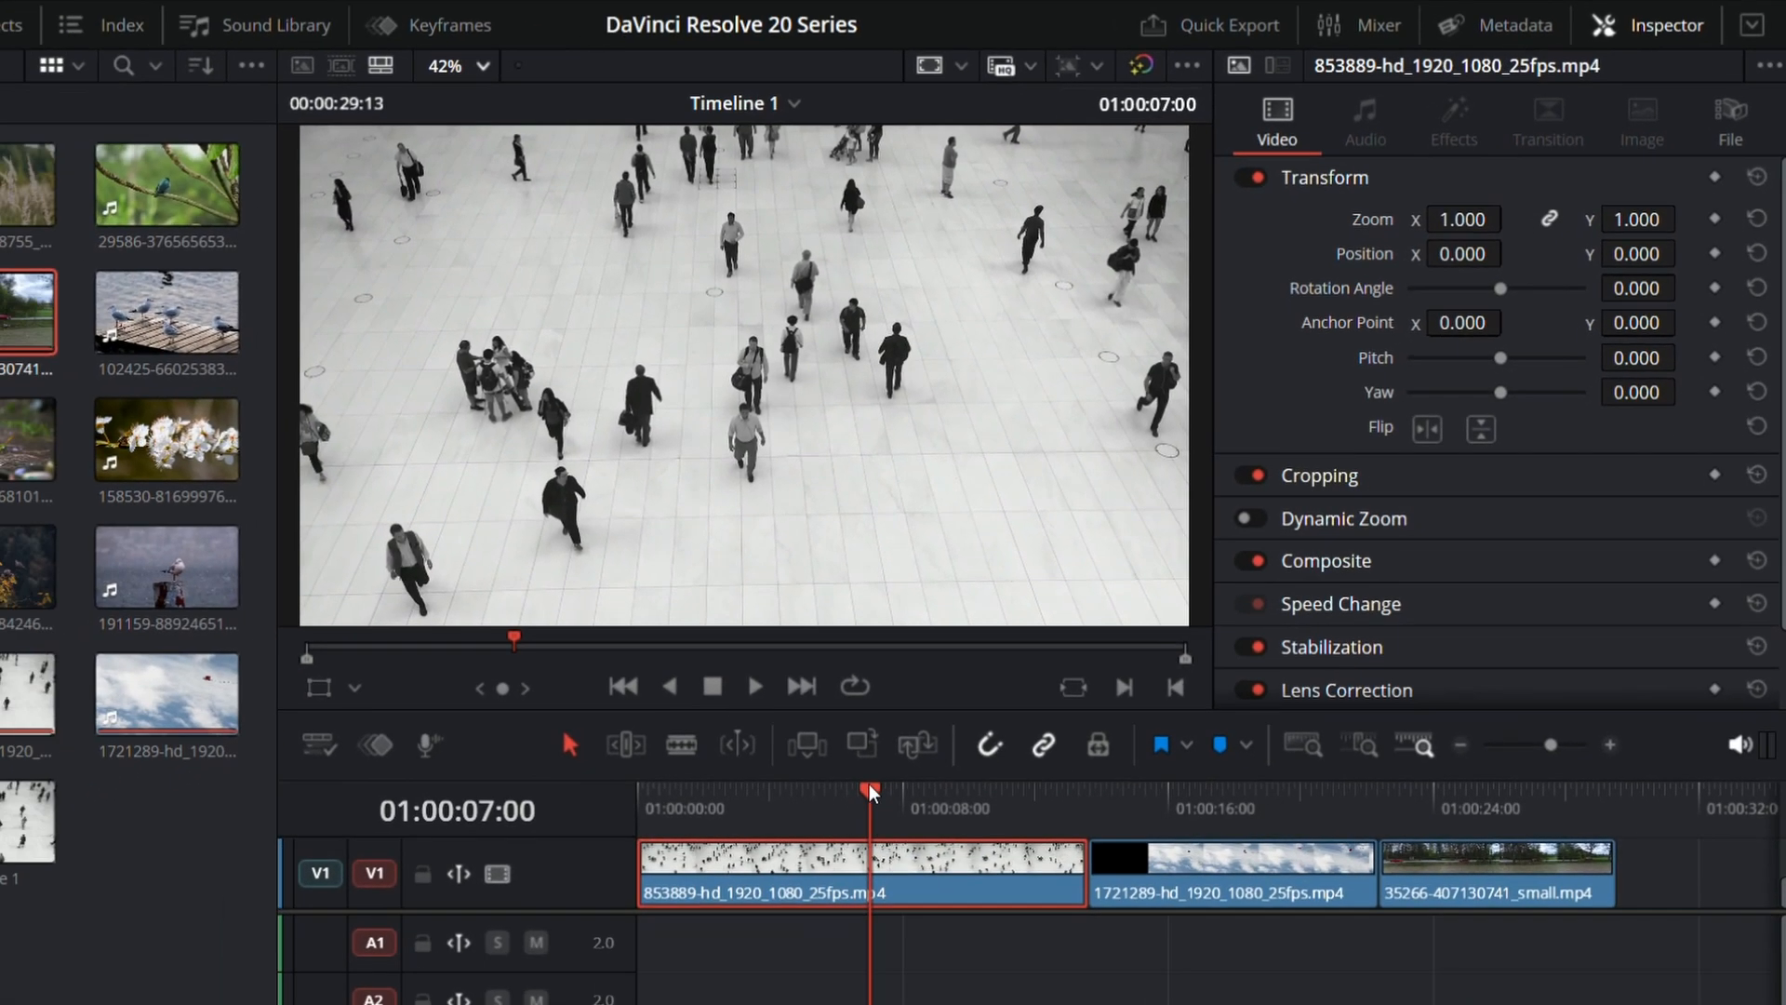
left_click_drag(869, 783, 1394, 802)
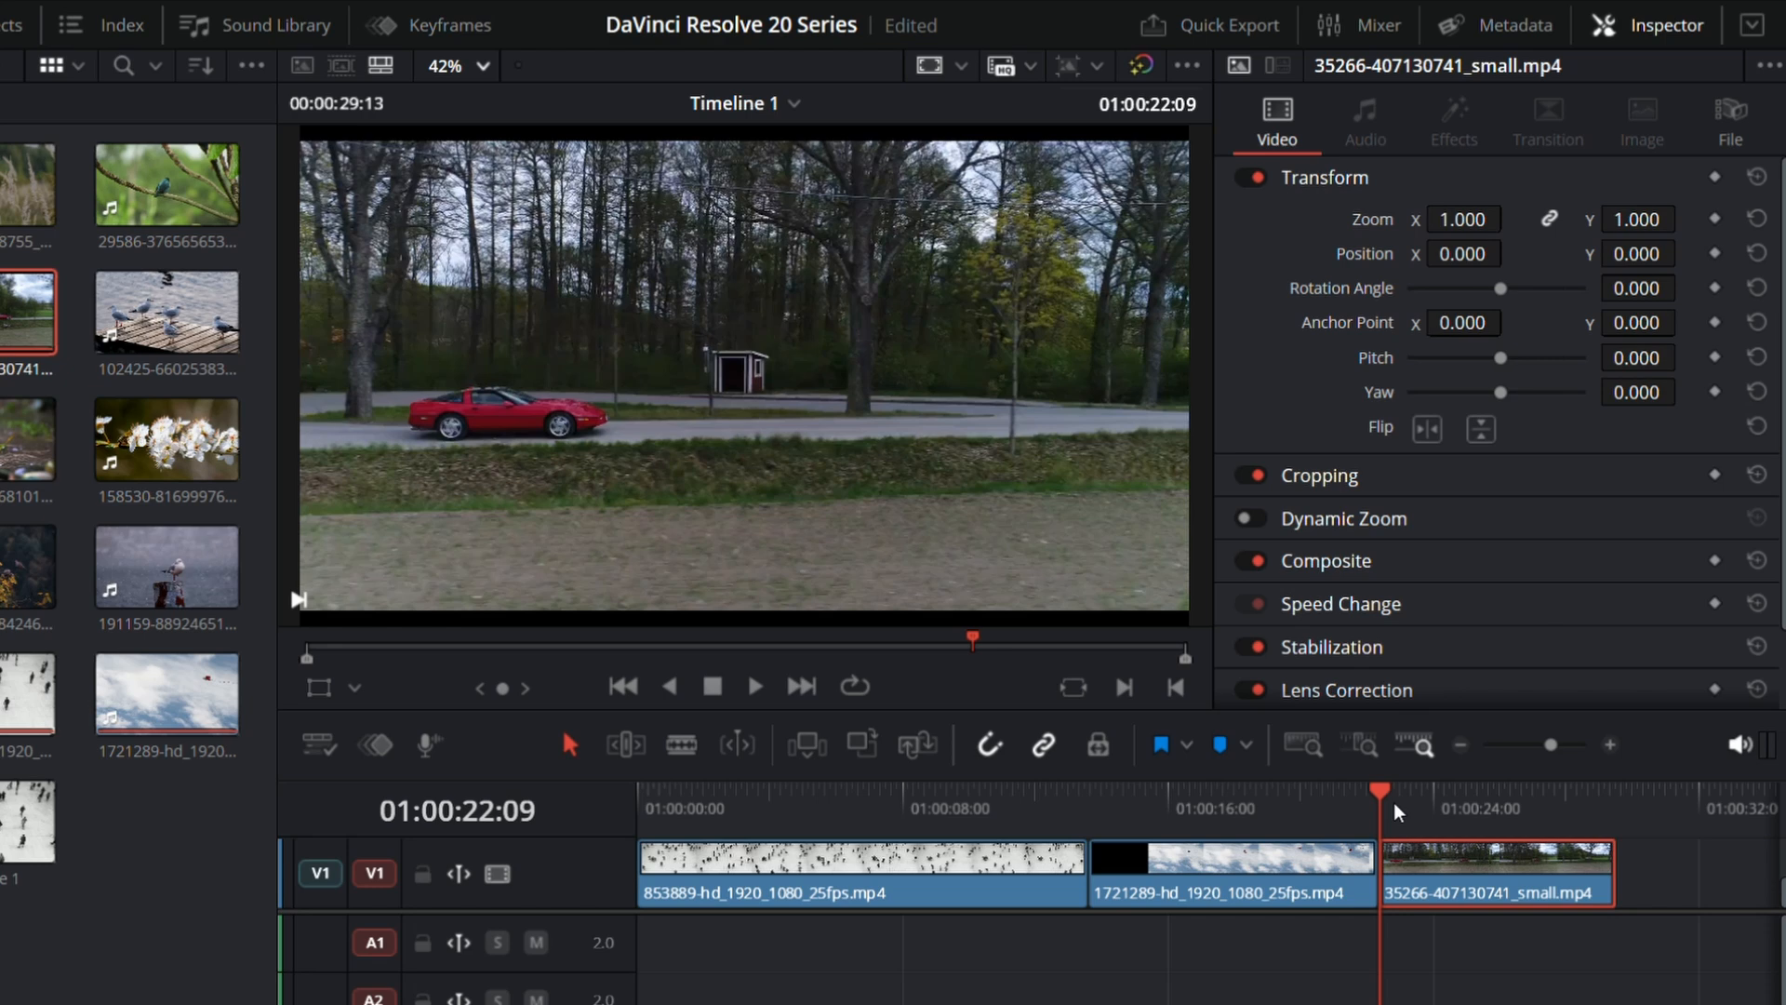
key("space")
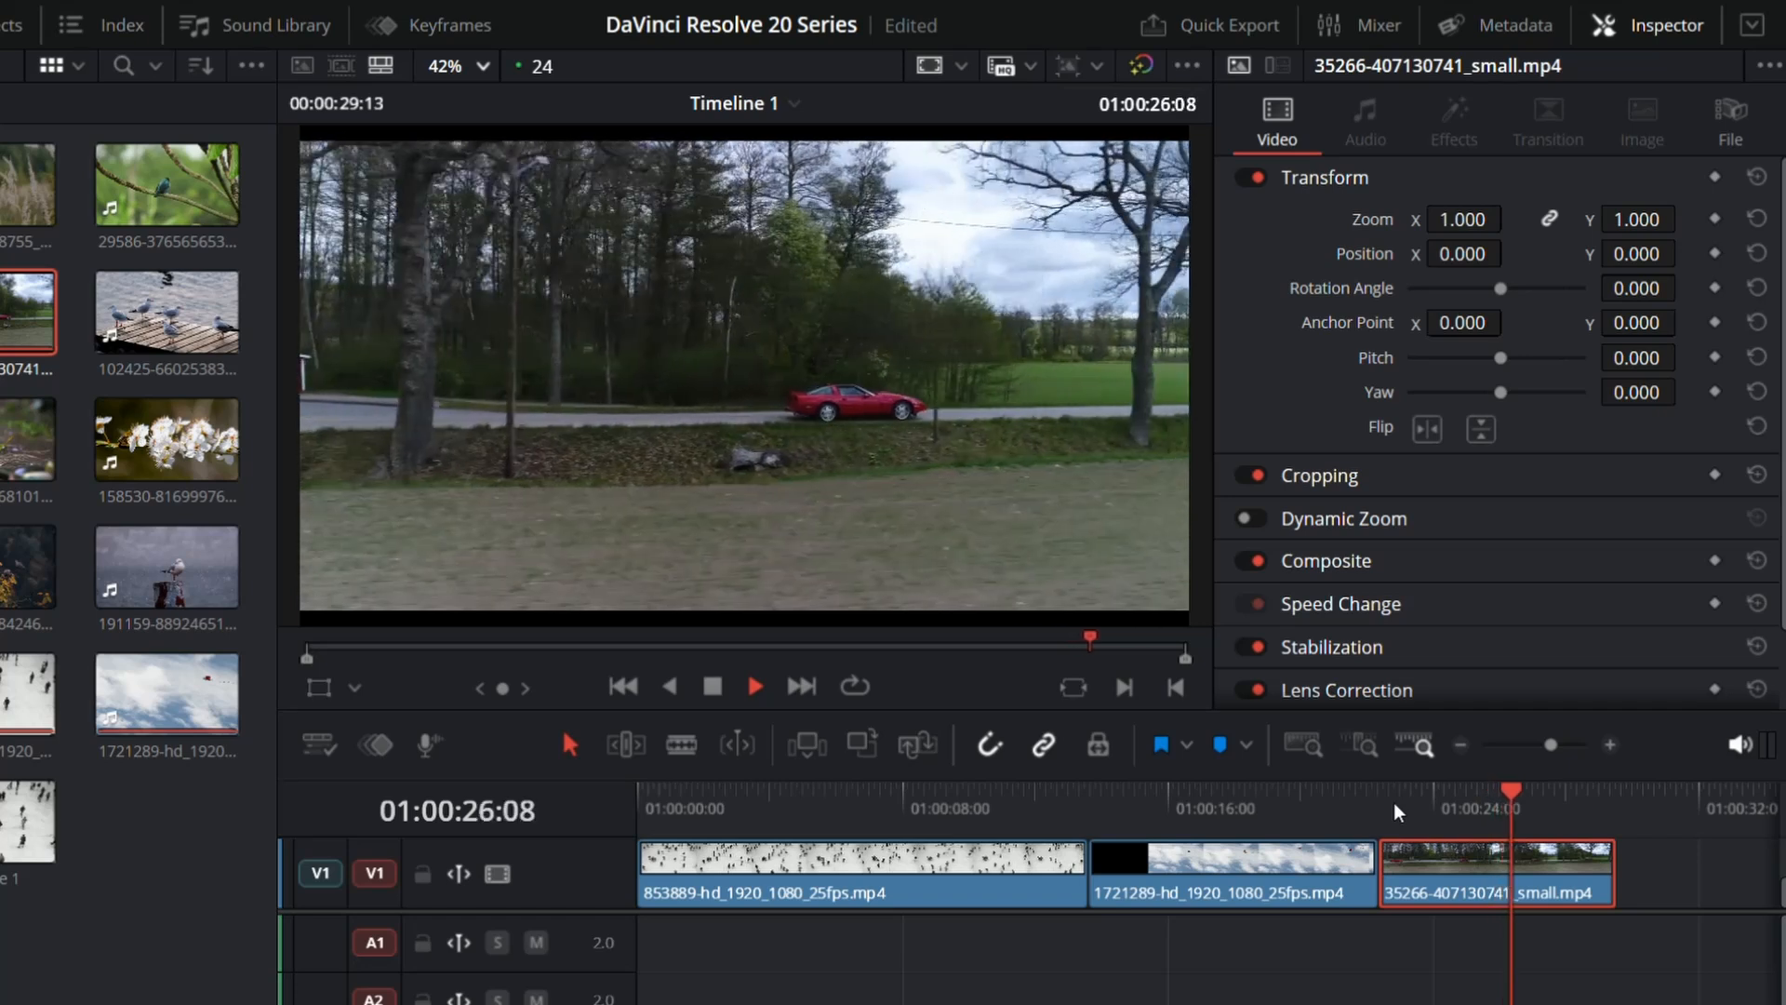
key("space")
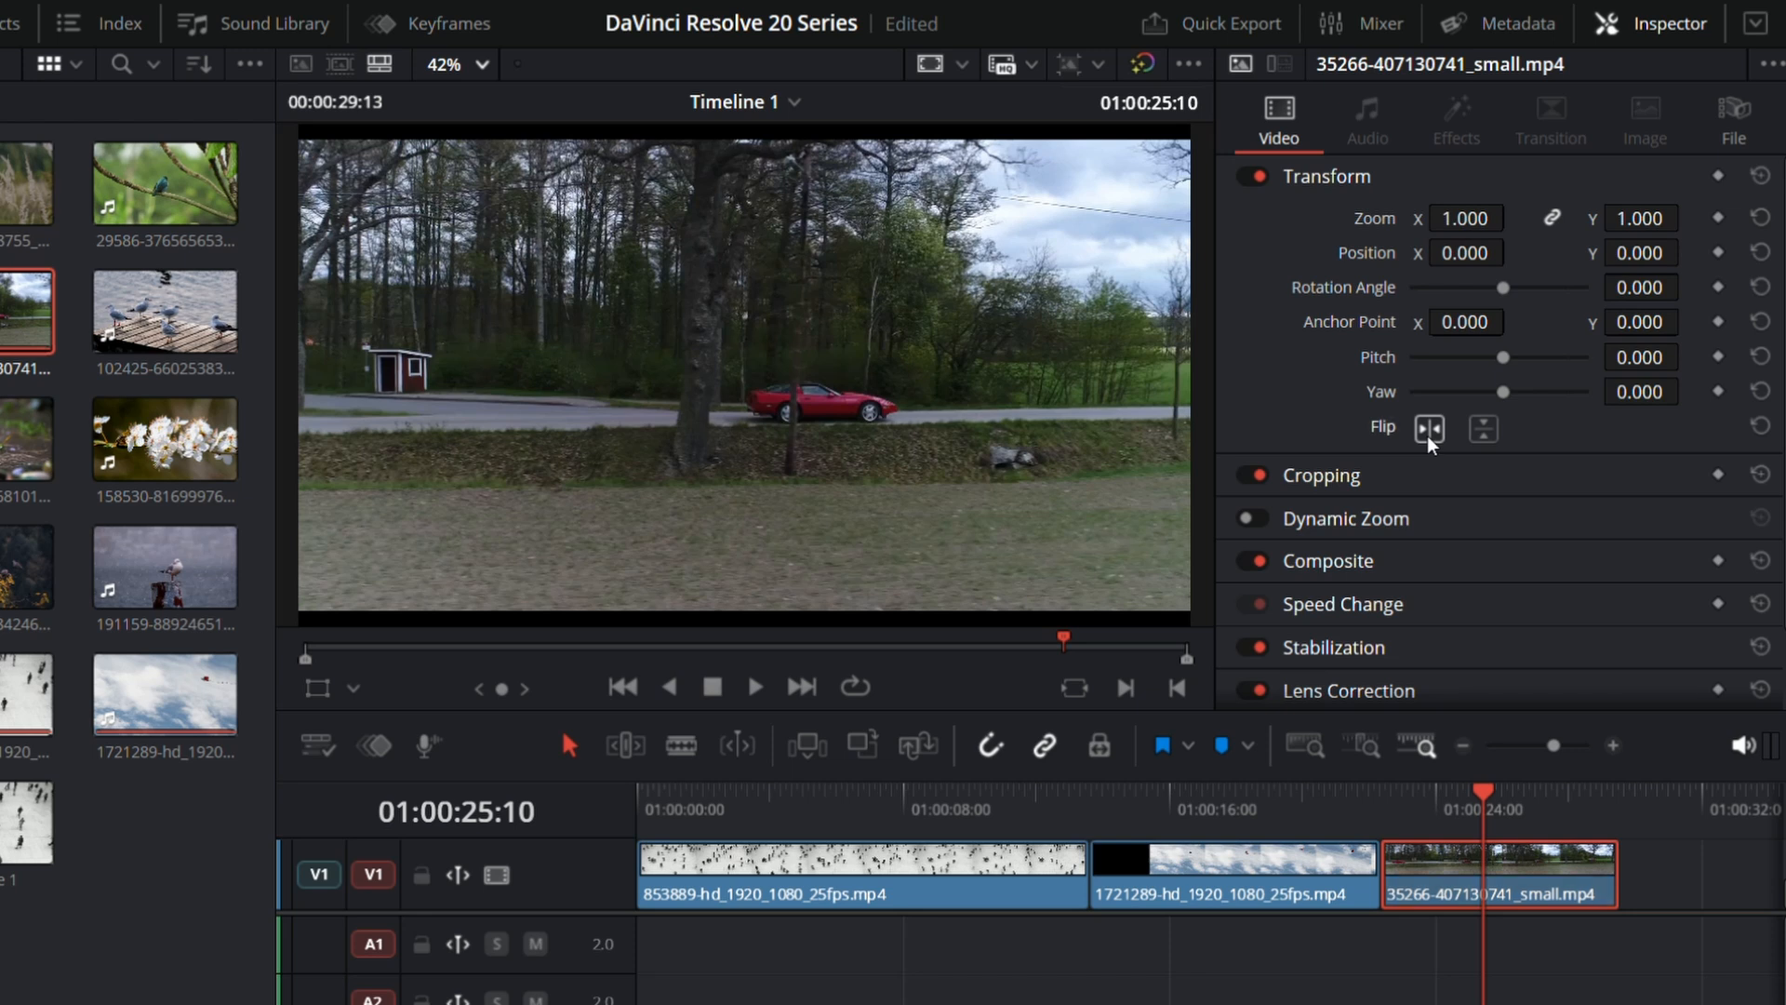
Step: Flip the 35266 car clip horizontally and play it back from 01:00:23:06
left_click(1427, 436)
left_click_drag(1477, 791, 1412, 817)
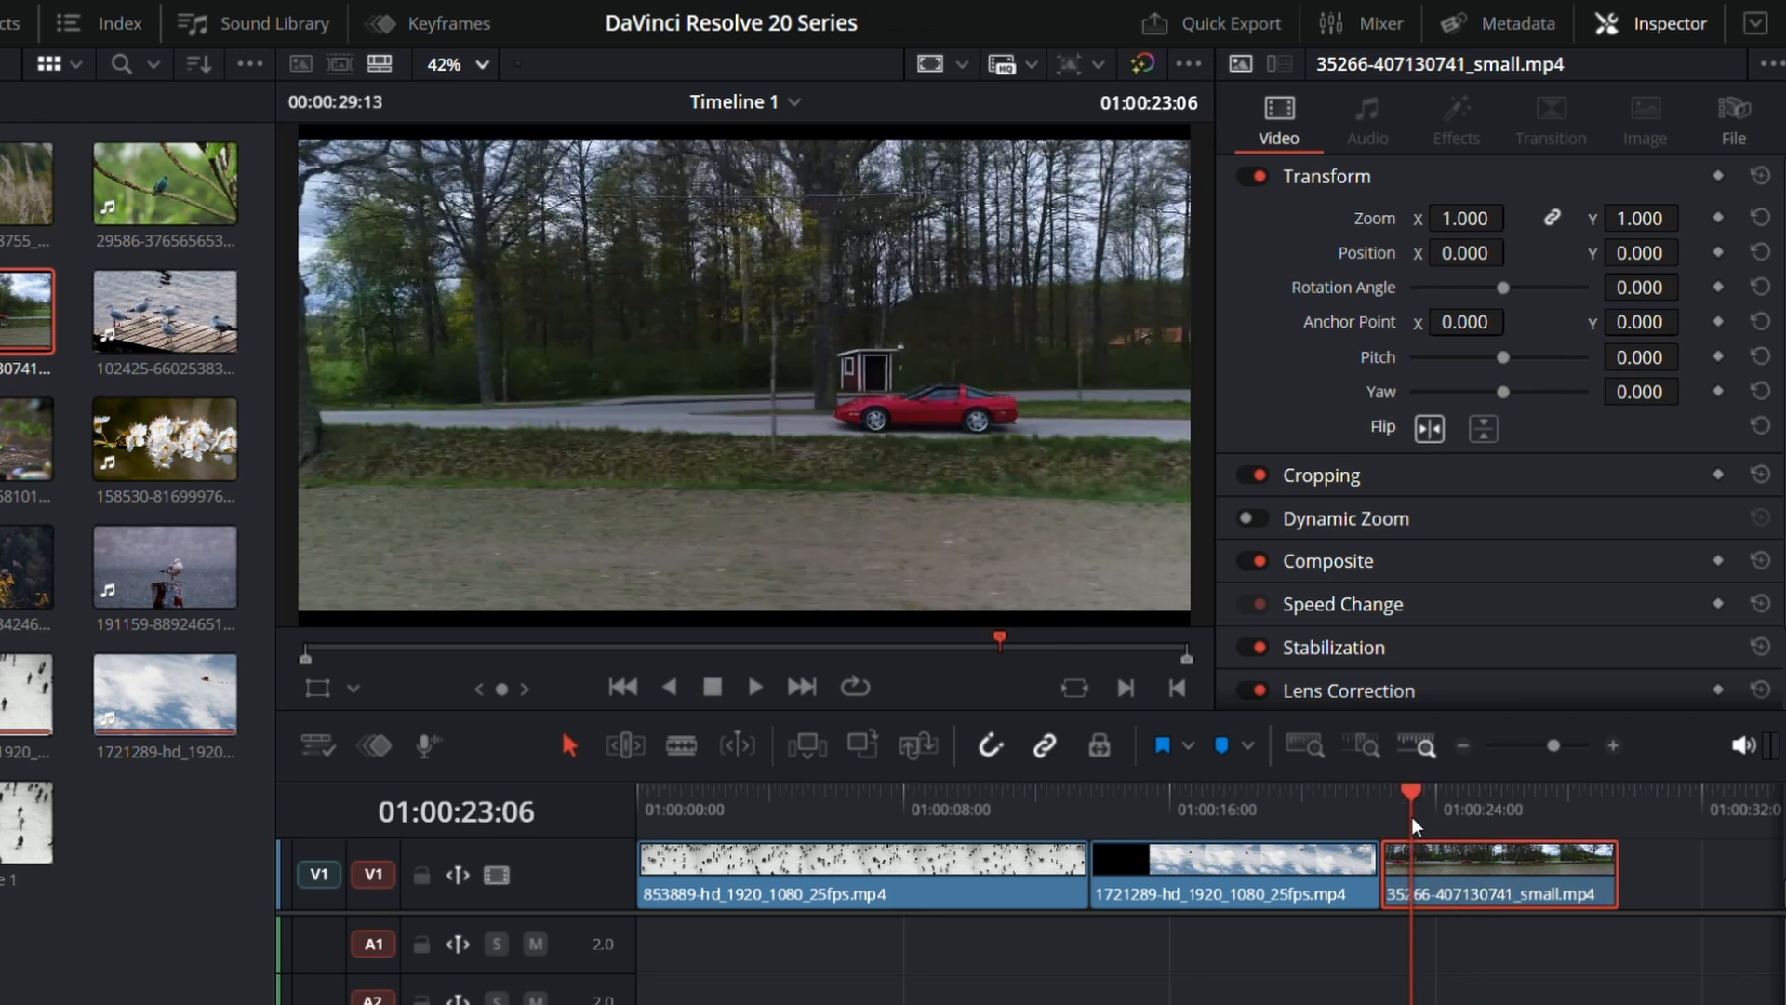
key("space")
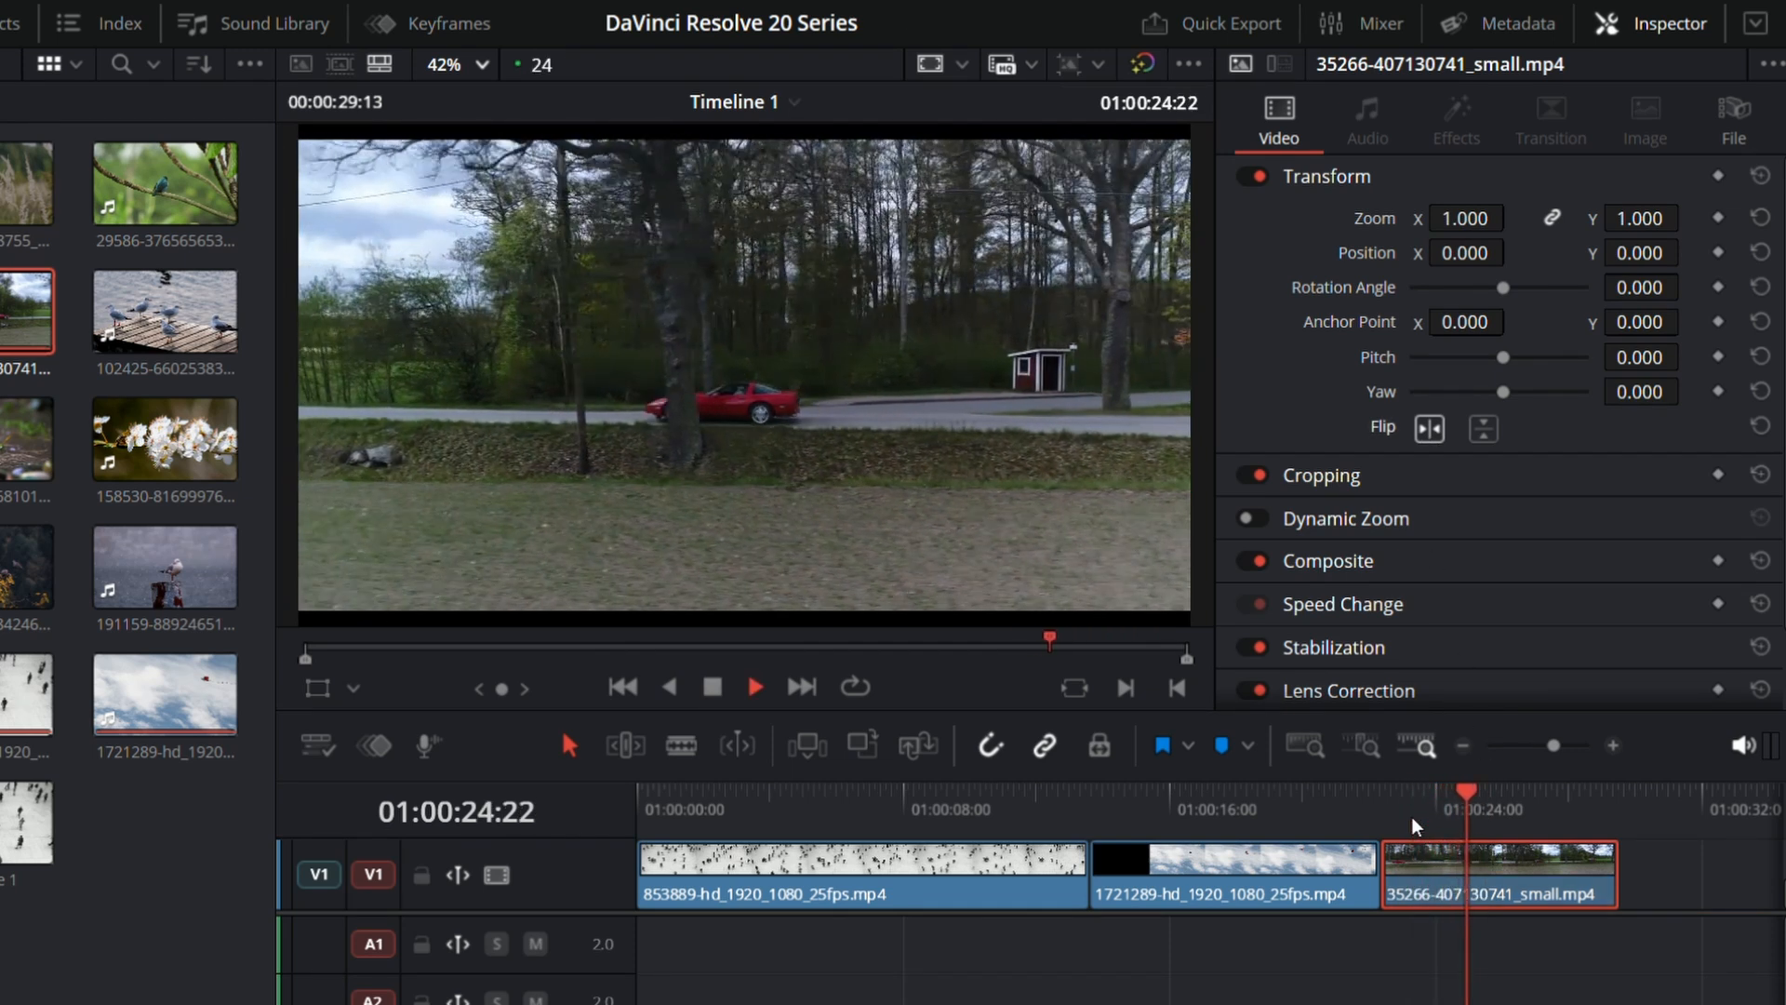
key("space")
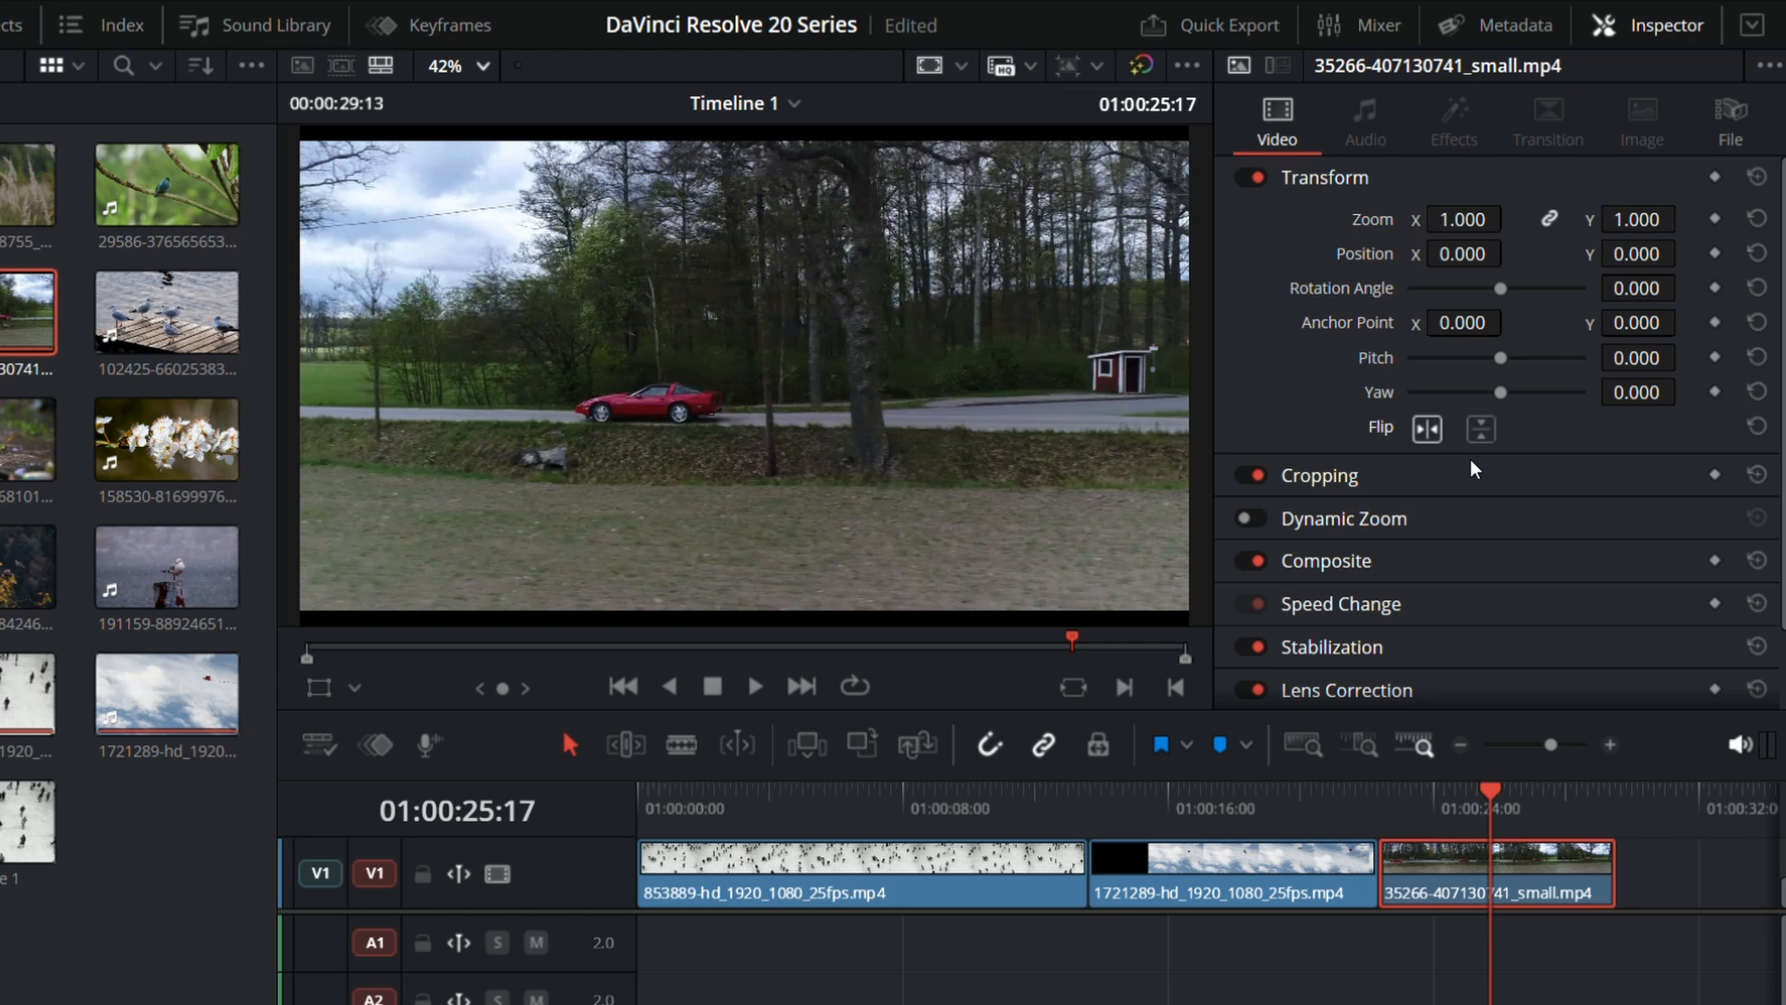
left_click(1427, 428)
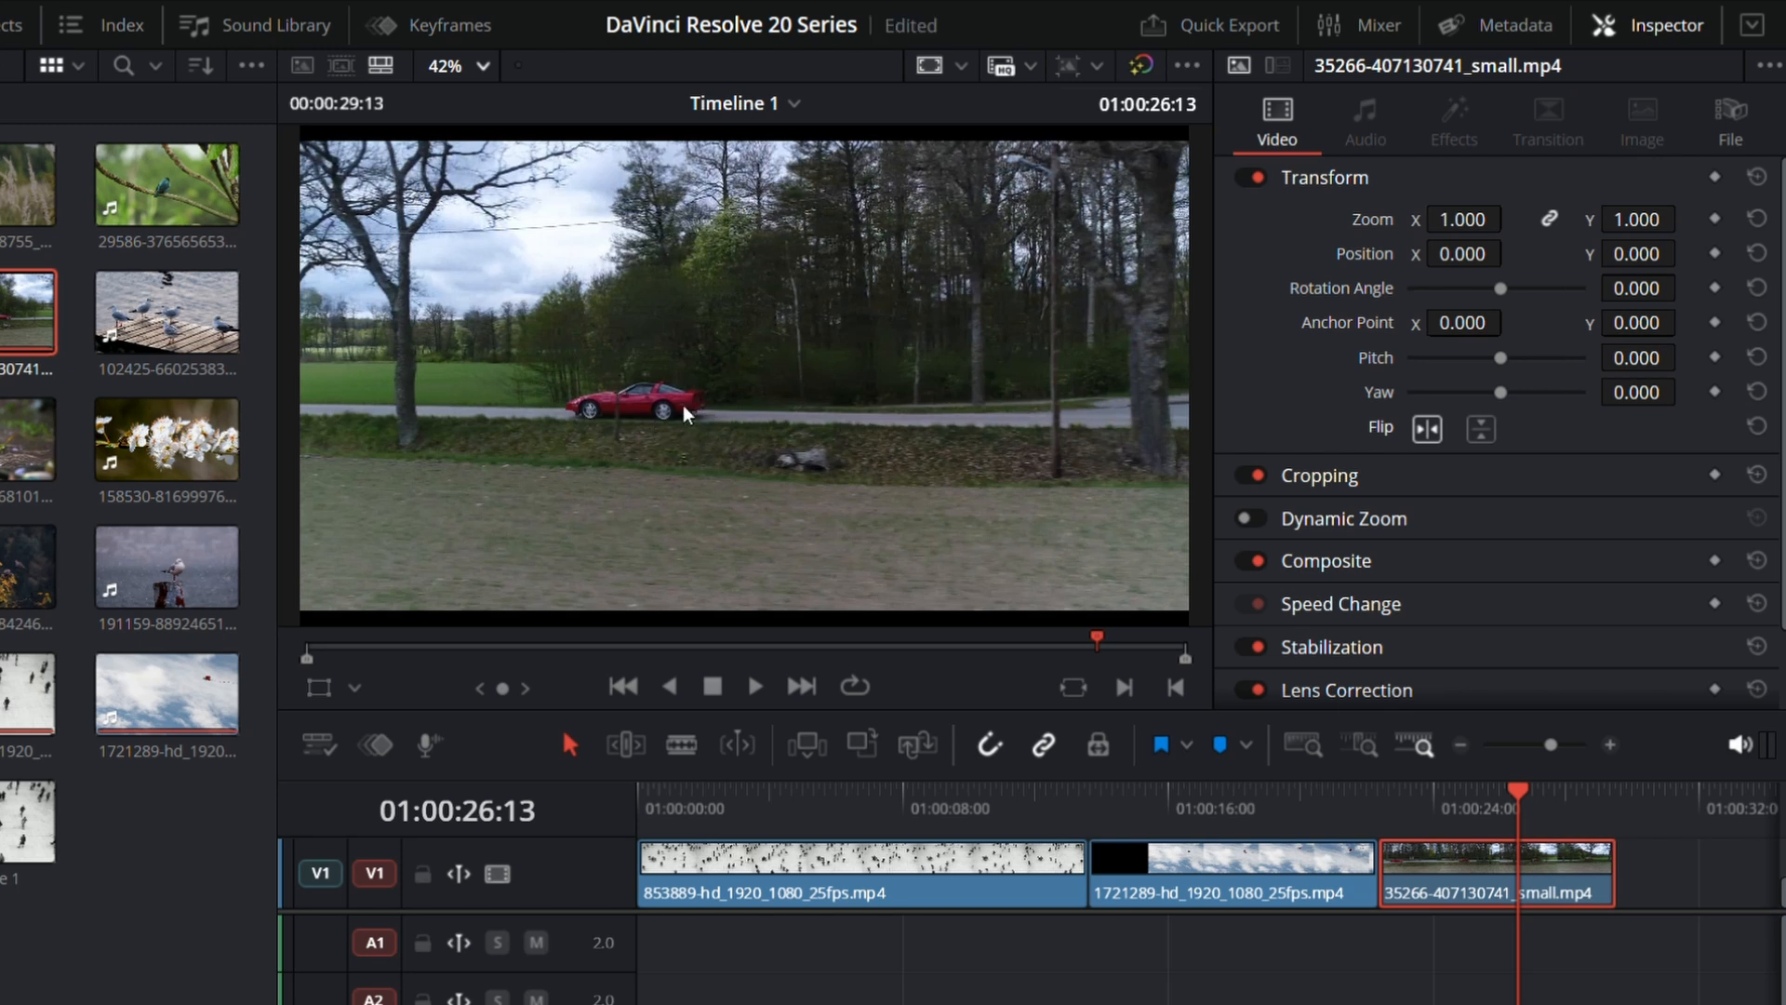
Step: Flip the 35266 car clip vertically as well and play it back from 01:00:26:13
left_click(1477, 429)
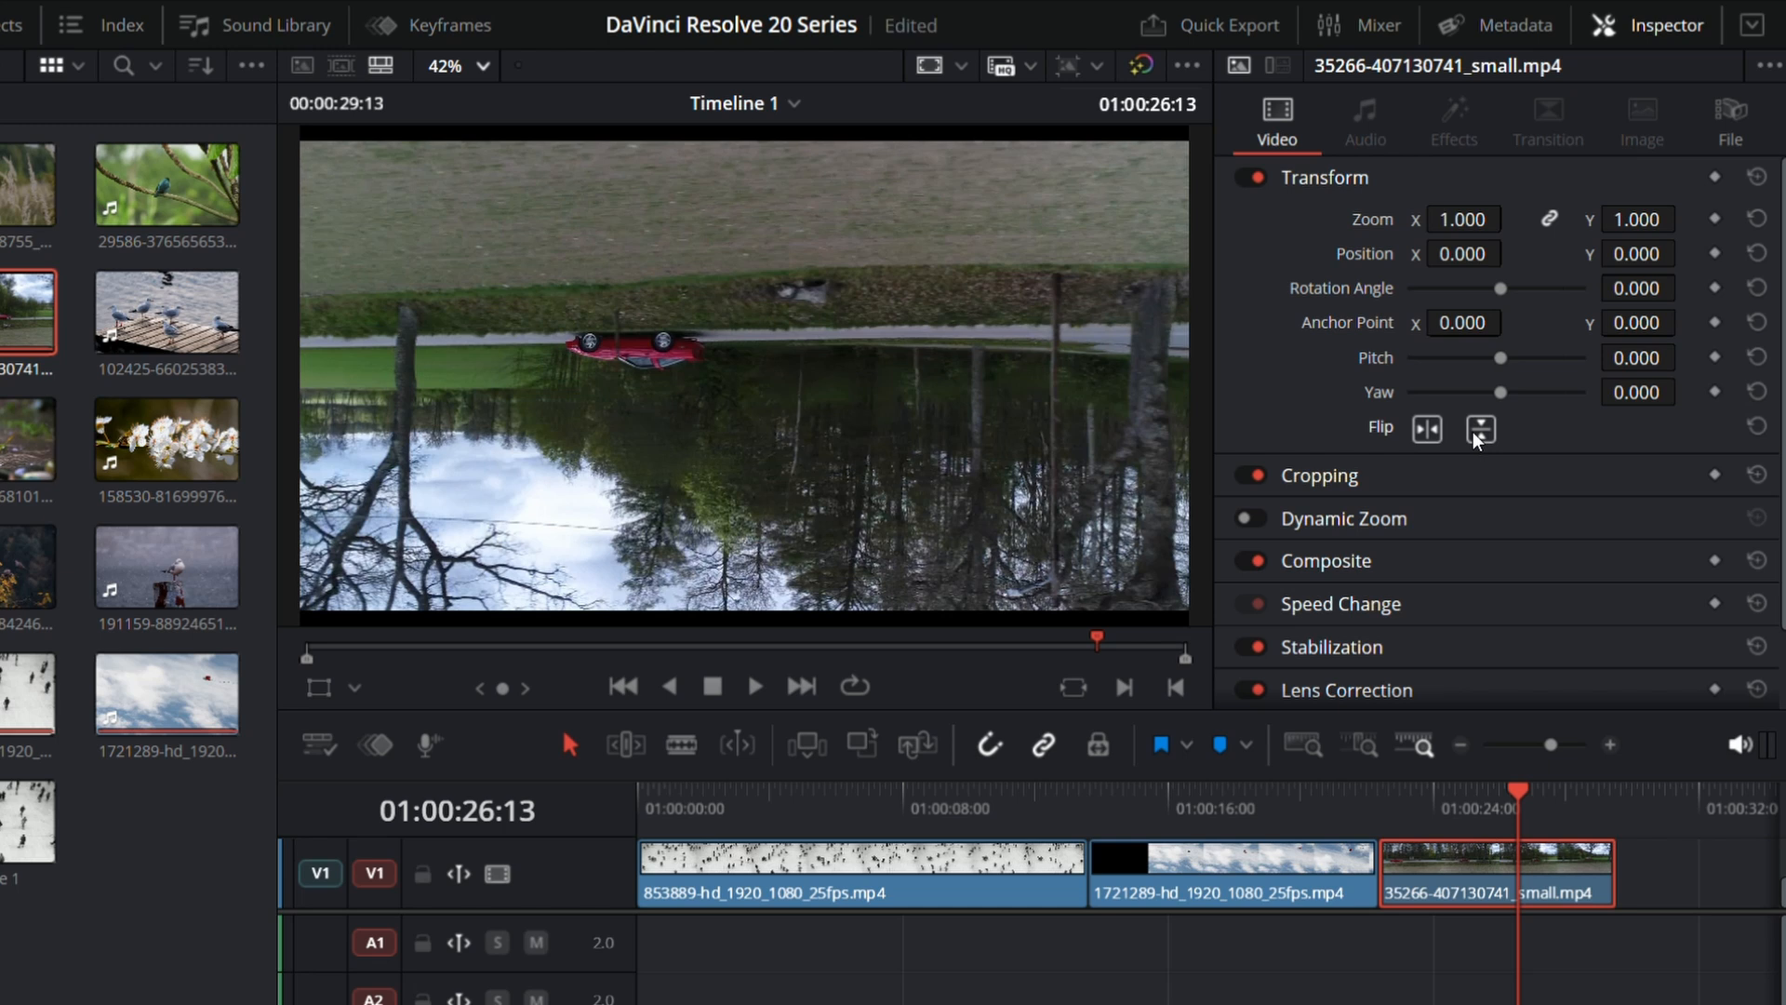
key("space")
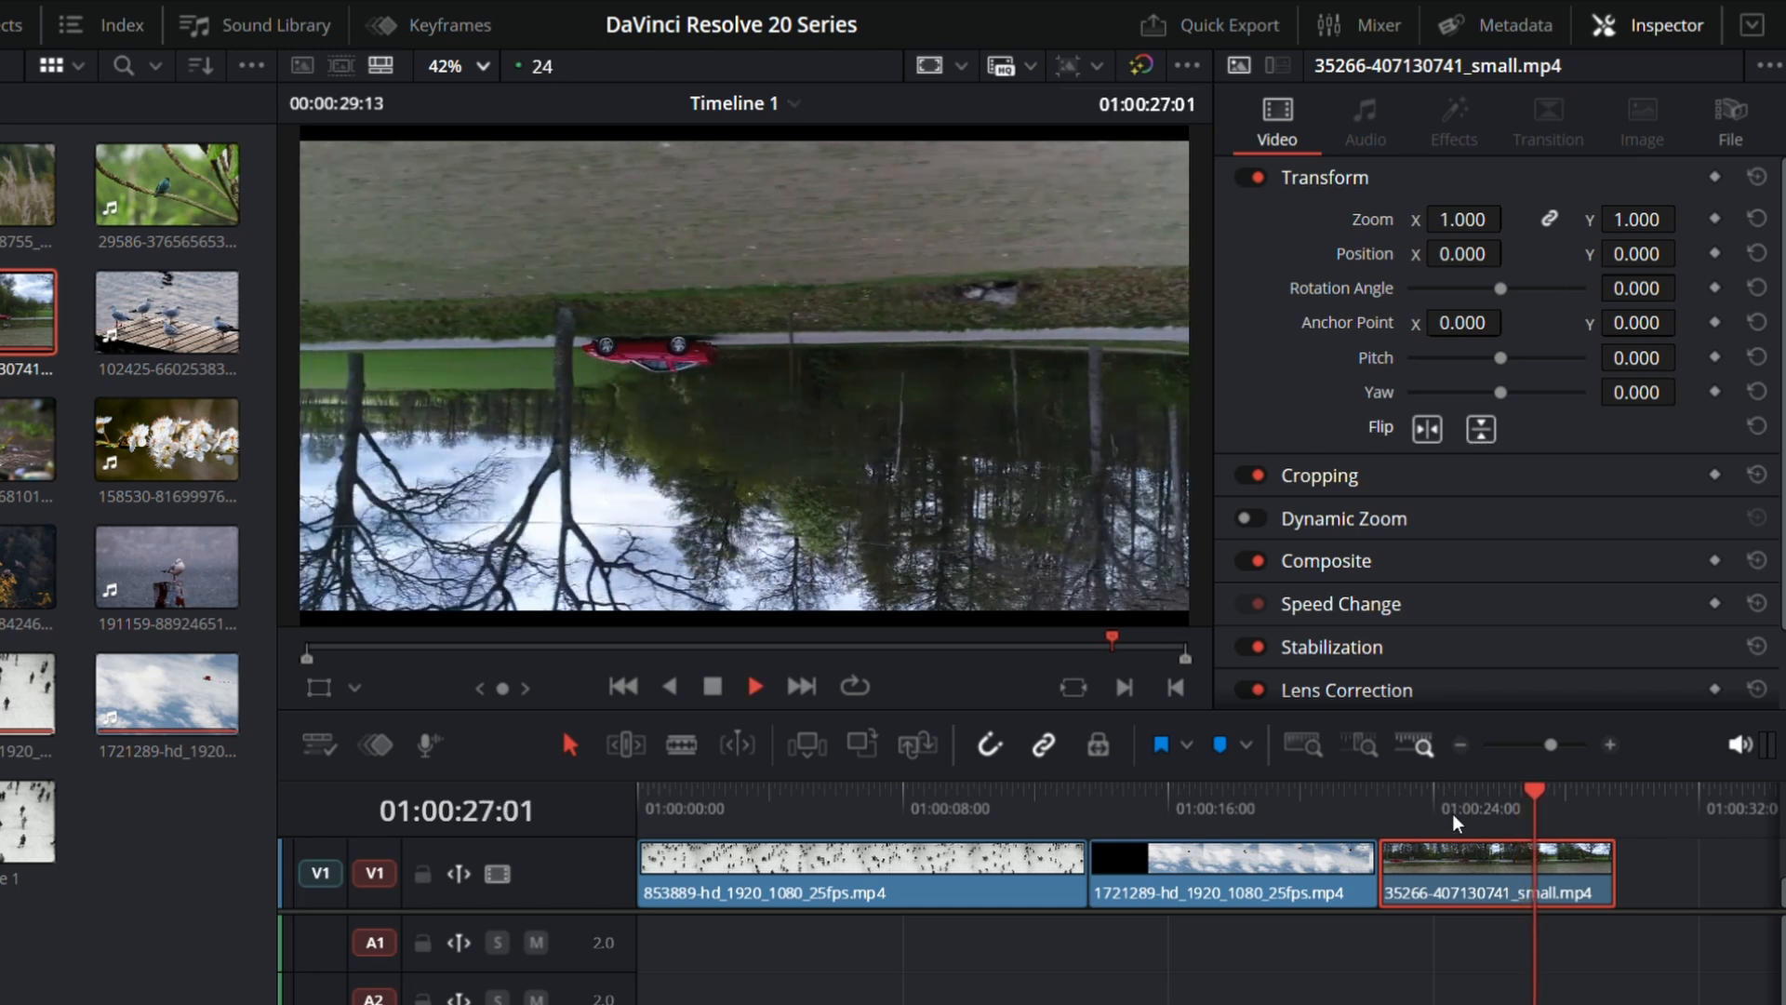
key("space")
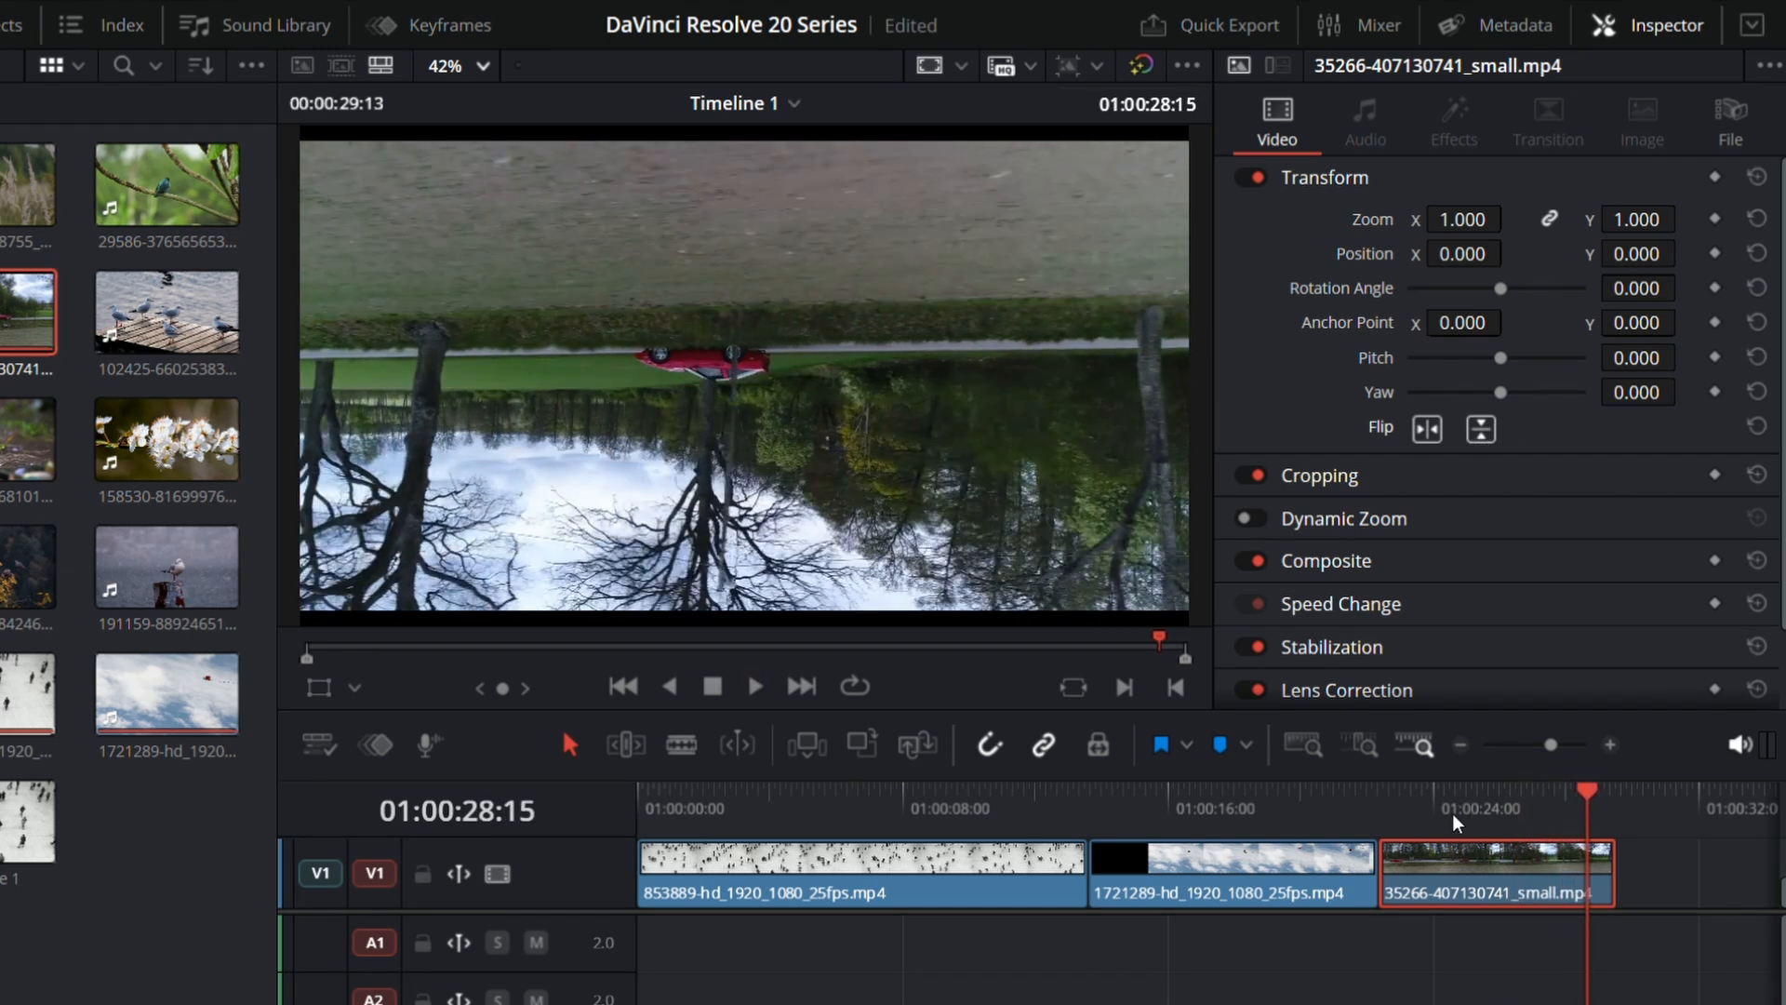
Step: Turn off the vertical and horizontal flips on the 35266 clip and reset all of its Transform settings
left_click(1472, 432)
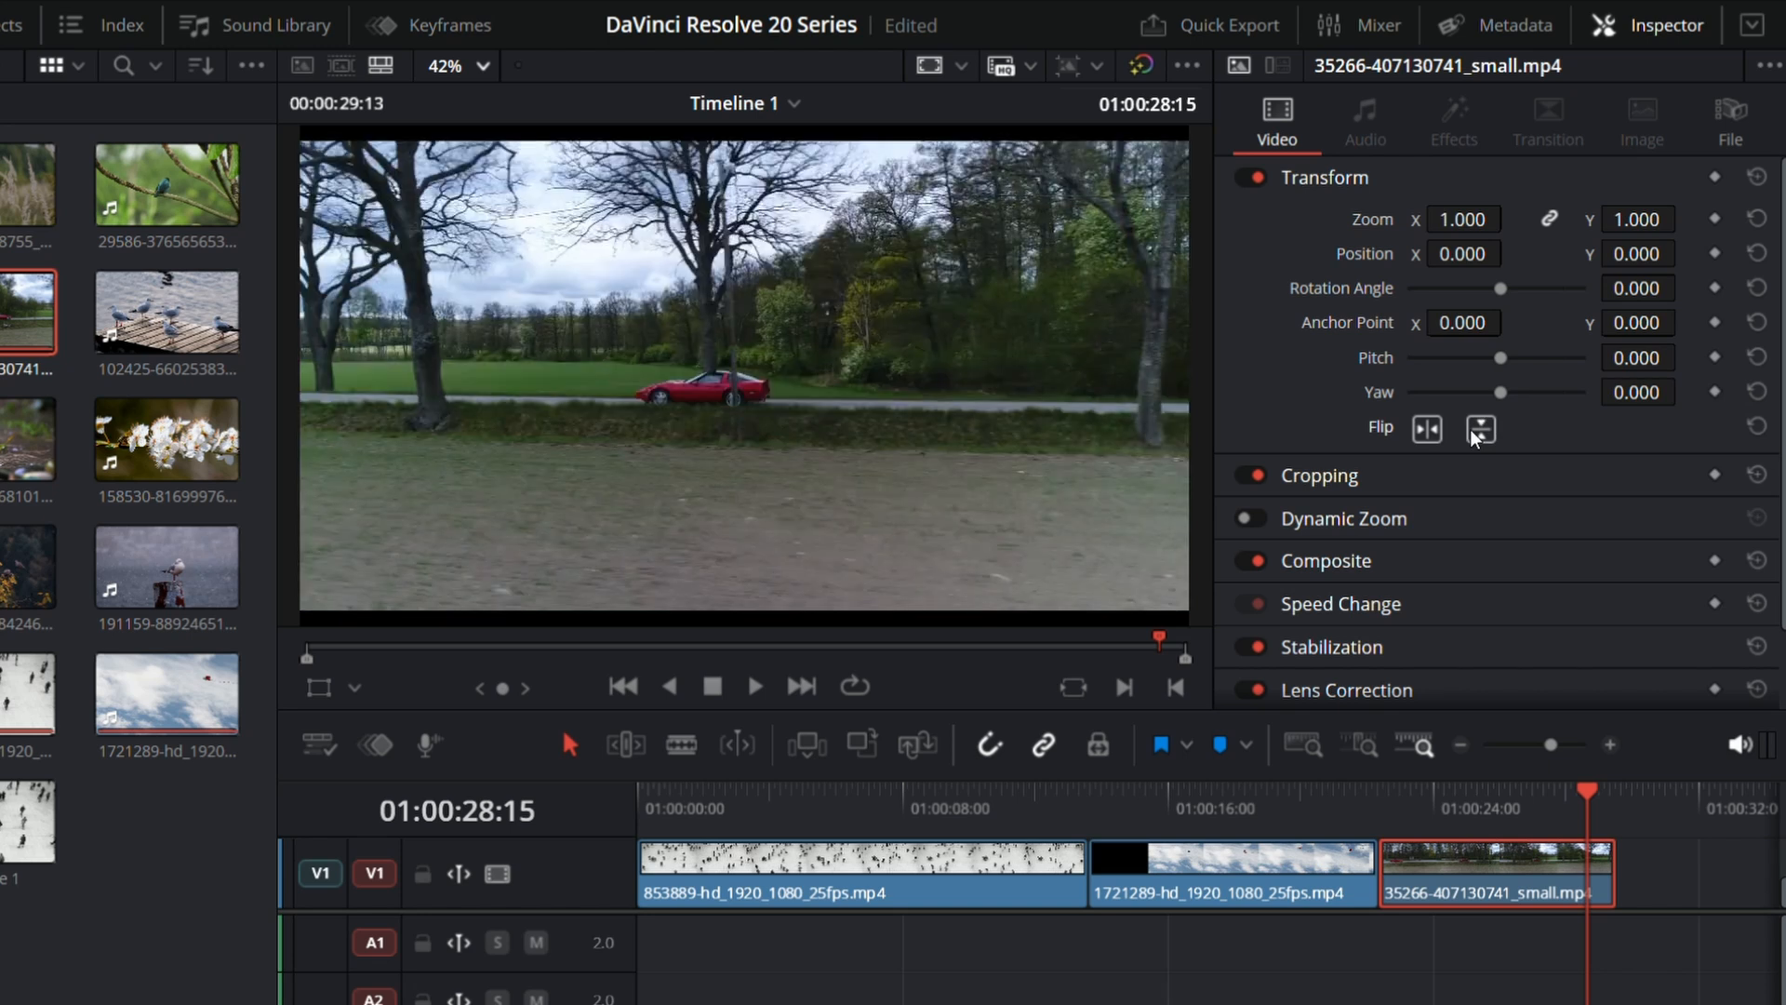
left_click(1428, 430)
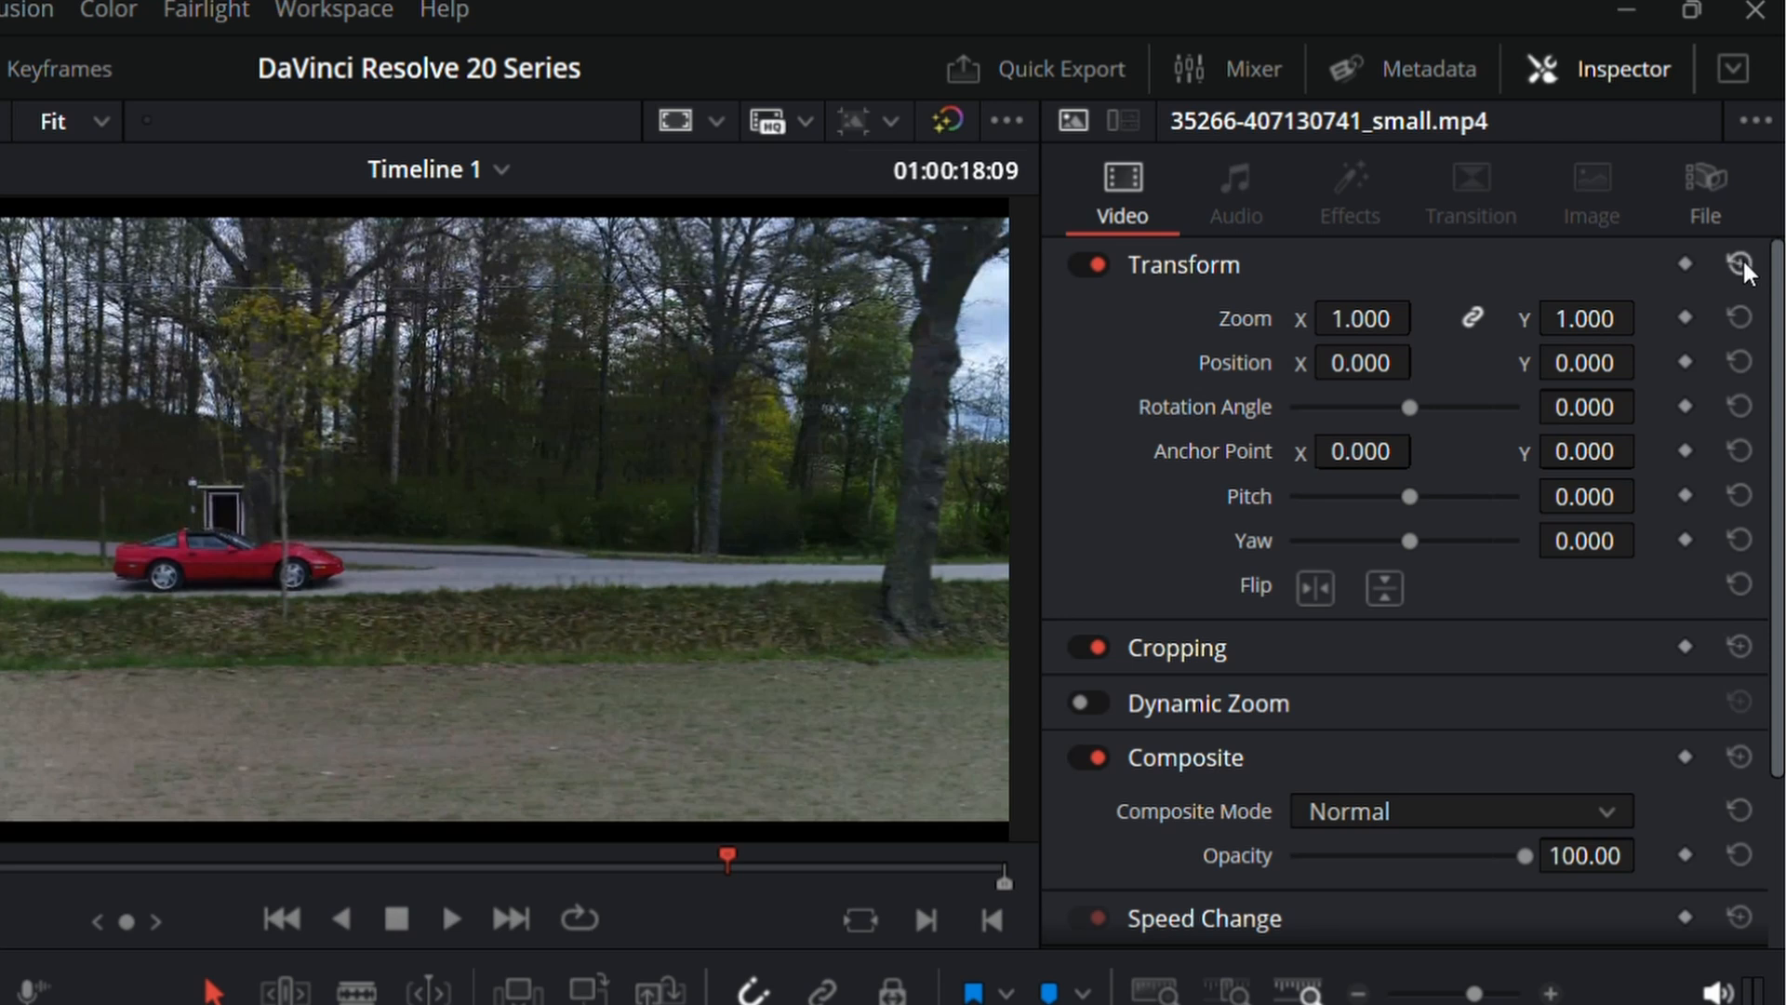
left_click(1740, 265)
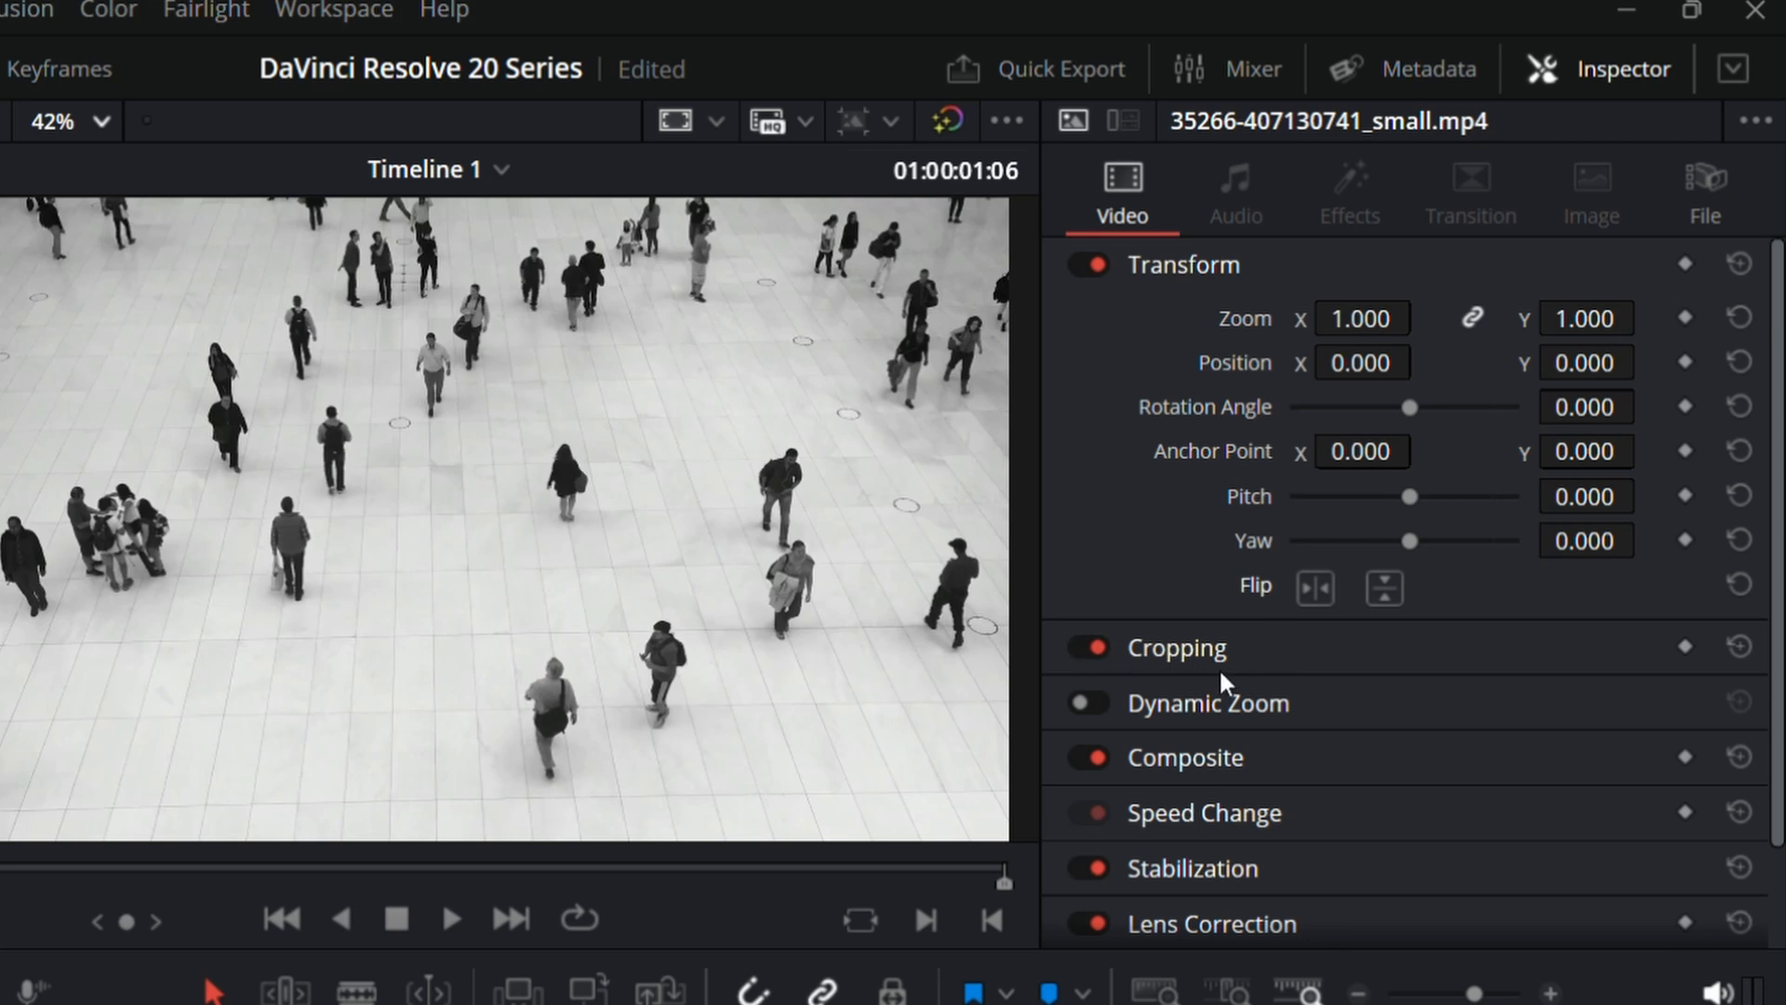
Step: Expand the Cropping settings and select the 853889 clip for cropping
left_click(1187, 660)
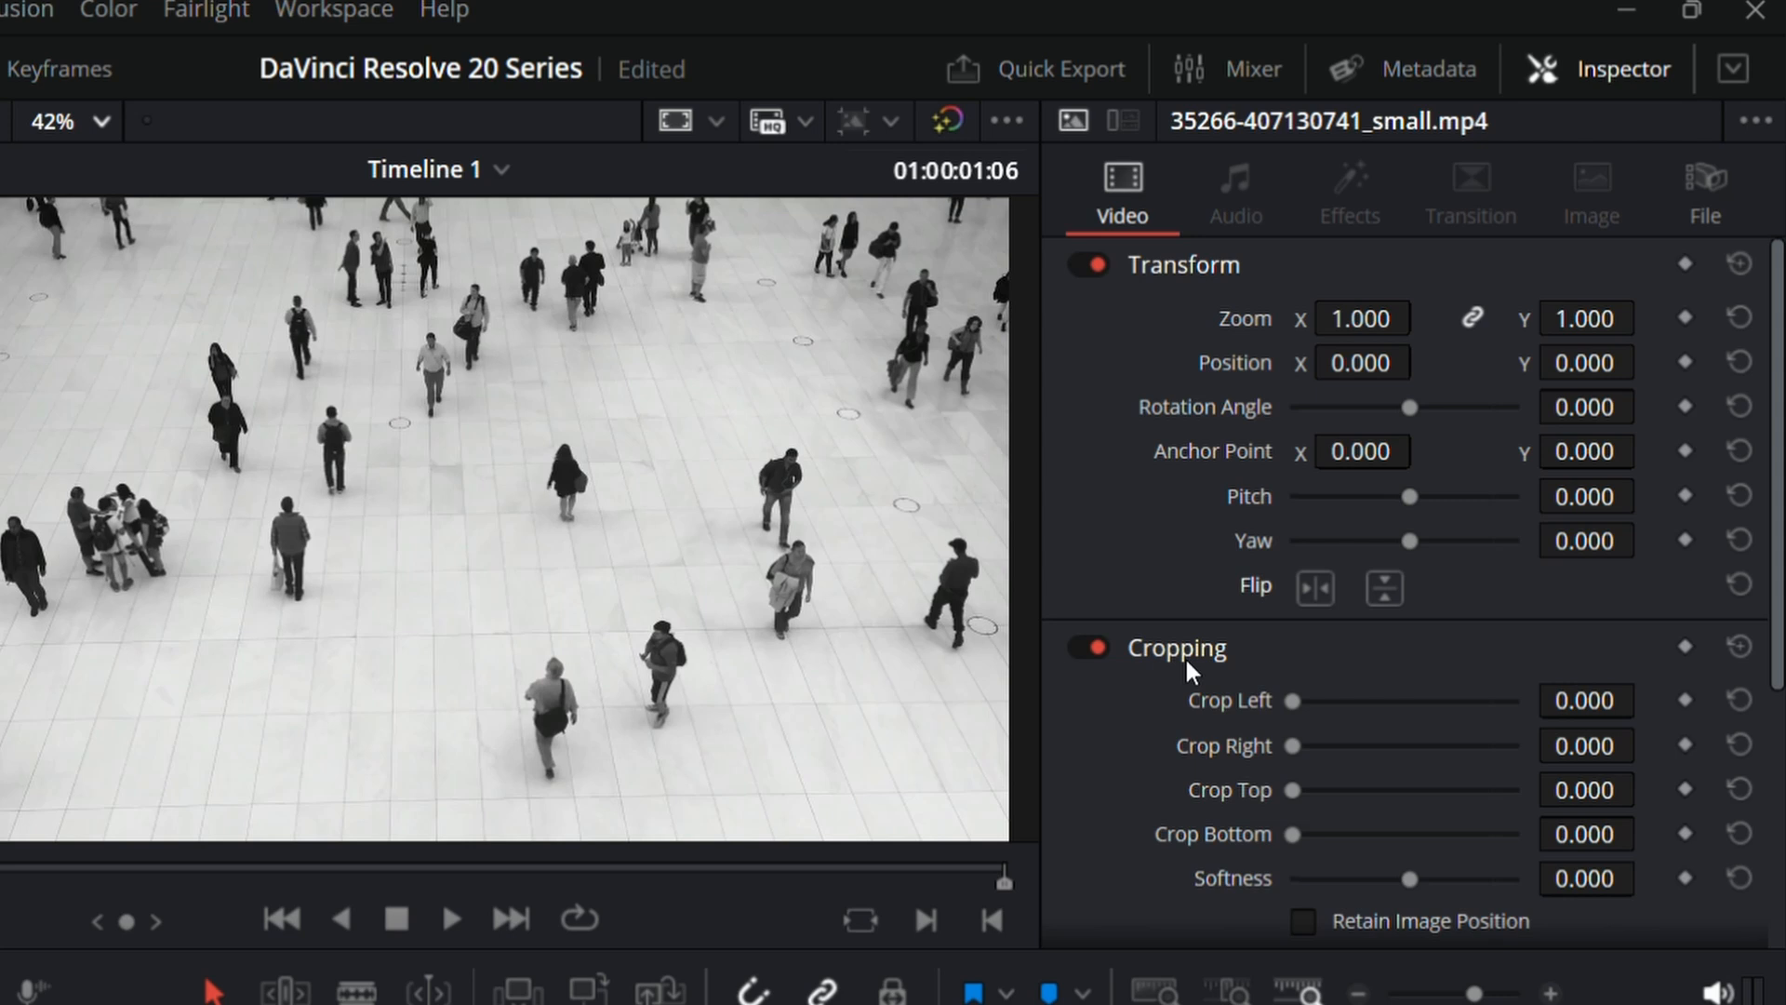
scroll(1369, 700, "down", 4)
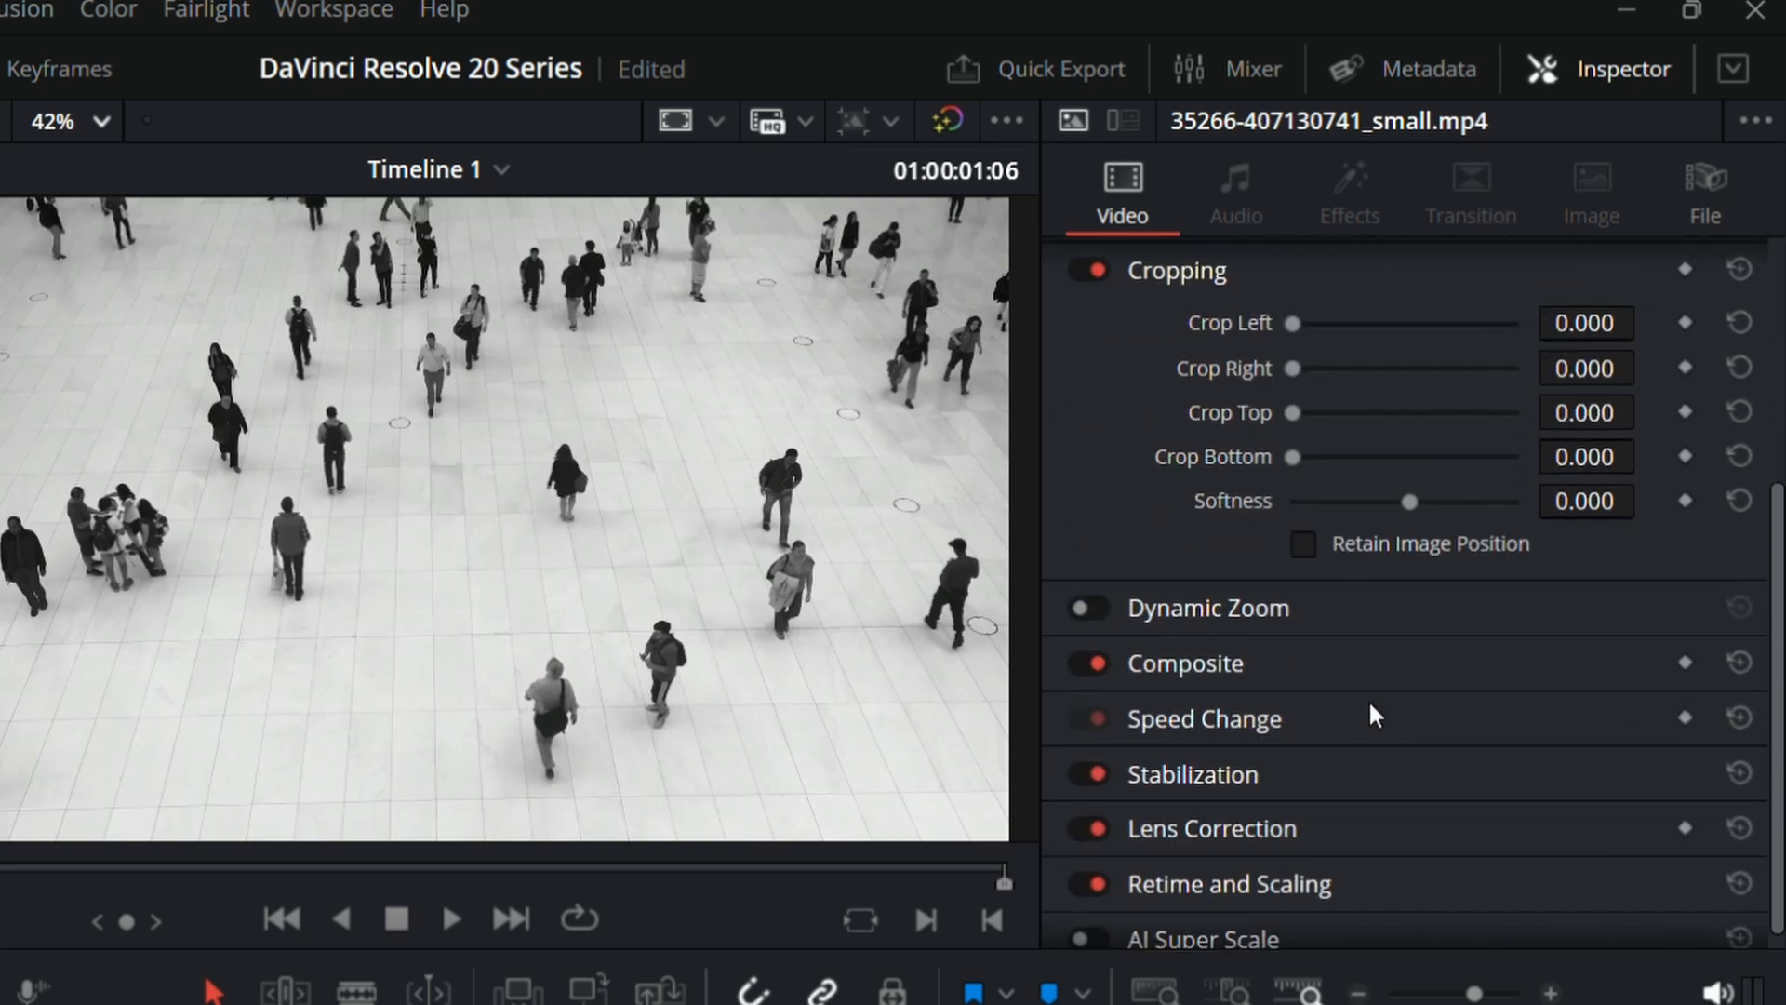
scroll(1370, 699, "up", 1)
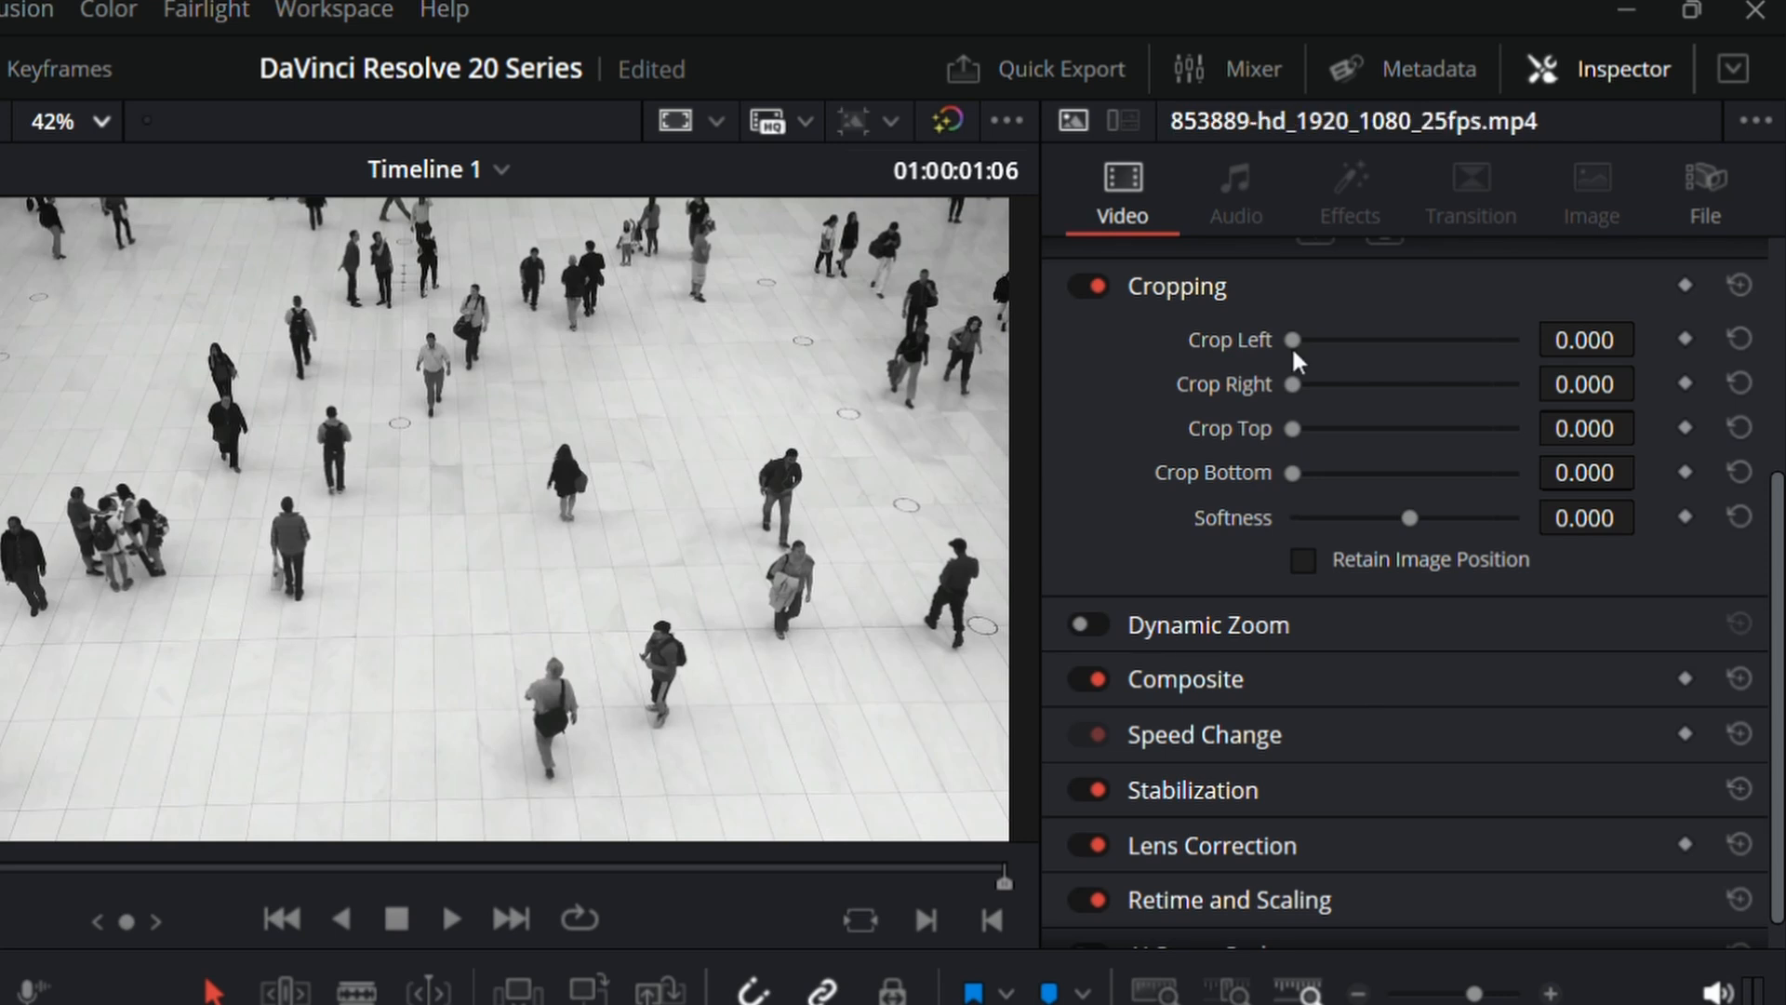
Step: Try left crops of 688.900 and 630.000 on the 853889 clip, resetting Crop Left after each
left_click_drag(1294, 340, 1377, 356)
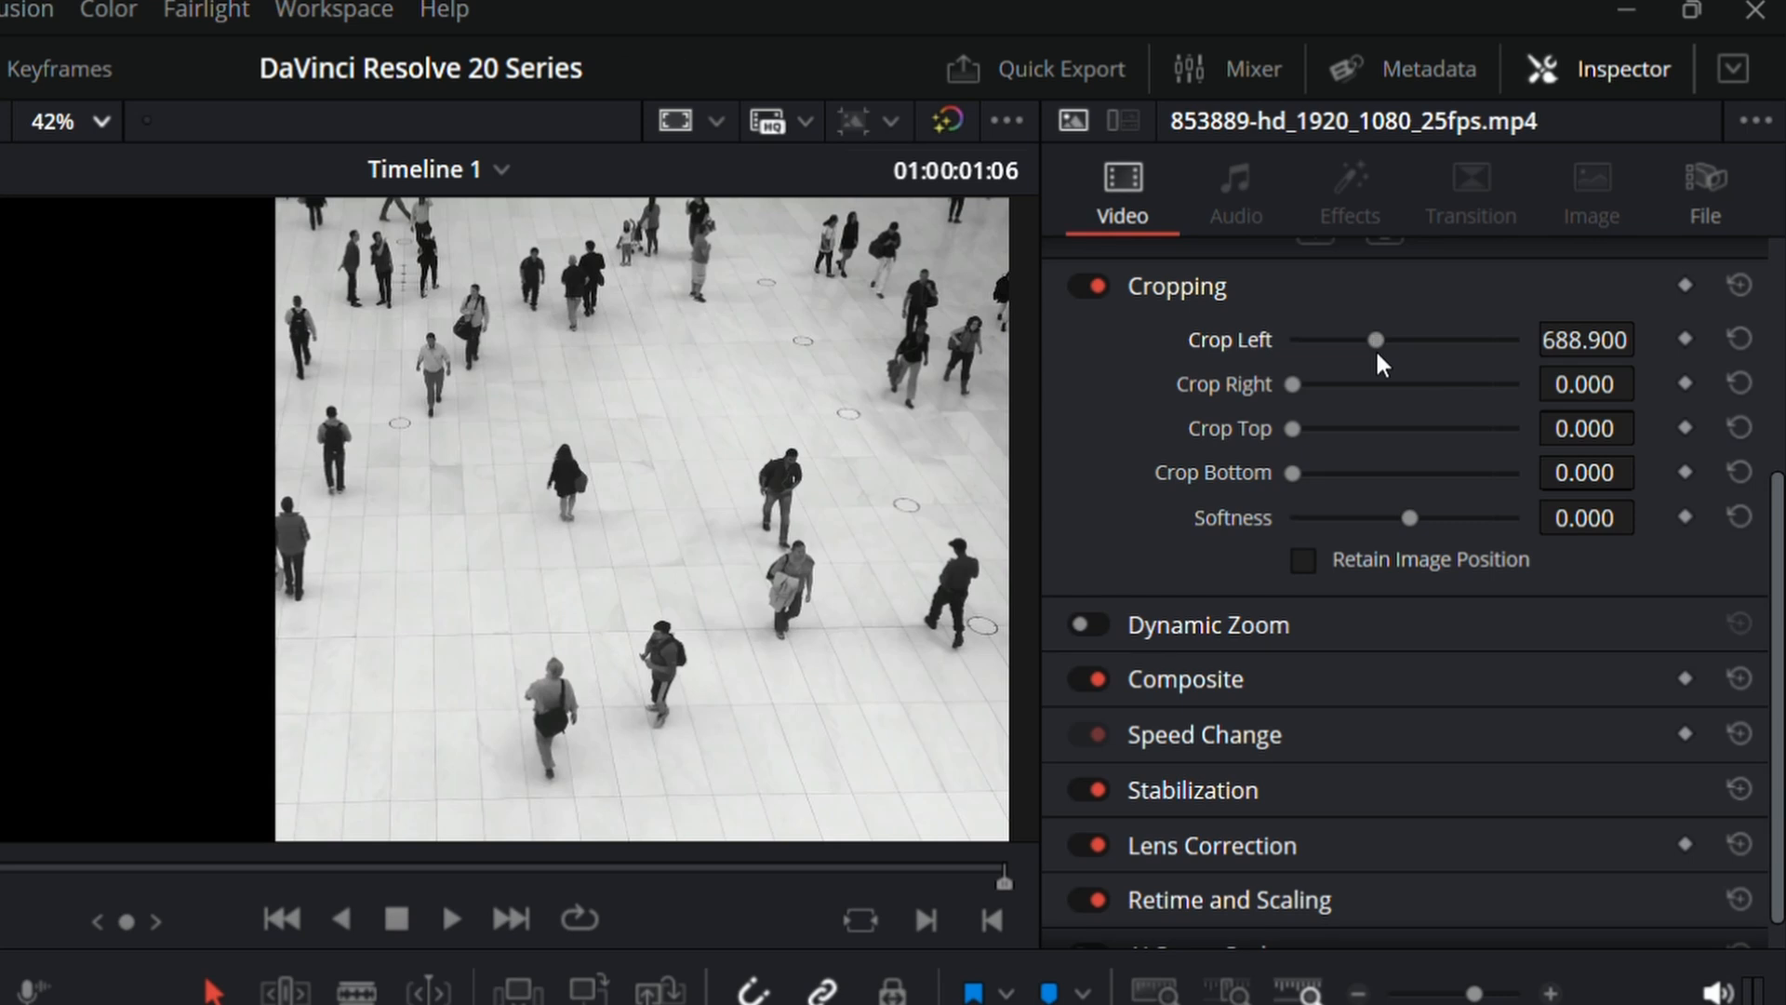
left_click(1739, 339)
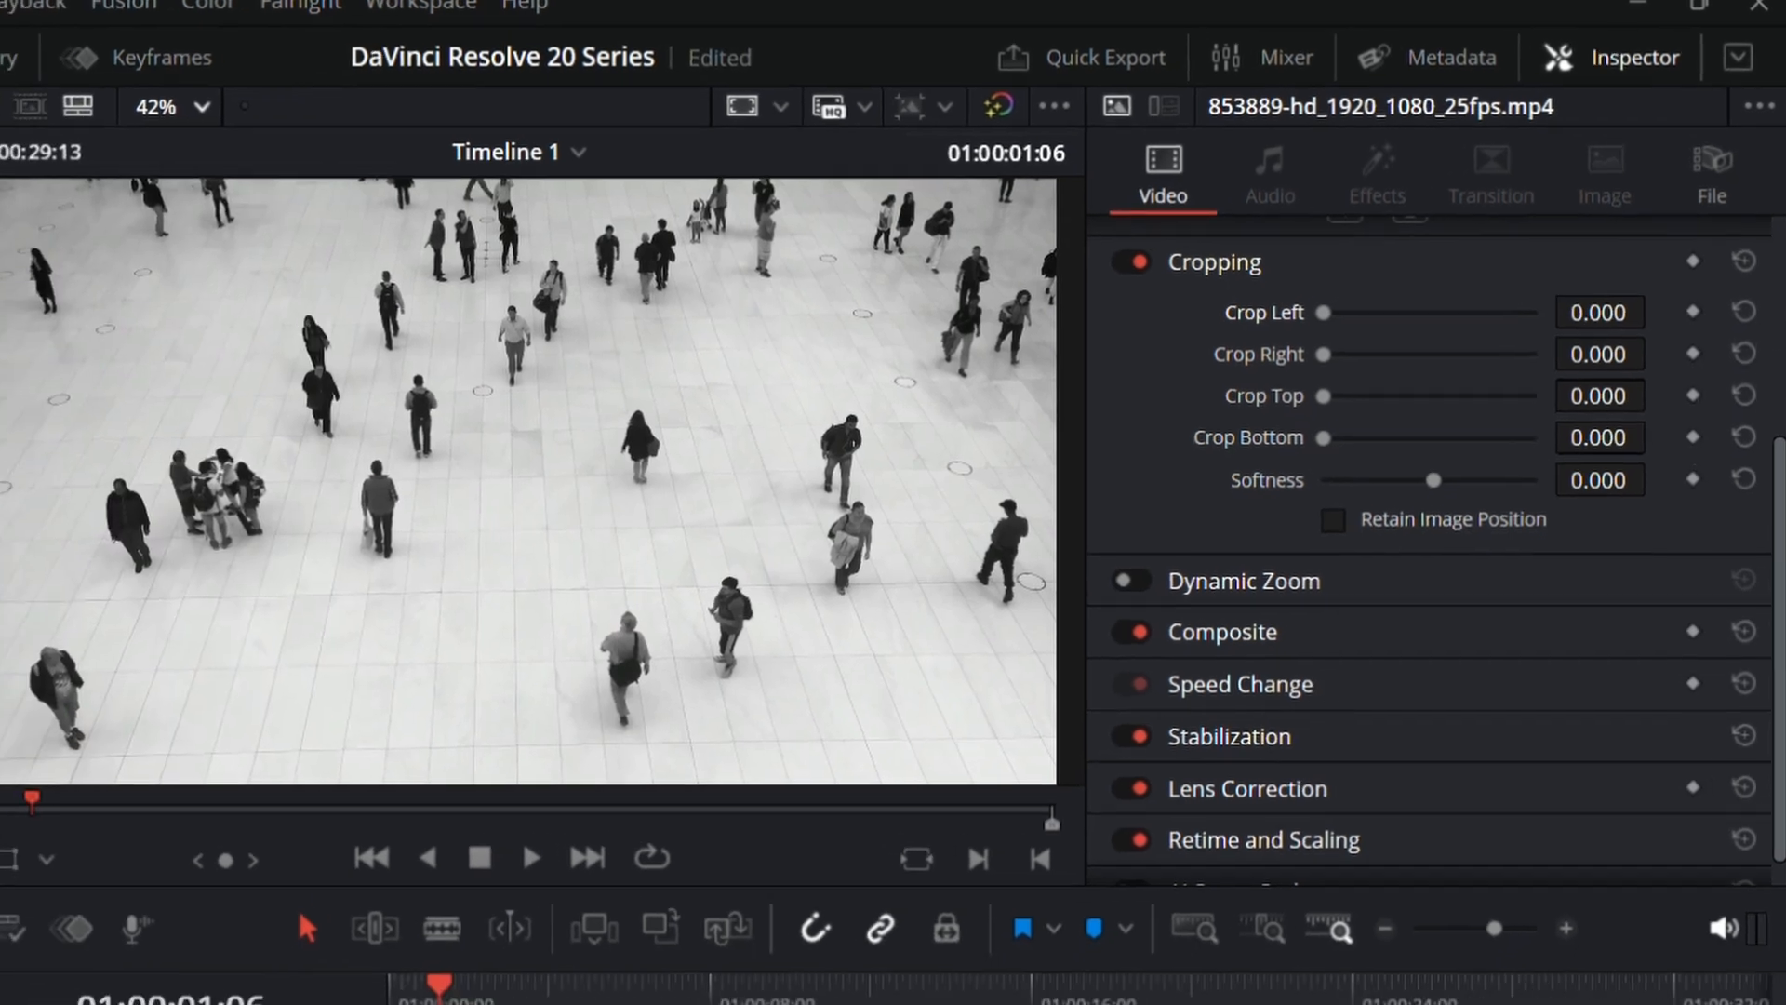
left_click_drag(1586, 341, 1645, 336)
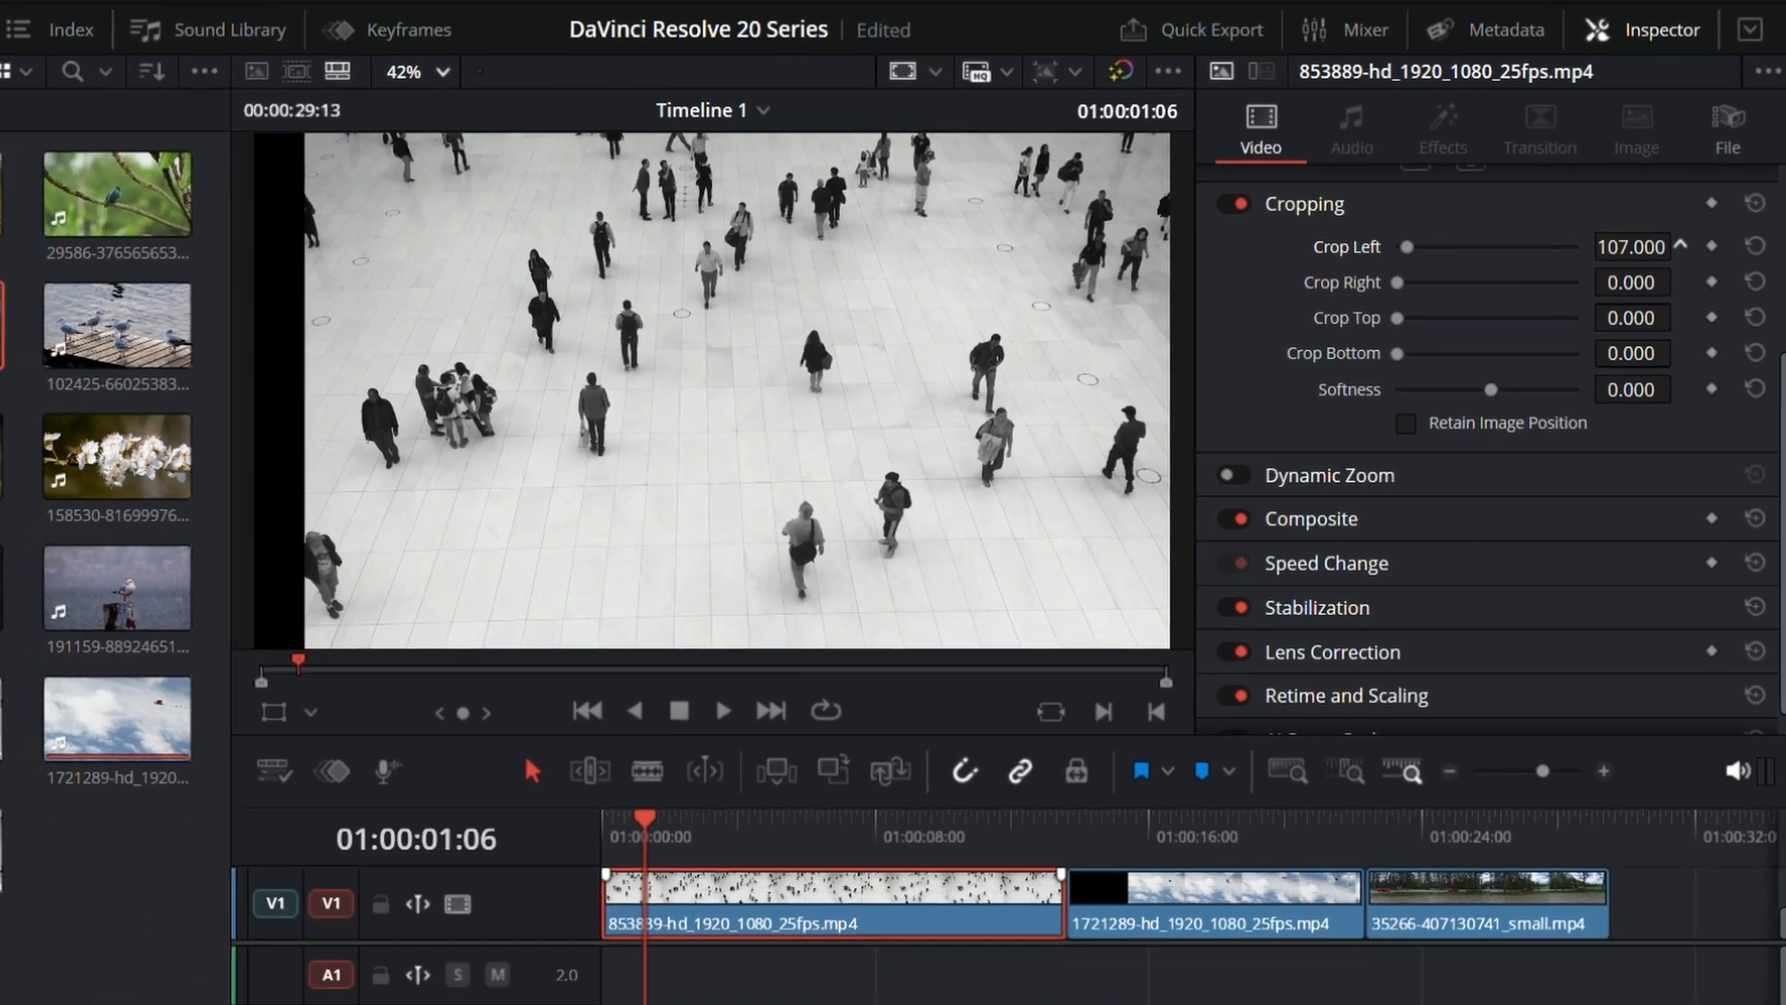
mouse_move(1632, 247)
left_mouse_down()
mouse_move(1731, 247)
mouse_move(1638, 246)
left_mouse_up()
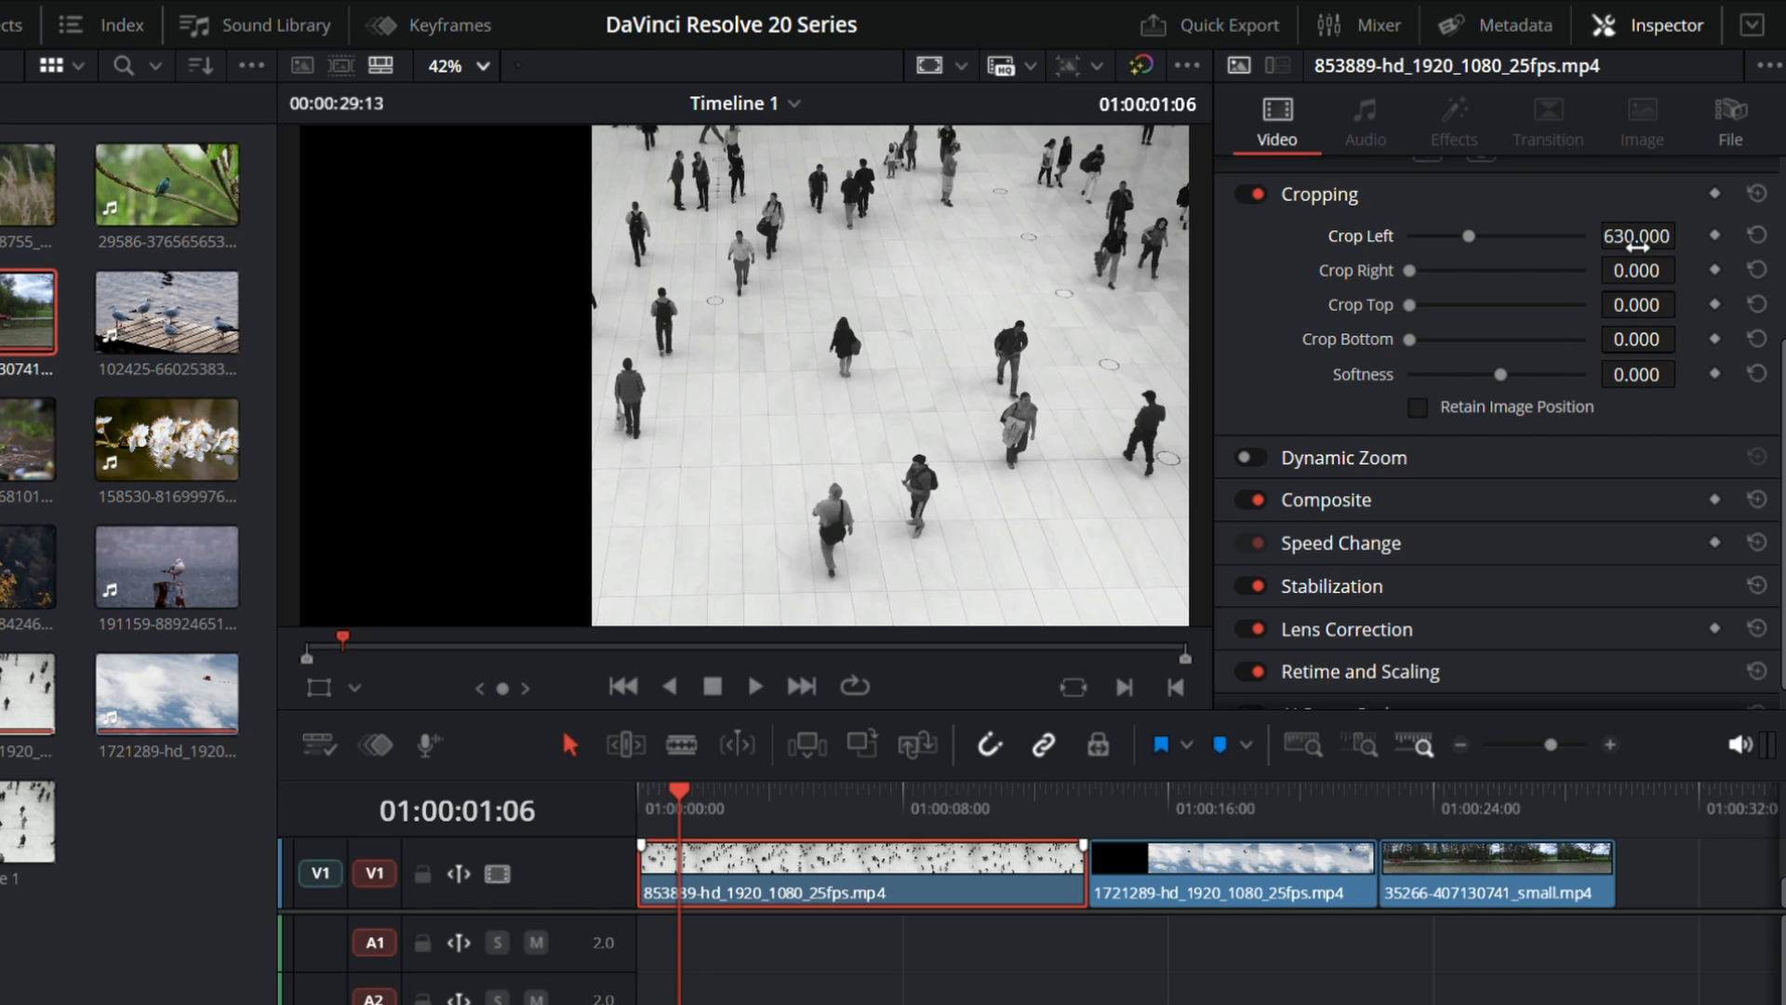
left_click(1757, 235)
Step: Crop the 853889 clip on all four sides: left 513.000, right 586.300, top 321.493 and bottom 362.773
left_click_drag(1410, 242, 1454, 339)
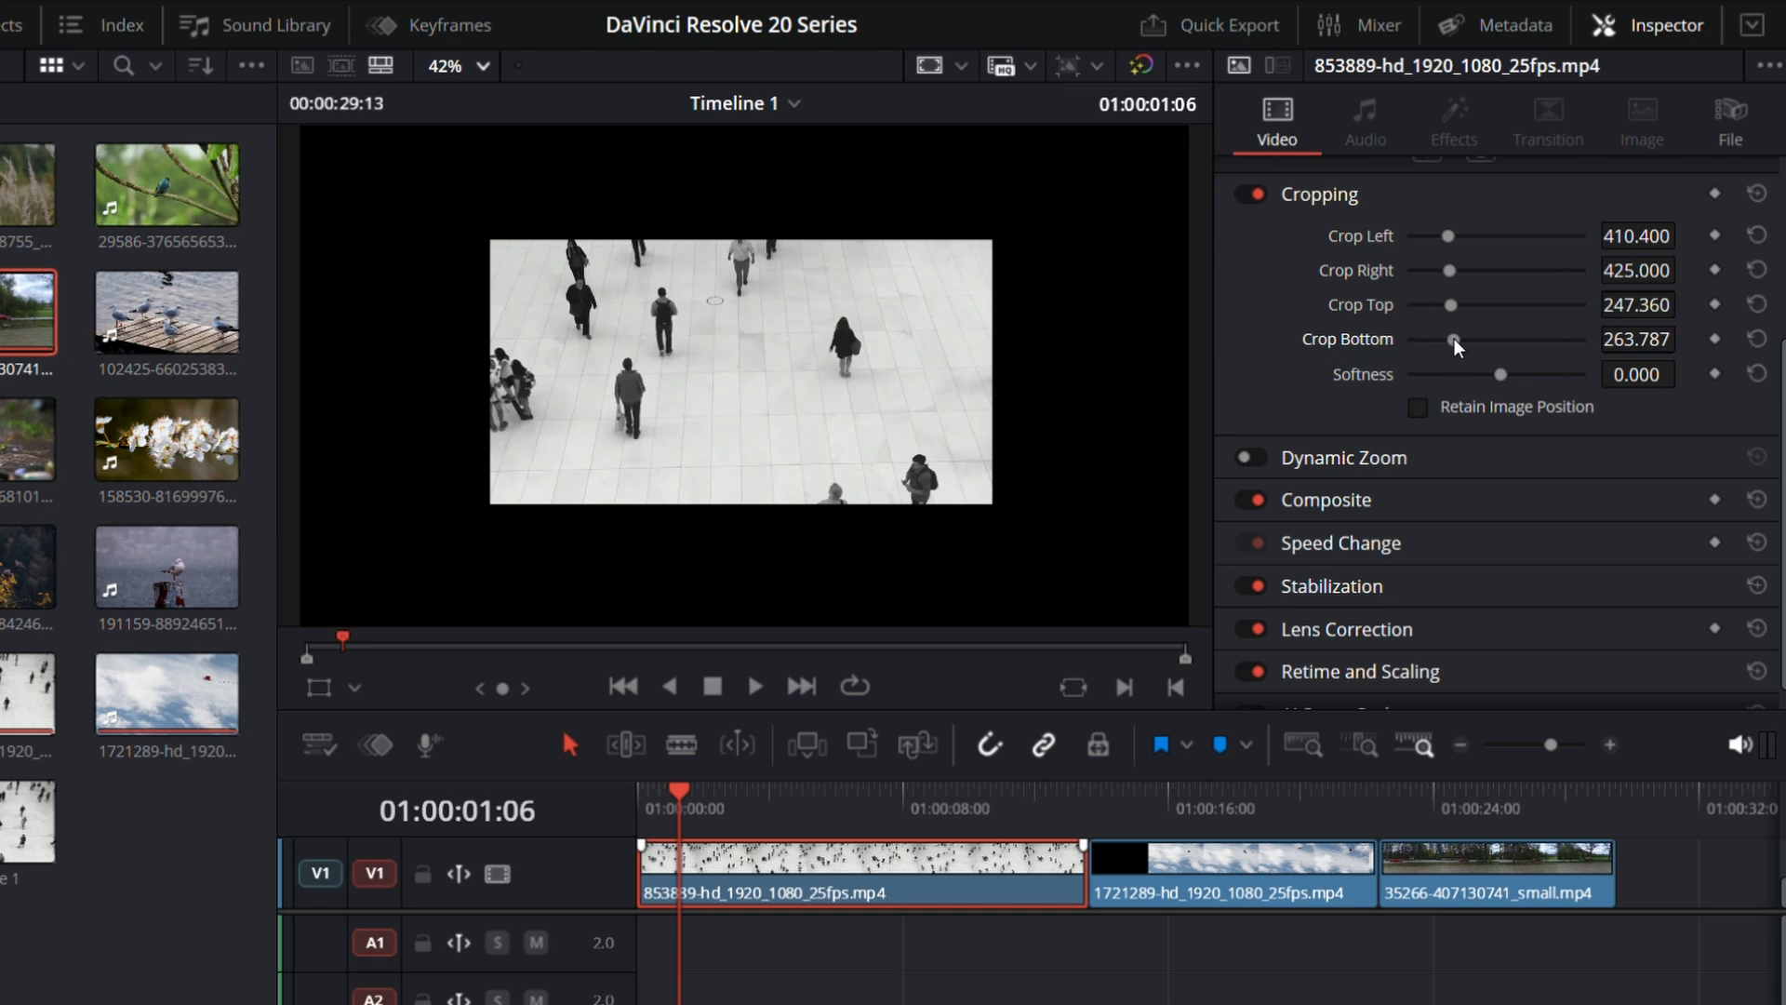
left_click_drag(1454, 339, 1459, 235)
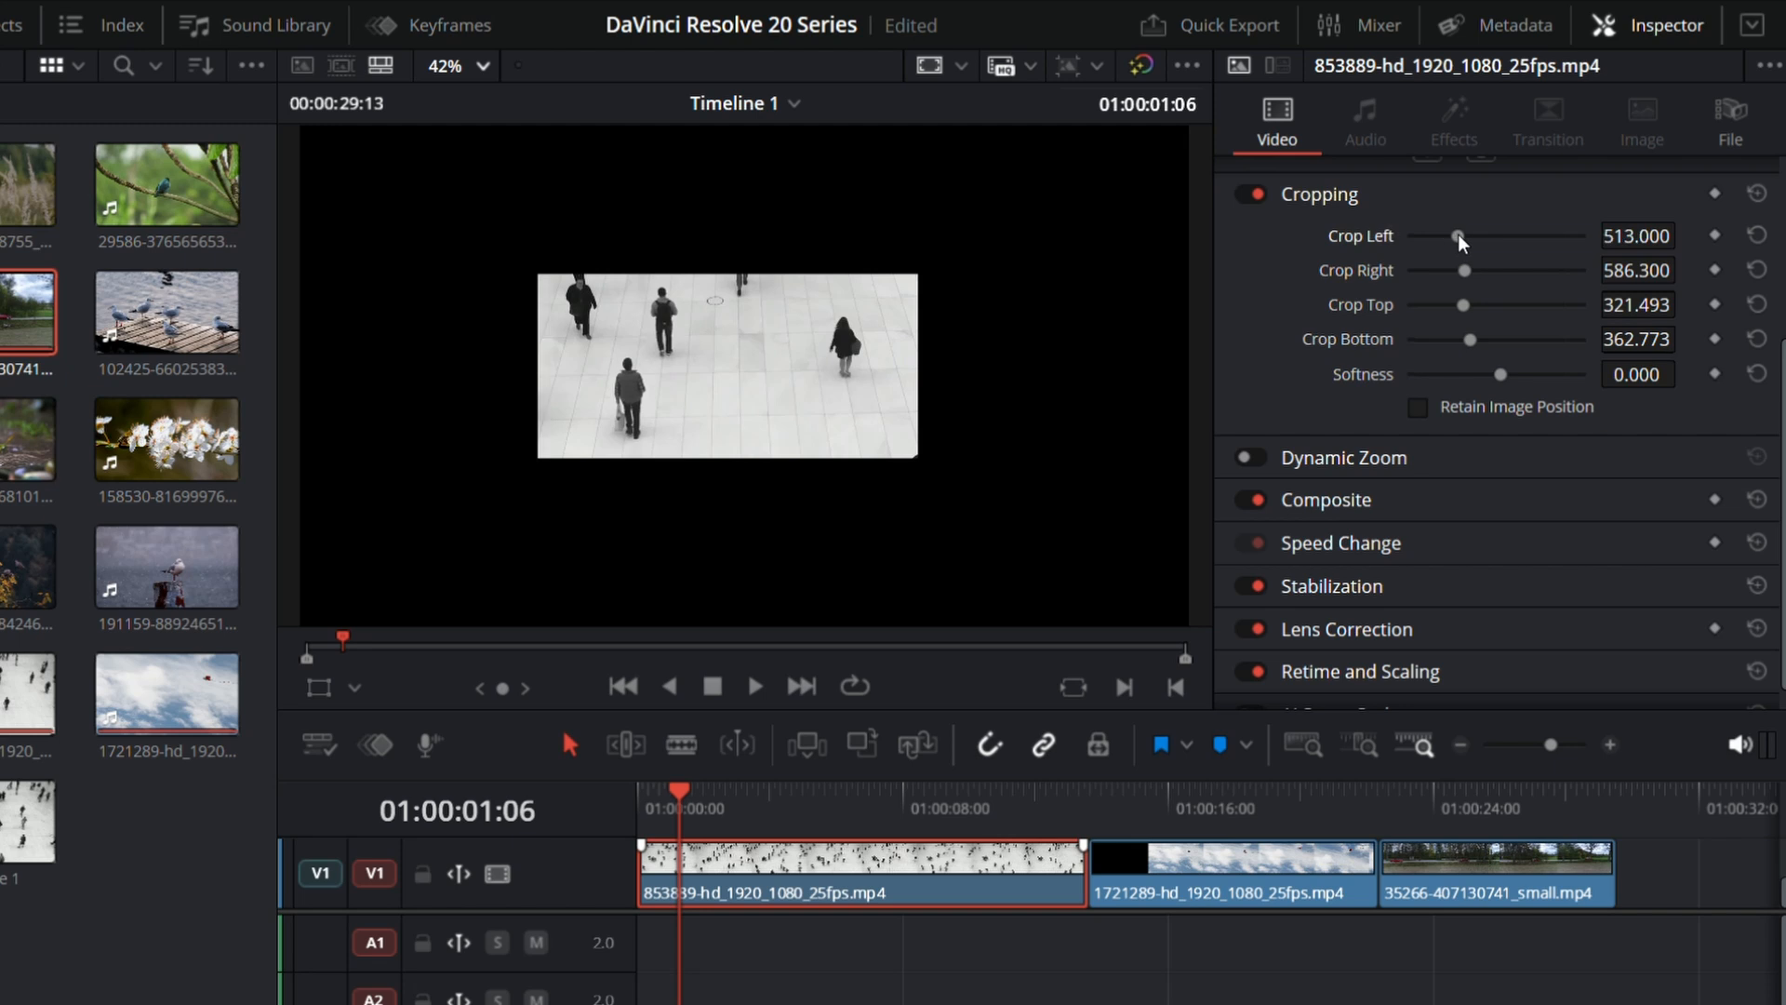
left_click_drag(1462, 304, 1473, 310)
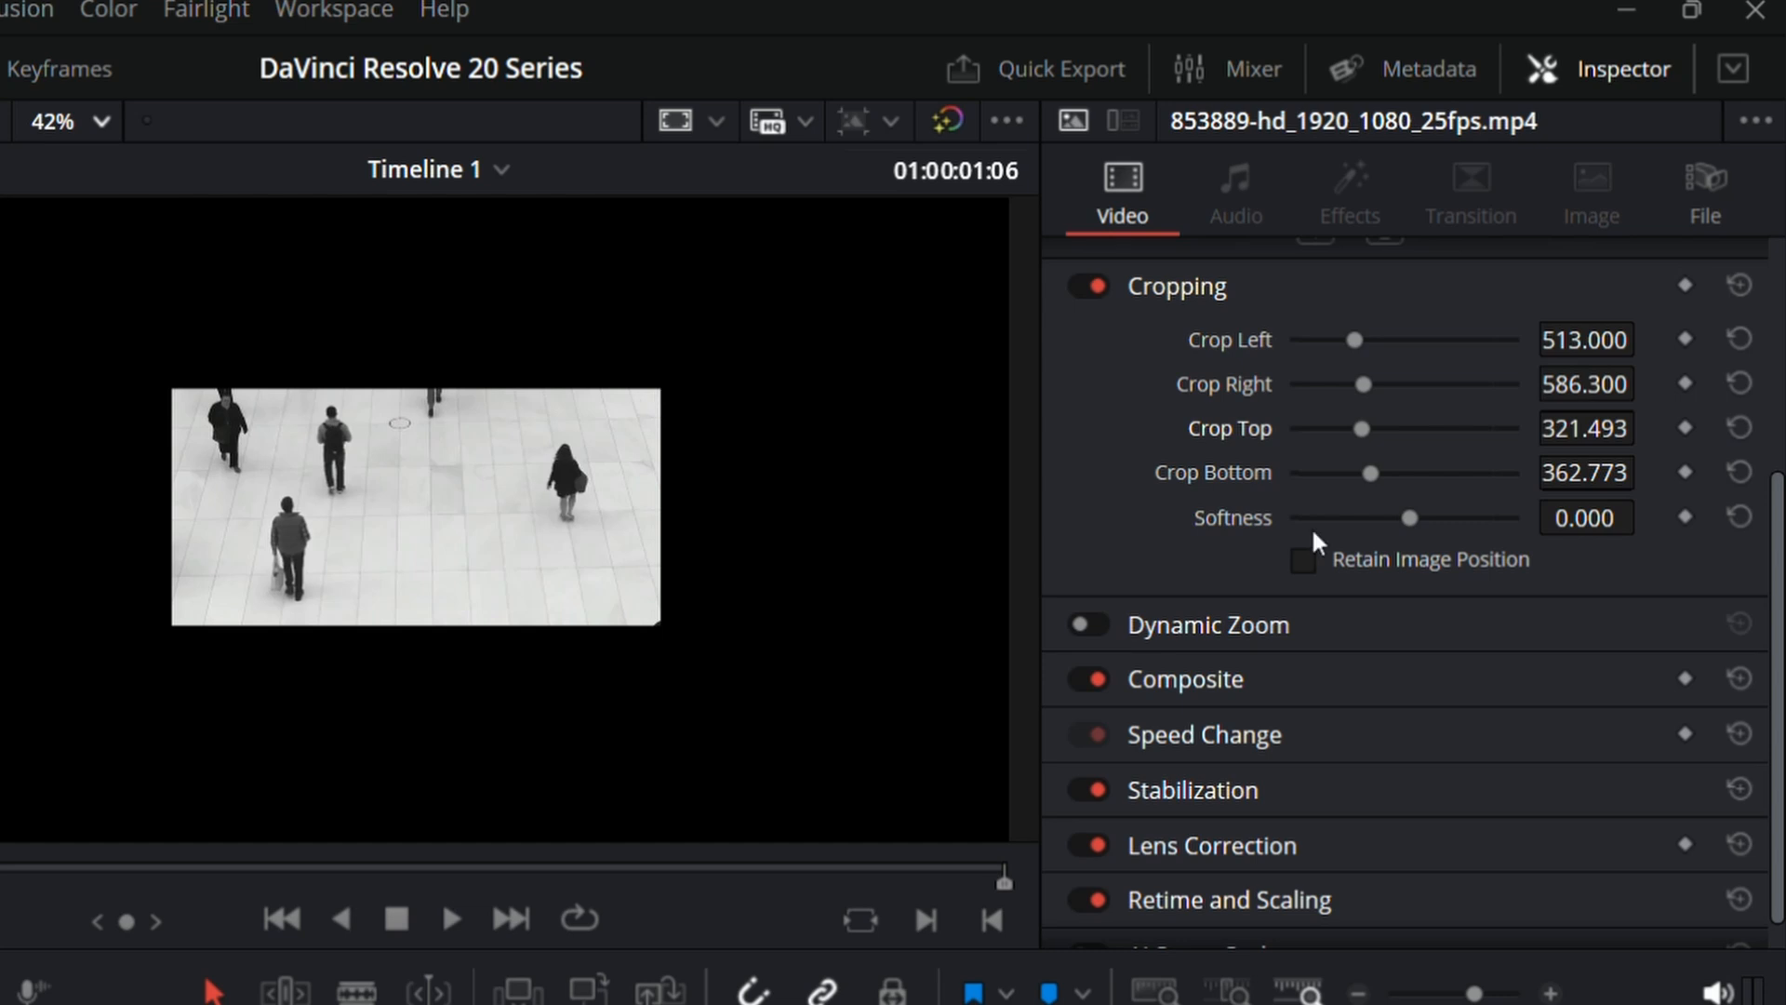
Step: Try crop softness values of 75.570, -100.000 and 87.790 on the 853889 clip, and reset all Cropping settings
left_click_drag(1405, 517, 1496, 521)
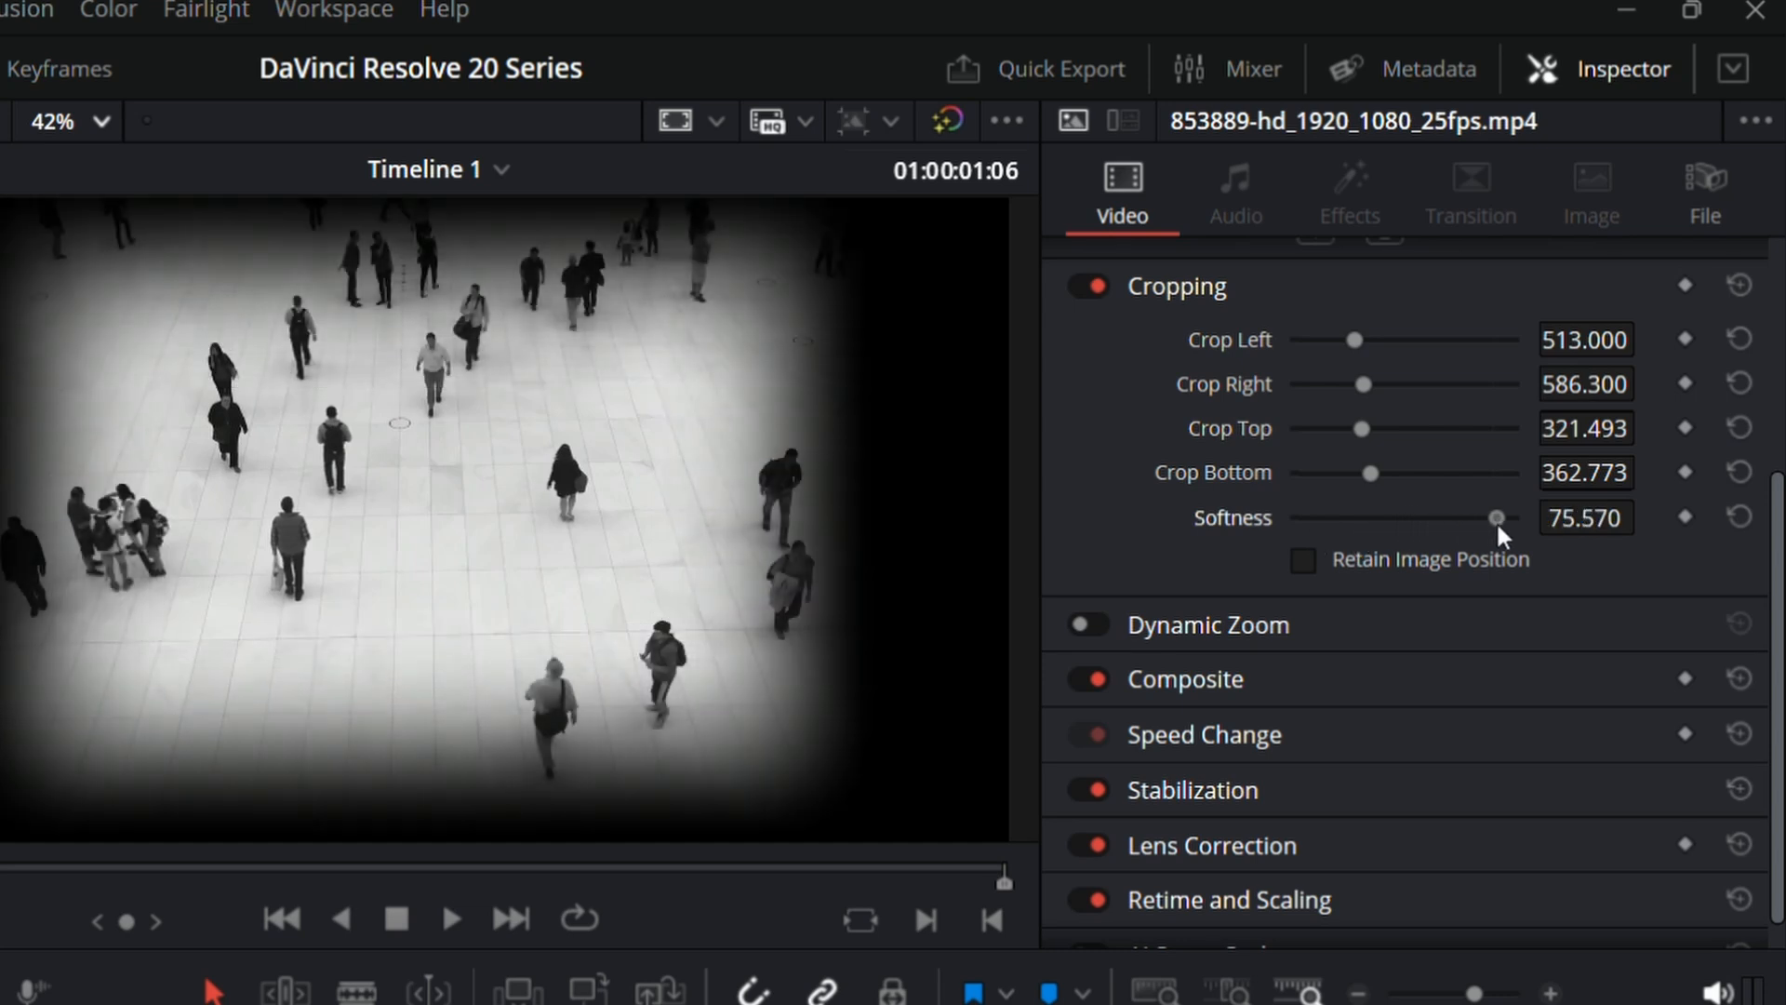
left_click_drag(1496, 521, 1050, 491)
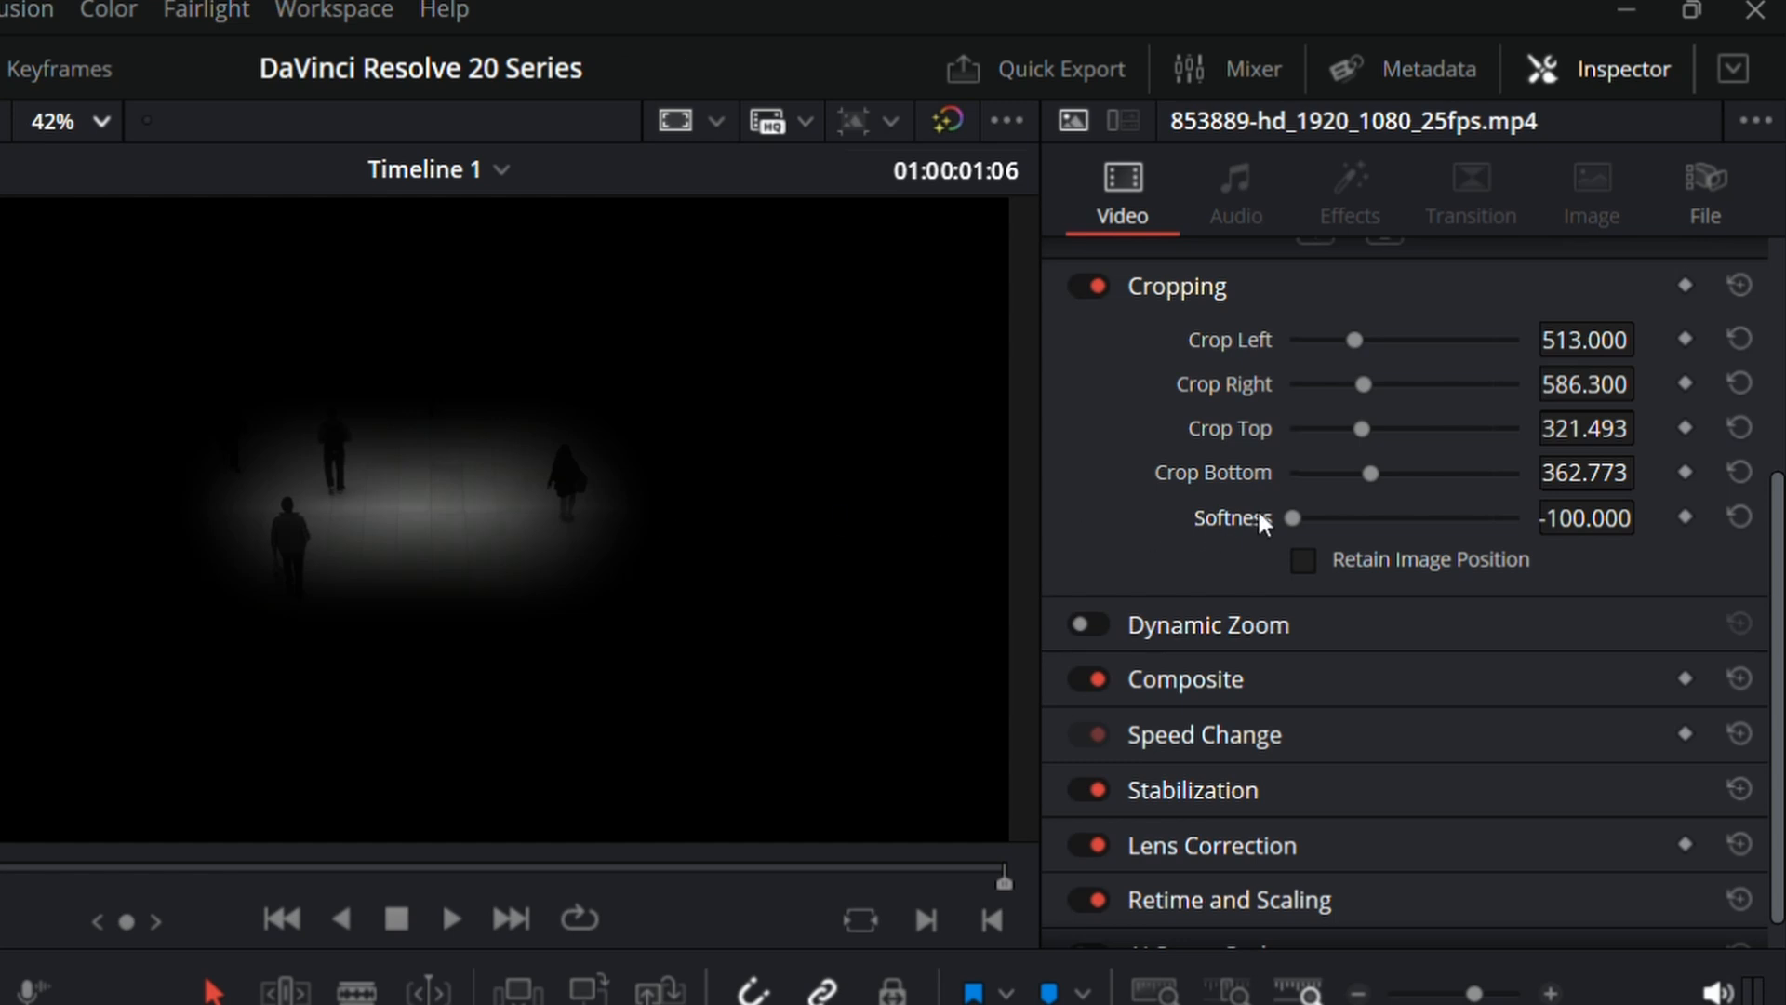
left_click_drag(1292, 518, 1513, 562)
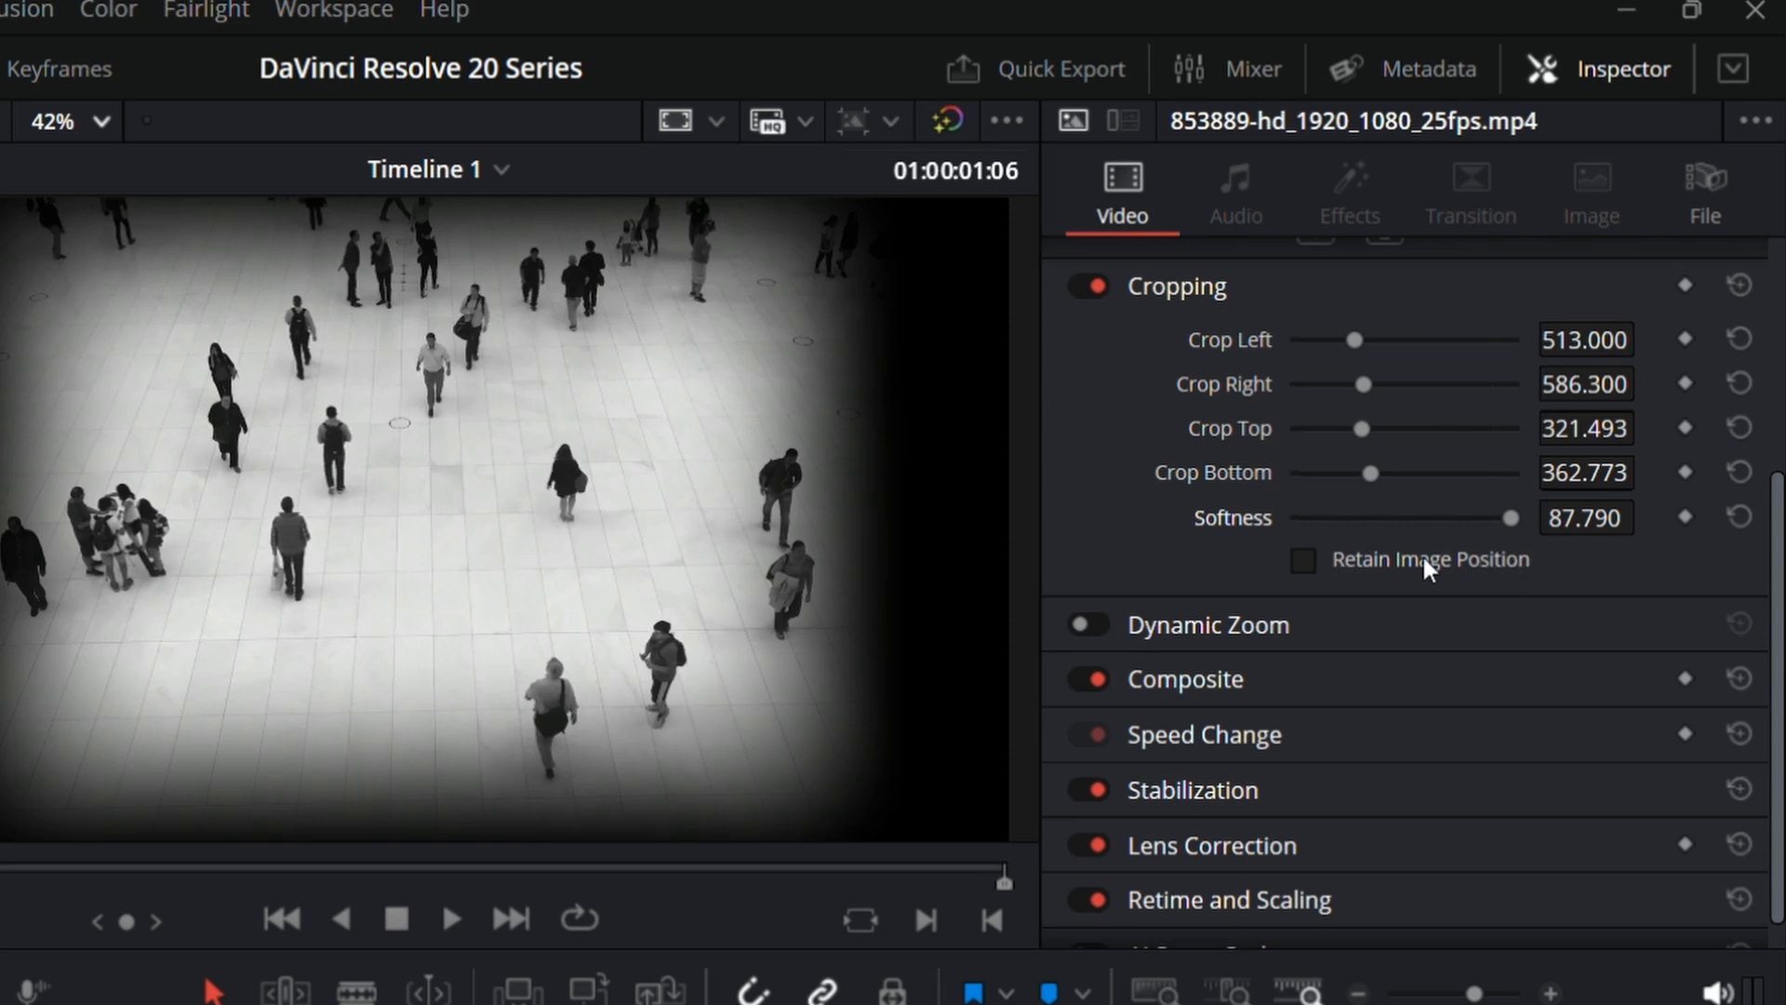
left_click(1740, 284)
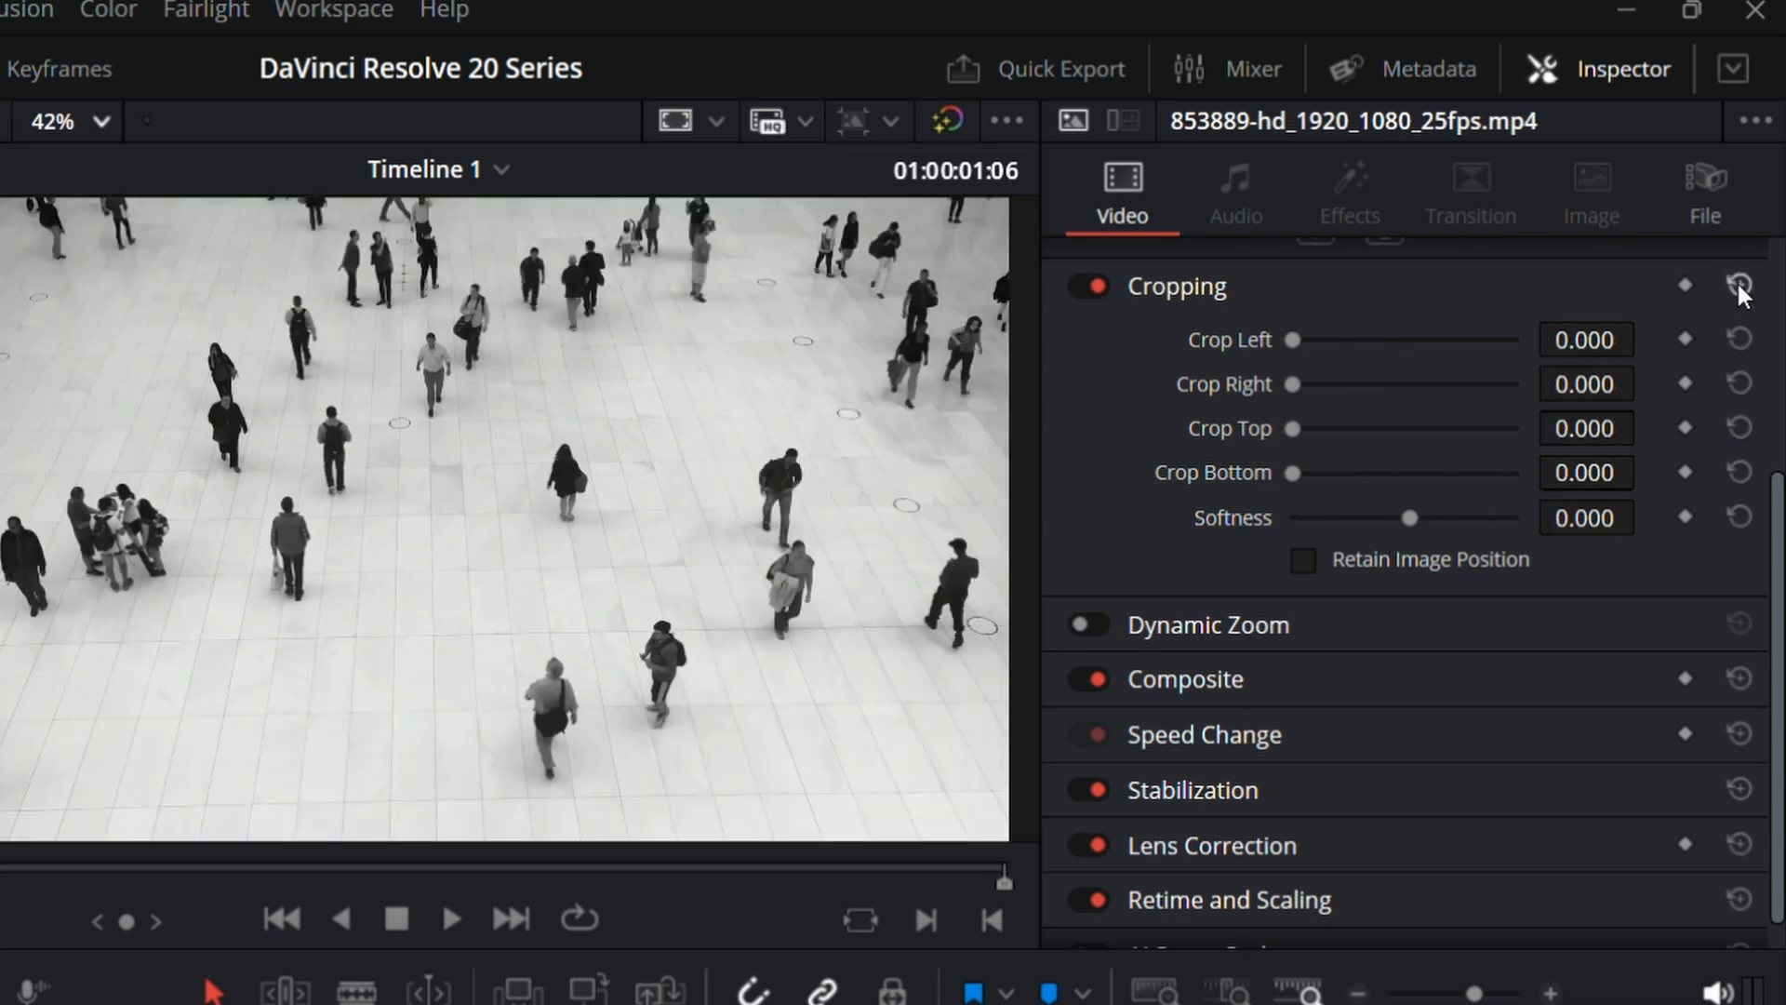
Step: Crop the 853889 clip by 513.000 left, 586.300 right, 305.067 top and 305.067 bottom
left_click_drag(1292, 340, 1372, 395)
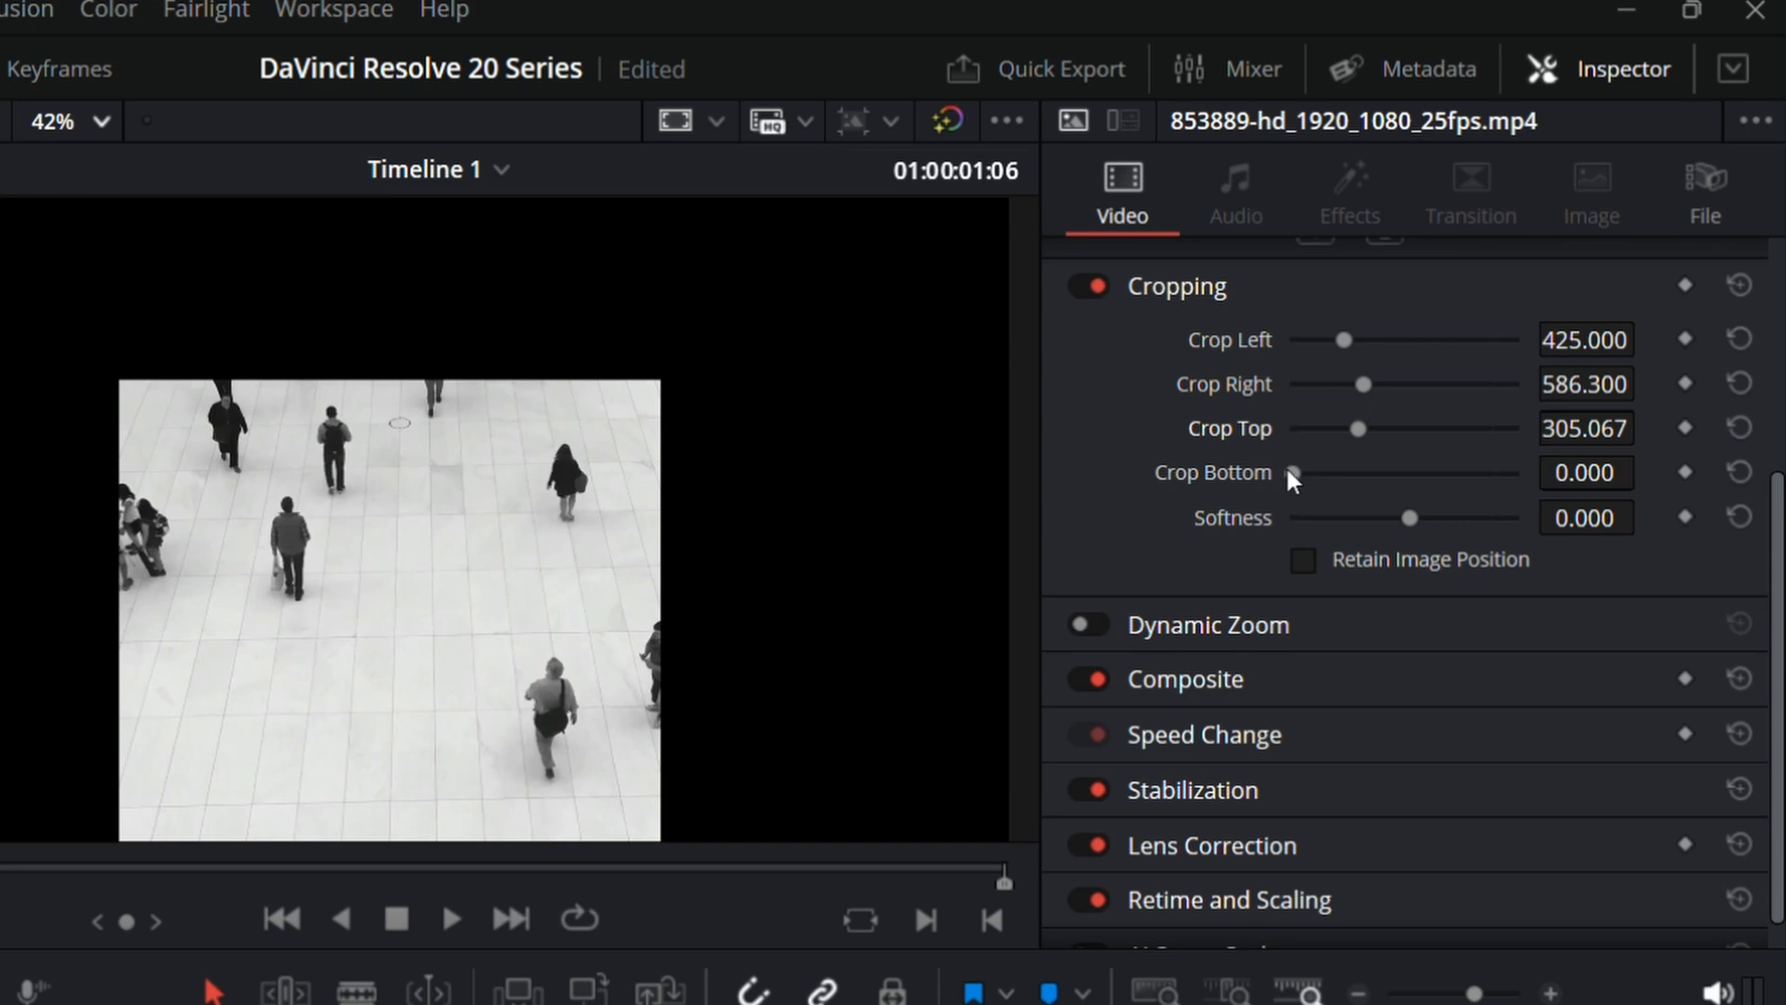
left_click_drag(1292, 473, 1363, 473)
left_click_drag(1343, 340, 1355, 341)
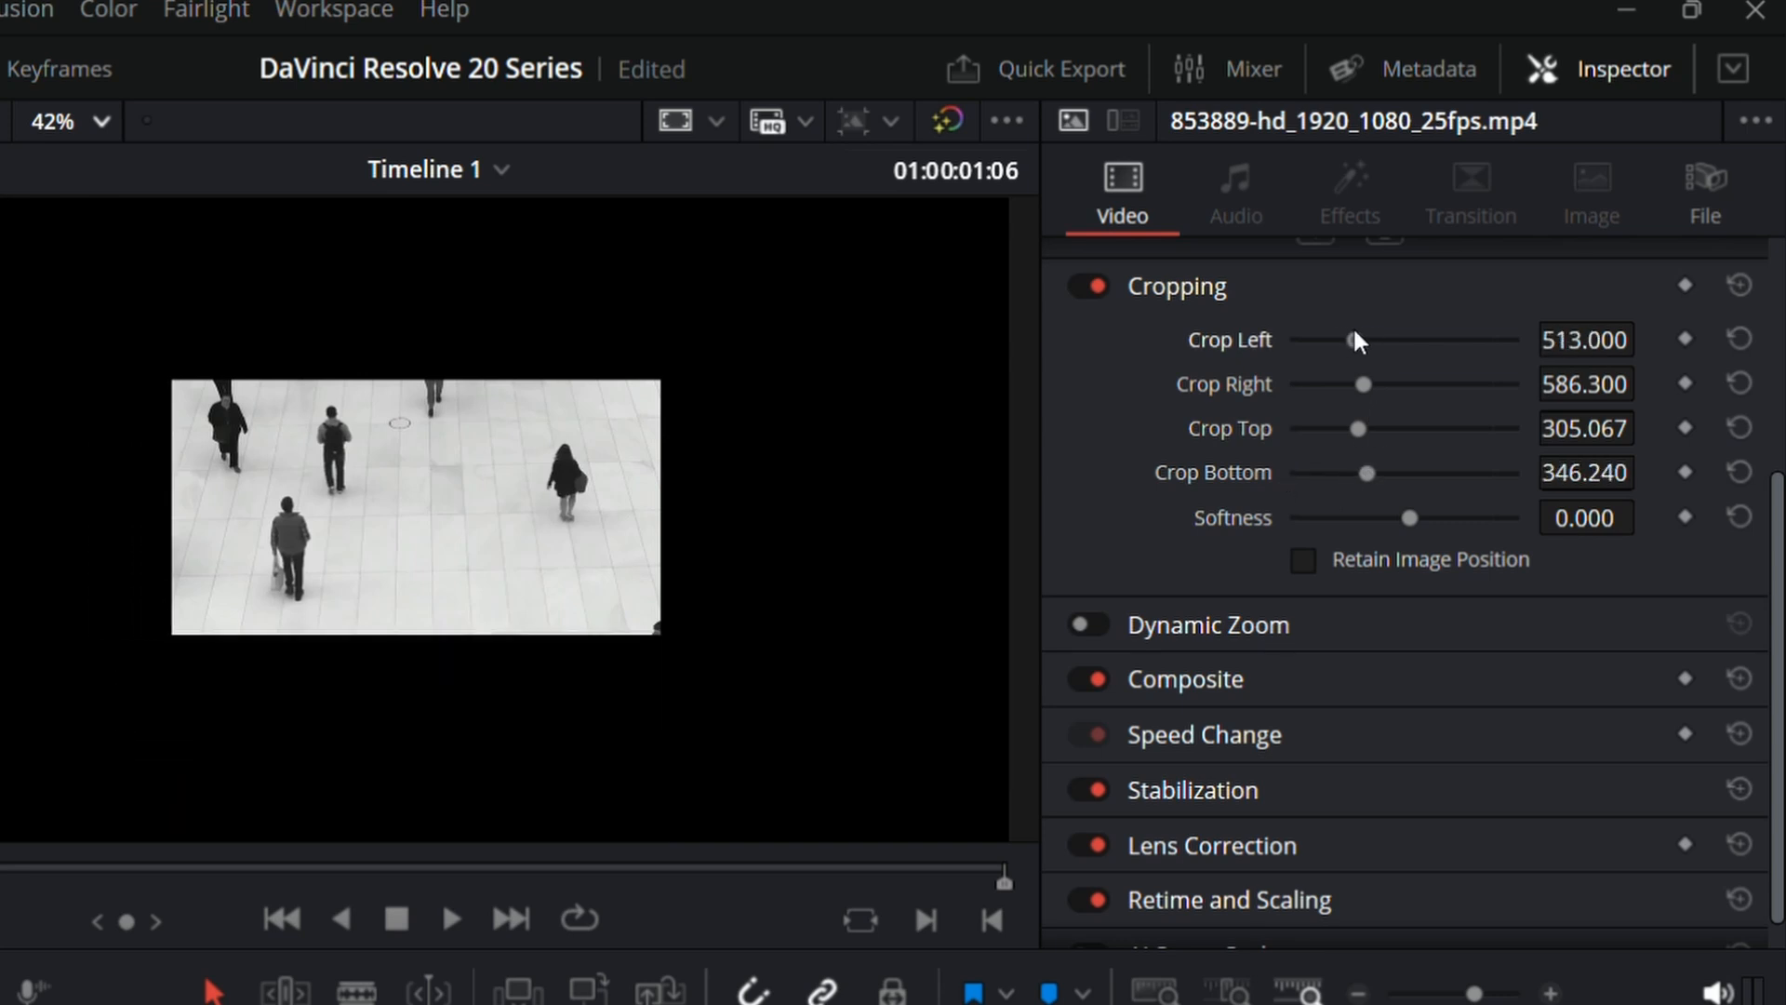
scroll(1331, 379, "up", 3)
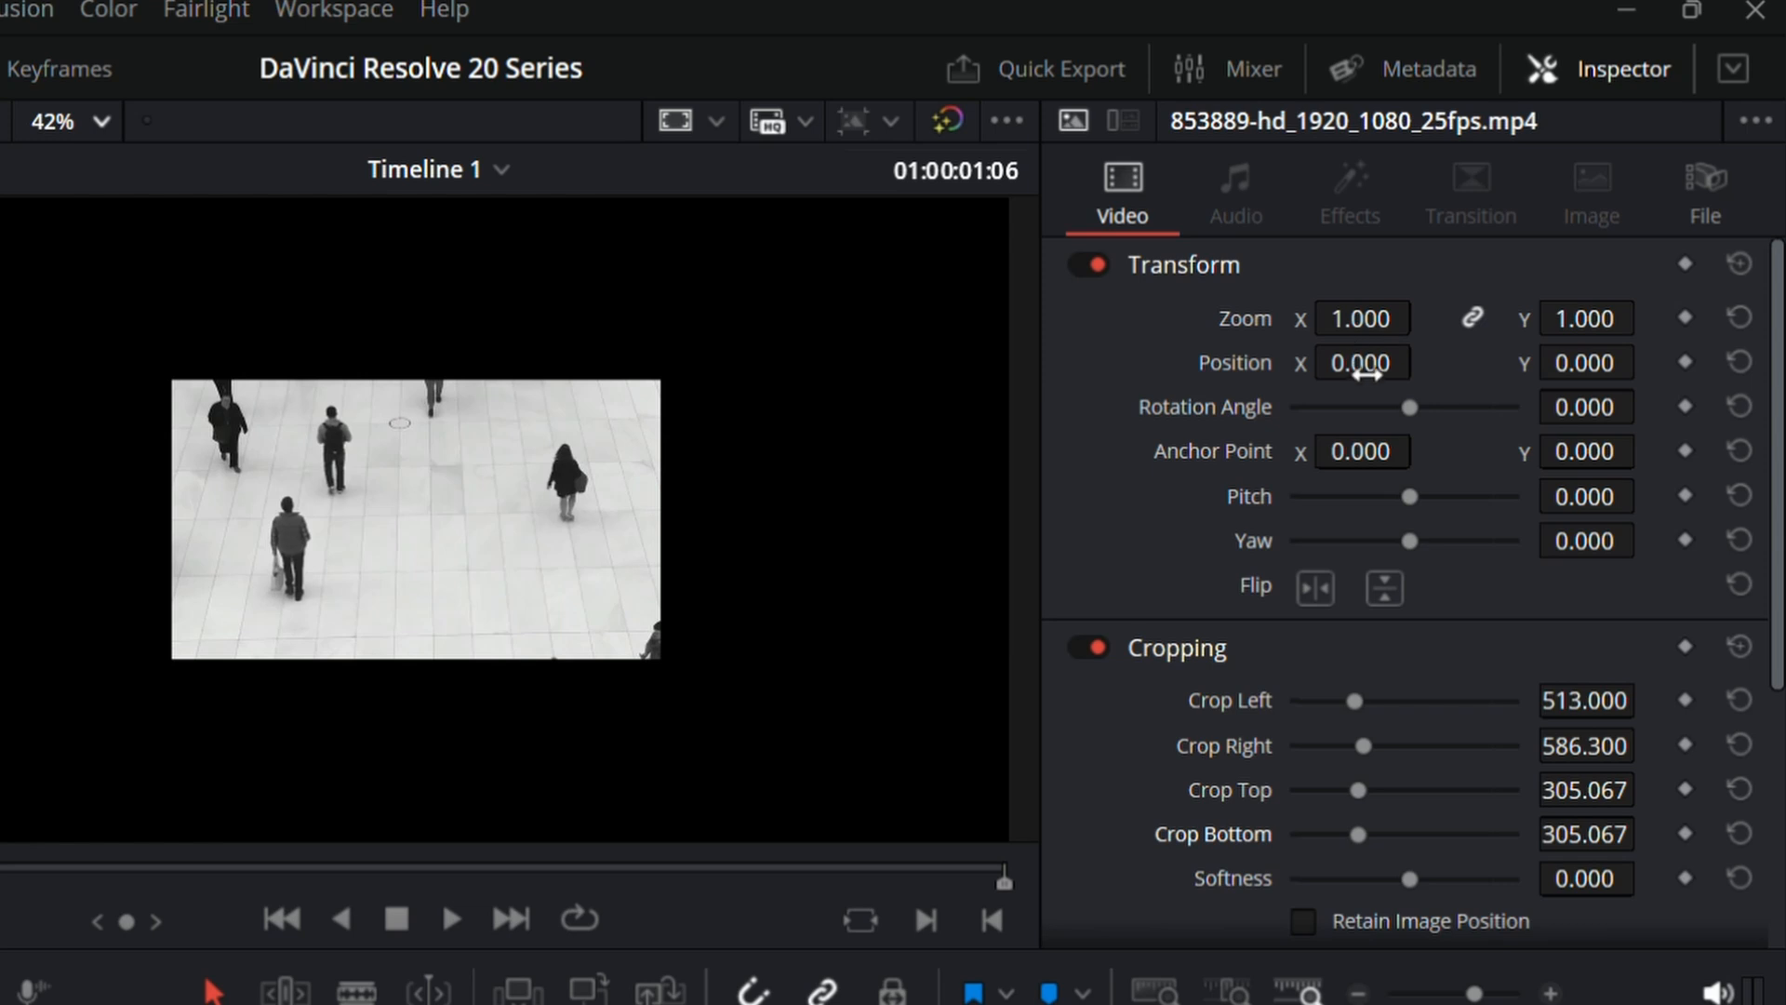
Step: Try position X -10.000 and Y 29.000 on the cropped 853889 clip, and reset all Transform and Cropping settings
left_click_drag(1356, 363, 1424, 364)
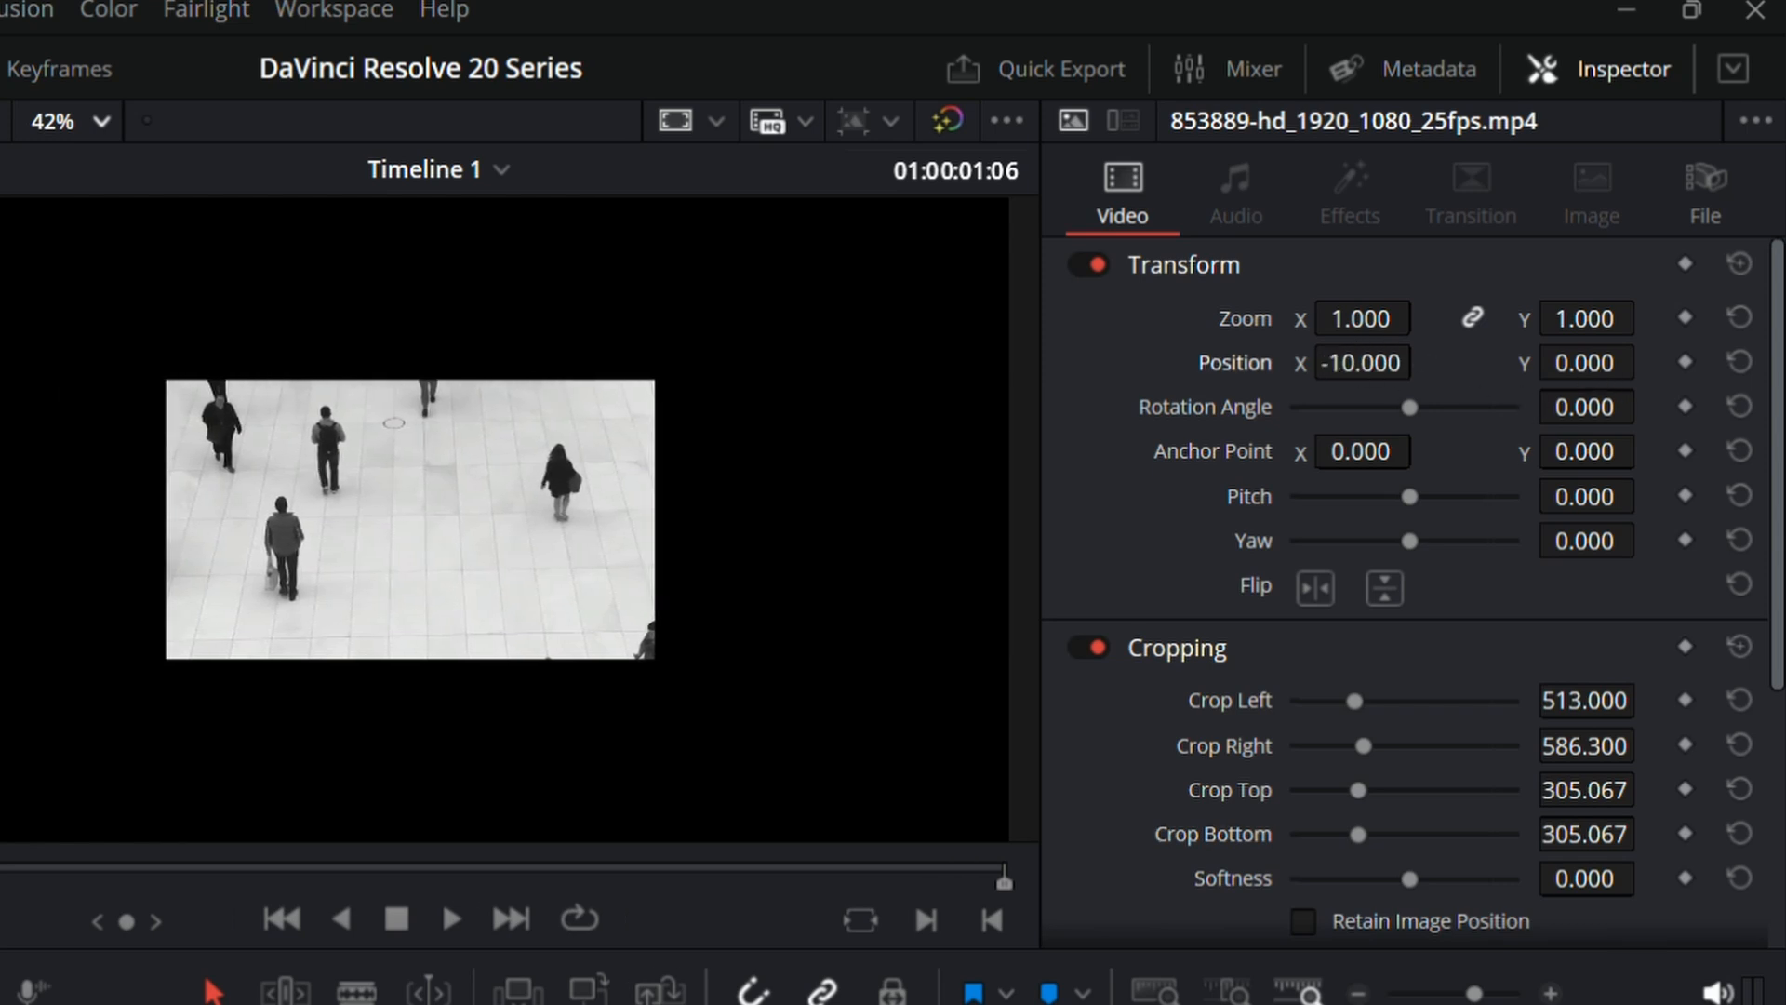
left_click_drag(1597, 382, 1637, 372)
left_click(1740, 265)
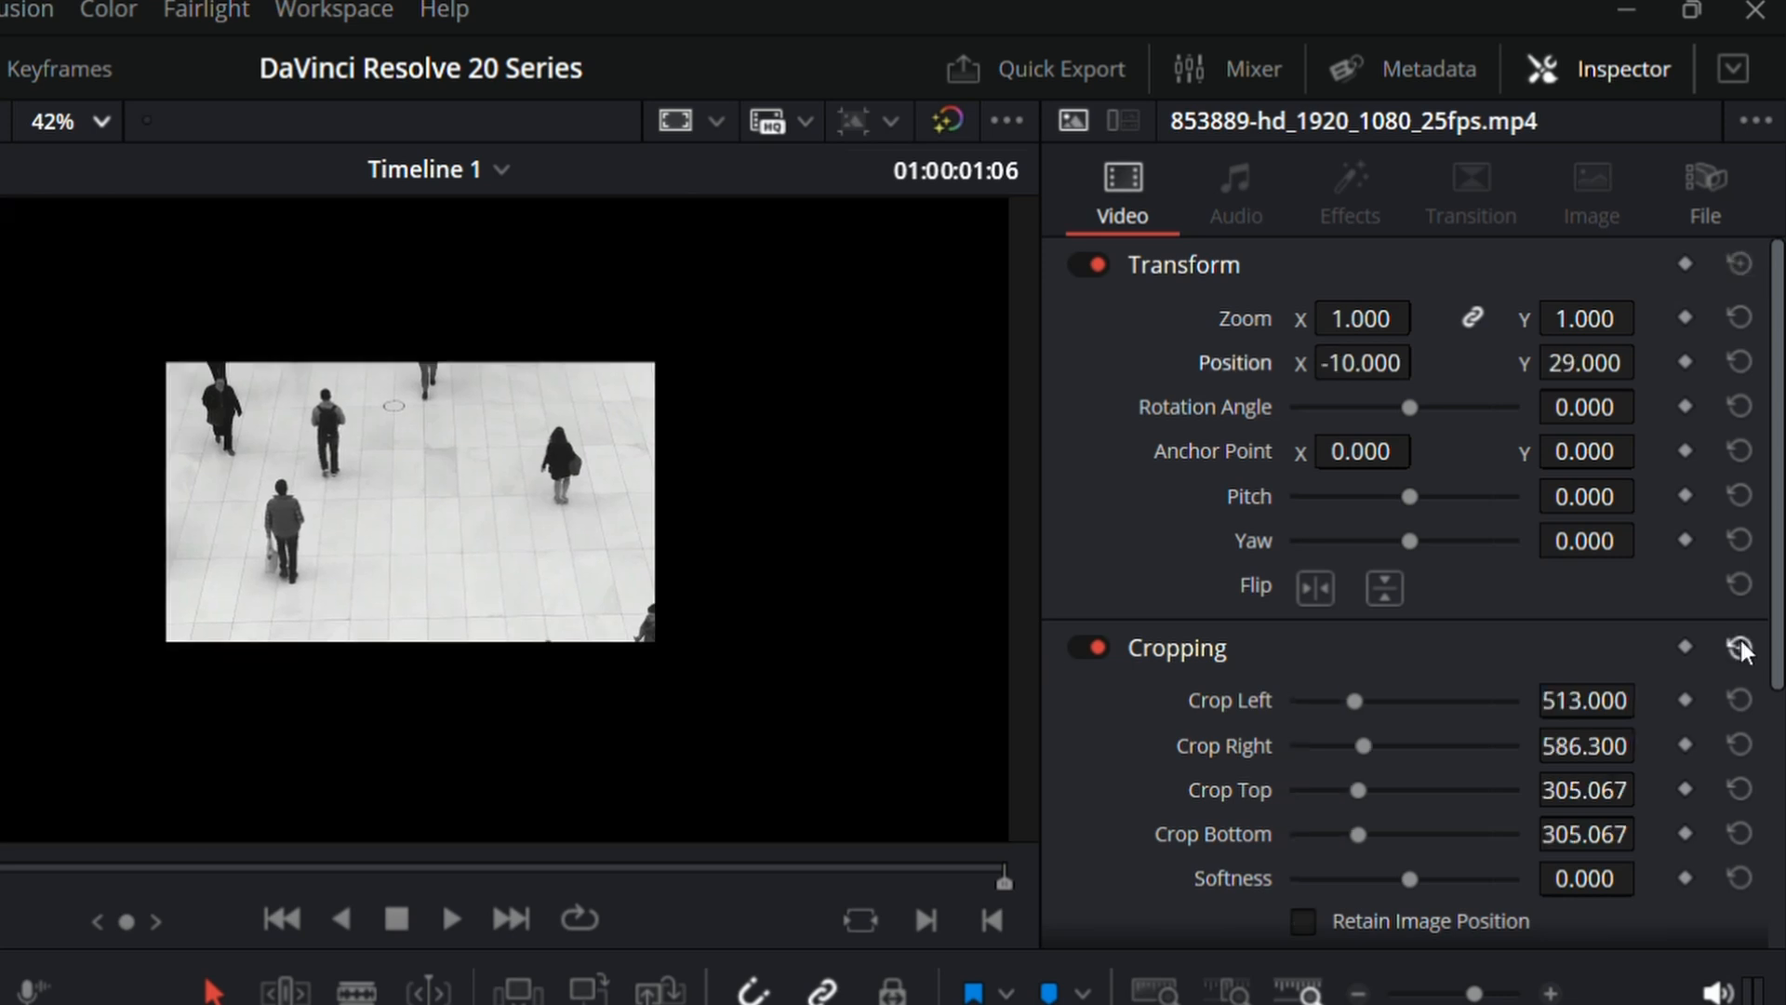
left_click(1740, 645)
Step: Enable Retain Image Position and crop the 853889 clip by 483.700 left, 542.300 right, and 321.493 at both top and bottom
left_click(1303, 920)
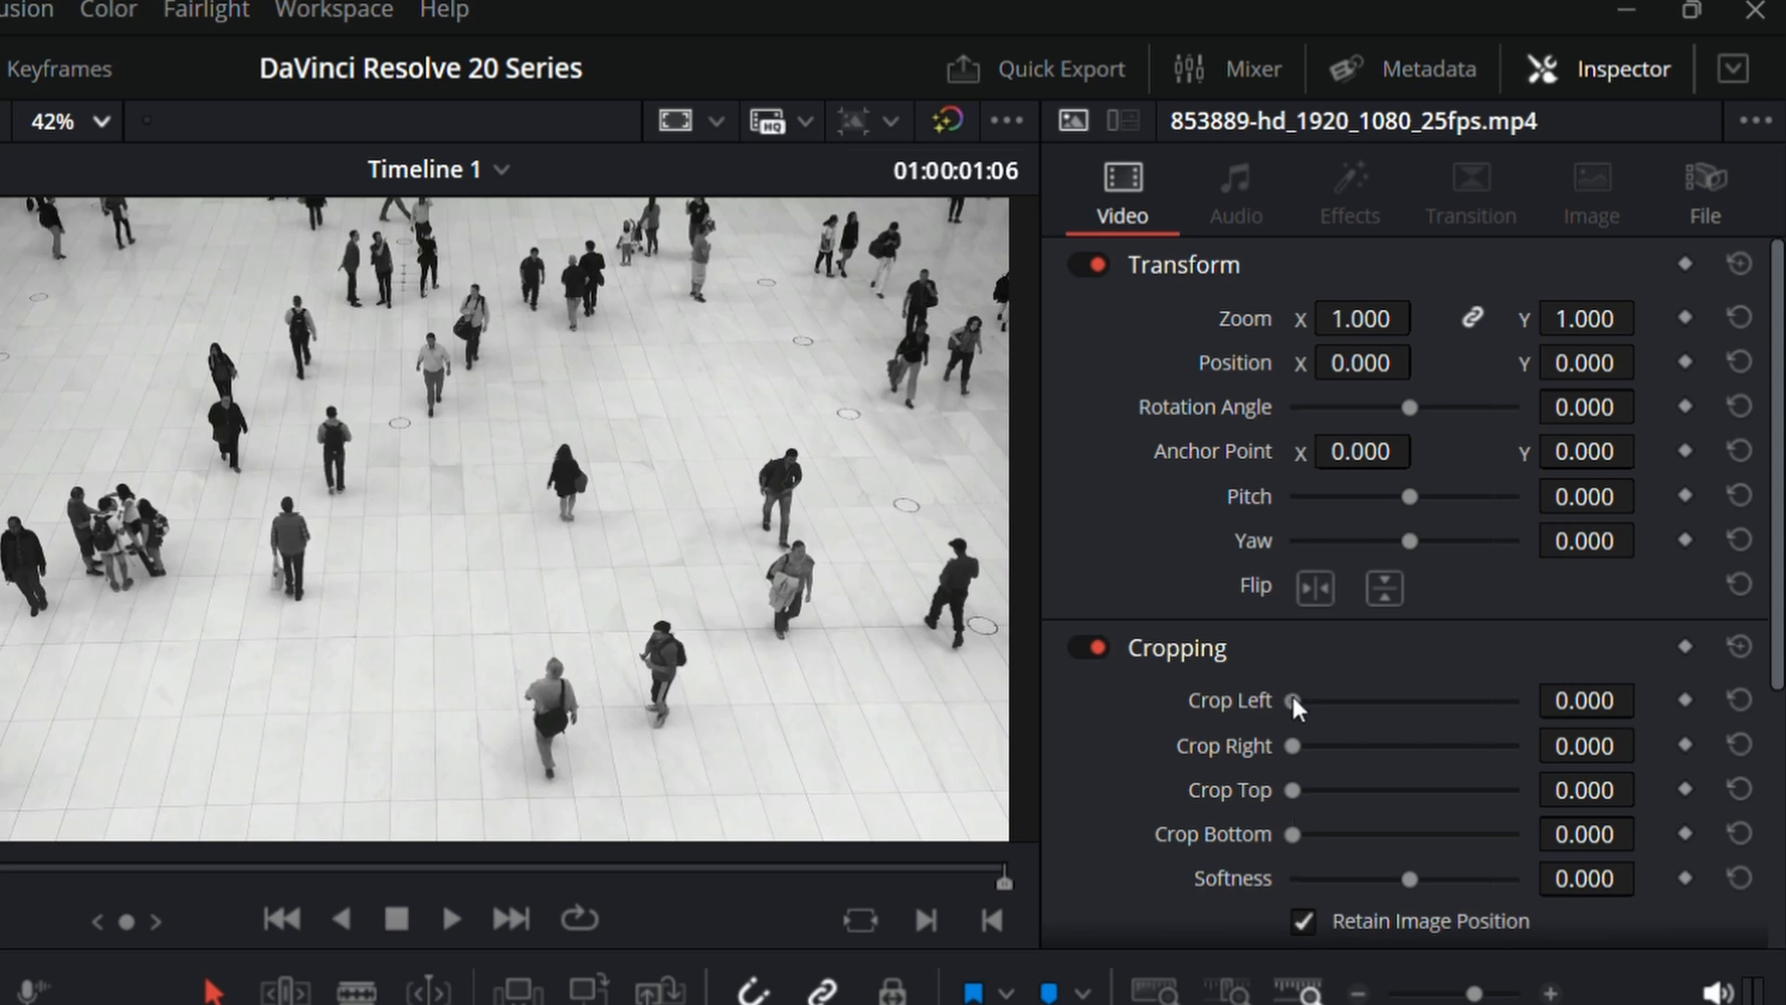
left_click_drag(1293, 699, 1364, 842)
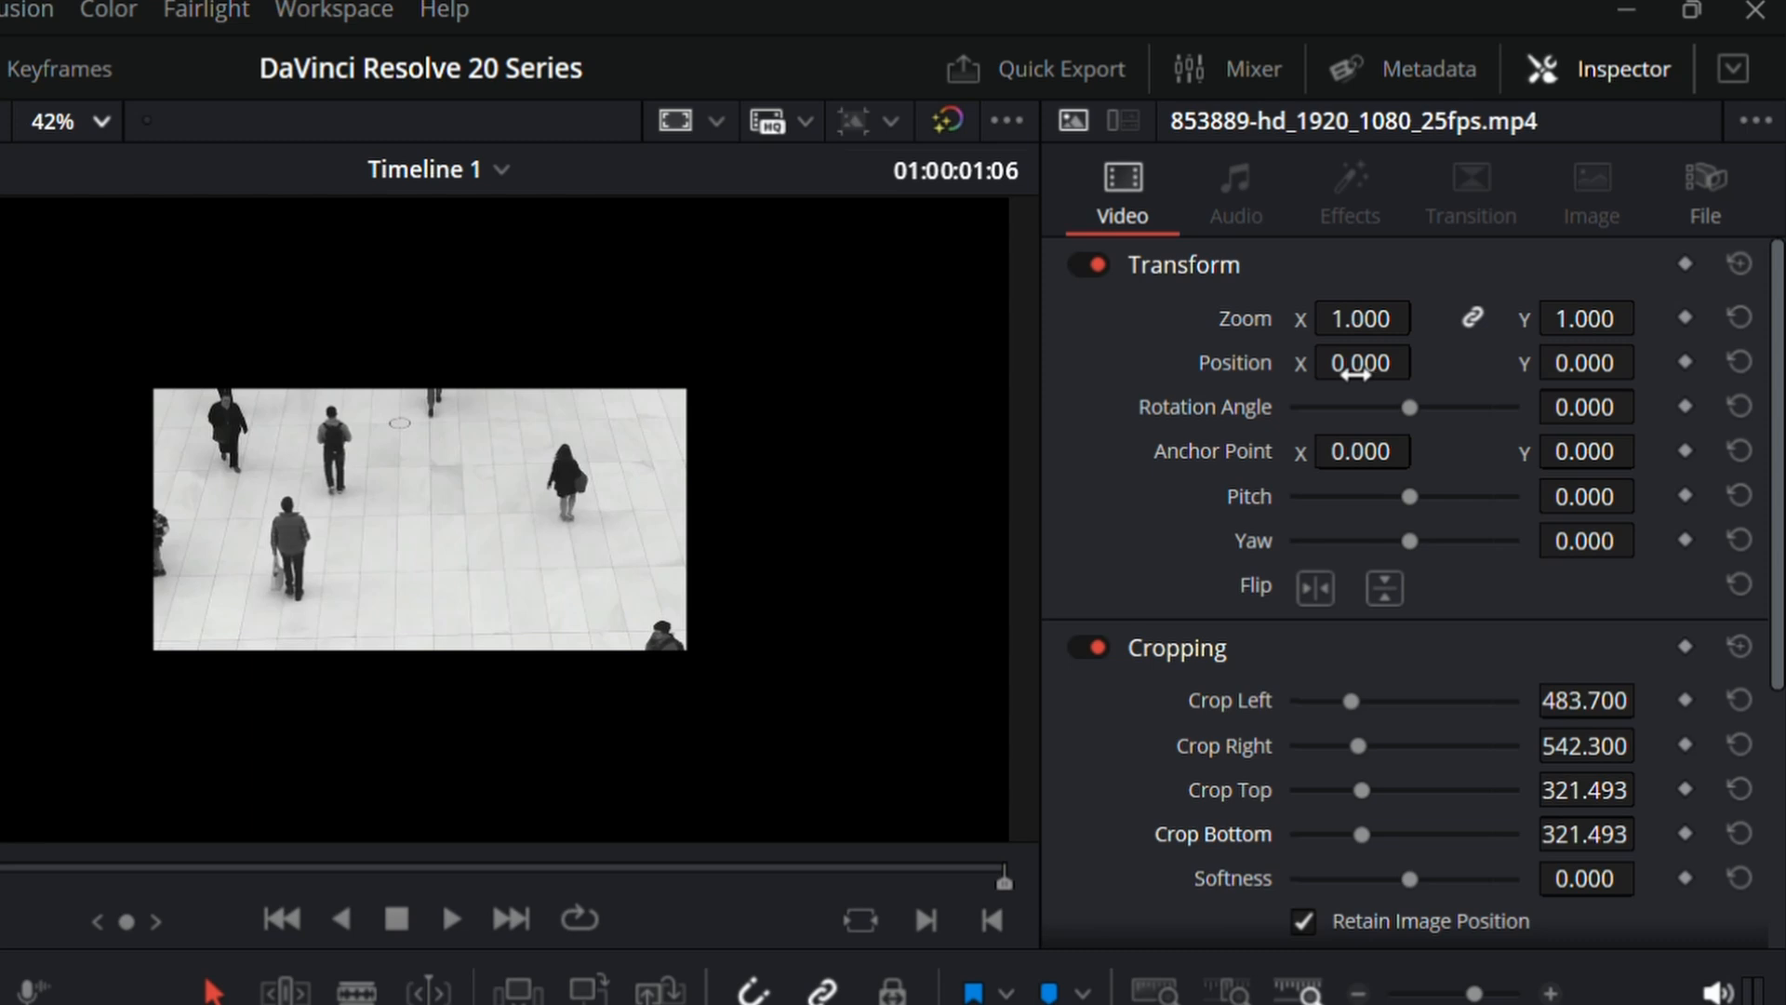
Step: Try positions X 55.000, Y -305.000 and X 197.000, Y -231.000 inside the retained crop, and reset Cropping and Transform
left_click_drag(1356, 373, 1274, 373)
left_click_drag(1424, 361, 1348, 363)
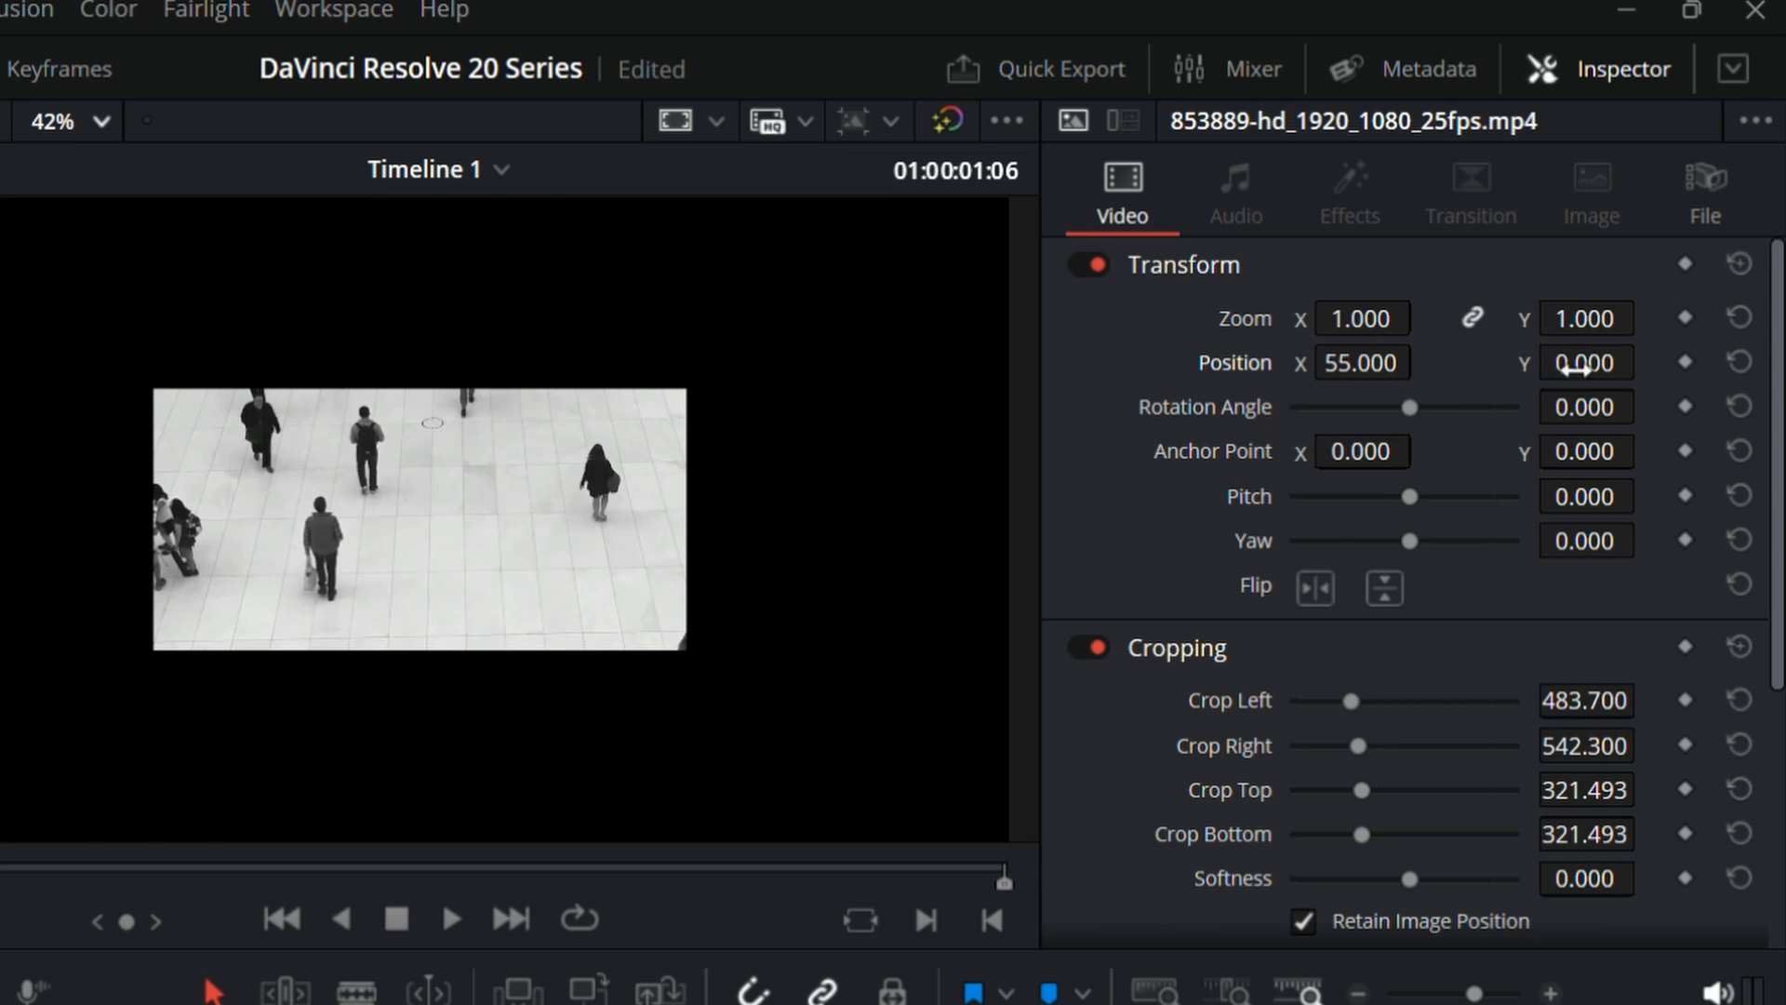
left_click_drag(1619, 366, 1335, 366)
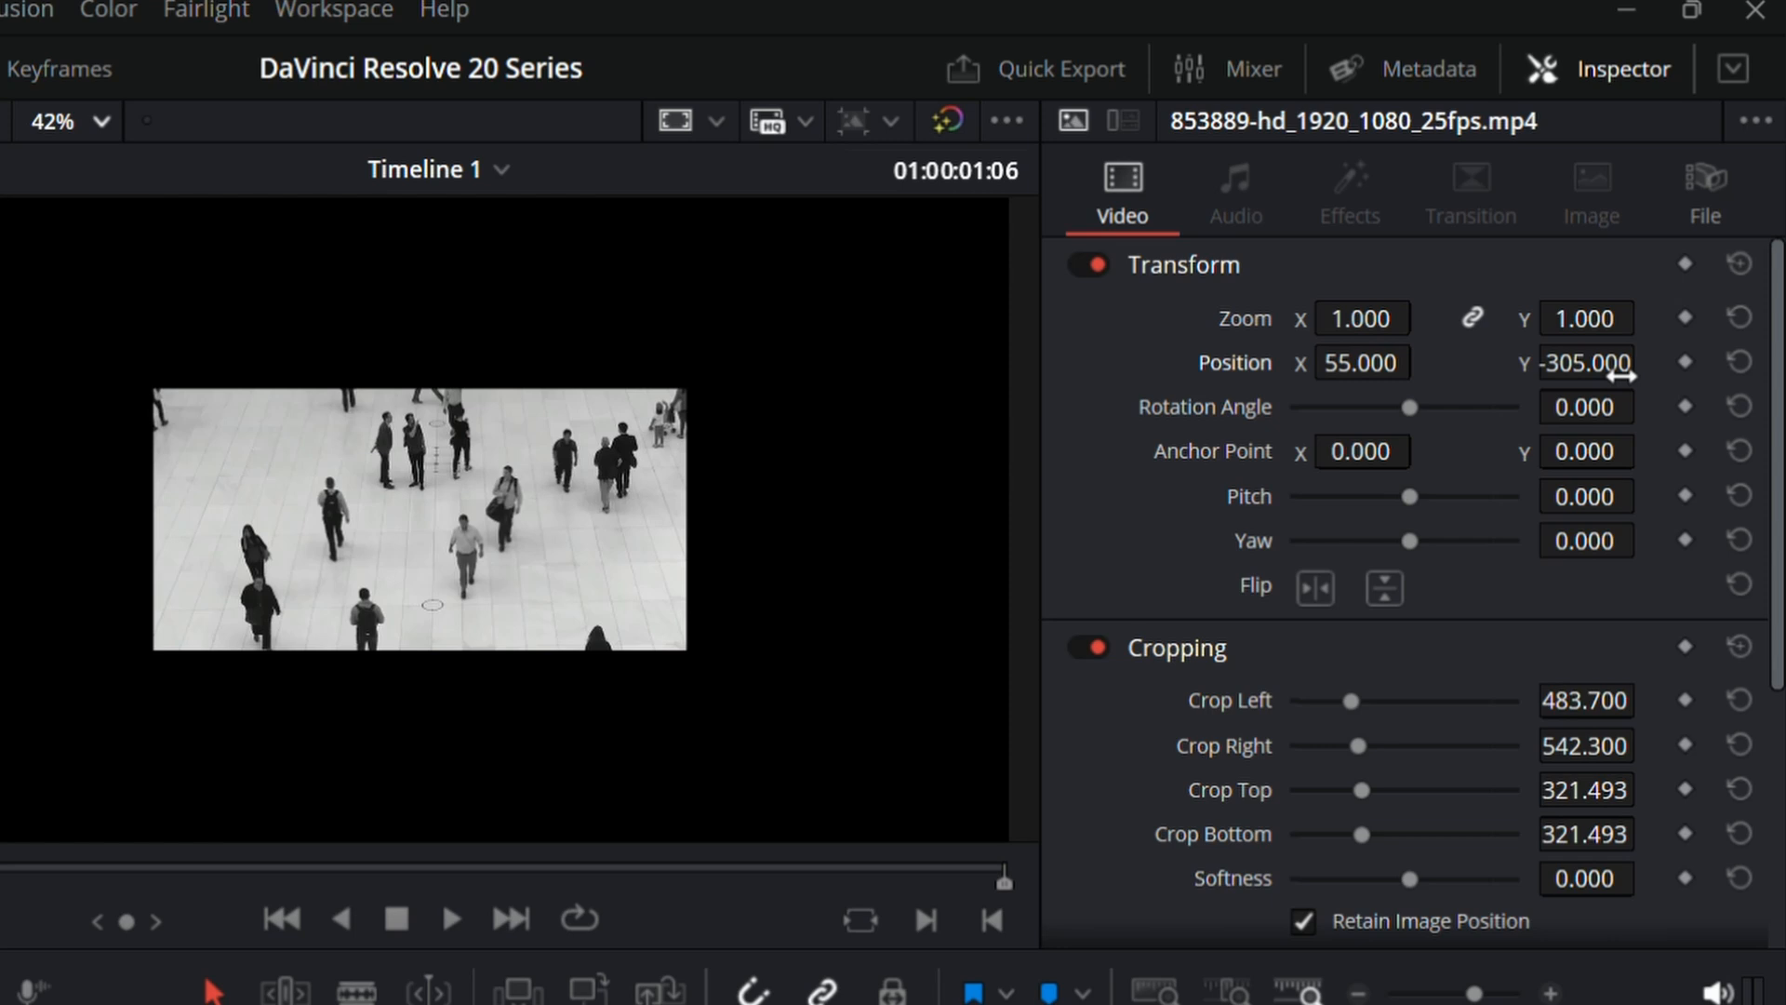
left_click_drag(1621, 375, 1508, 367)
left_click_drag(1396, 363, 1433, 361)
mouse_move(1623, 383)
left_mouse_down()
mouse_move(1596, 382)
mouse_move(1651, 361)
mouse_move(1624, 382)
left_mouse_up()
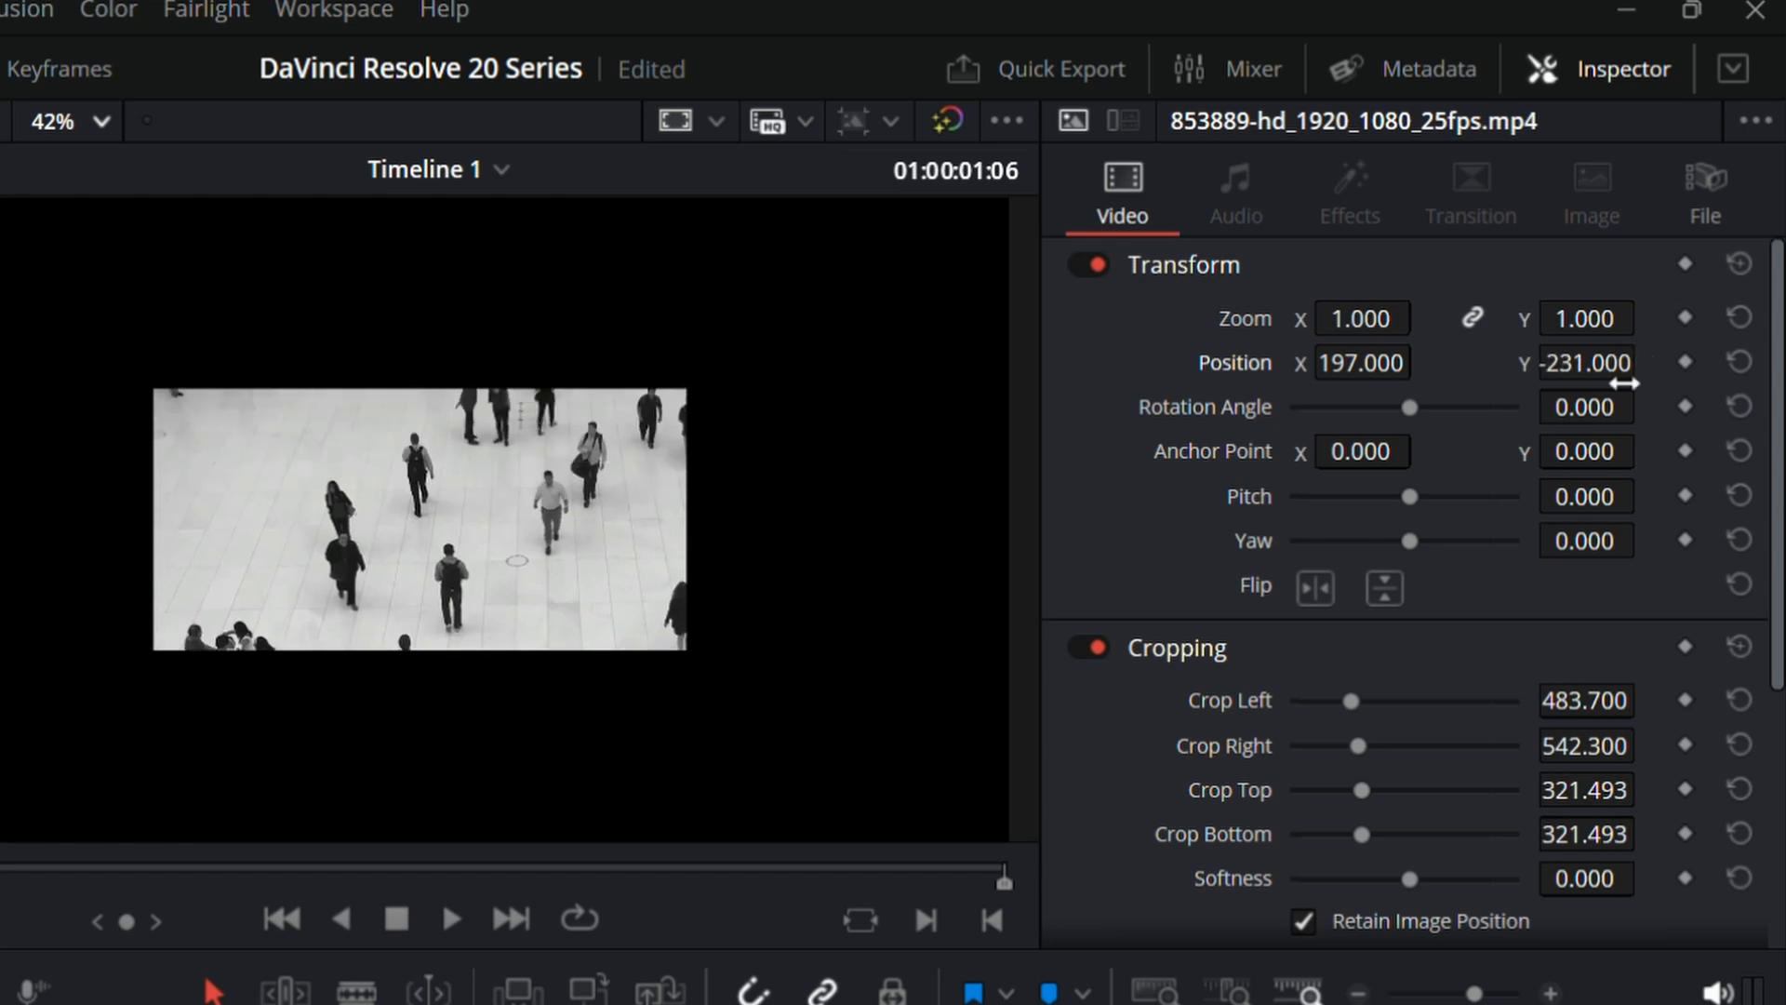
left_click(1740, 646)
left_click(1740, 264)
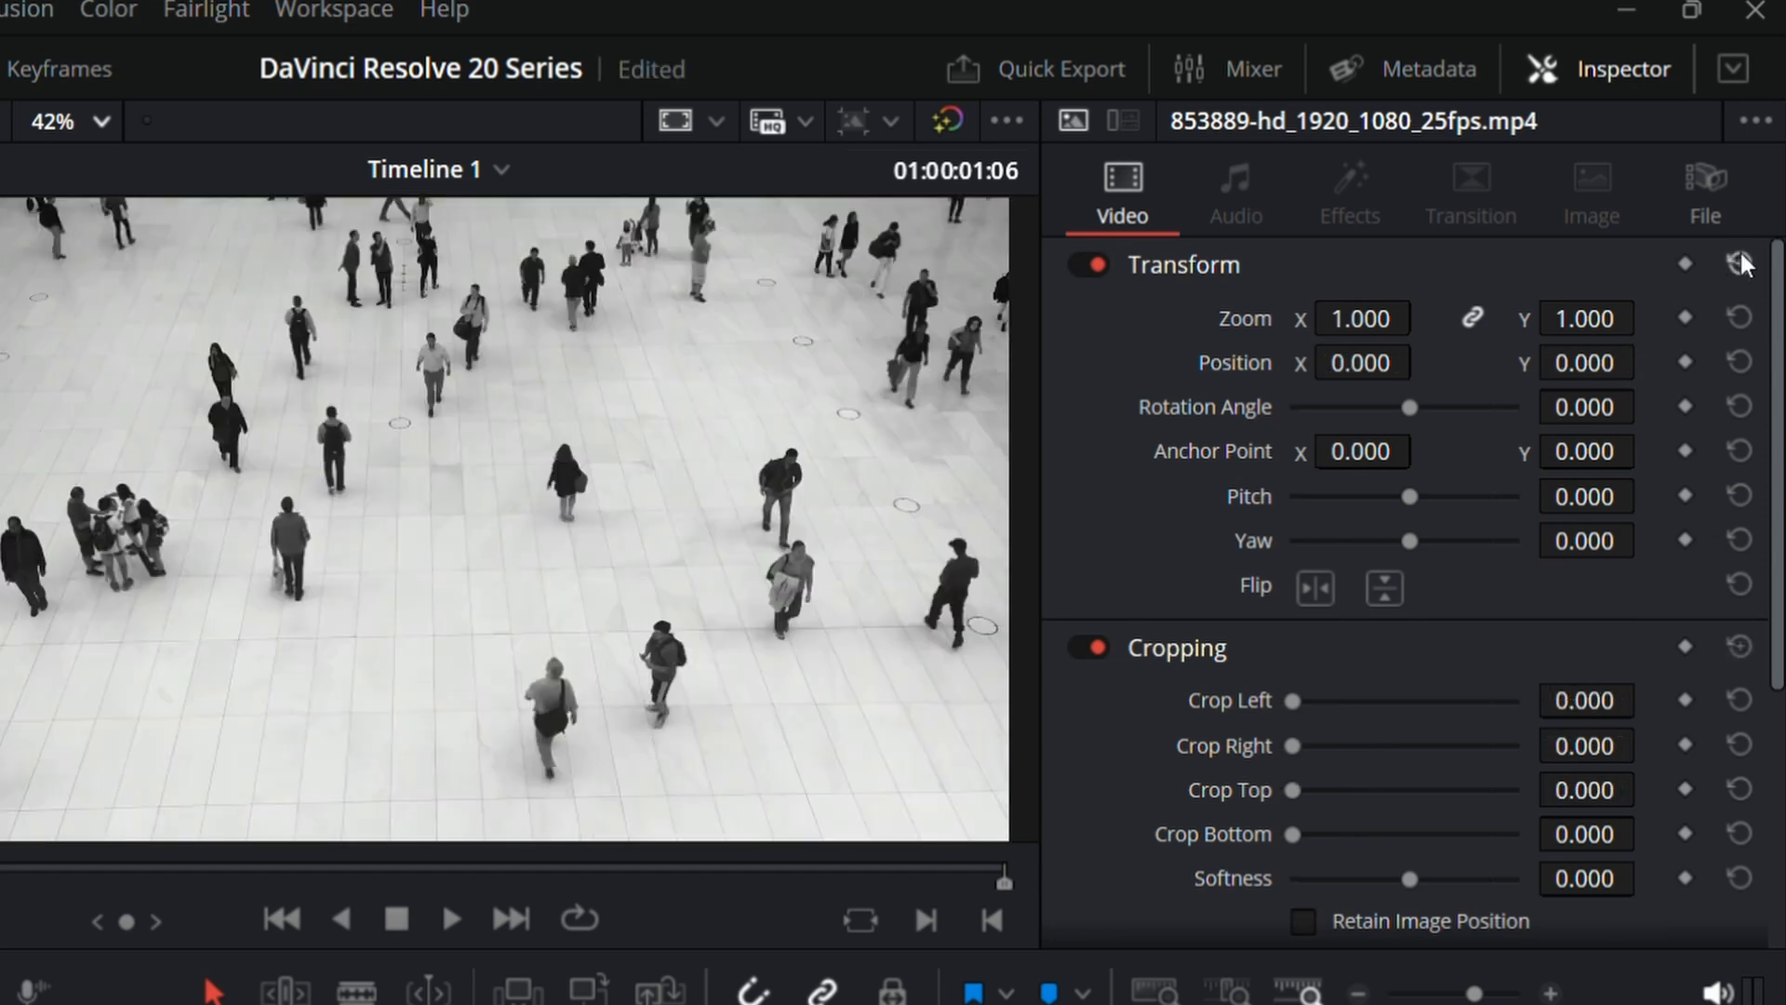
Step: Shorten the 853889 clip to about 8 seconds, closing the gap before the 1721289 clip, and play the result
scroll(1492, 521, "down", 5)
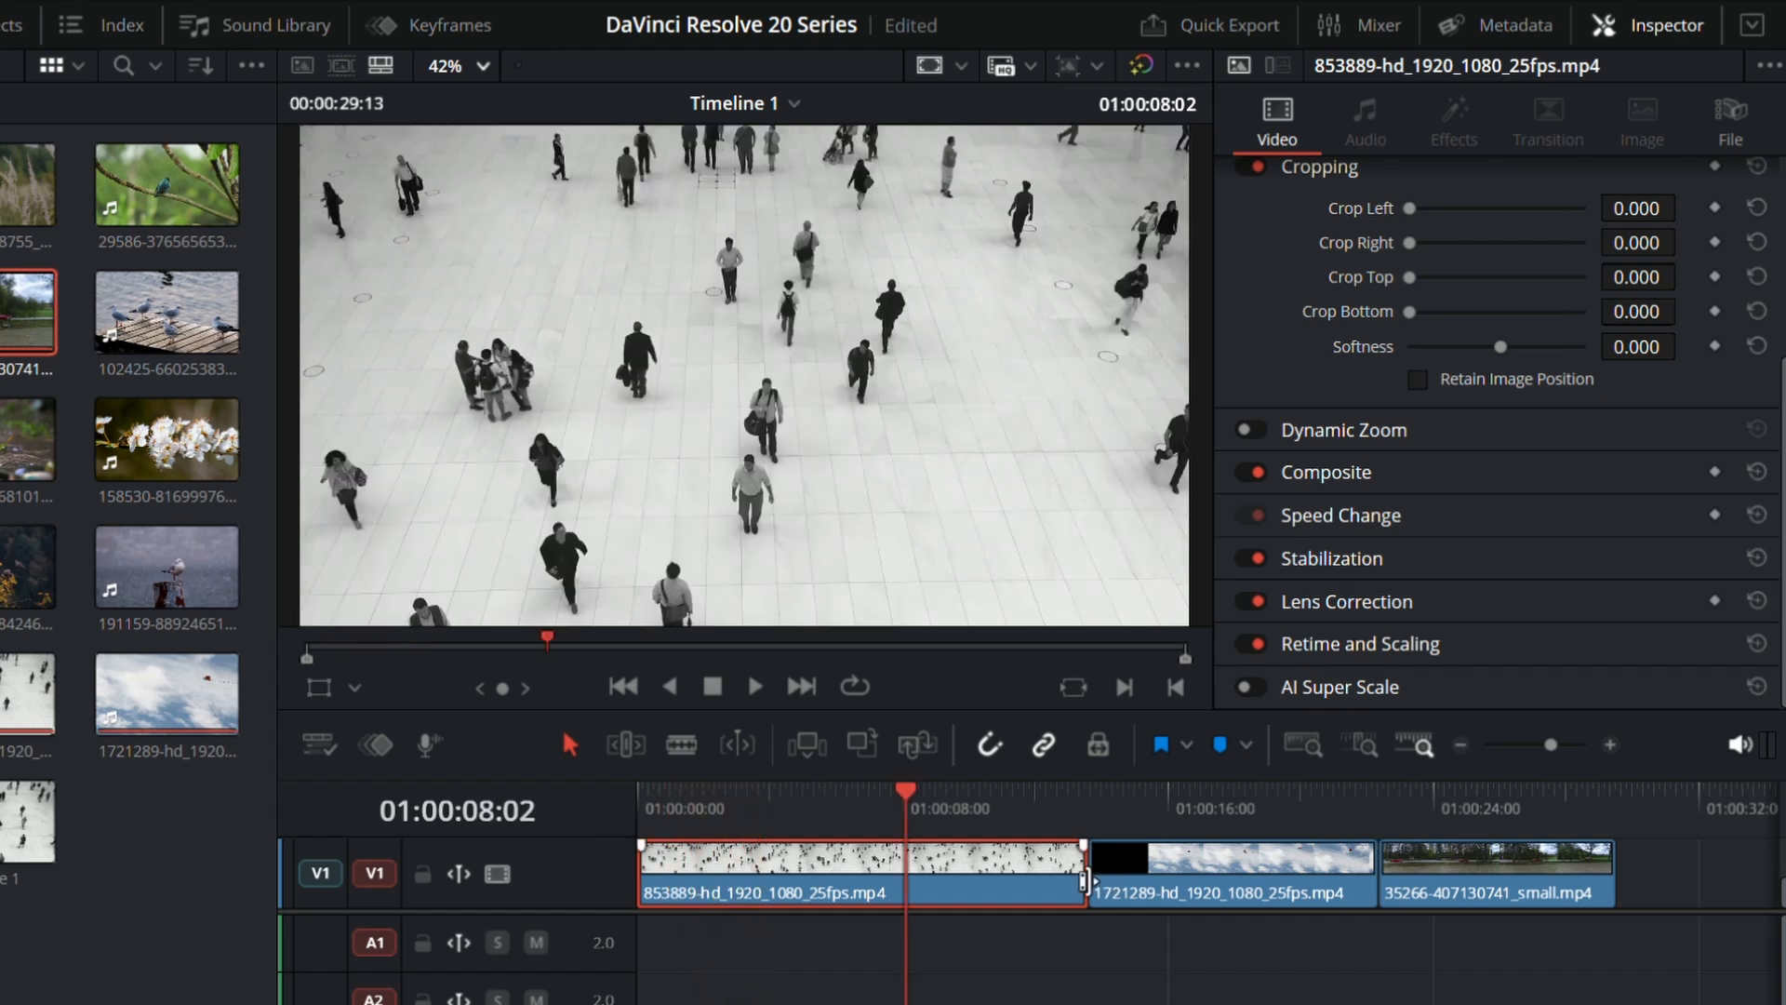
left_click_drag(1083, 880, 627, 813)
left_click(990, 896)
key("Delete")
key("space")
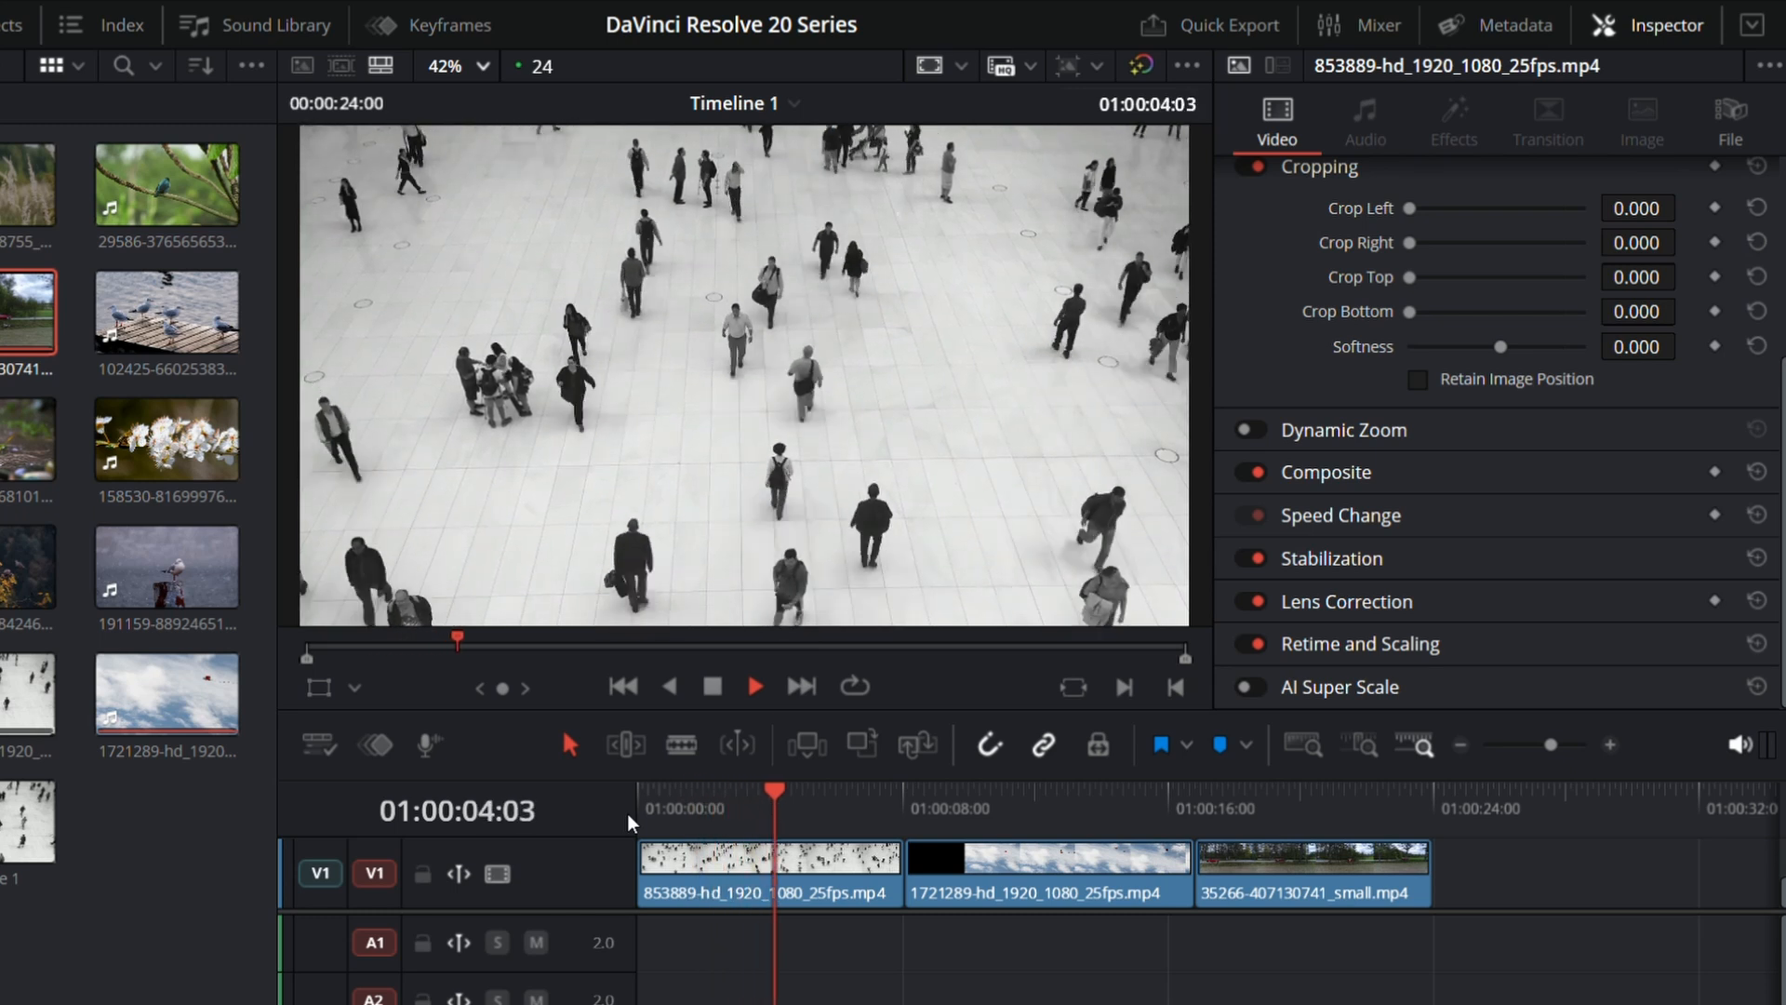
key("space")
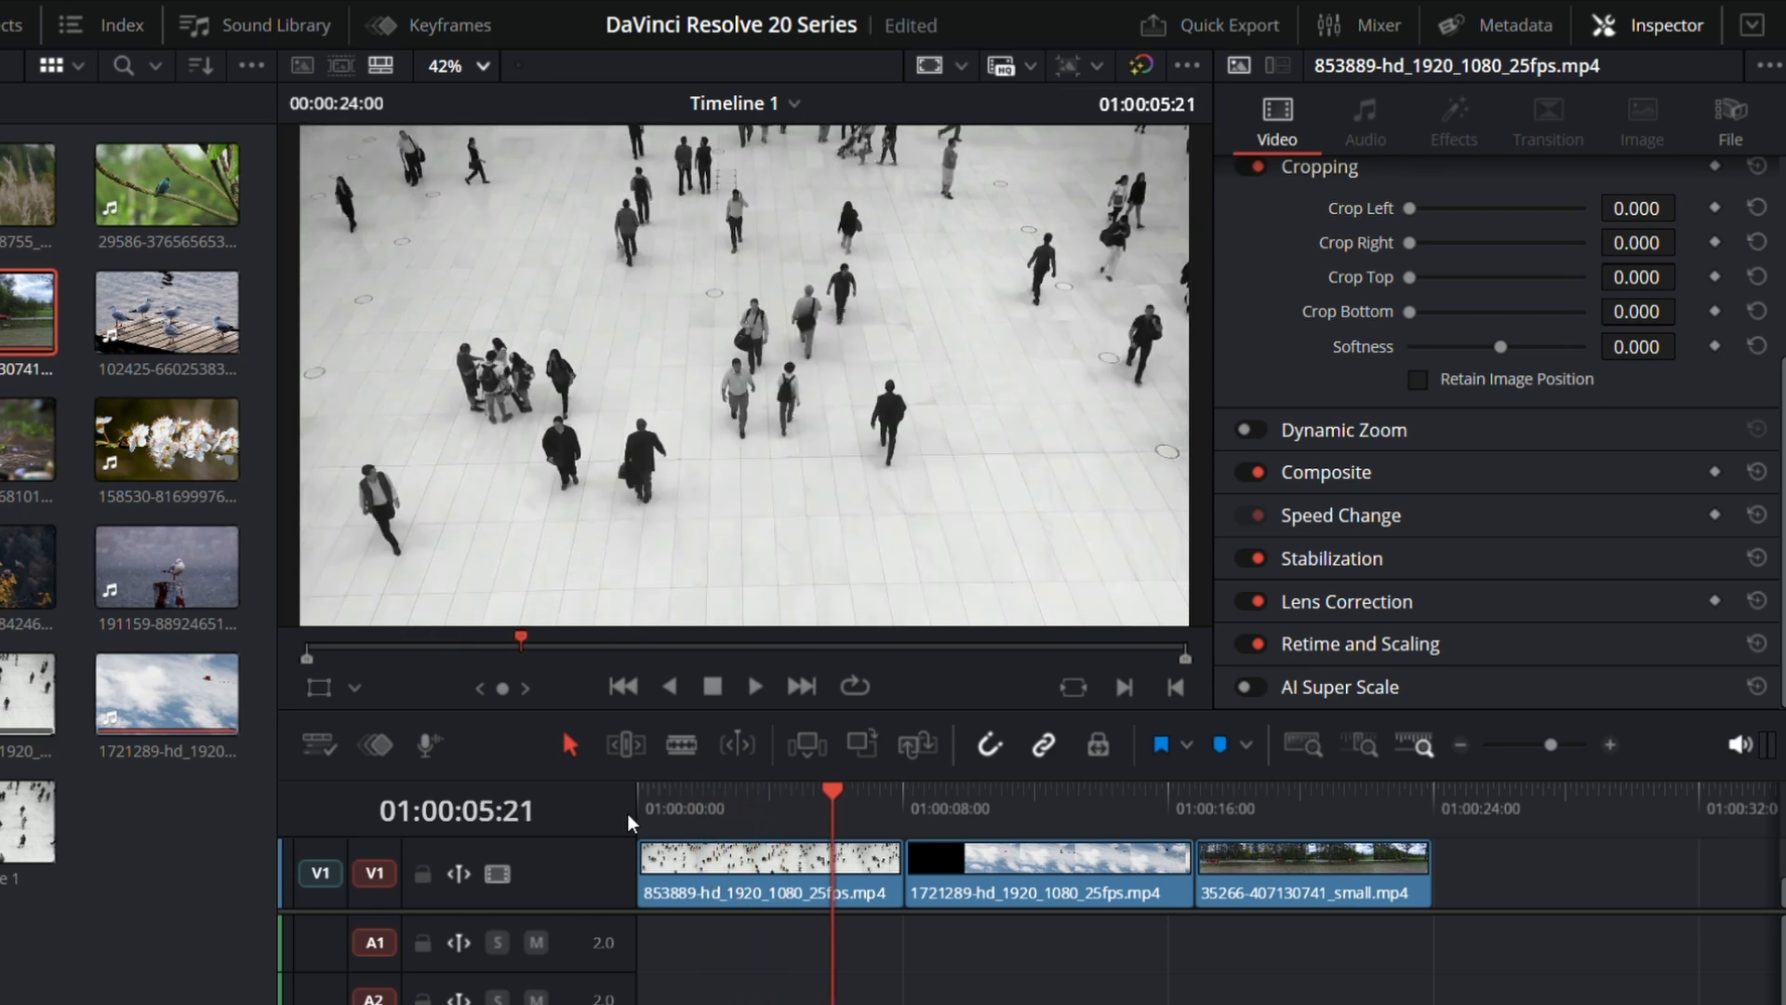
Step: Enable Dynamic Zoom on the 853889 clip and play the timeline from its start
left_click(746, 889)
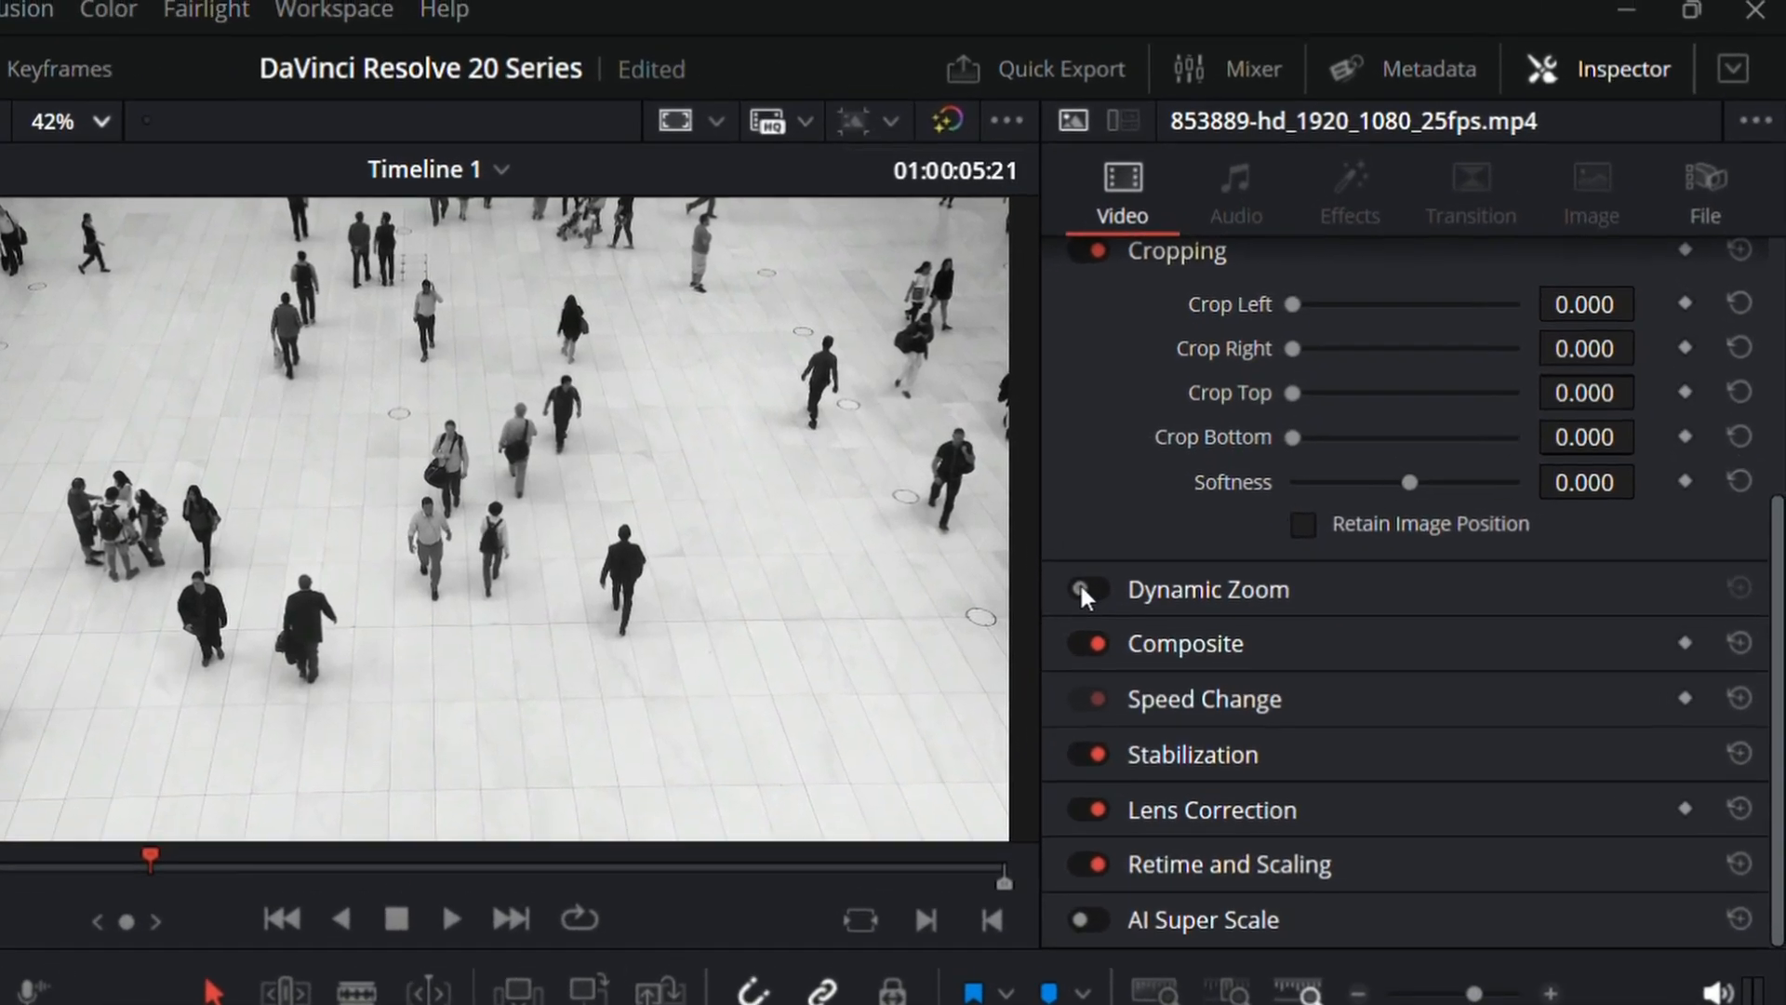
left_click(1081, 589)
key("Home")
key("space")
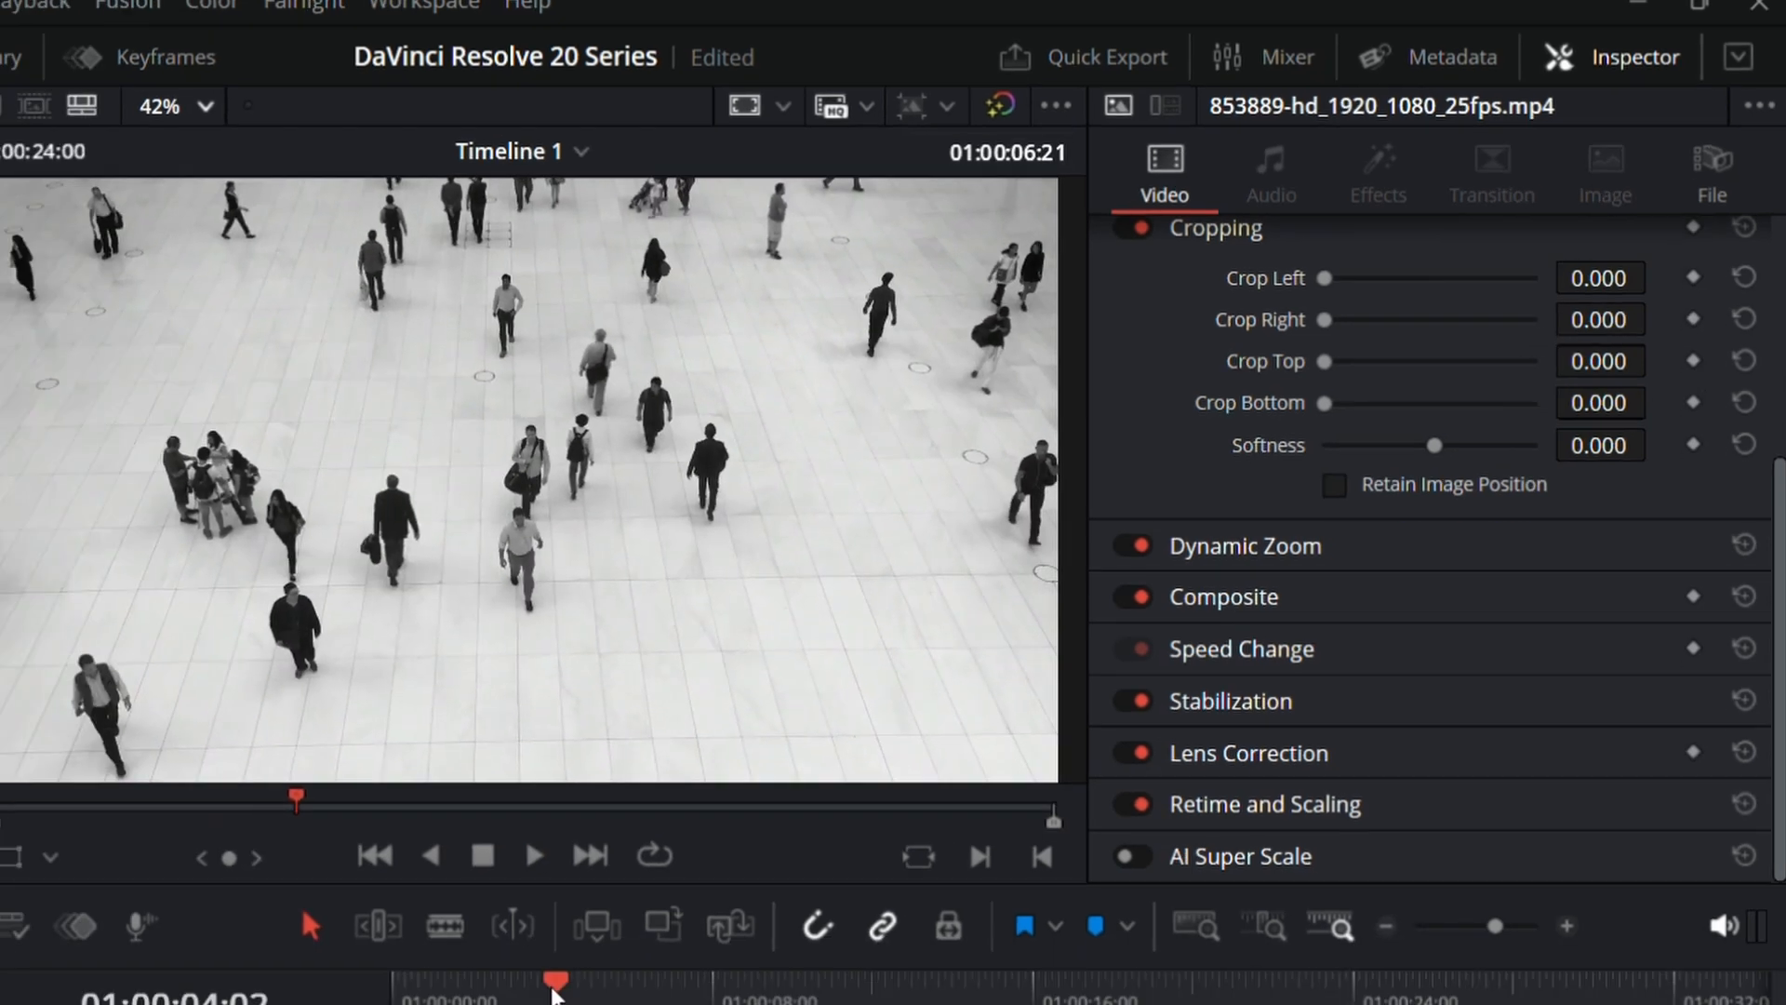
Step: Shorten the 853889 clip to about 4 seconds, close the gap after it, and preview the dynamic zoom
left_click_drag(556, 995, 550, 996)
left_click_drag(907, 881, 614, 824)
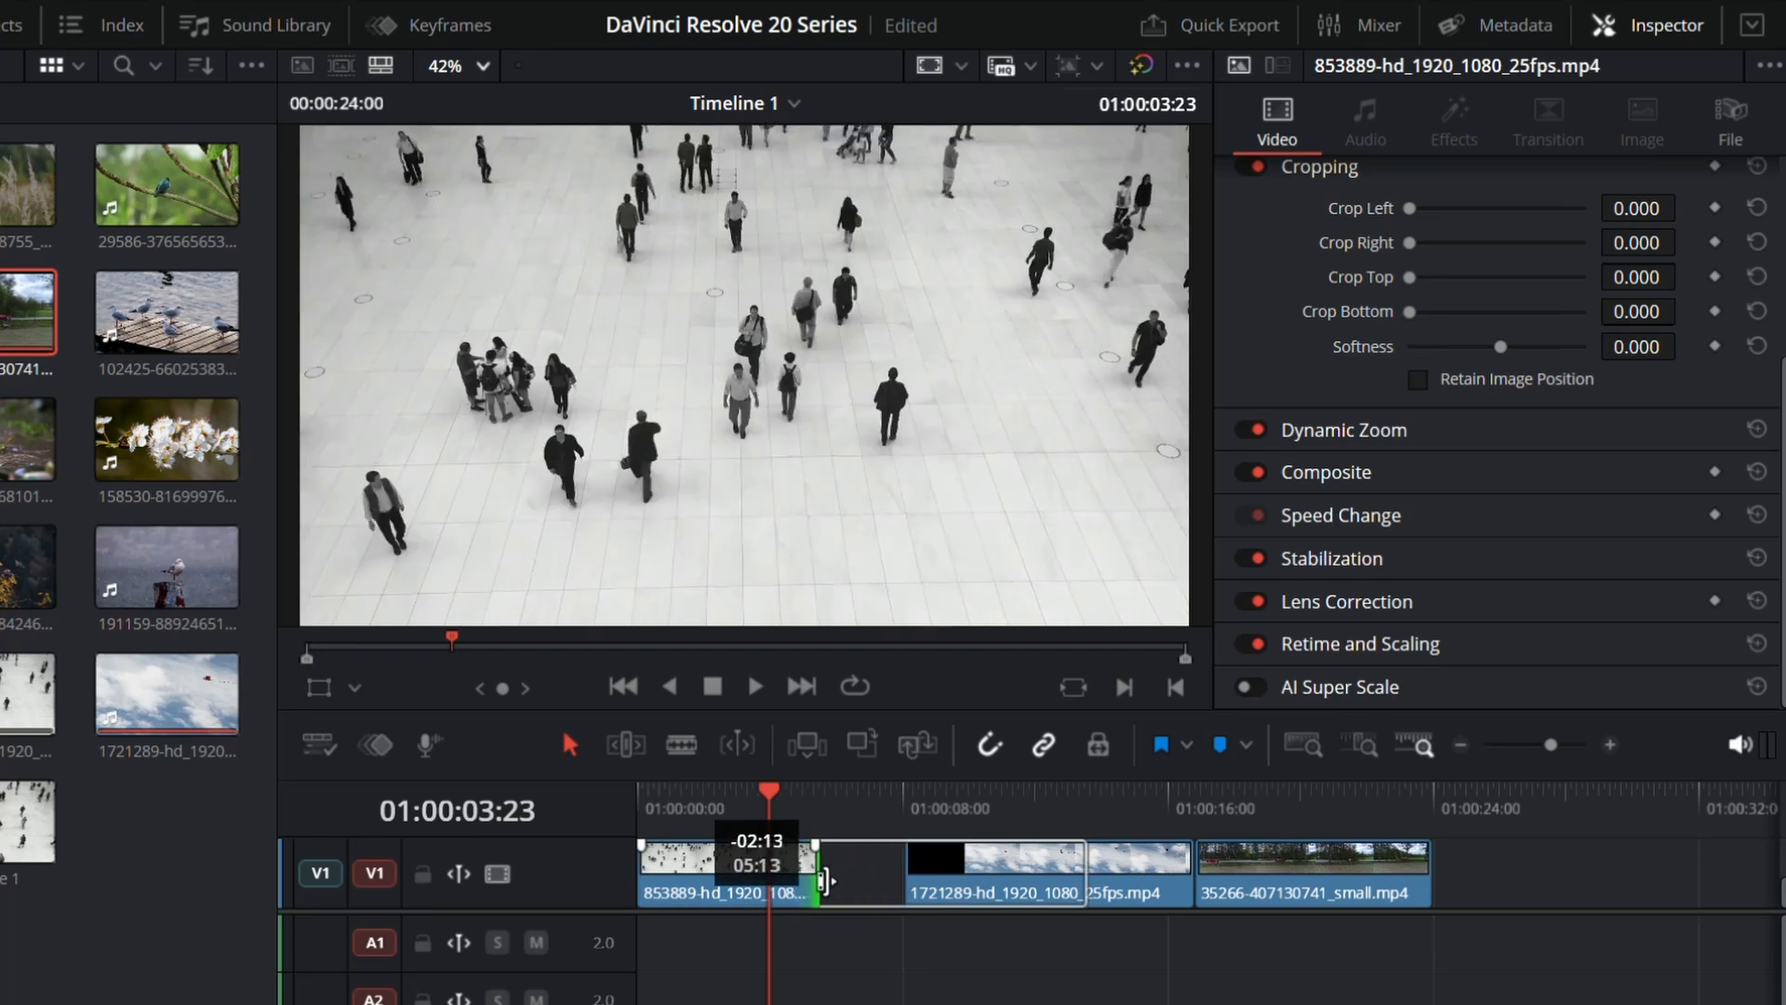
left_click(849, 858)
key("Delete")
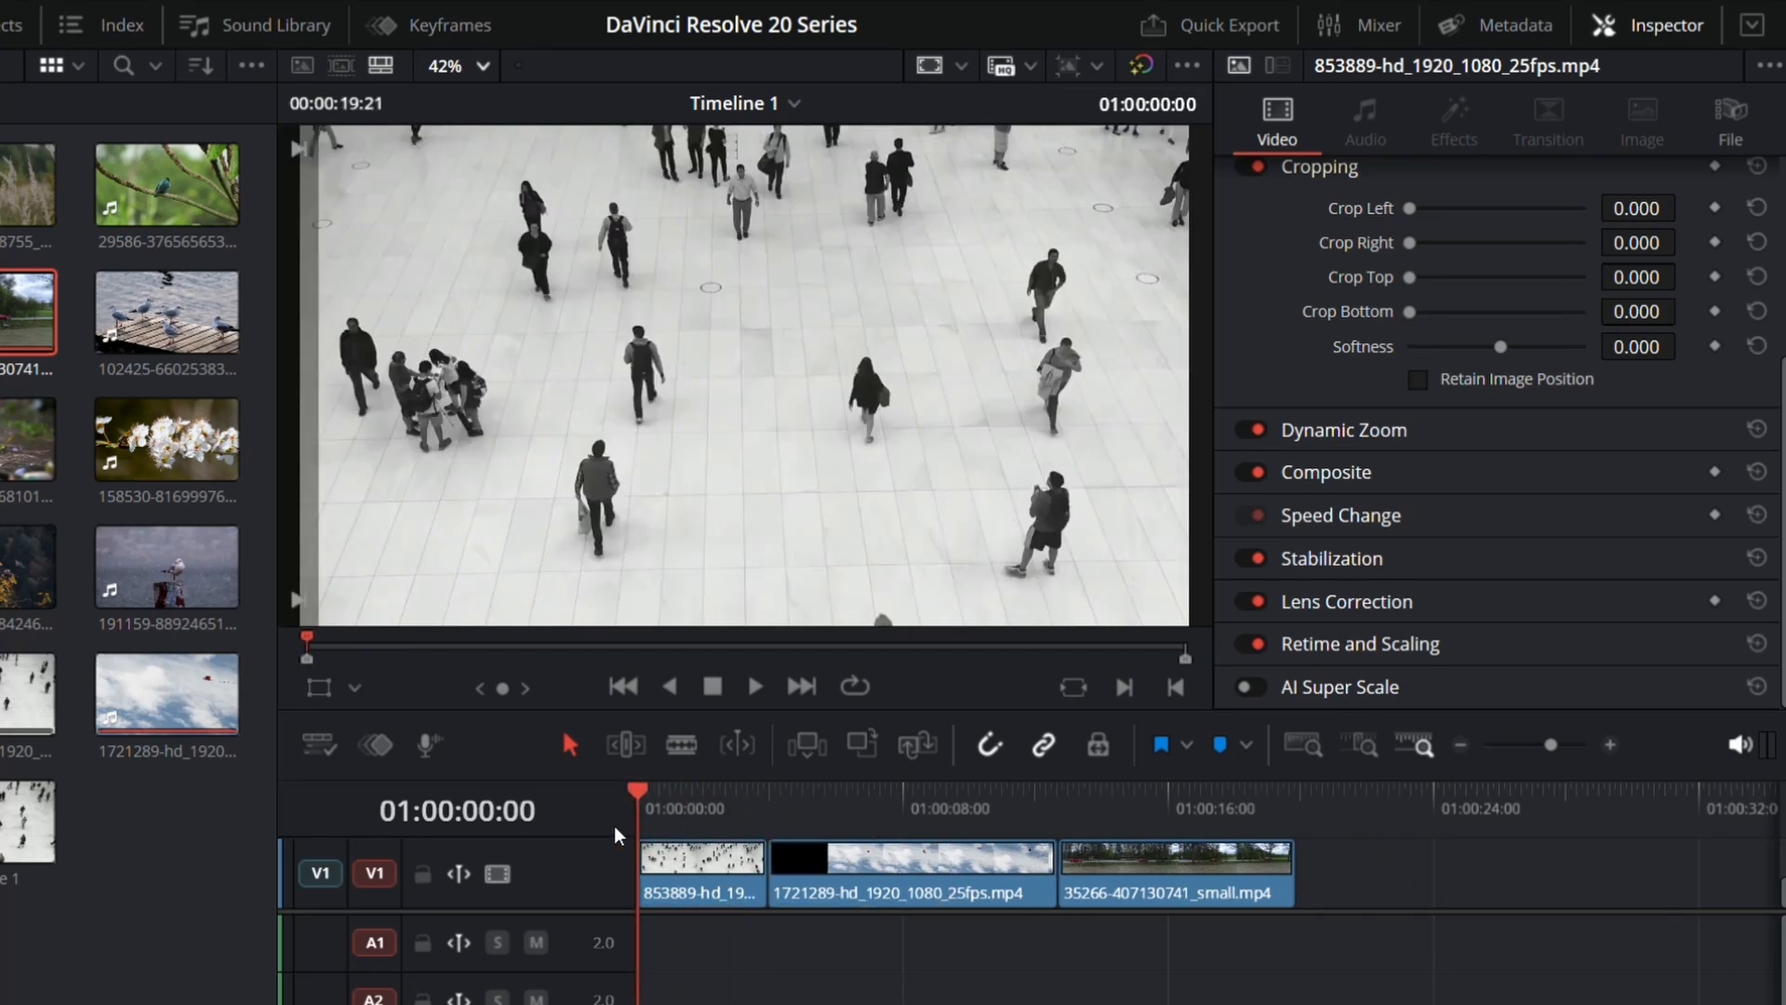
key("space")
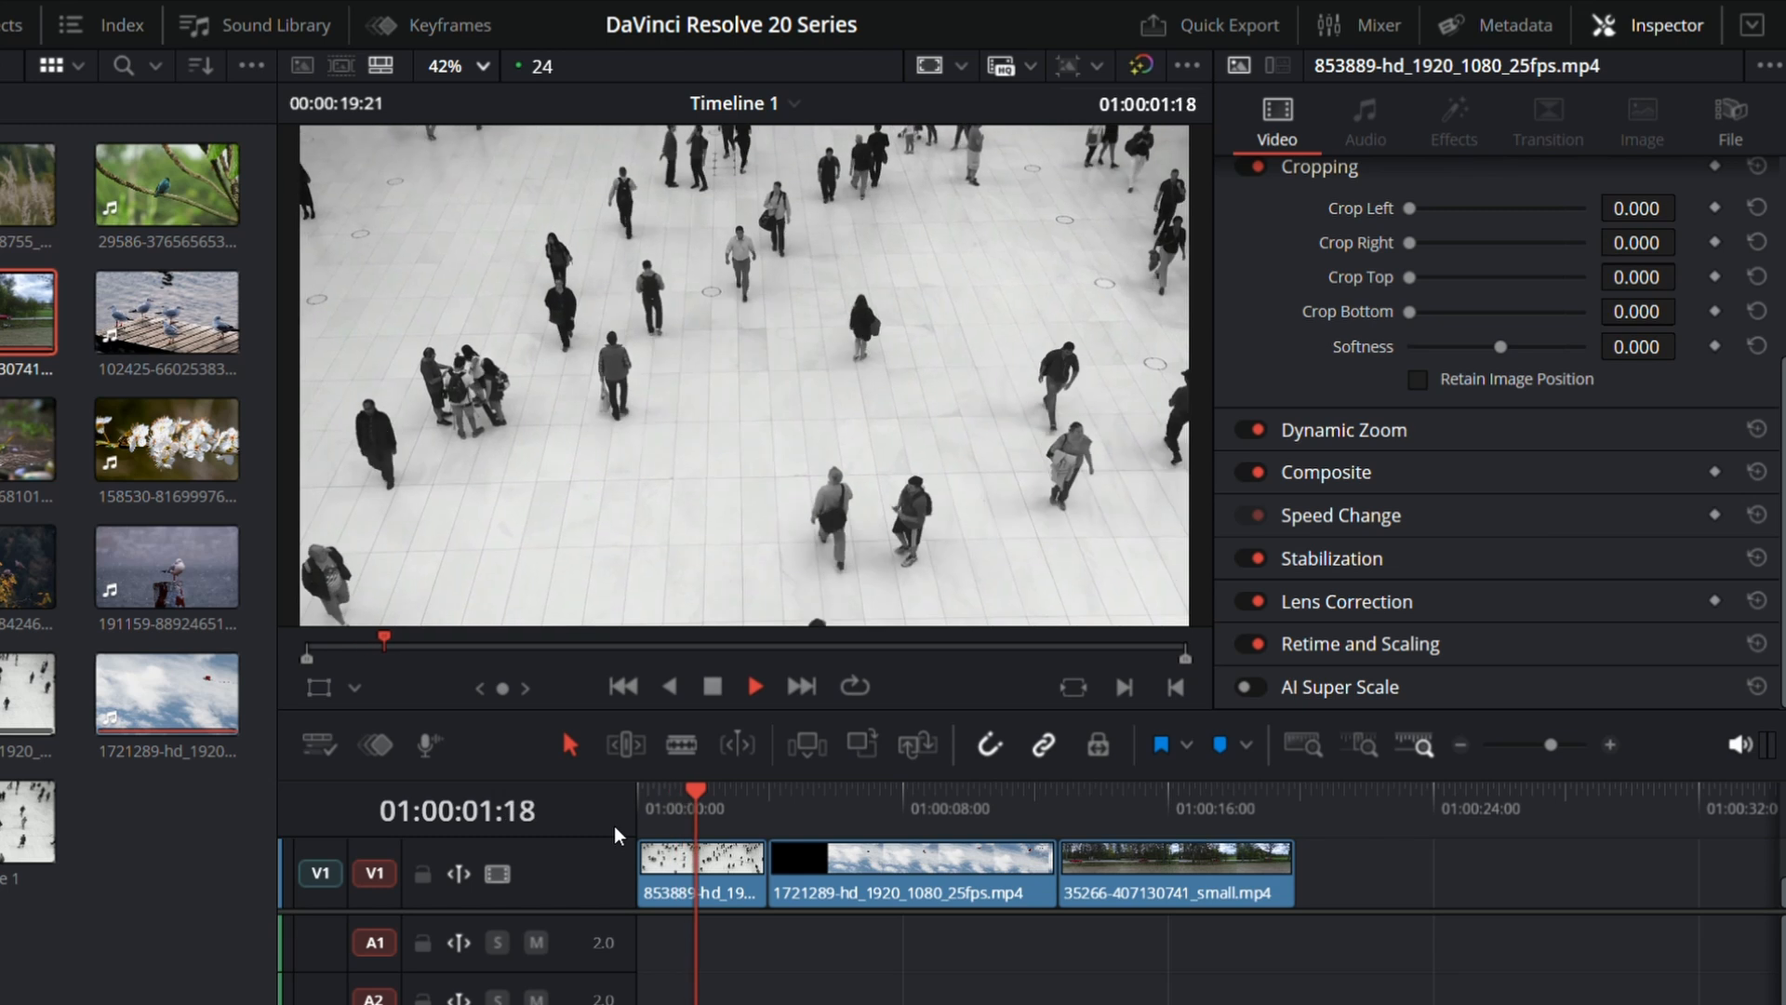
key("space")
Step: Try swapping the 853889 clip's Dynamic Zoom direction with a playback from the start, and reset the Dynamic Zoom settings
left_click(713, 875)
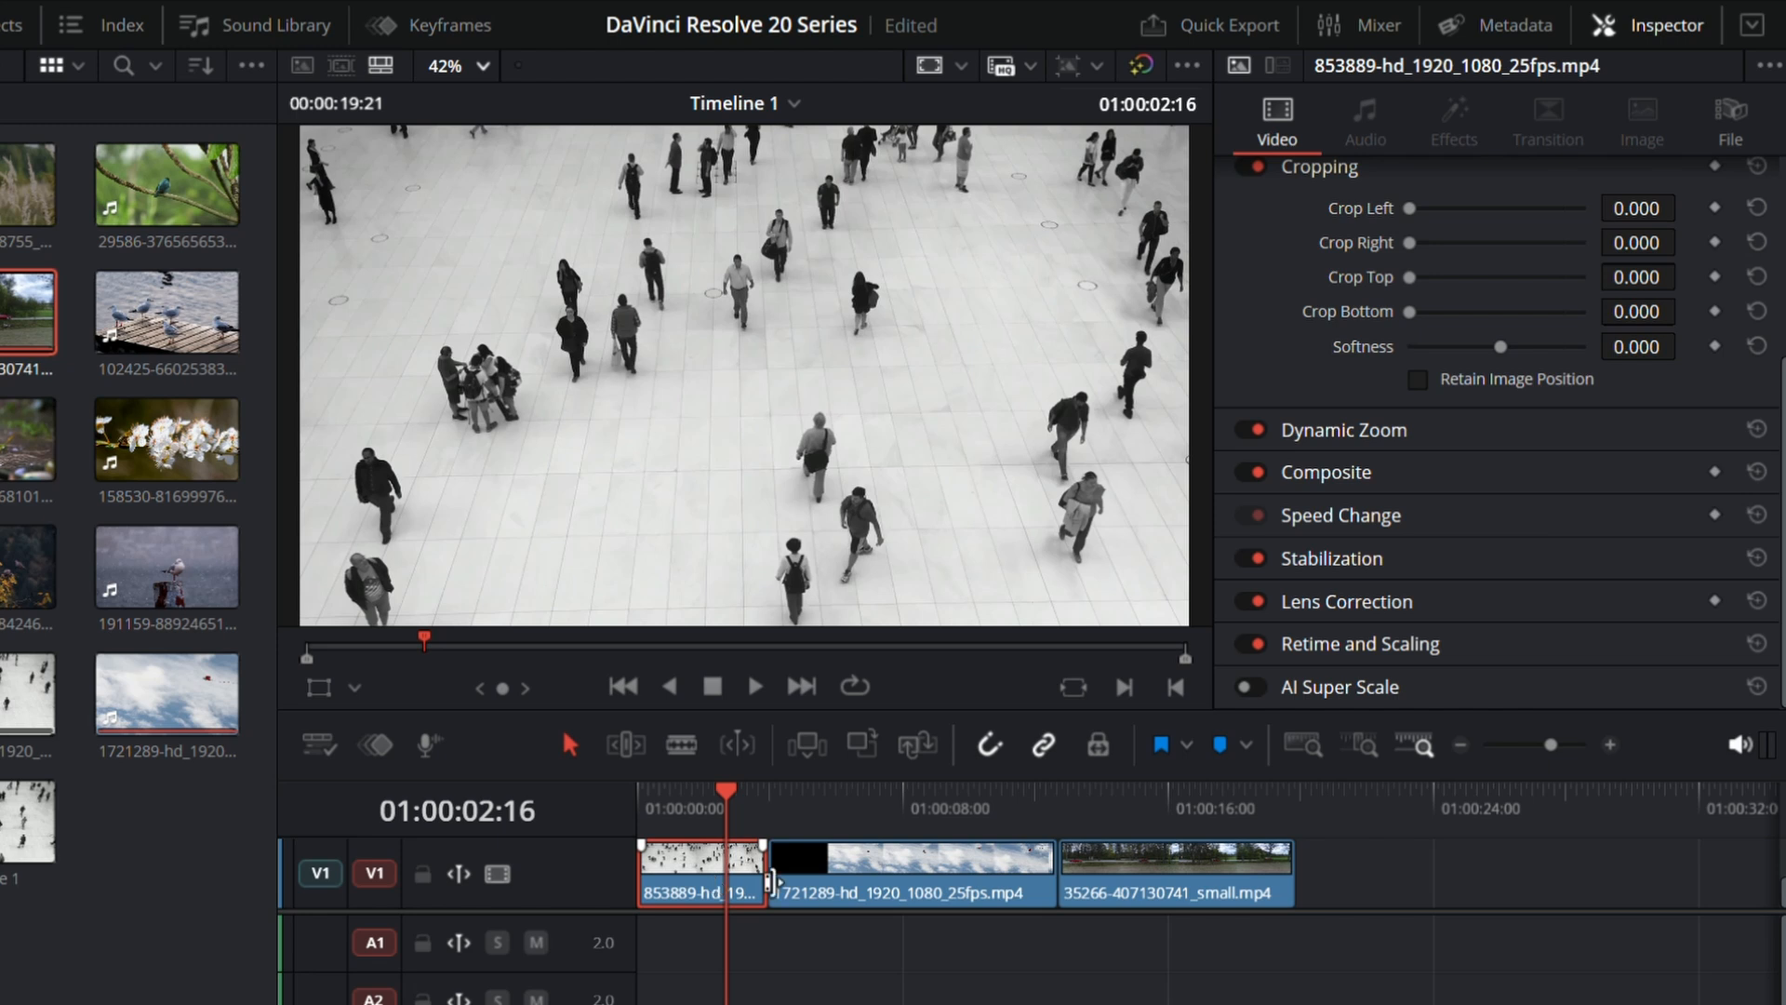
left_click(1342, 432)
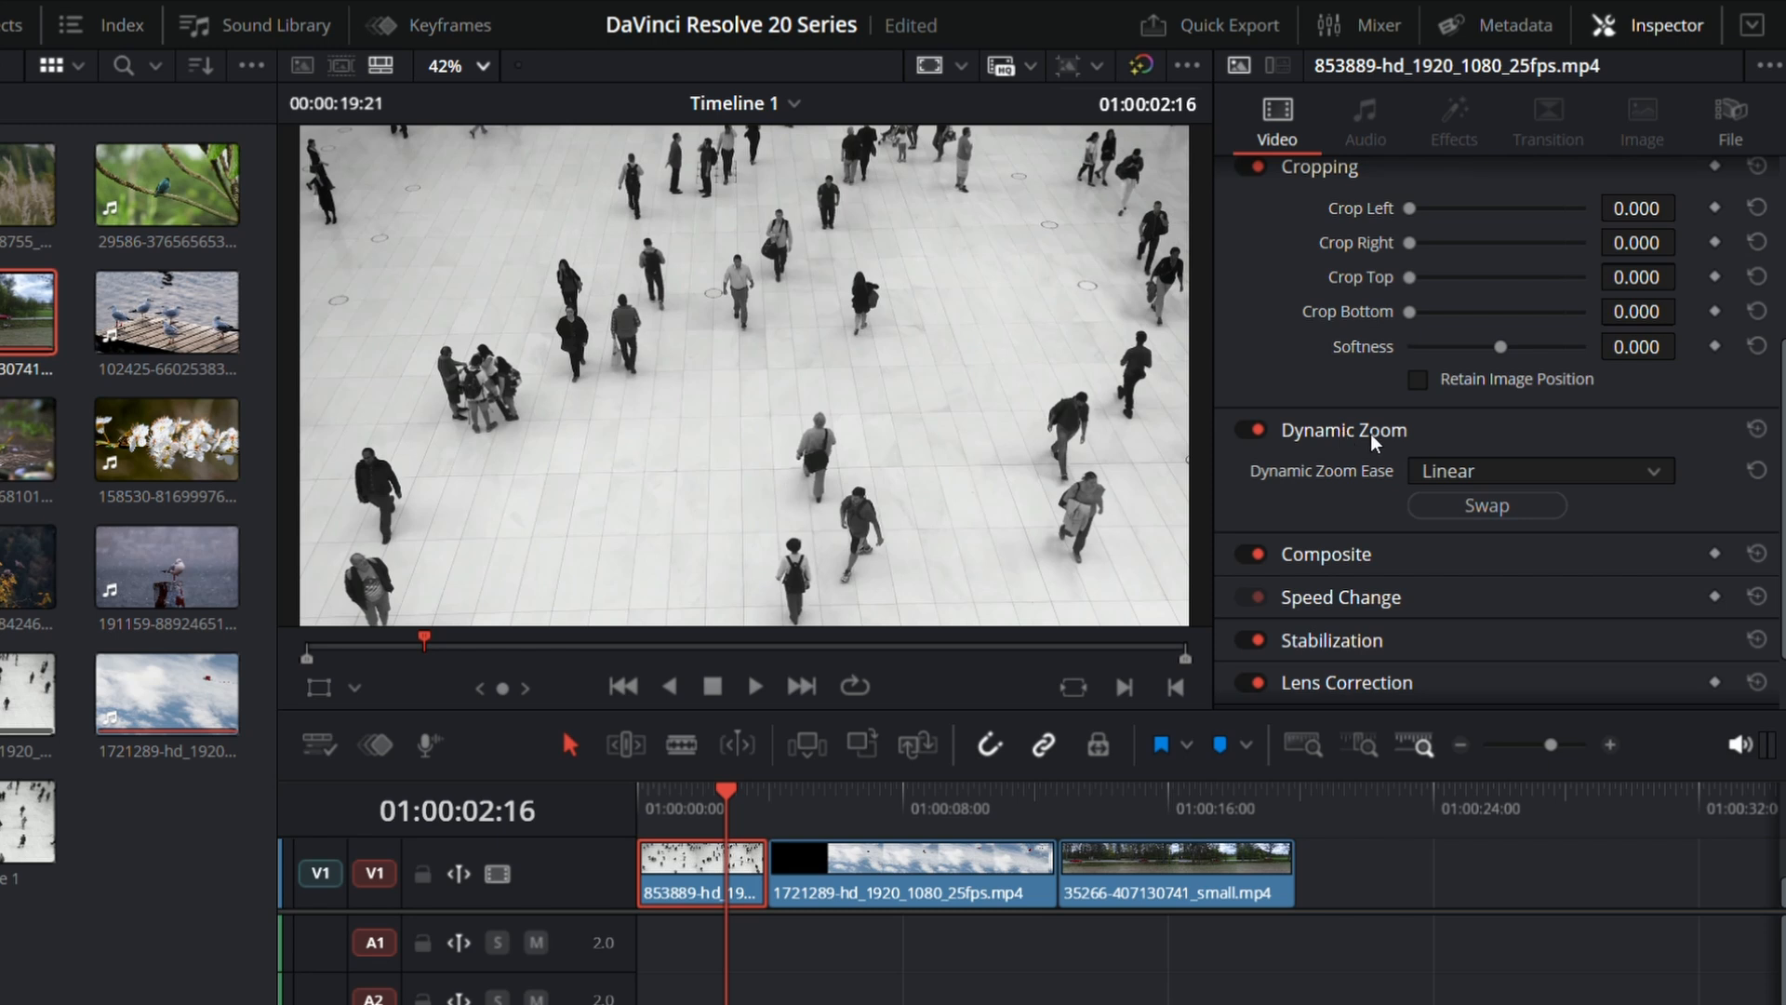
left_click(1502, 502)
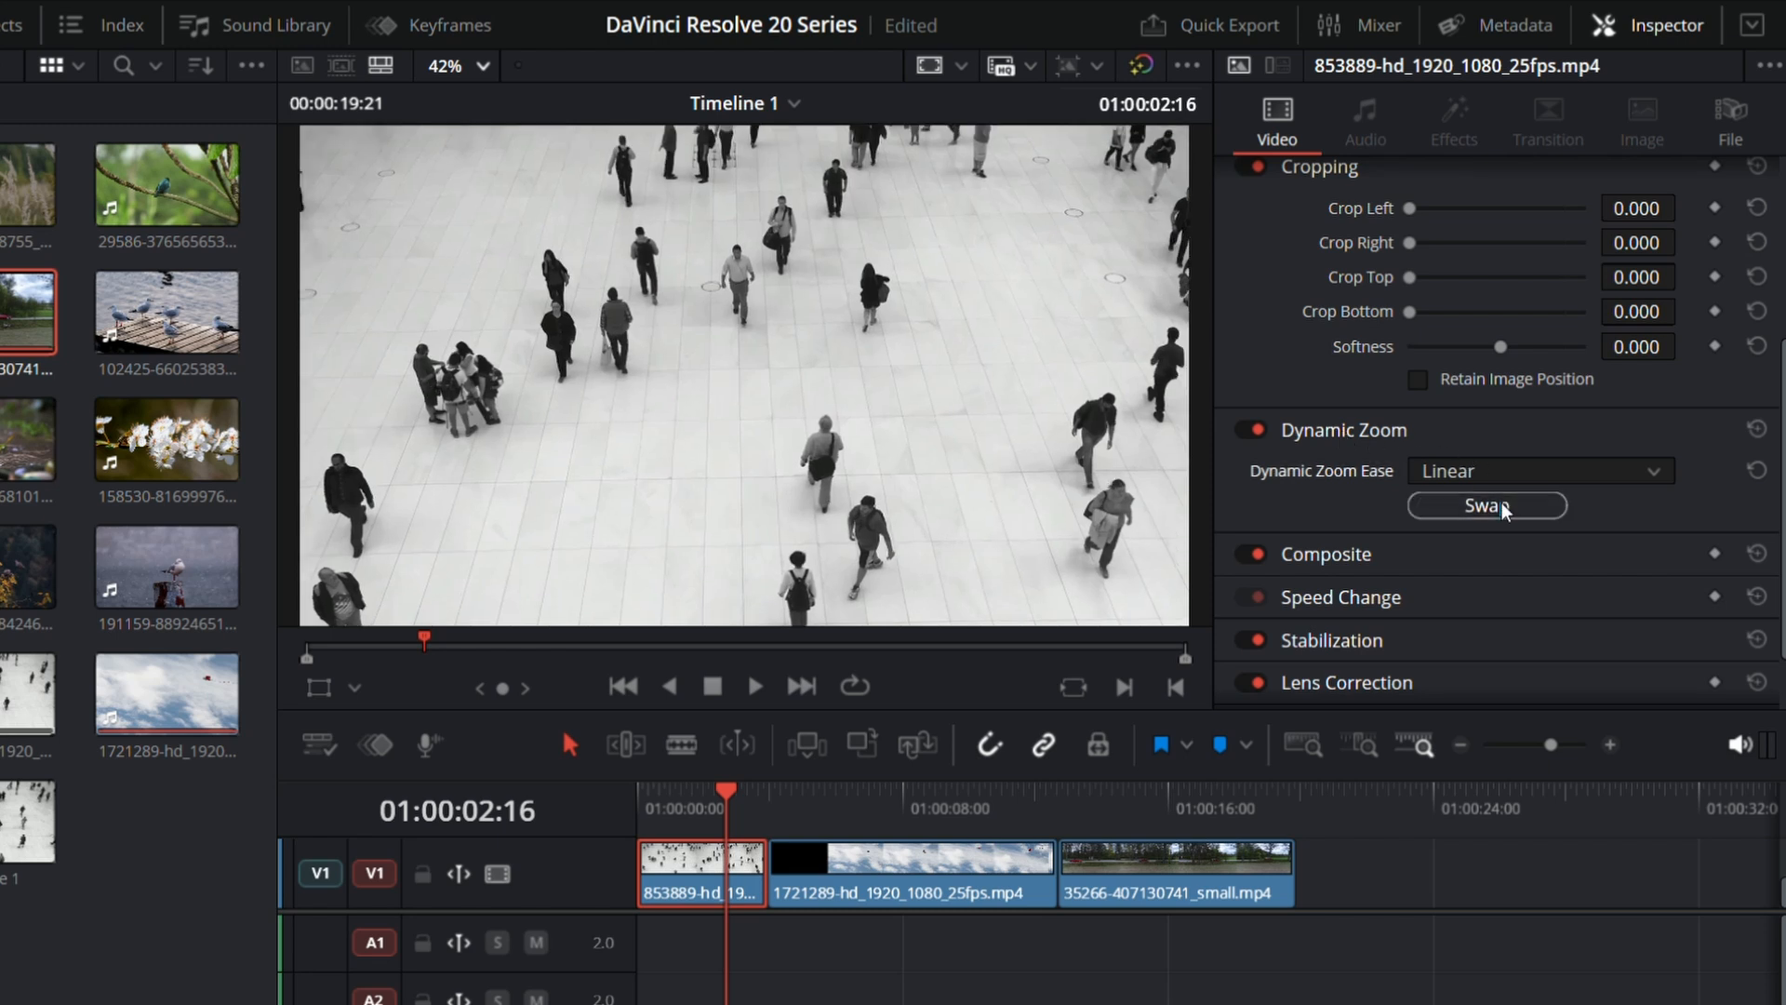
key("Home")
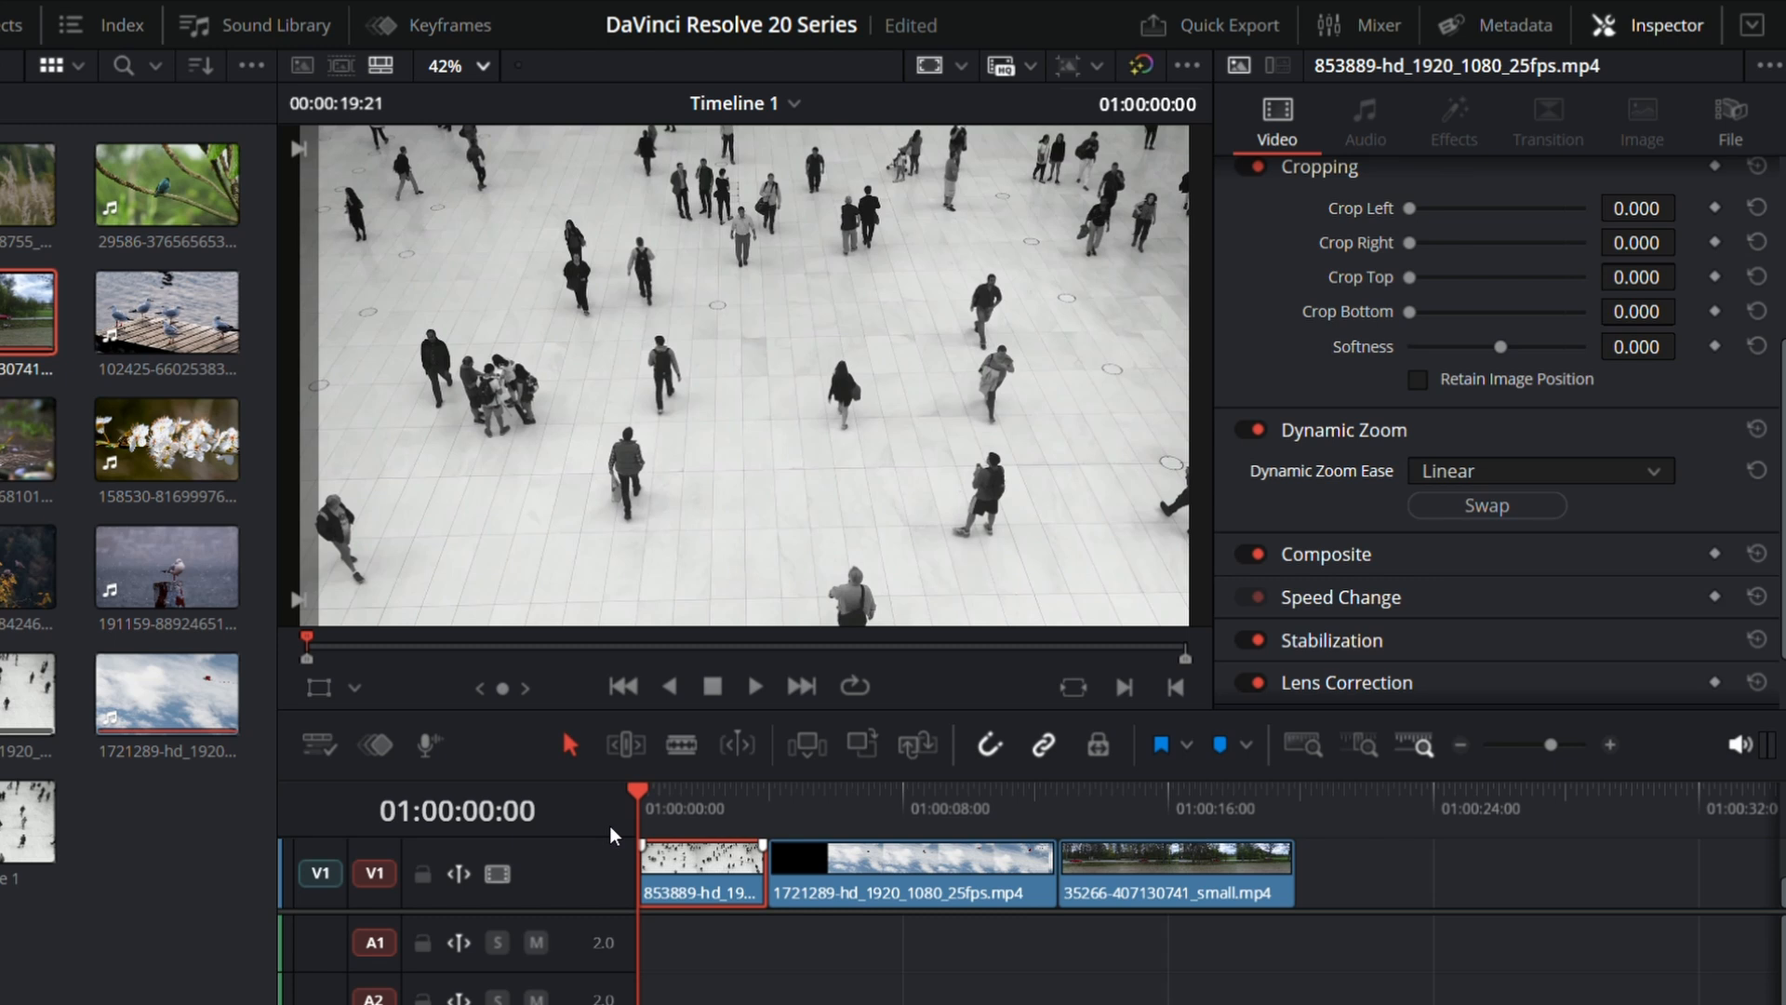
key("space")
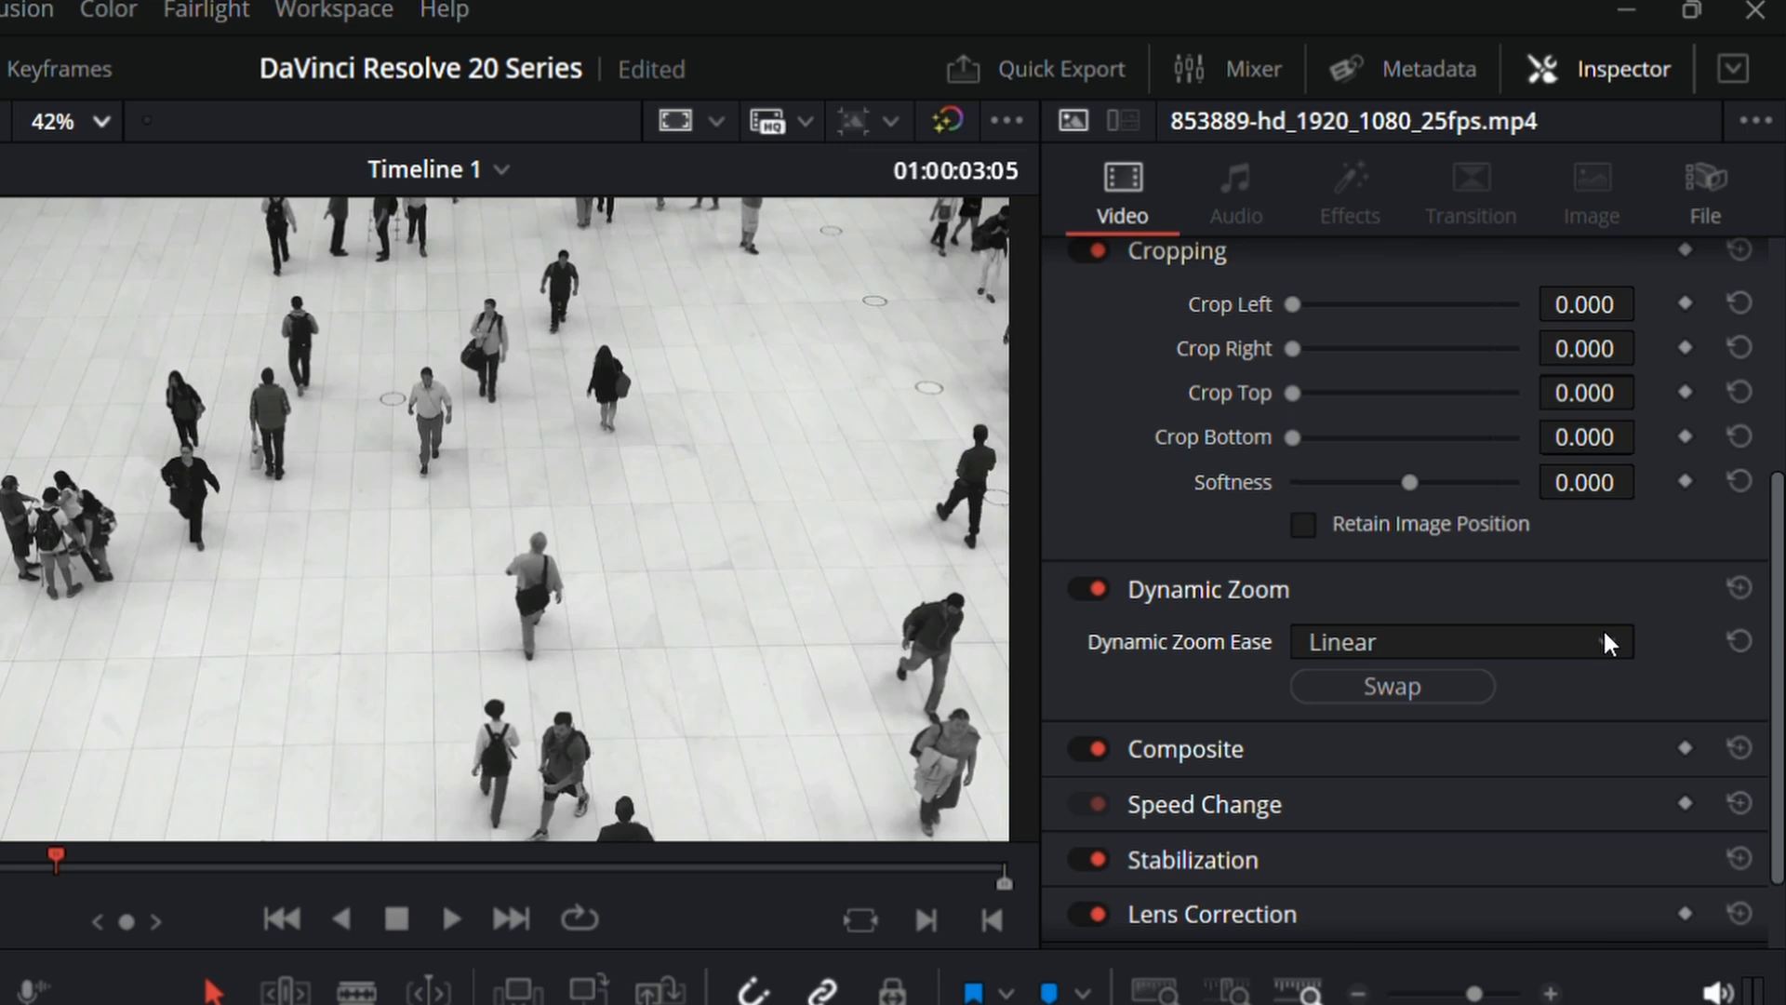
left_click(1739, 588)
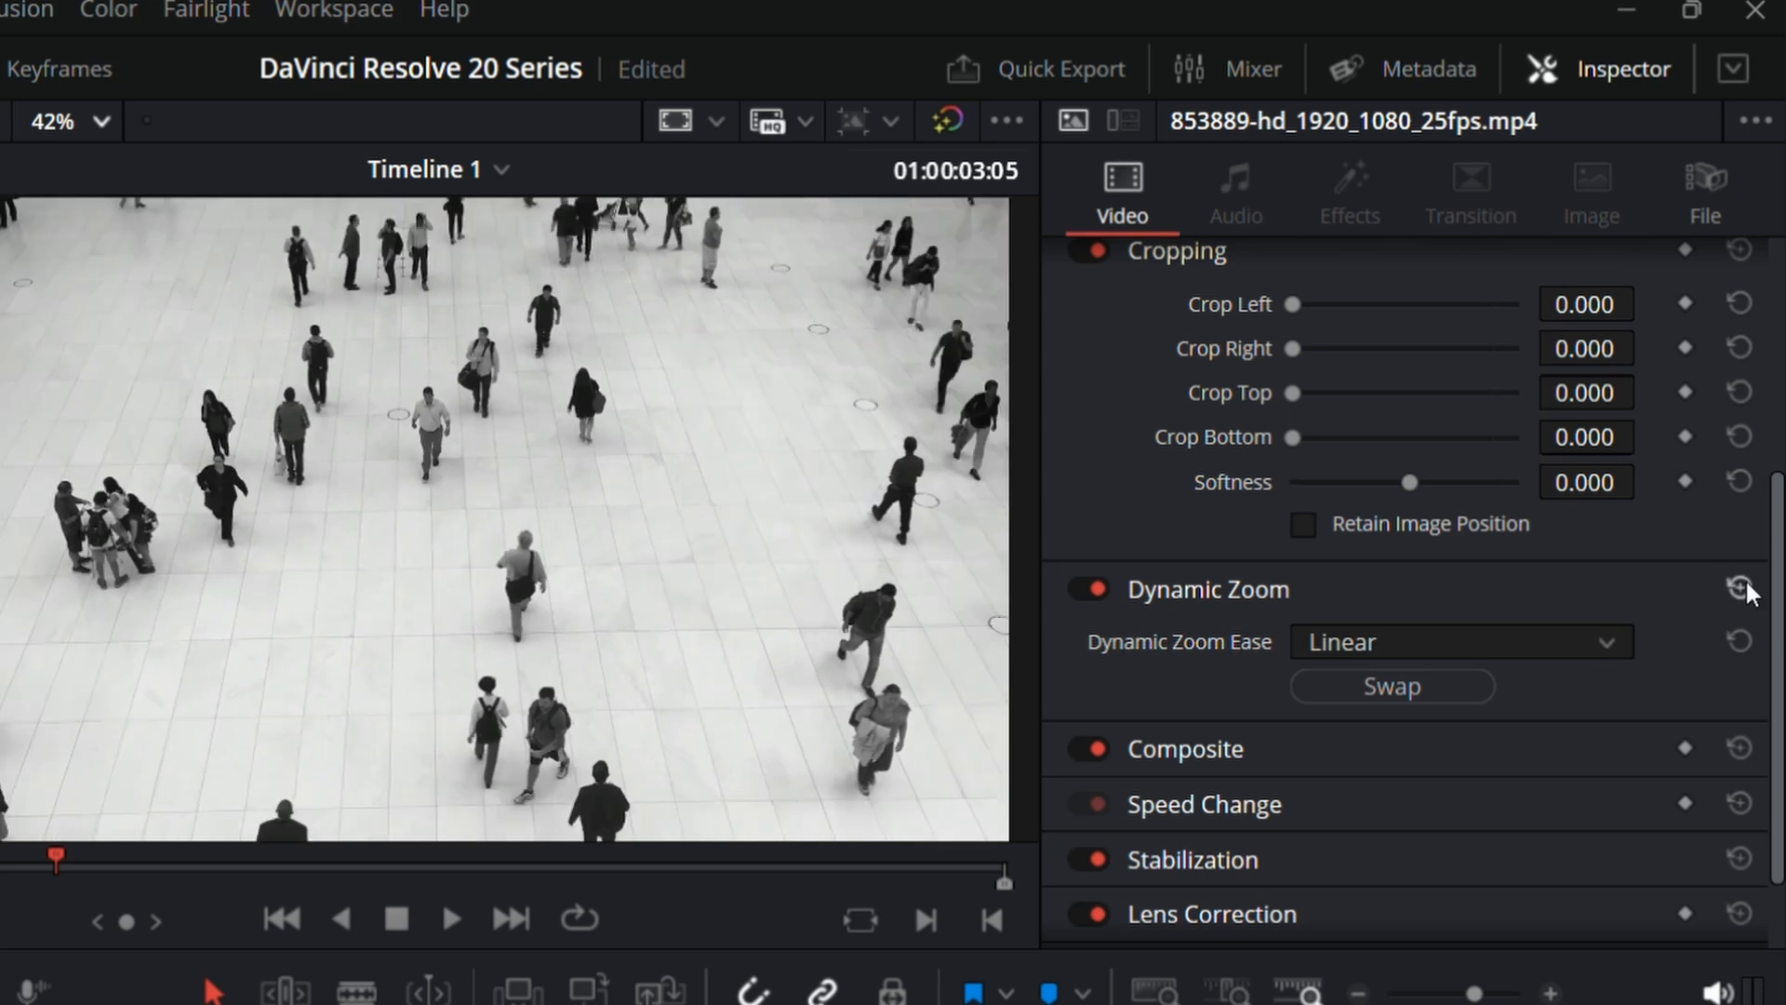
Step: Try Composite opacity values of 0.00 and 45.04 on the 1721289 clip, and set its opacity to 25.19
scroll(1197, 658, "down", 2)
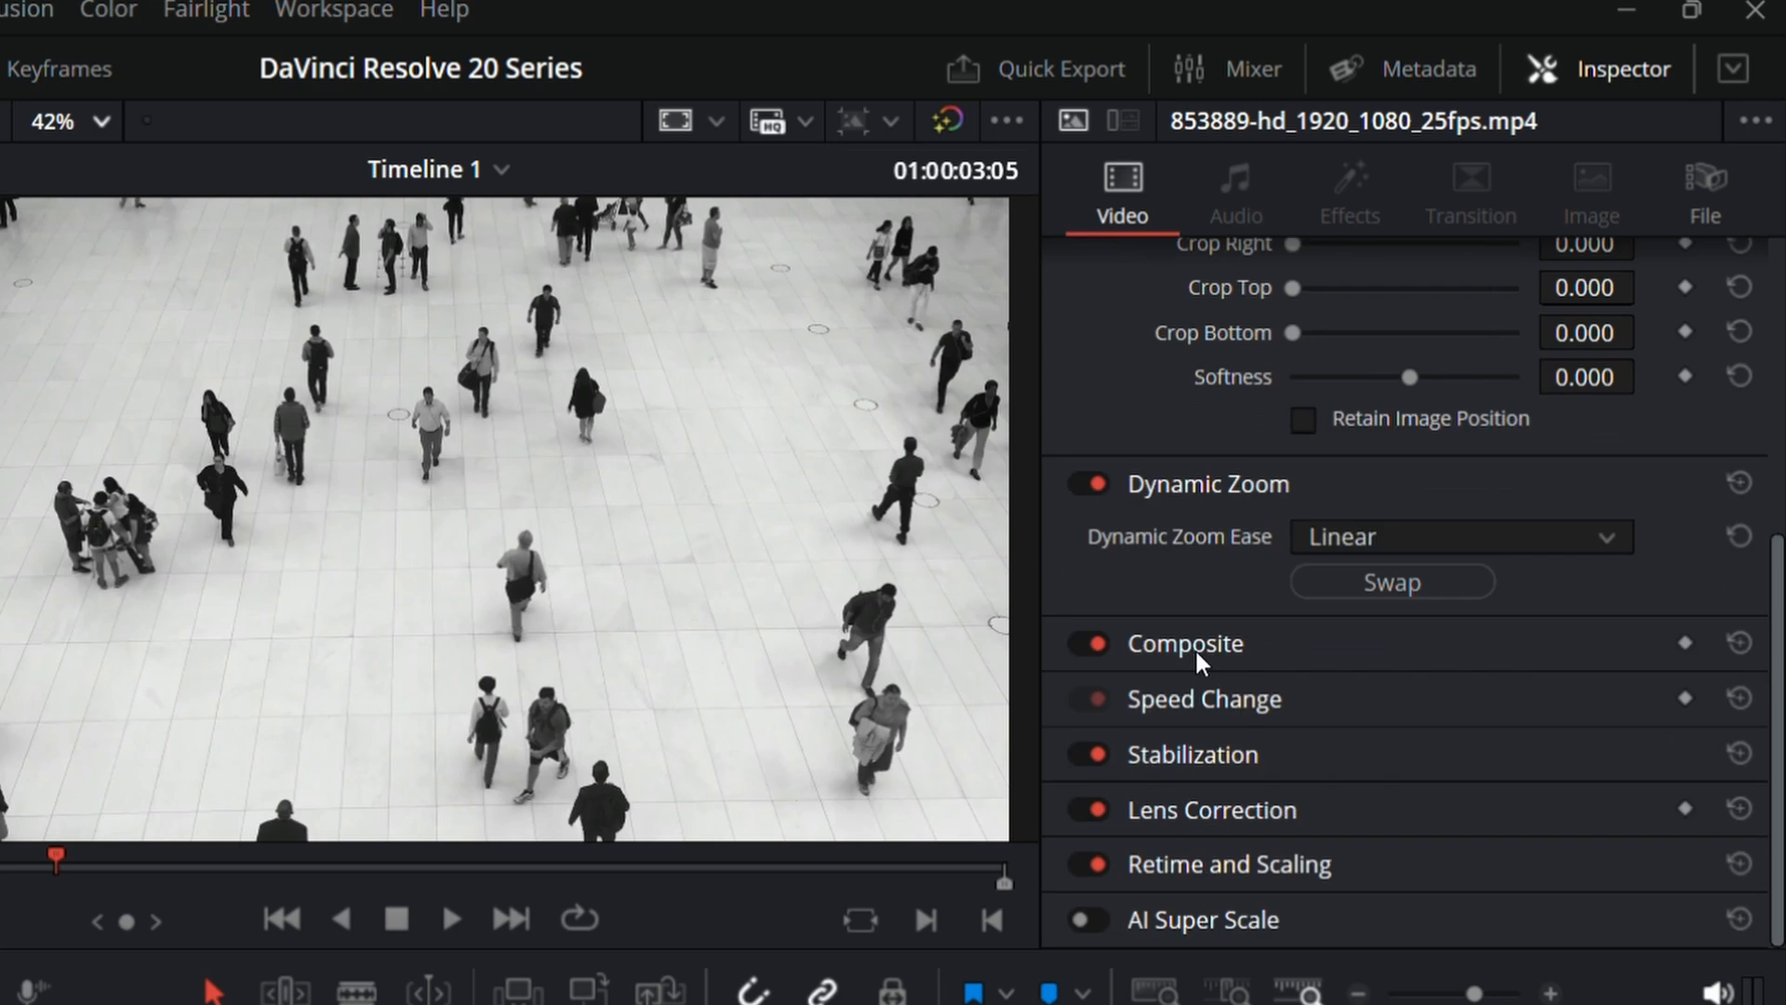
left_click(1207, 637)
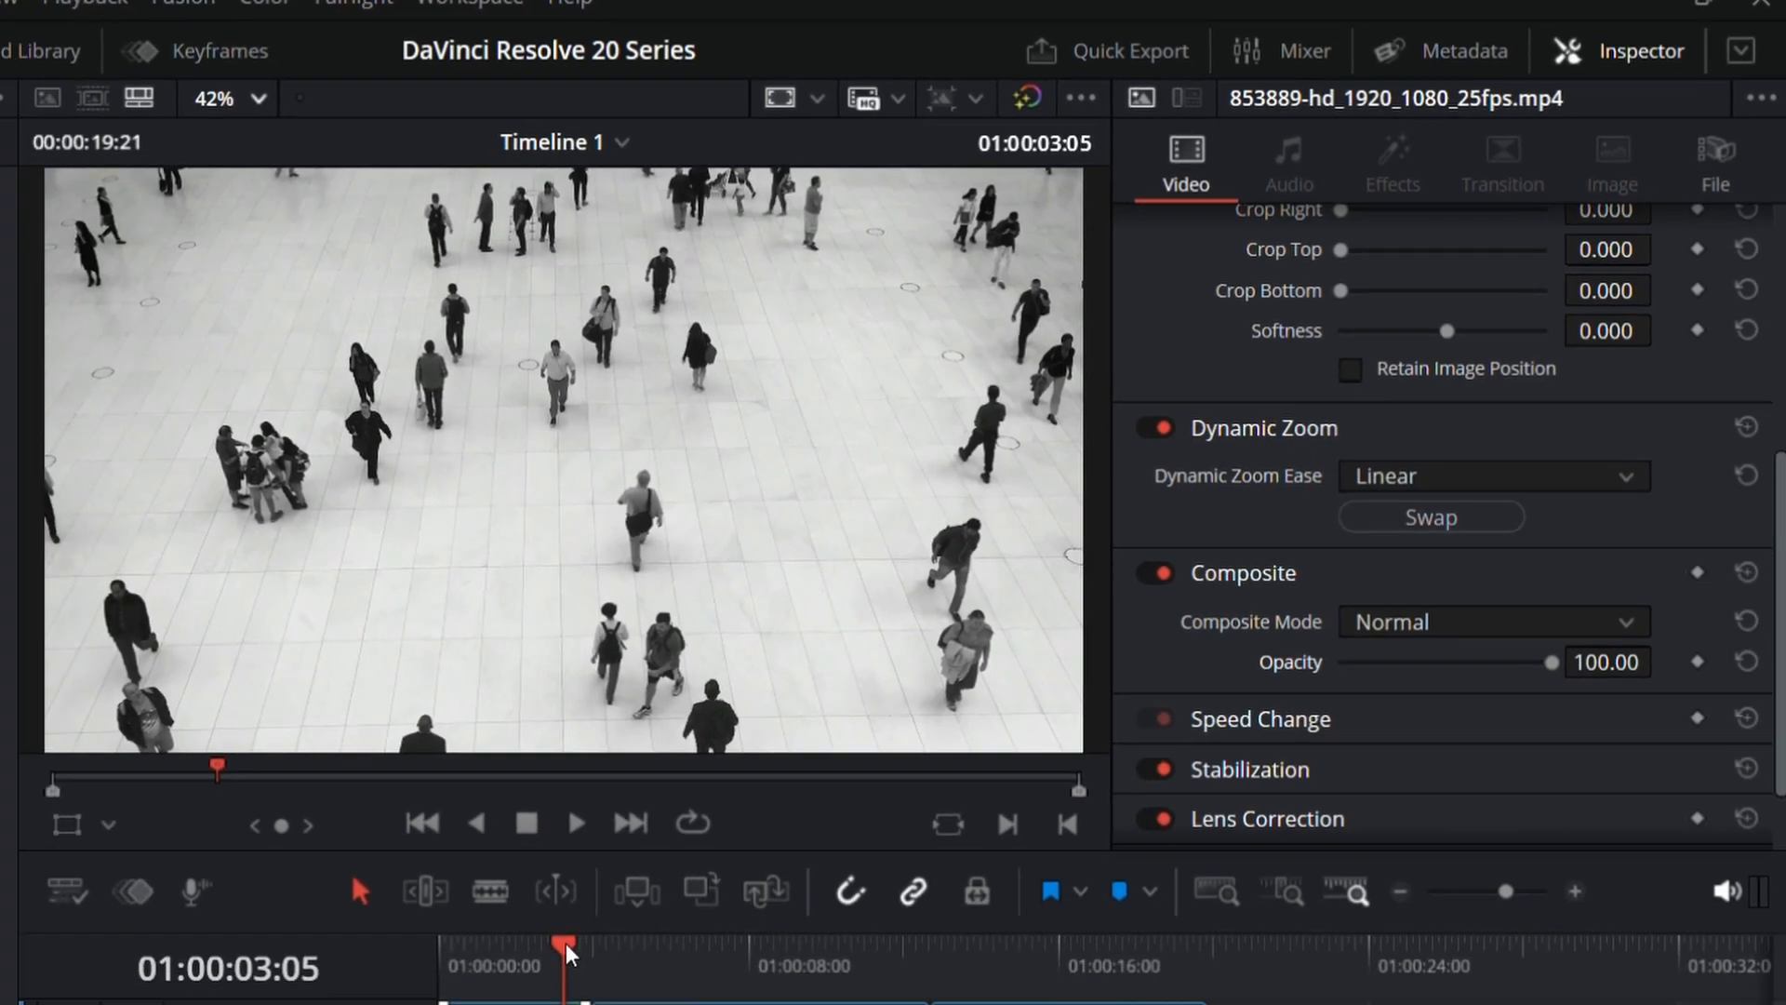
left_click_drag(566, 948, 870, 786)
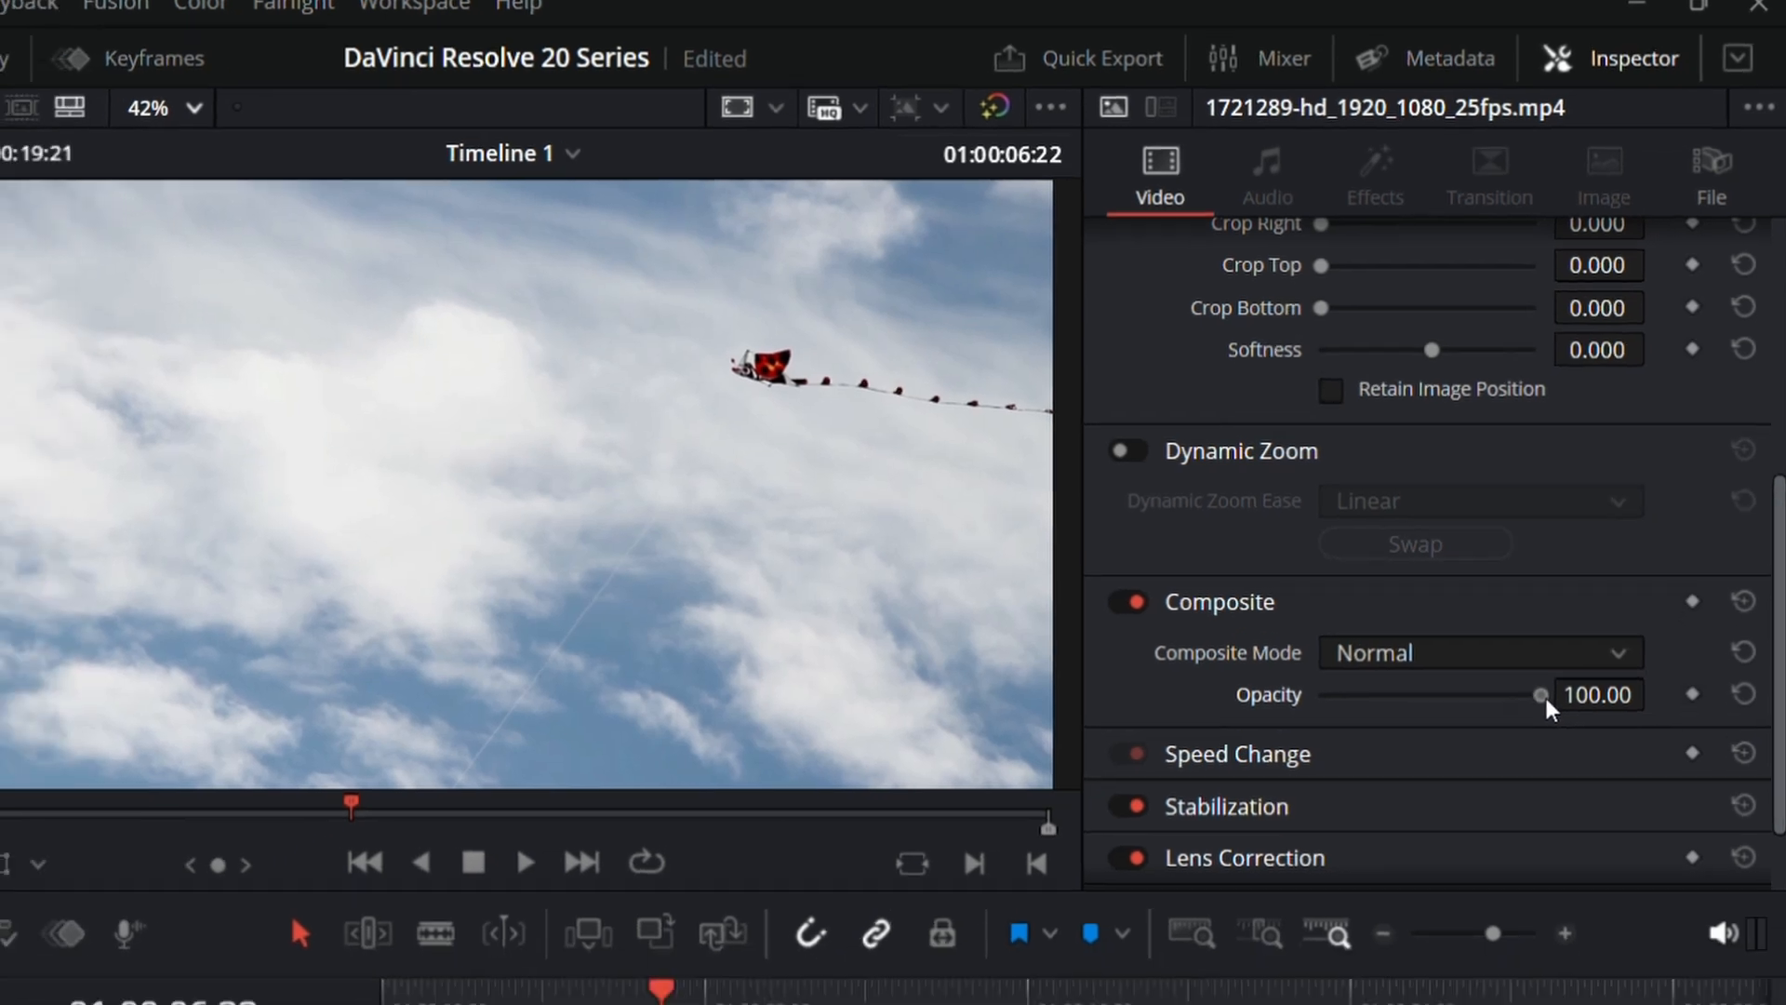
left_click_drag(1519, 740, 1342, 752)
left_click_drag(1436, 578, 1344, 583)
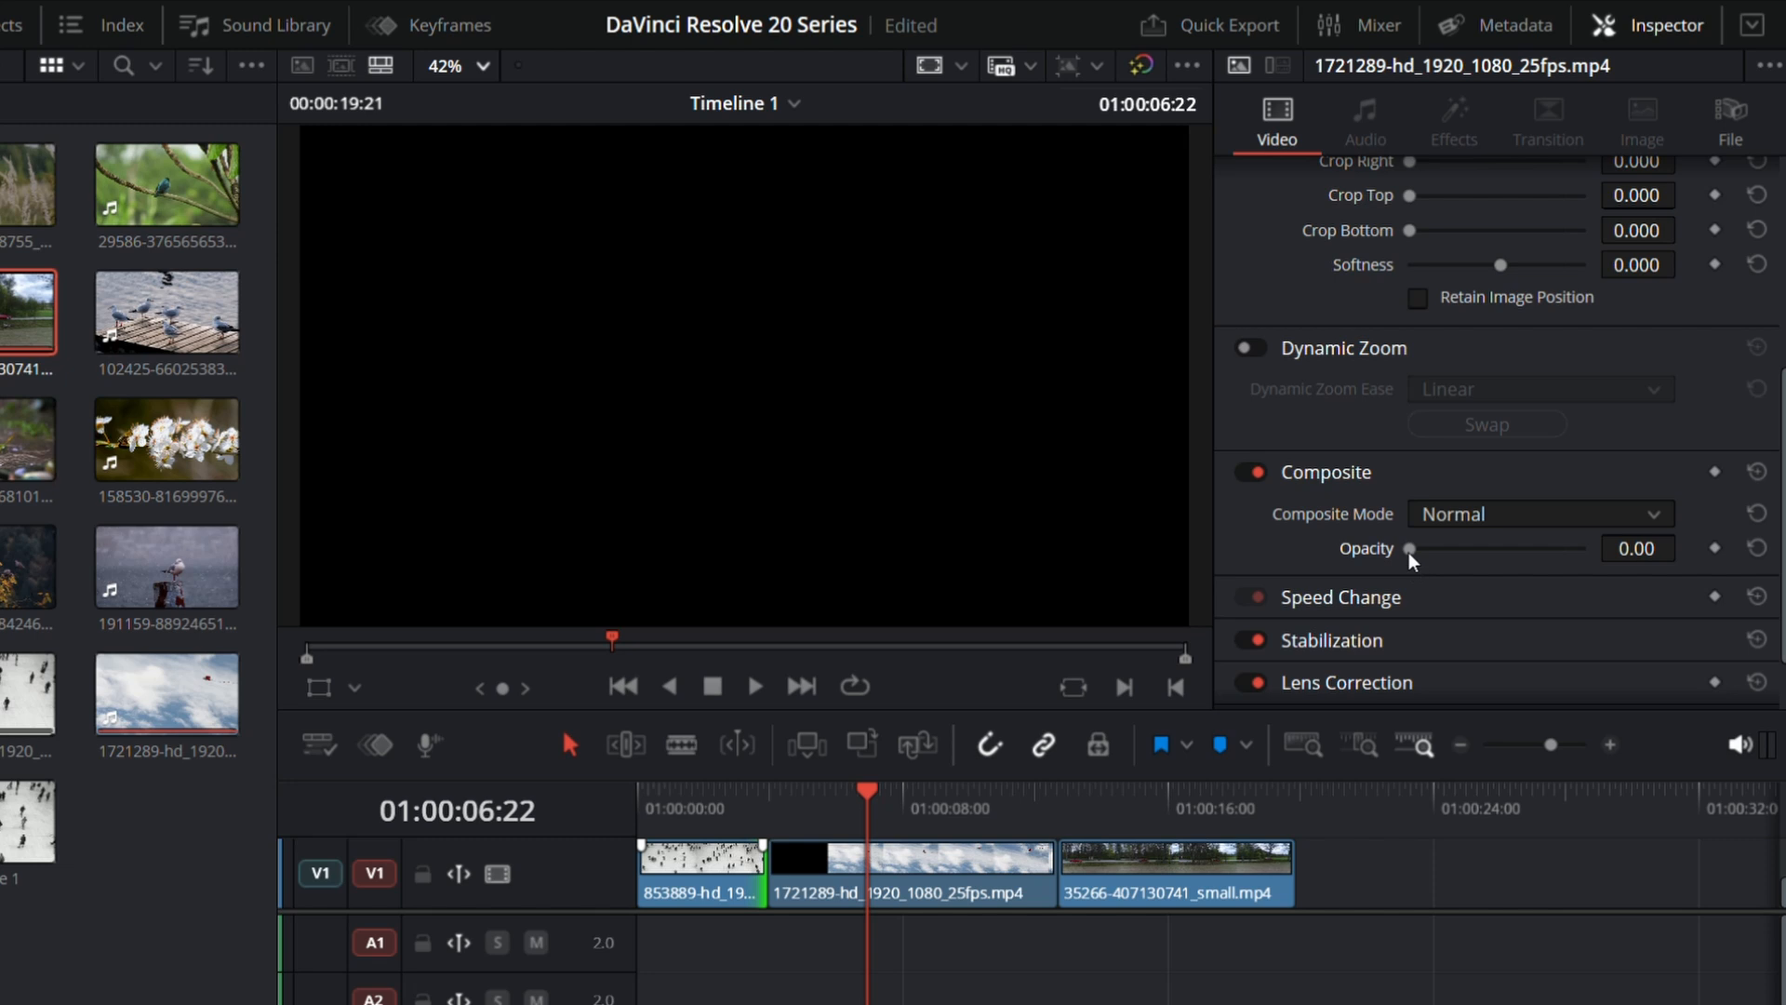
left_click_drag(1411, 552, 1492, 556)
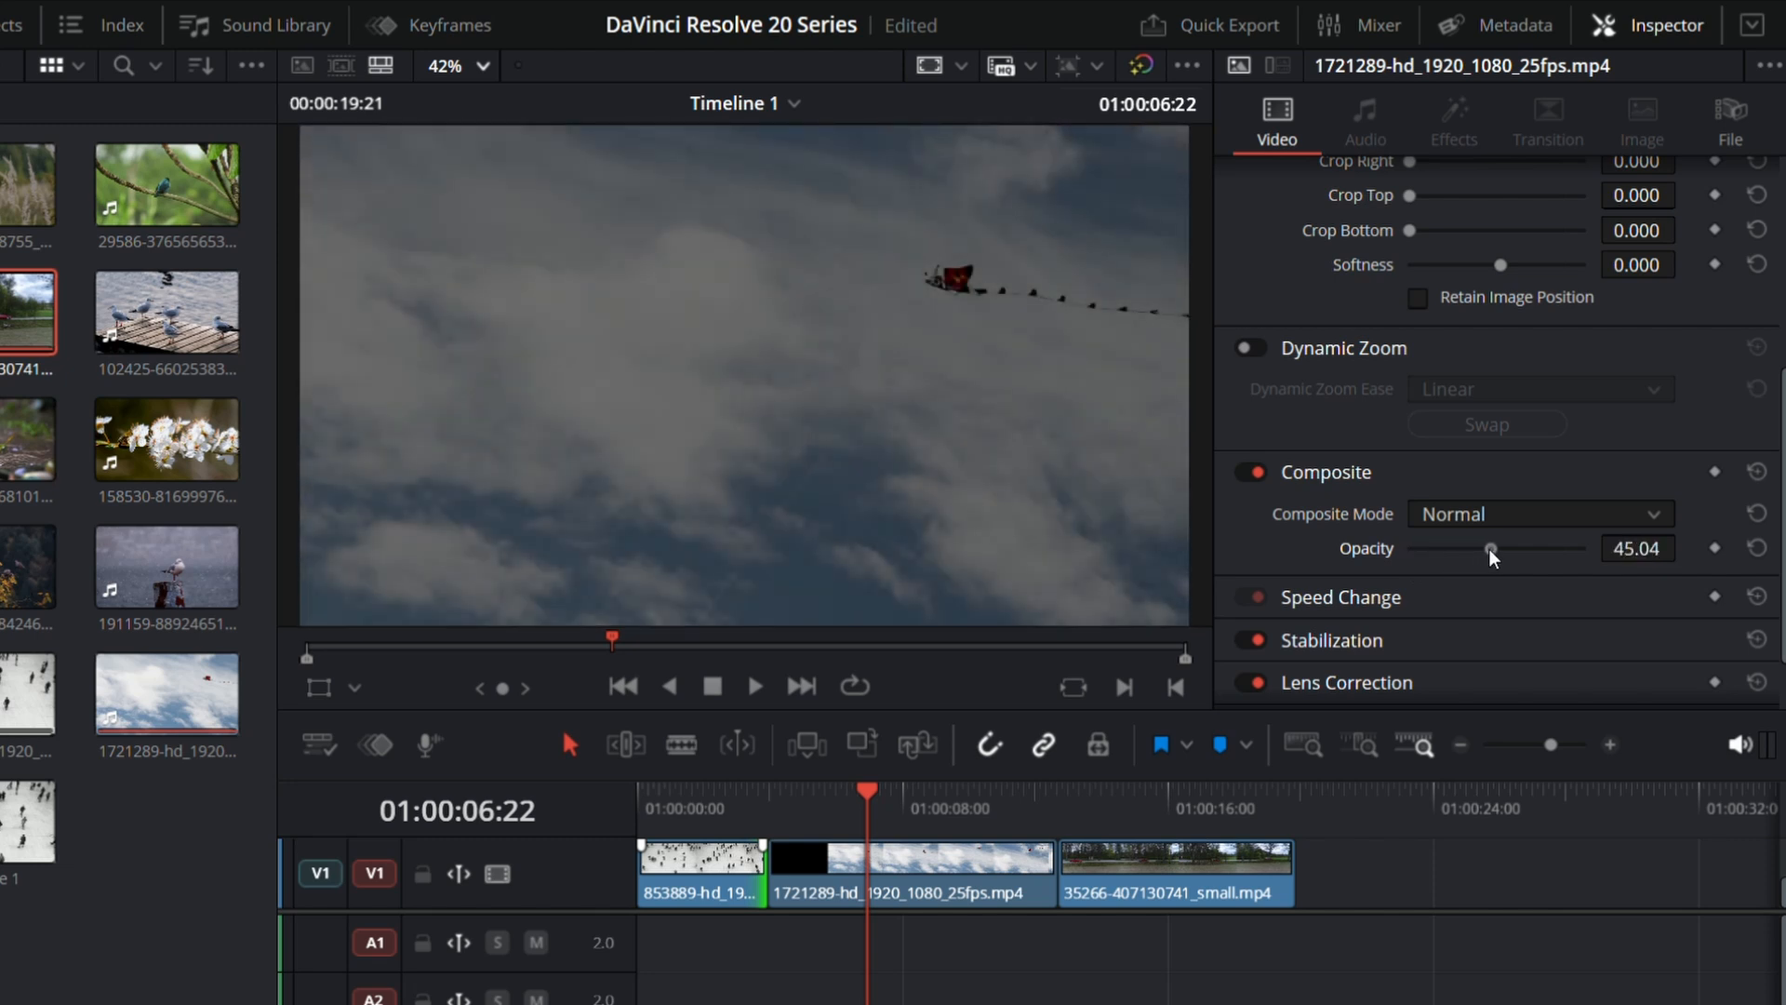
left_click_drag(1492, 555, 1489, 556)
mouse_move(1490, 556)
left_mouse_down()
mouse_move(1420, 550)
mouse_move(1459, 549)
left_mouse_up()
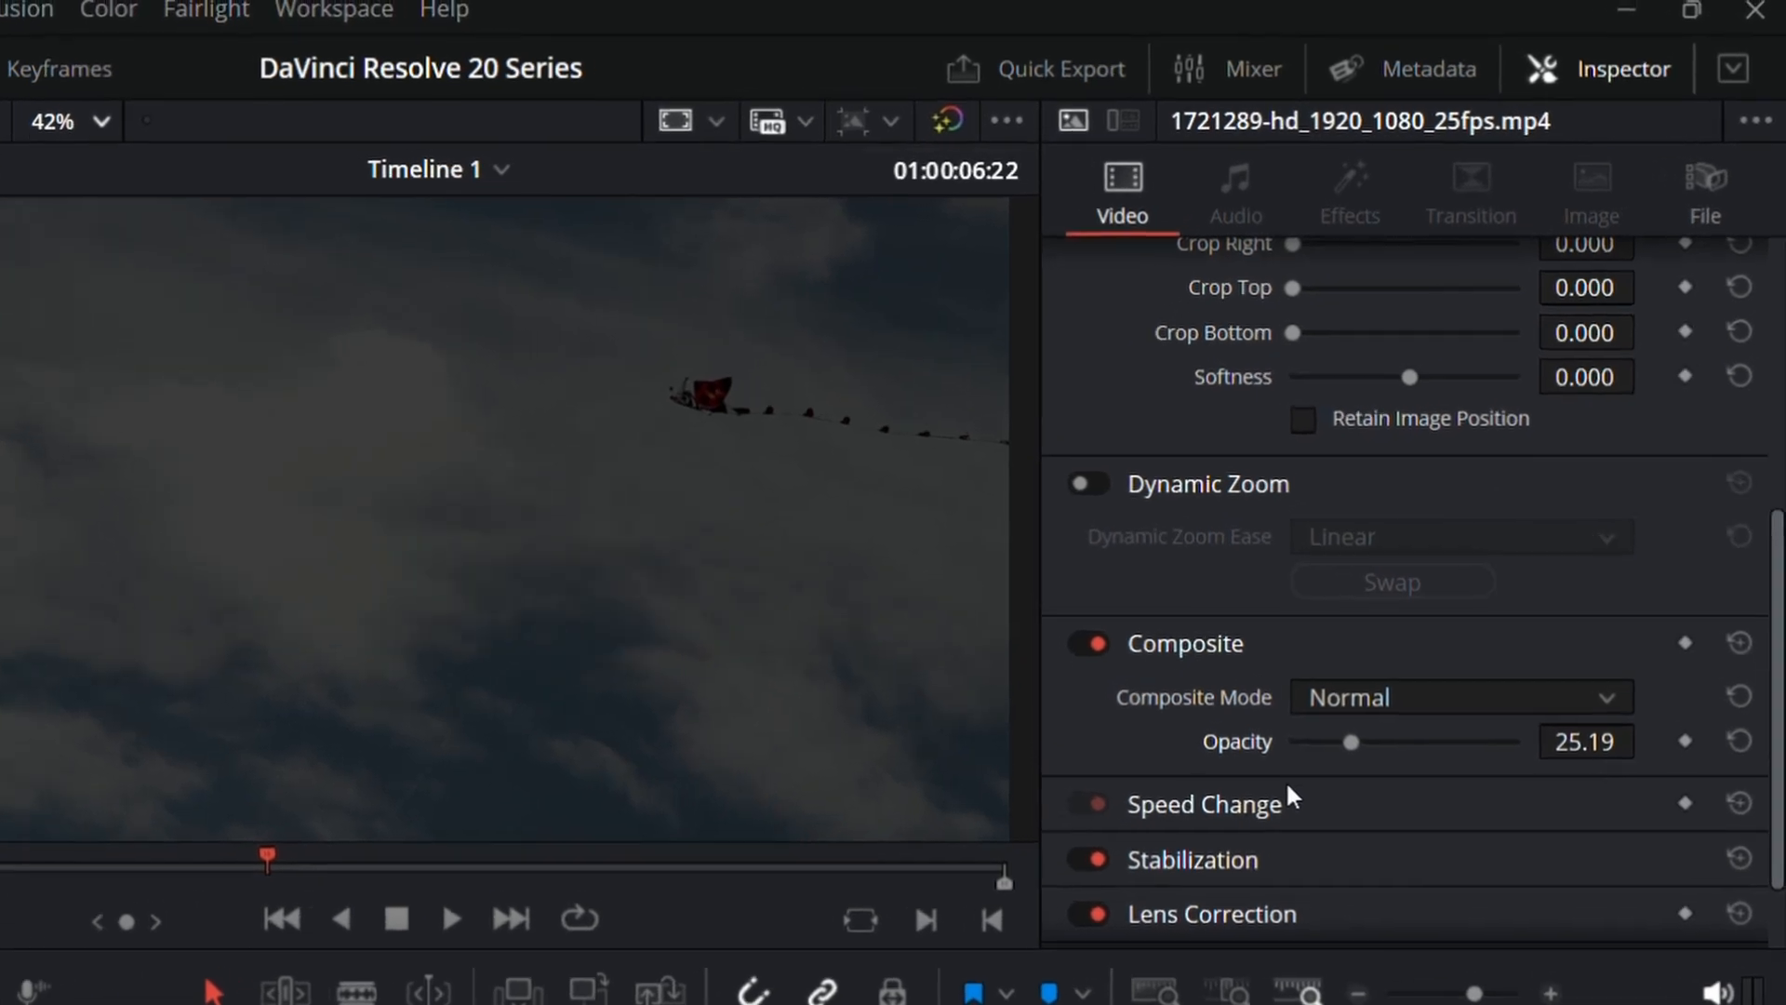
Step: Return to the 853889 clip and extend its end to a duration of 00:00:11:07, with the following clips directly after it
scroll(1404, 578, "down", 2)
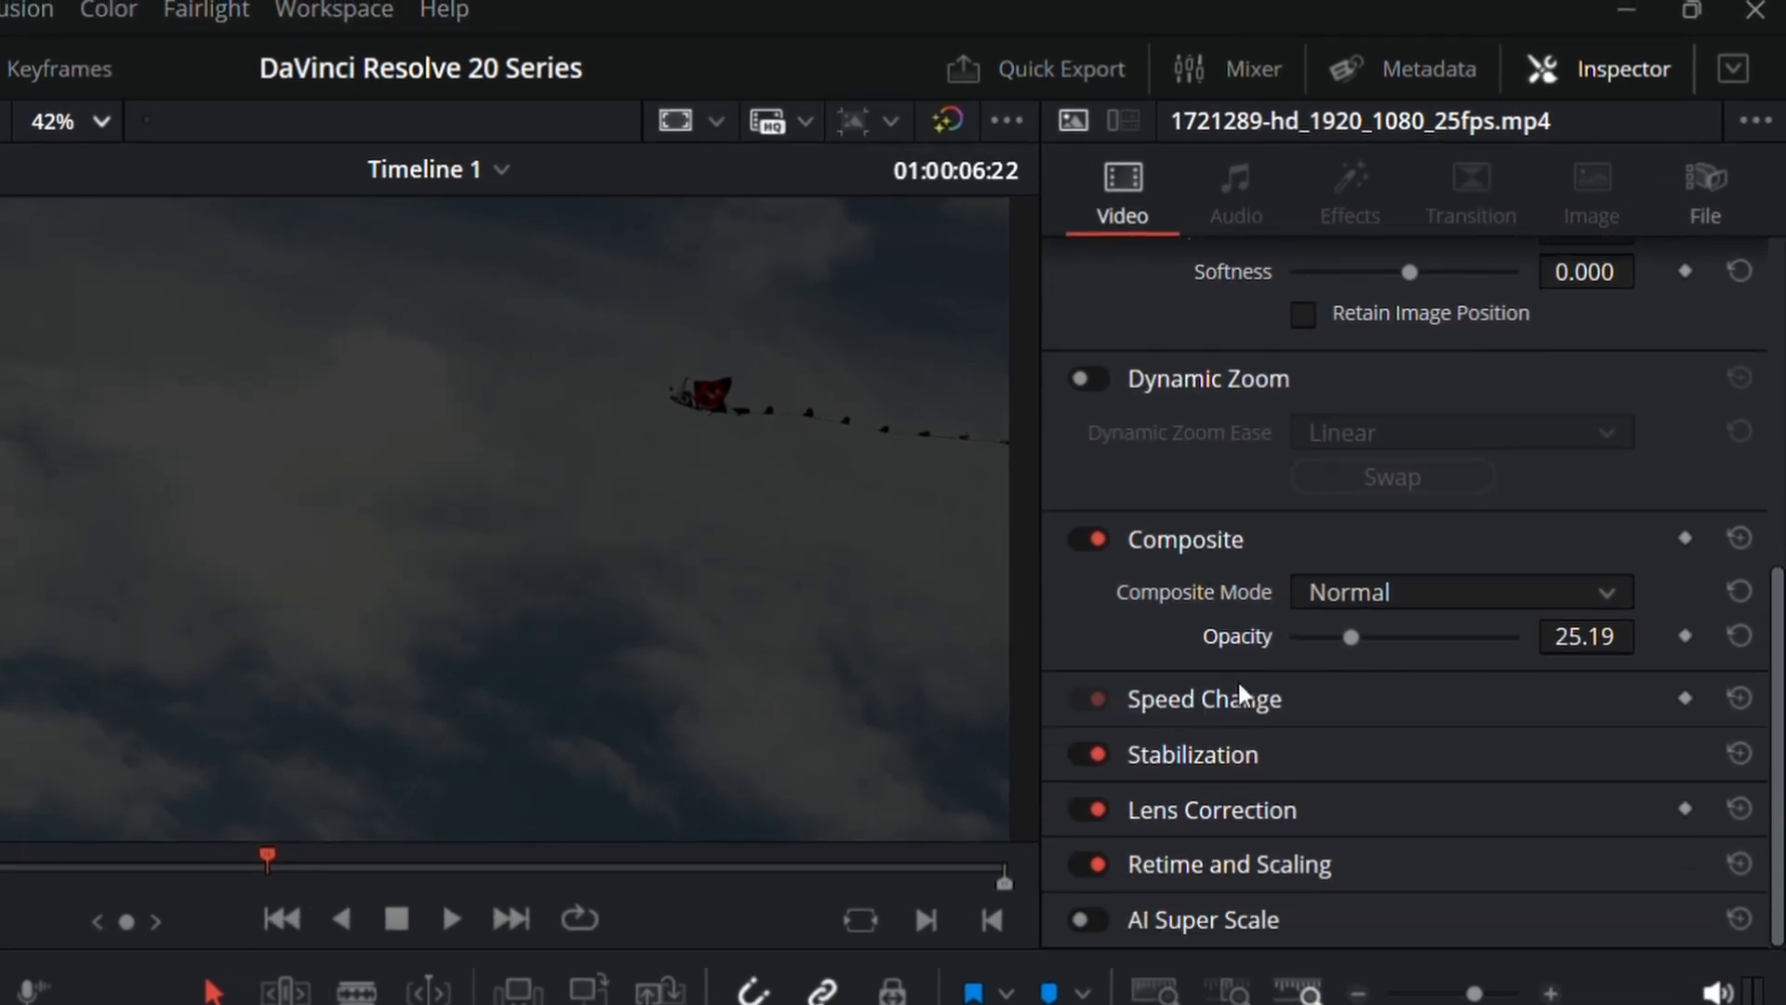
left_click_drag(729, 940, 503, 948)
left_click(558, 996)
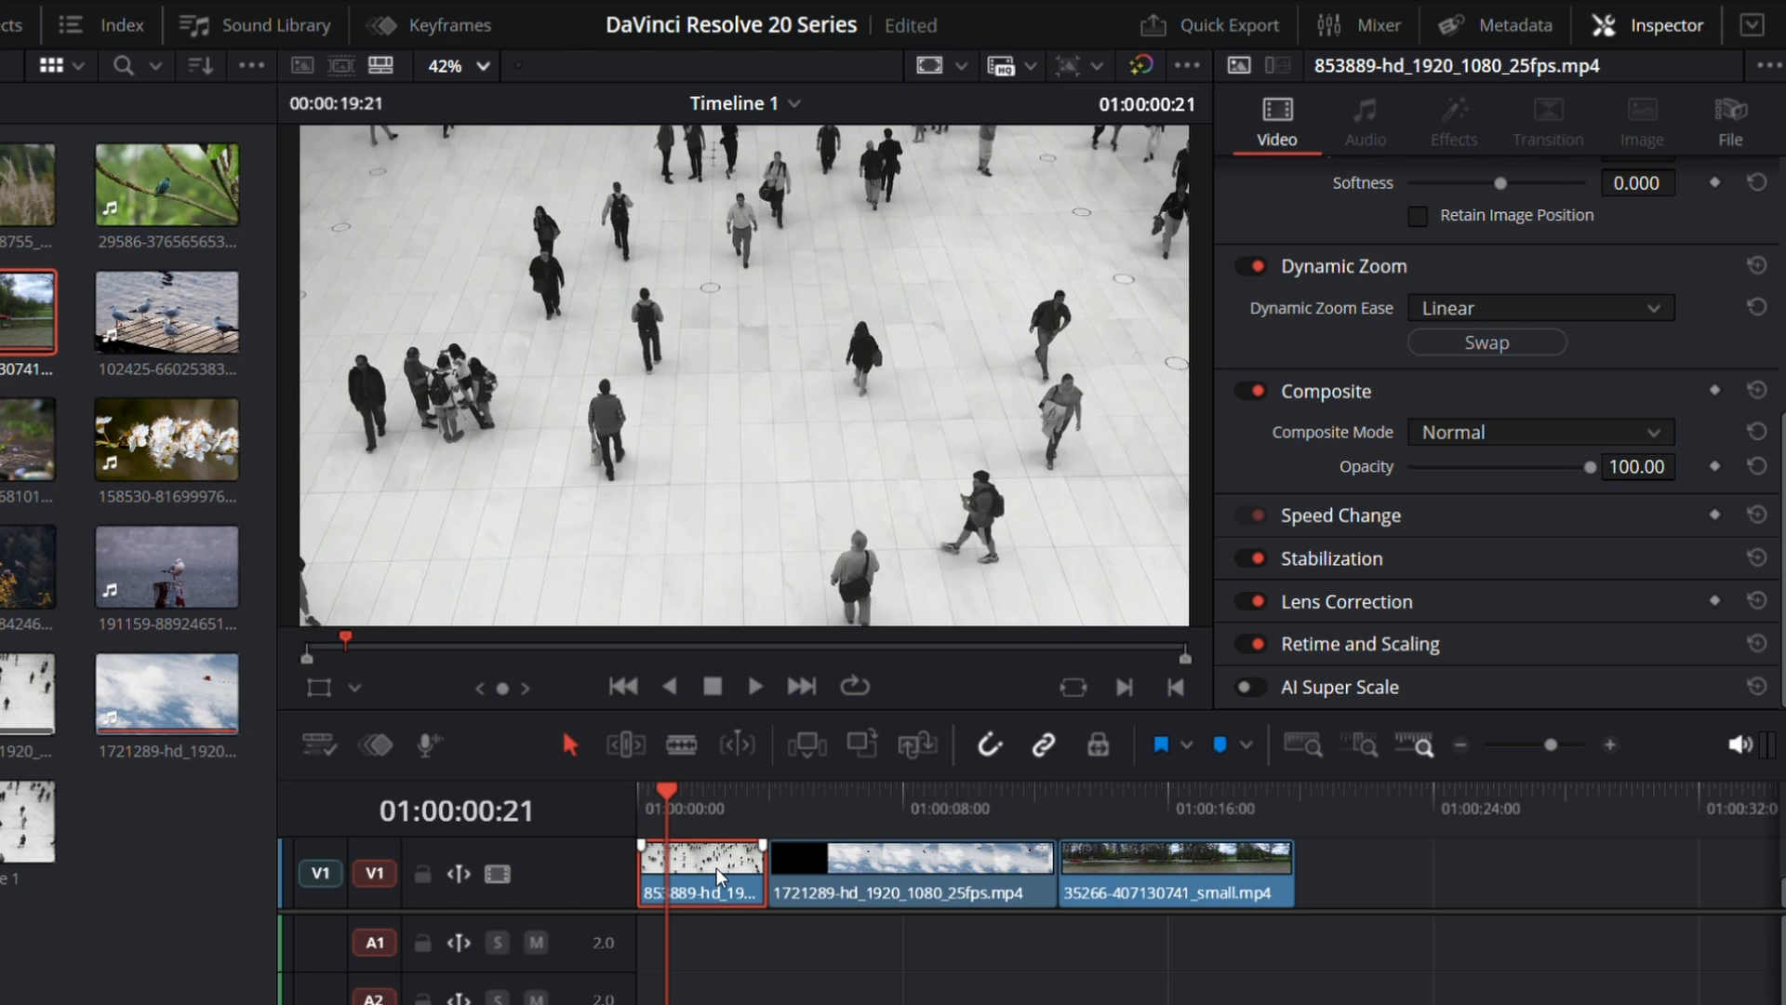
left_click_drag(764, 874, 1056, 889)
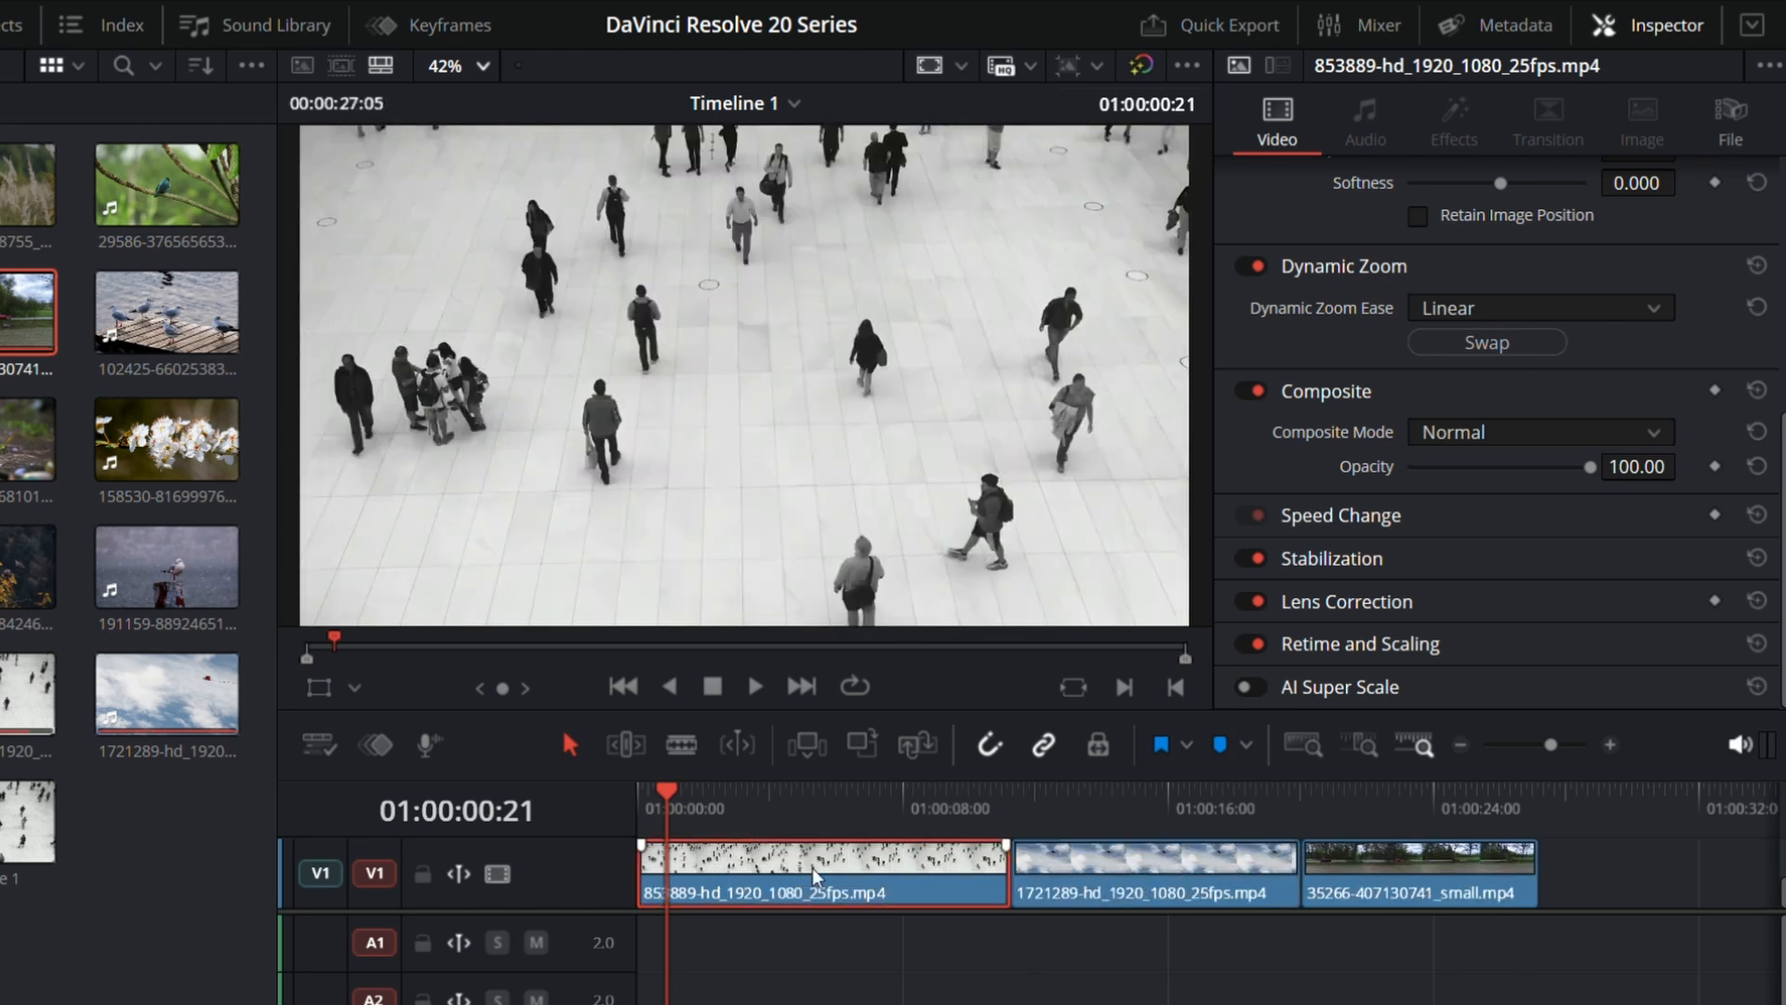
Step: Preview the 853889 clip playing forward, set its Speed Change direction to reverse, and play it again
left_click(1340, 514)
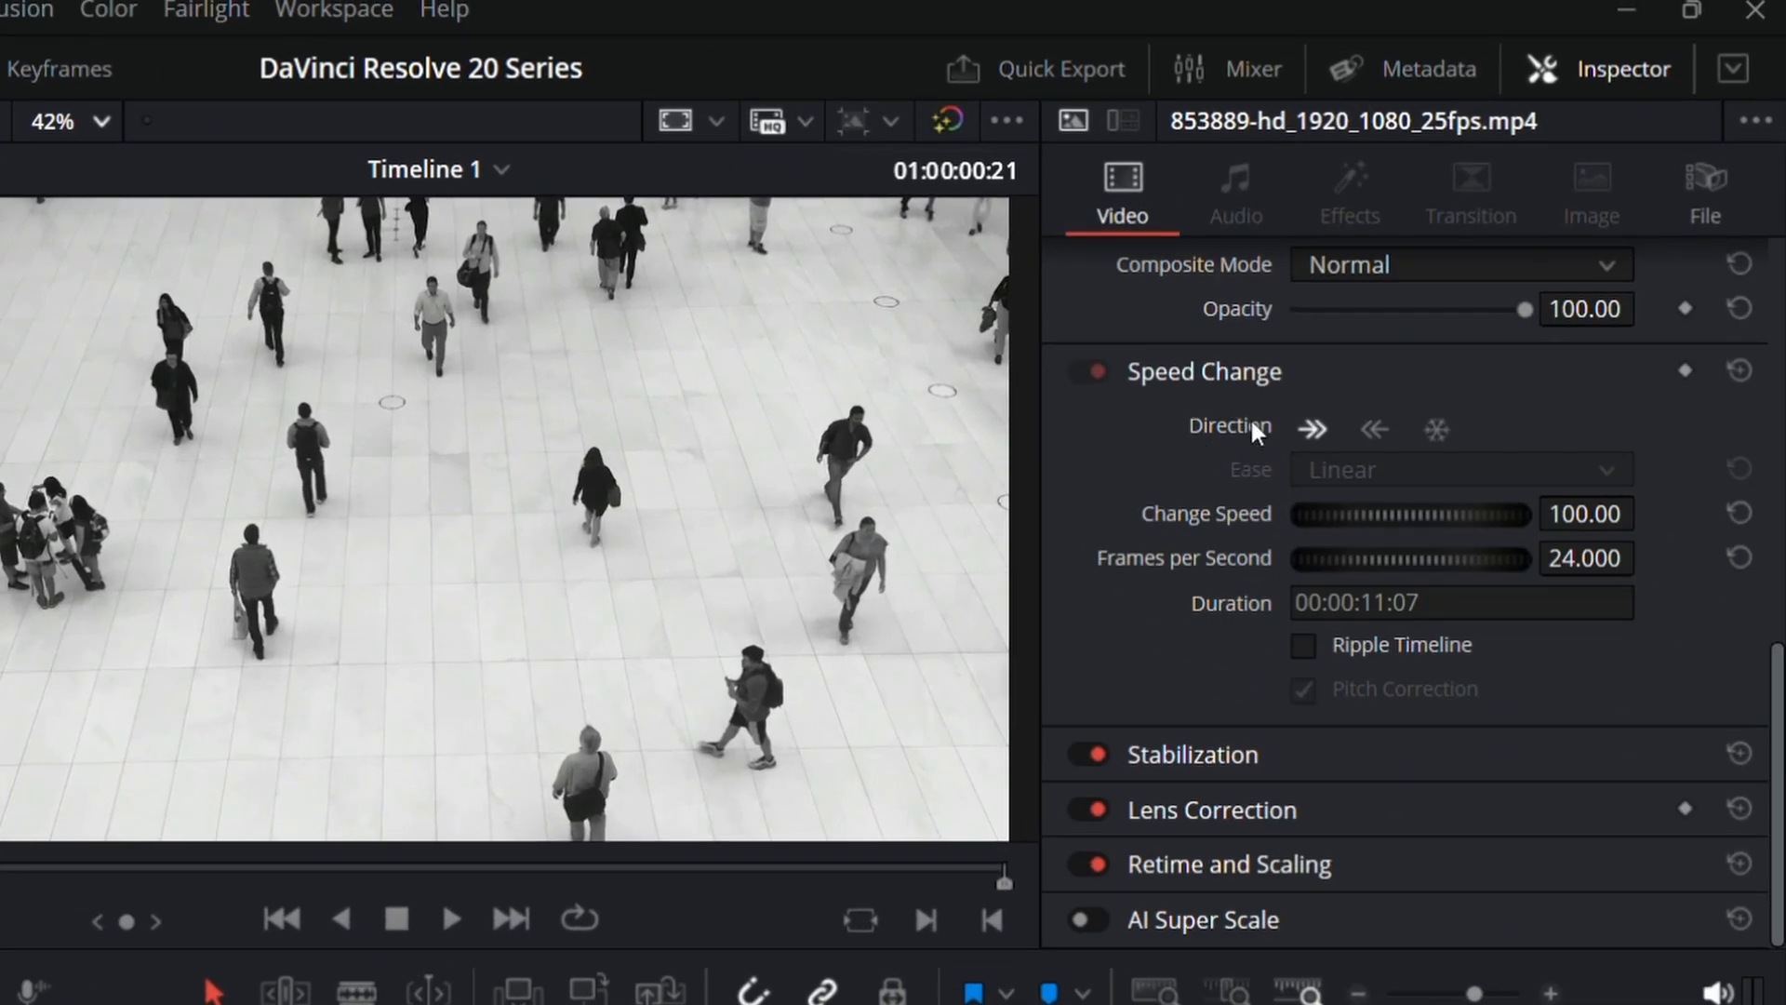
key("space")
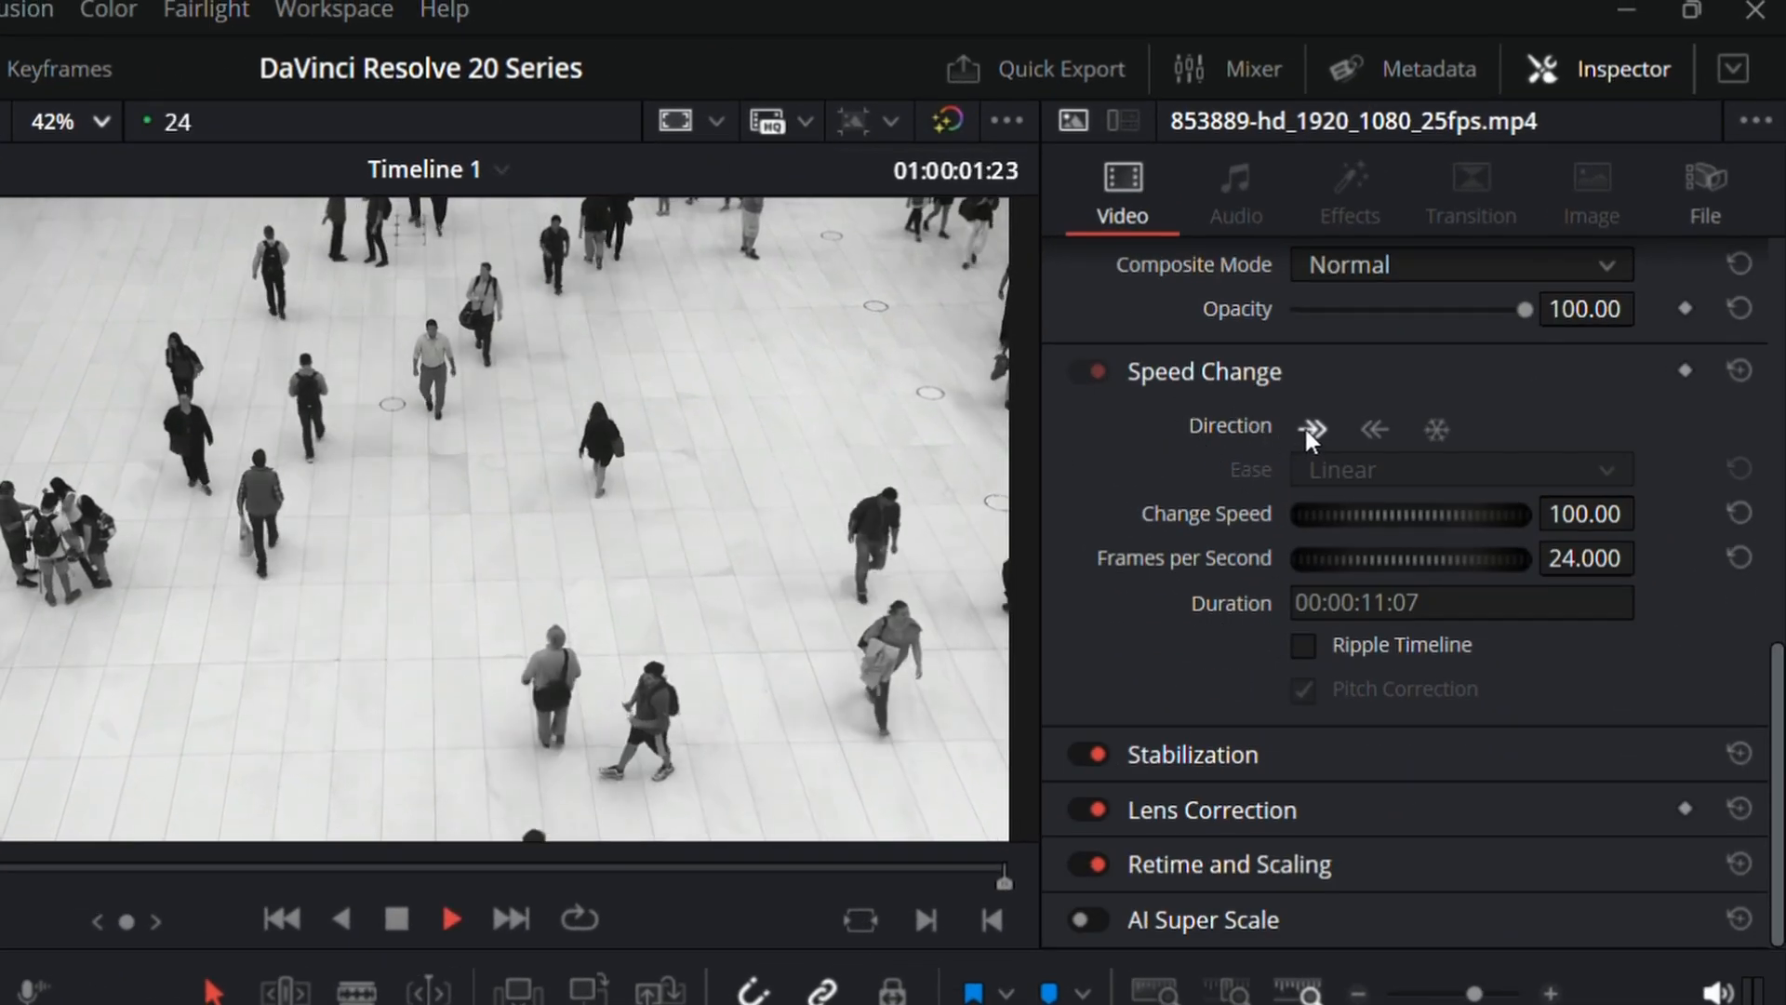
key("space")
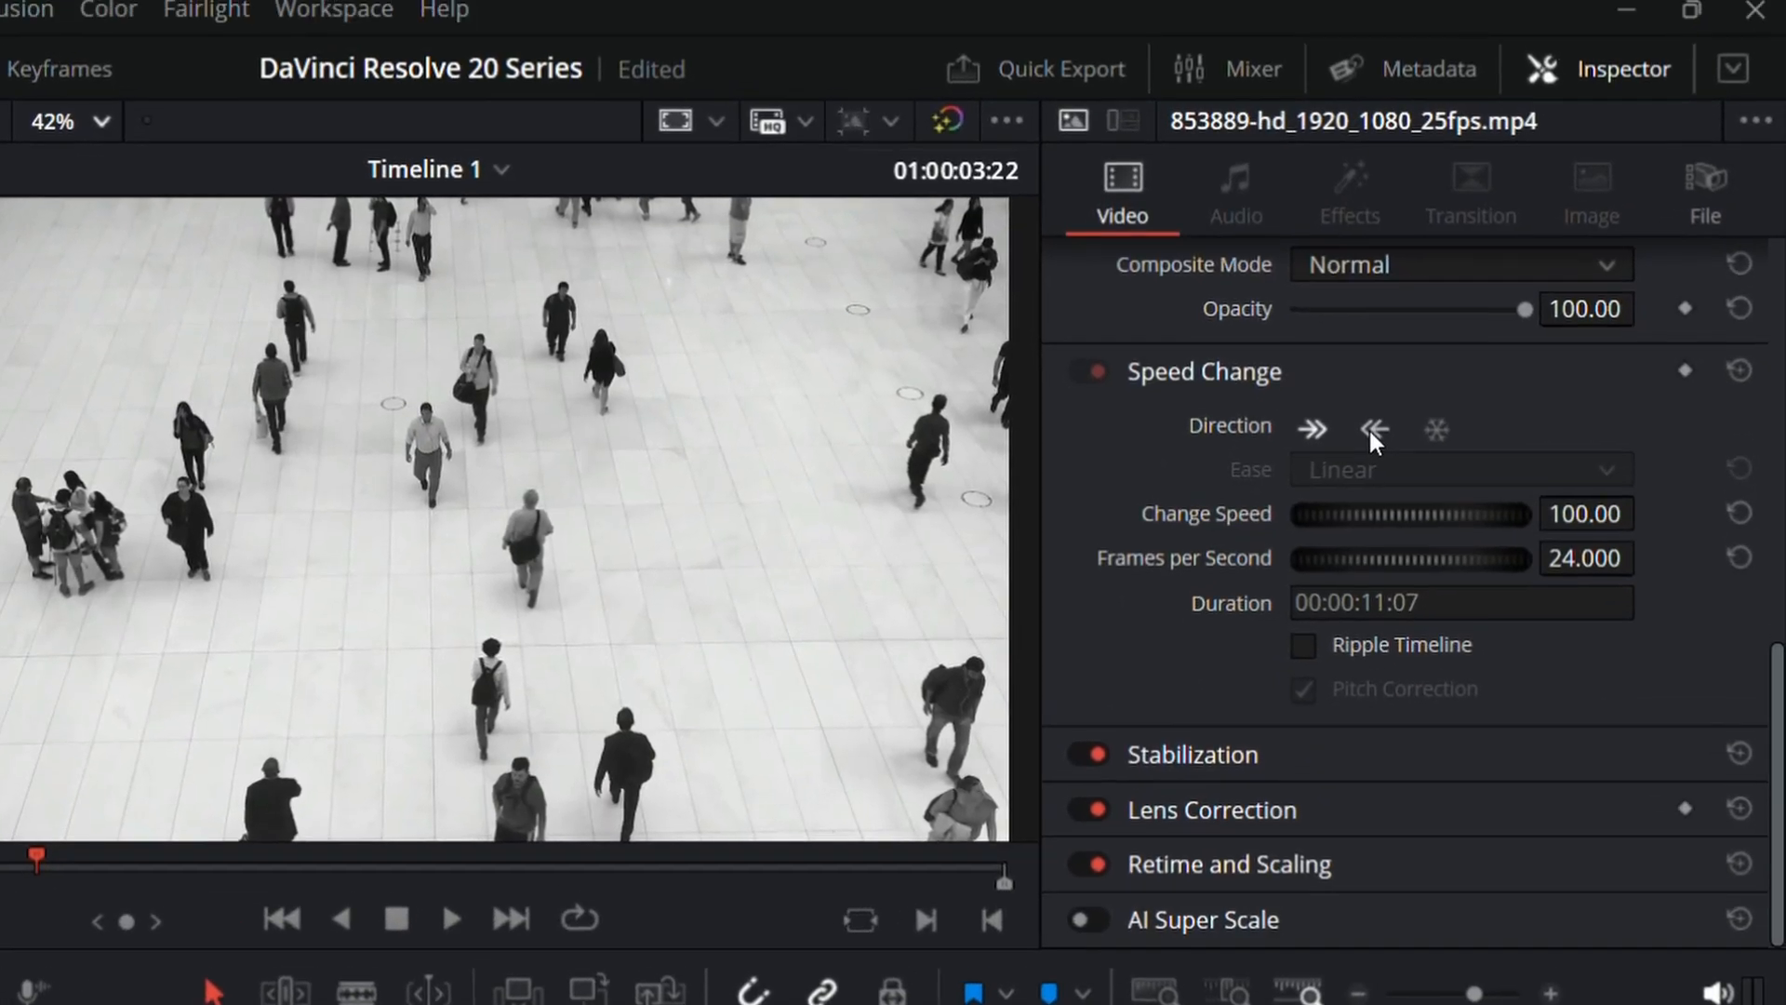
left_click(1373, 429)
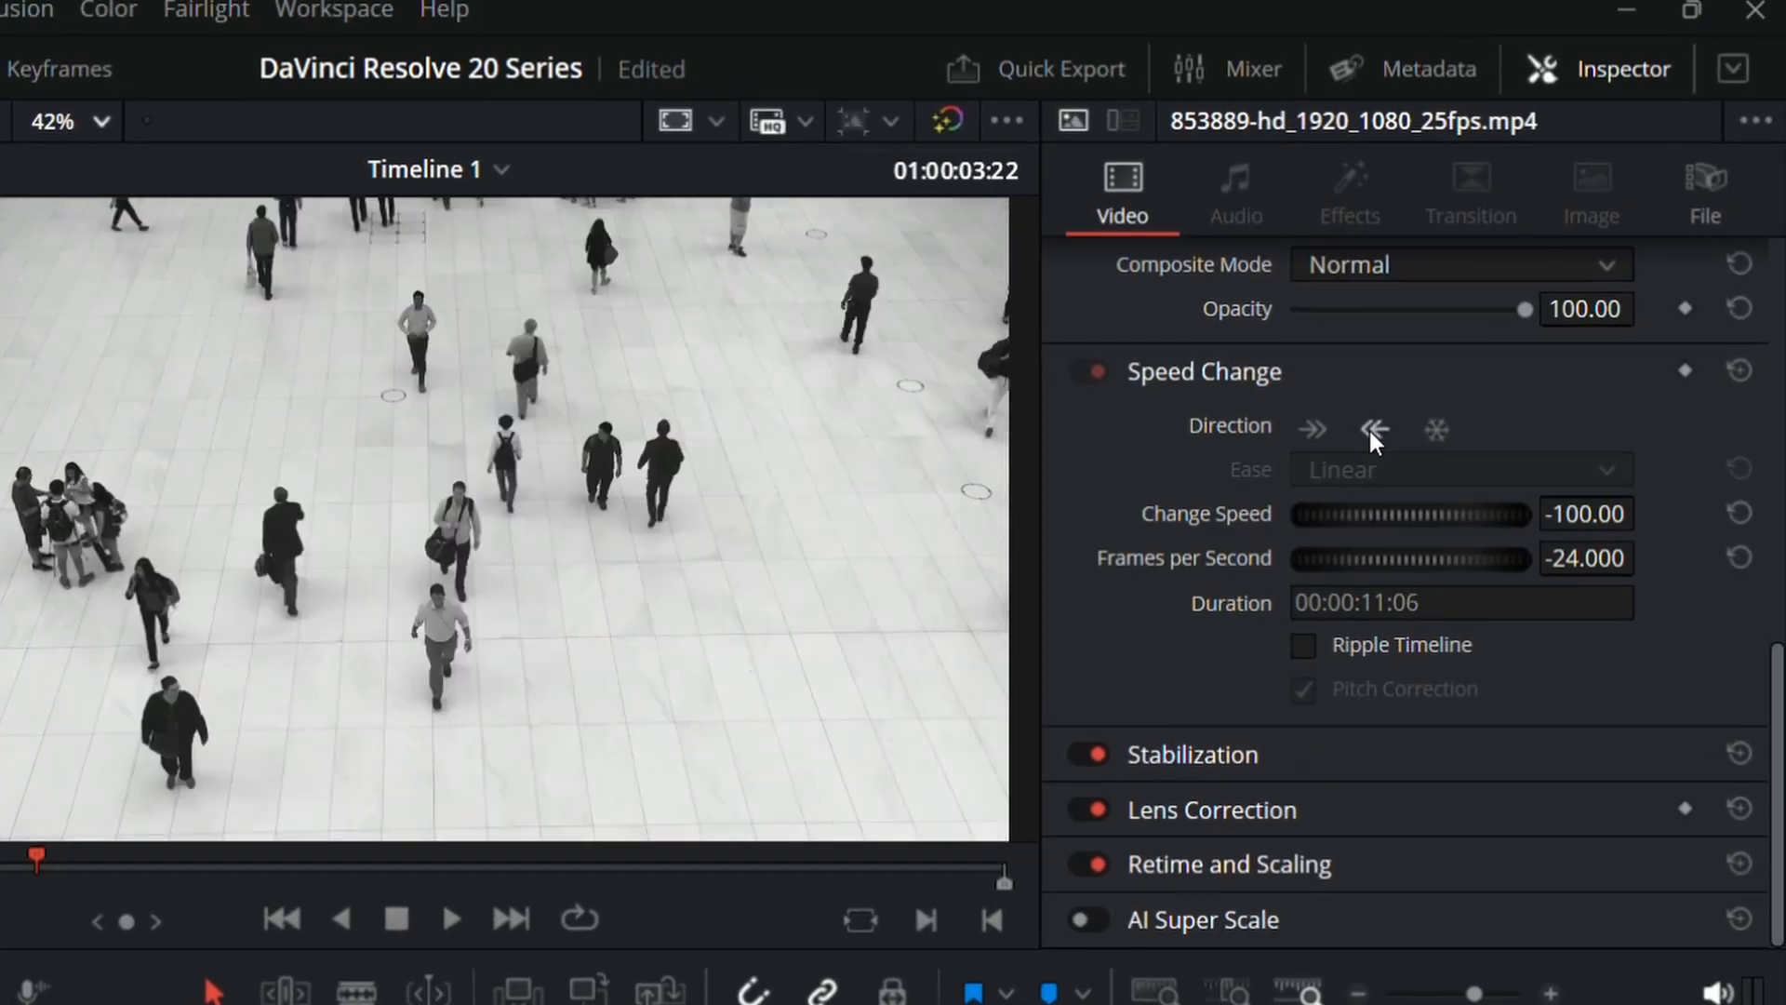
key("space")
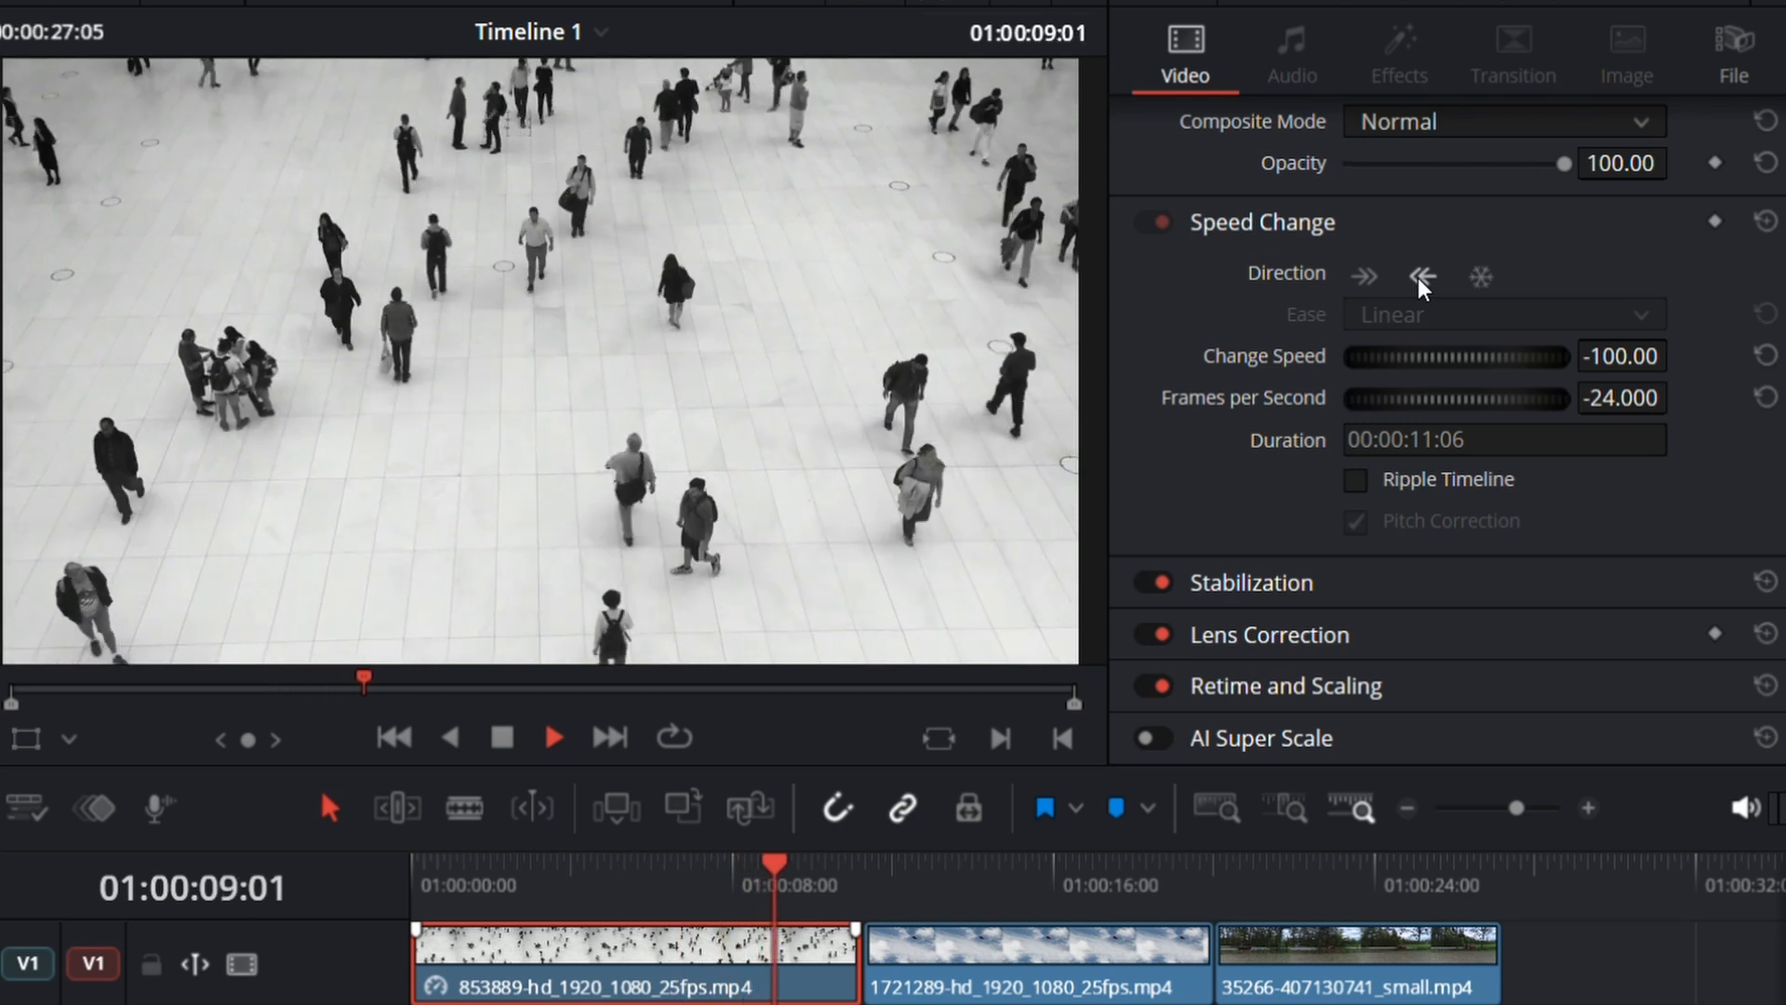
Step: Stop the reversed playback, set the 853889 clip's Speed Change direction back to forward, and preview it briefly
key("space")
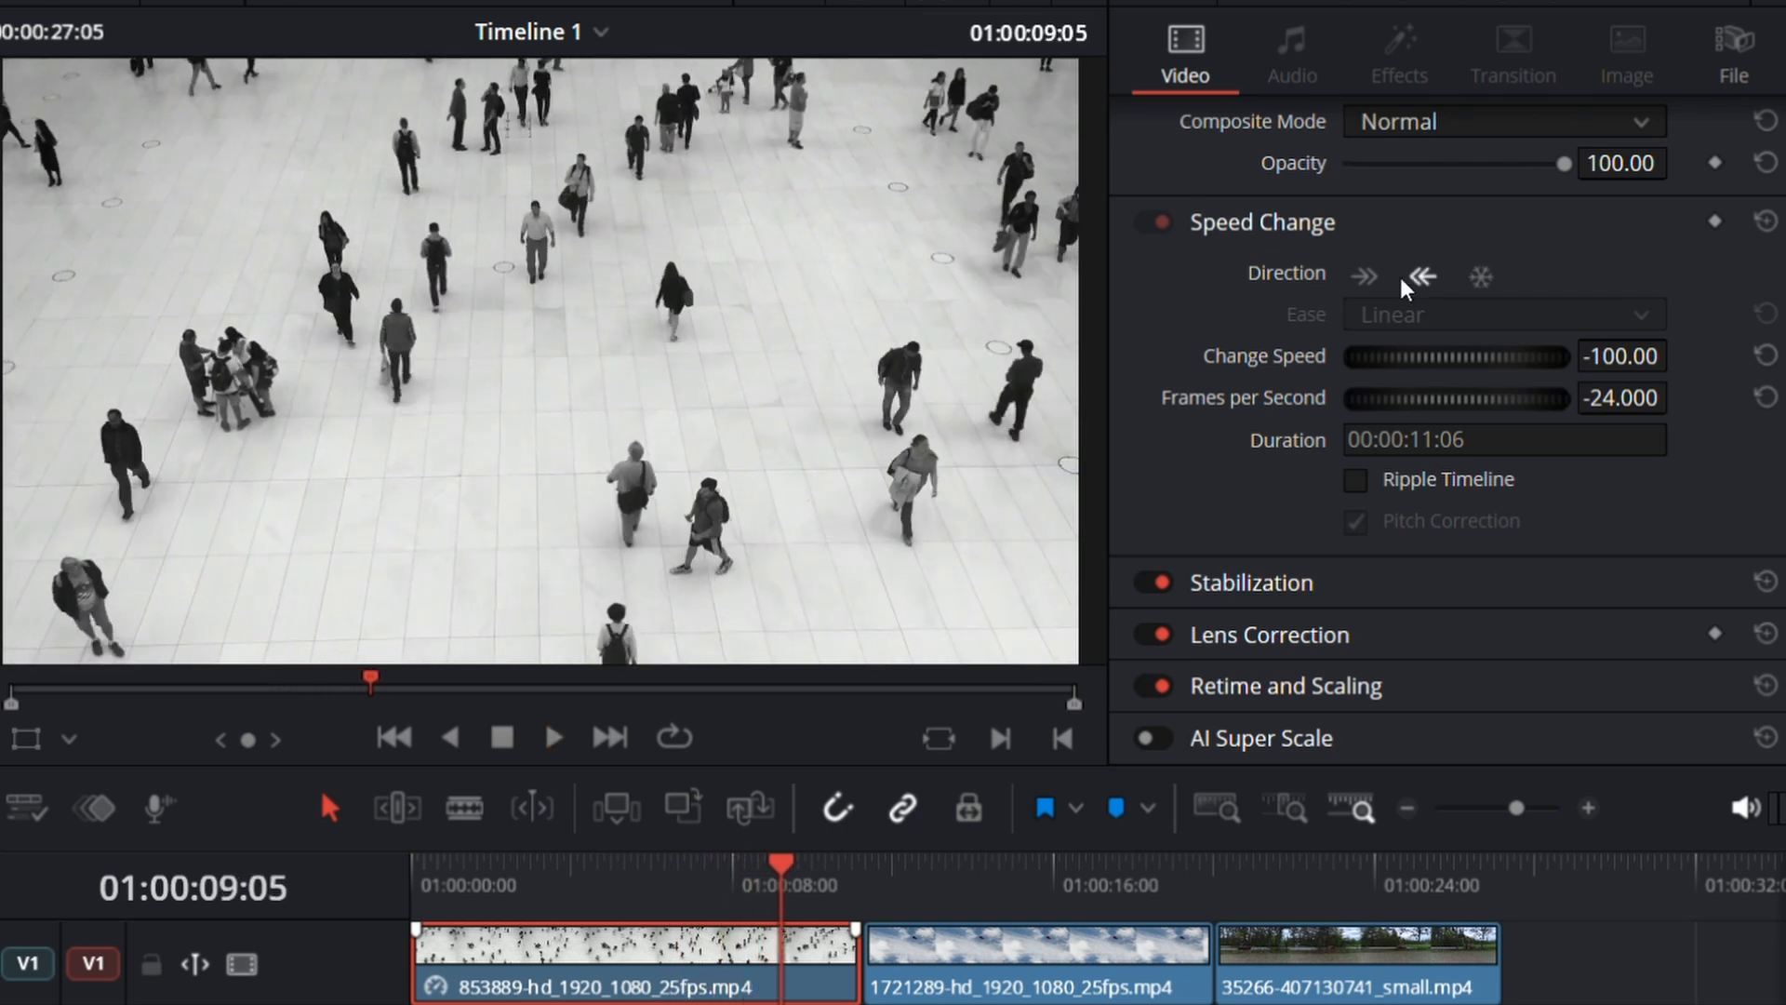
left_click(1362, 277)
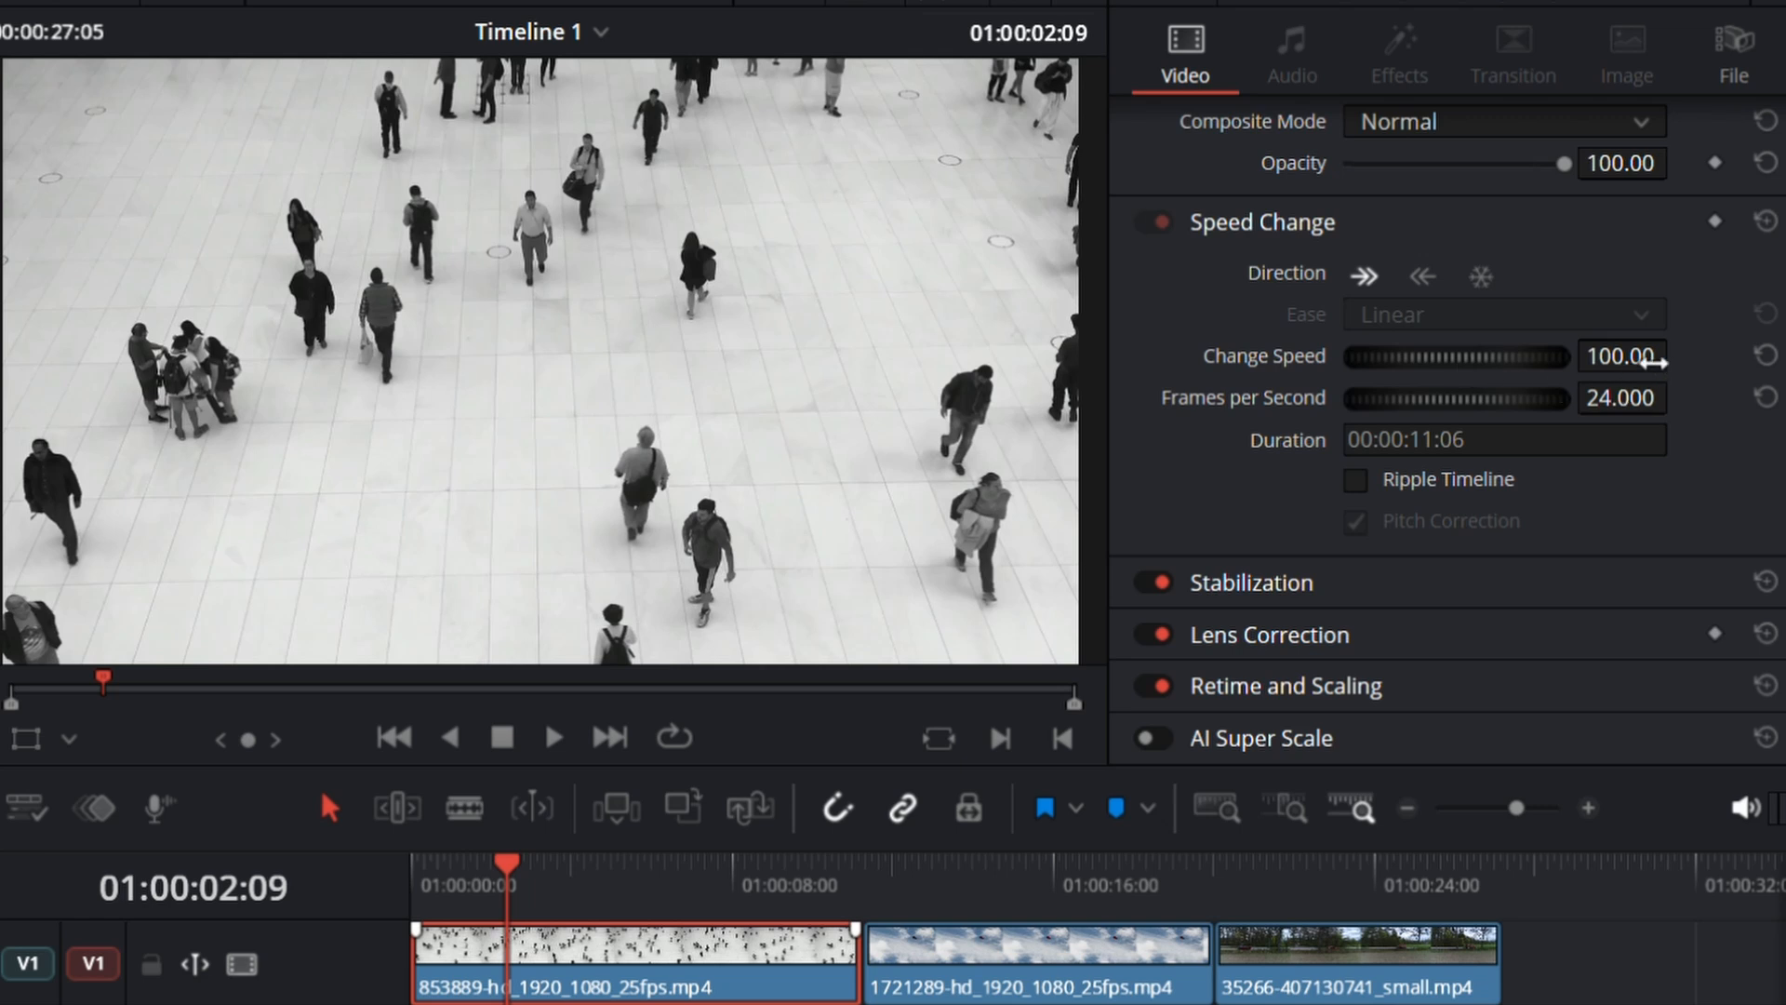
key("space")
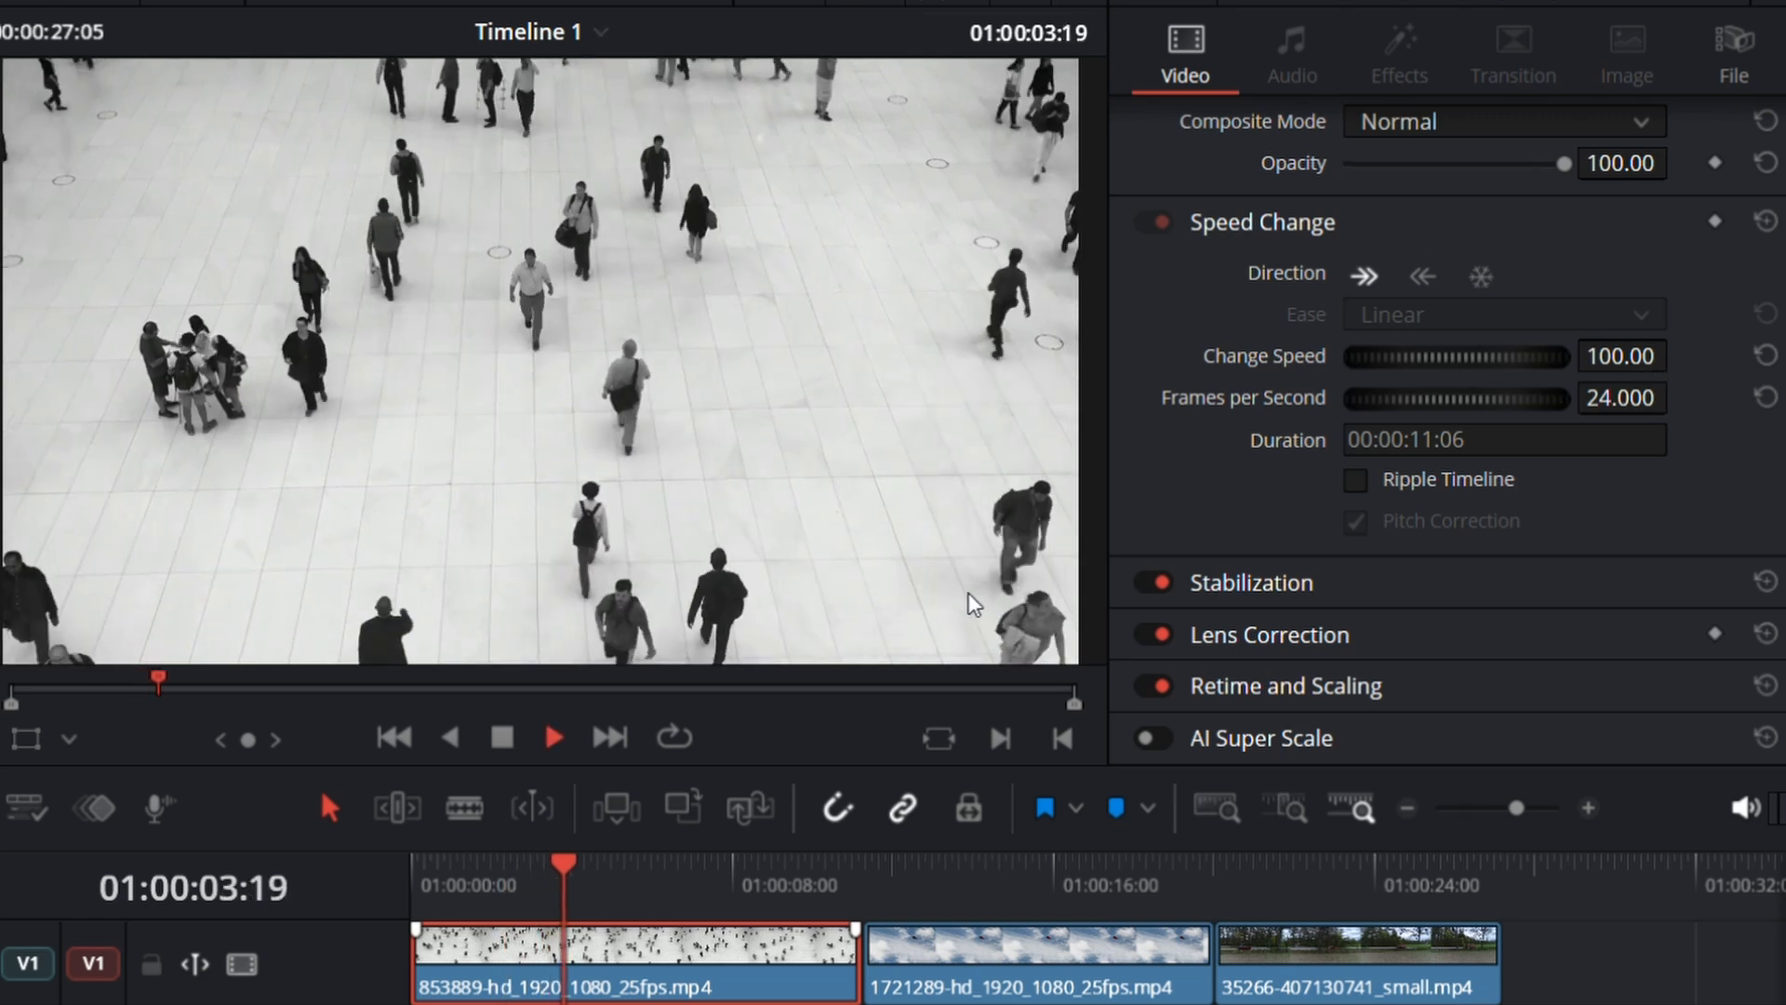
key("space")
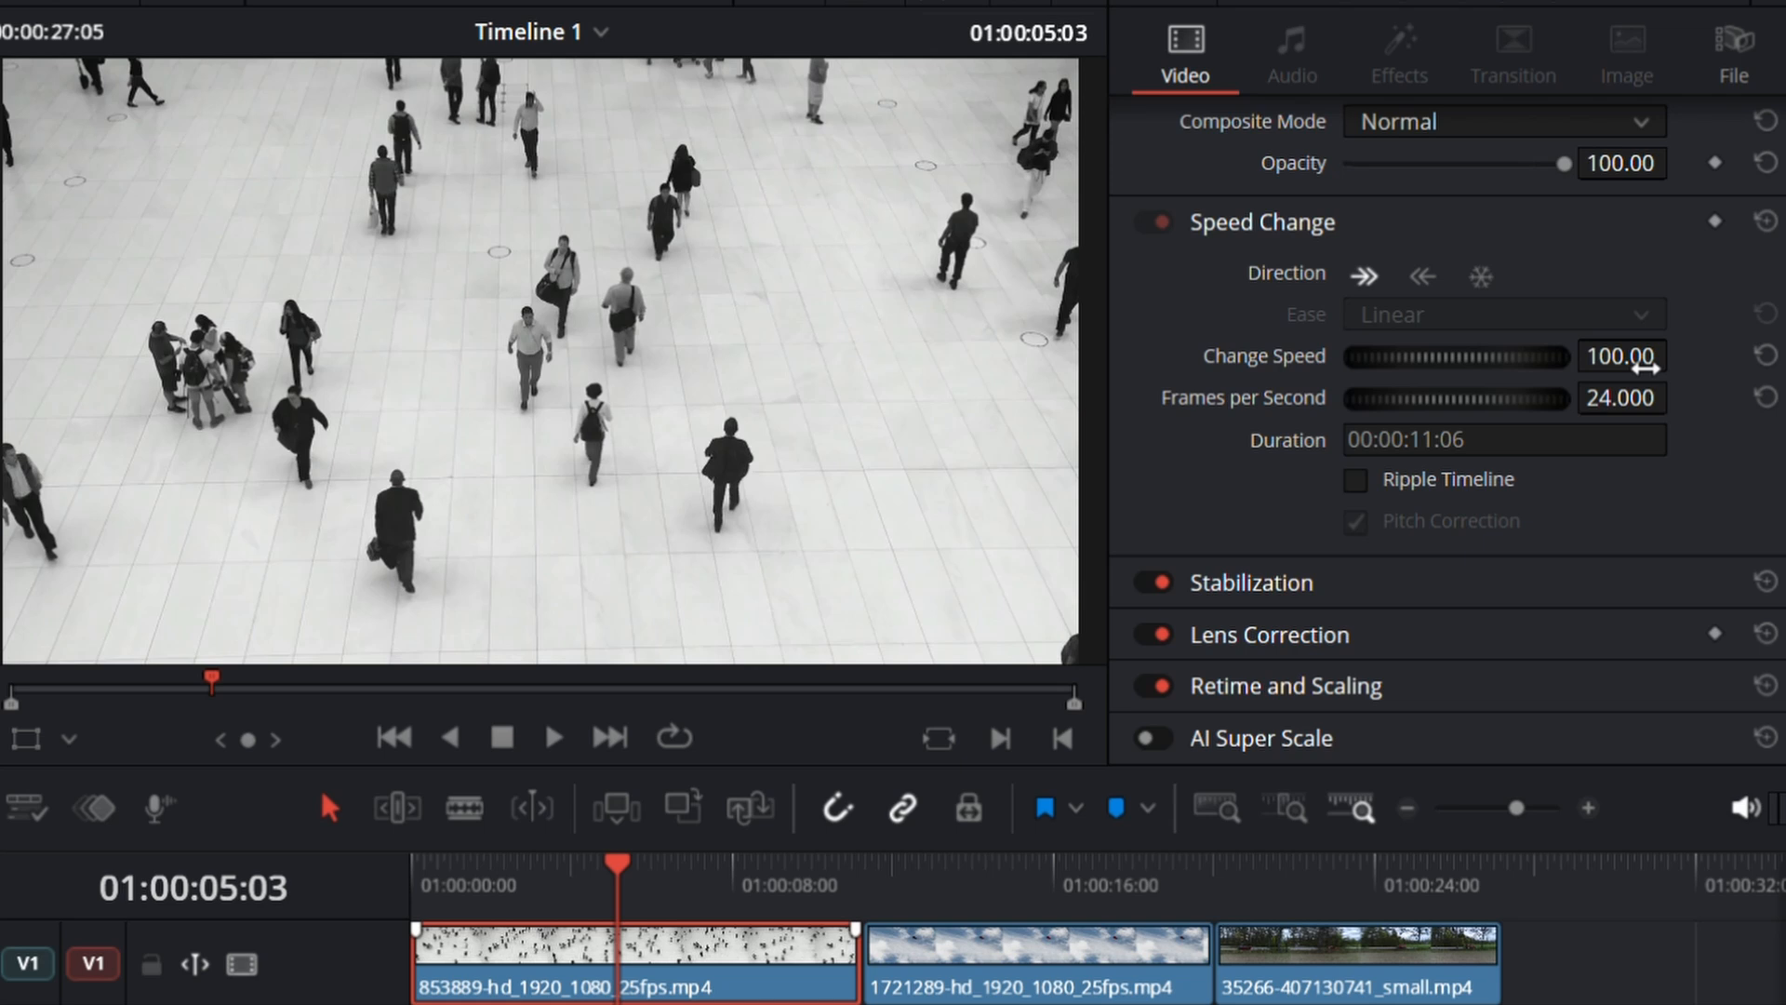
Step: Raise the 853889 clip's Change Speed to 150.00 and then 200.00, previewing each speed from near the clip's start
left_click_drag(1645, 367, 1686, 354)
key("Home")
key("space")
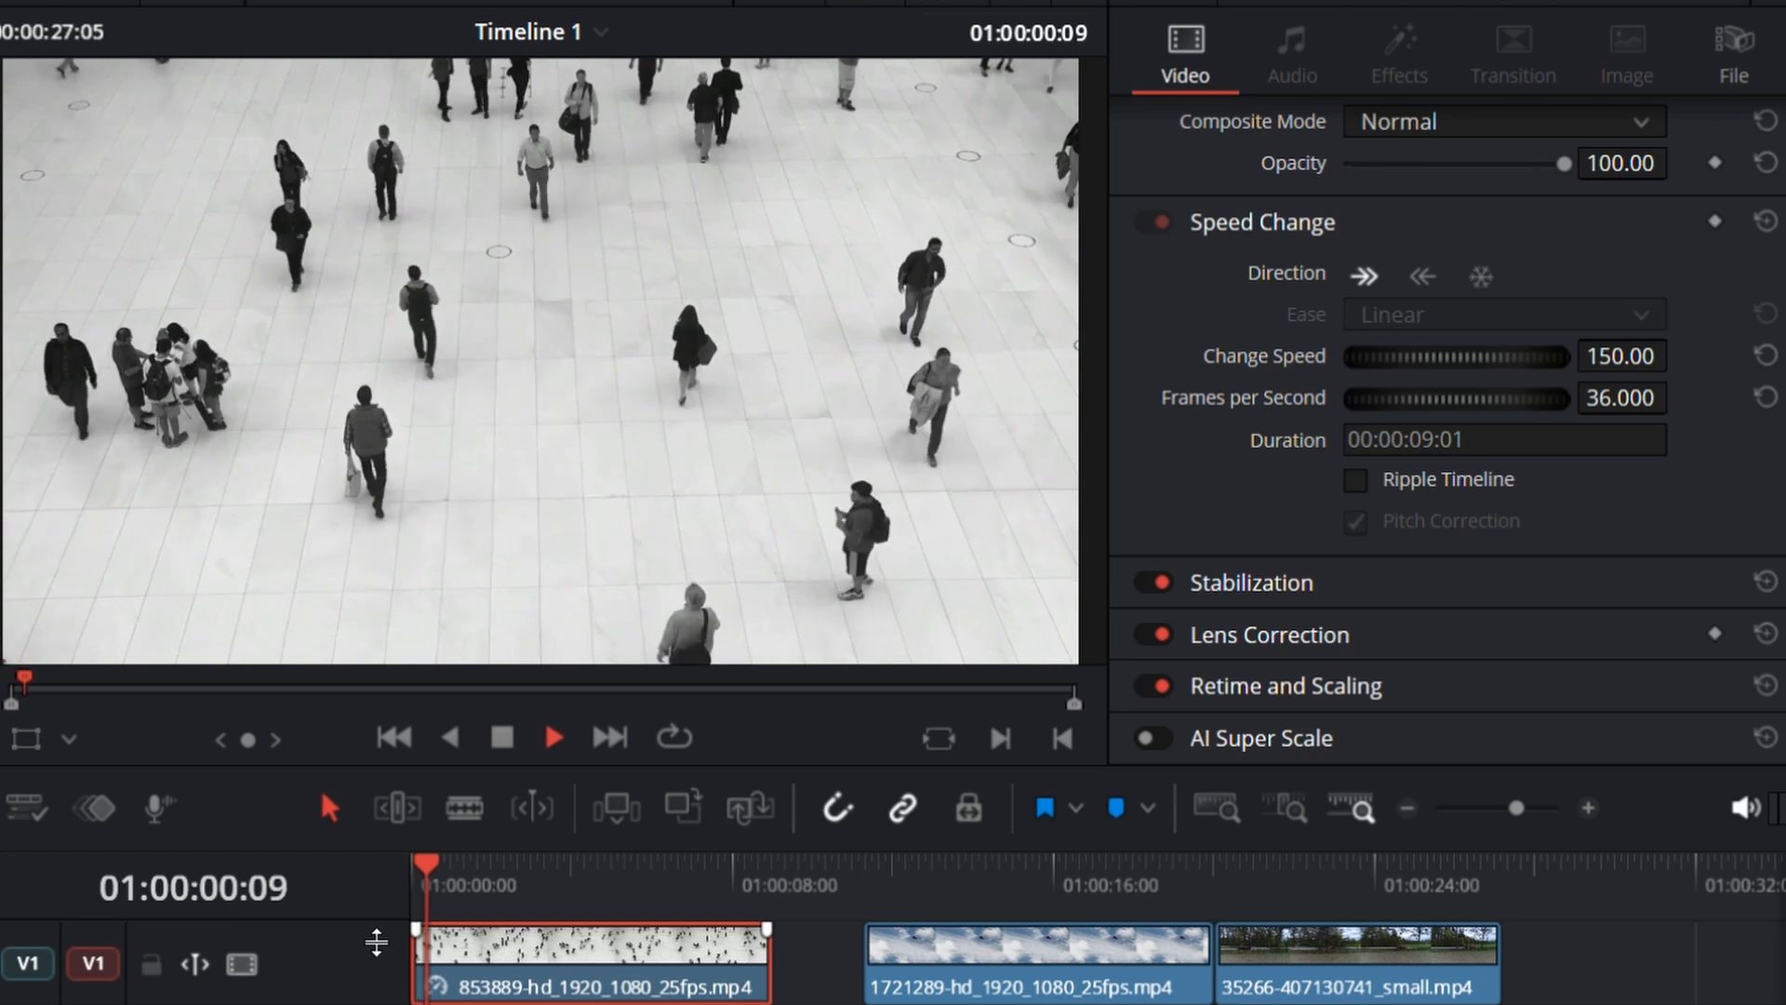
left_click_drag(1642, 361, 1679, 355)
left_click_drag(472, 887, 438, 886)
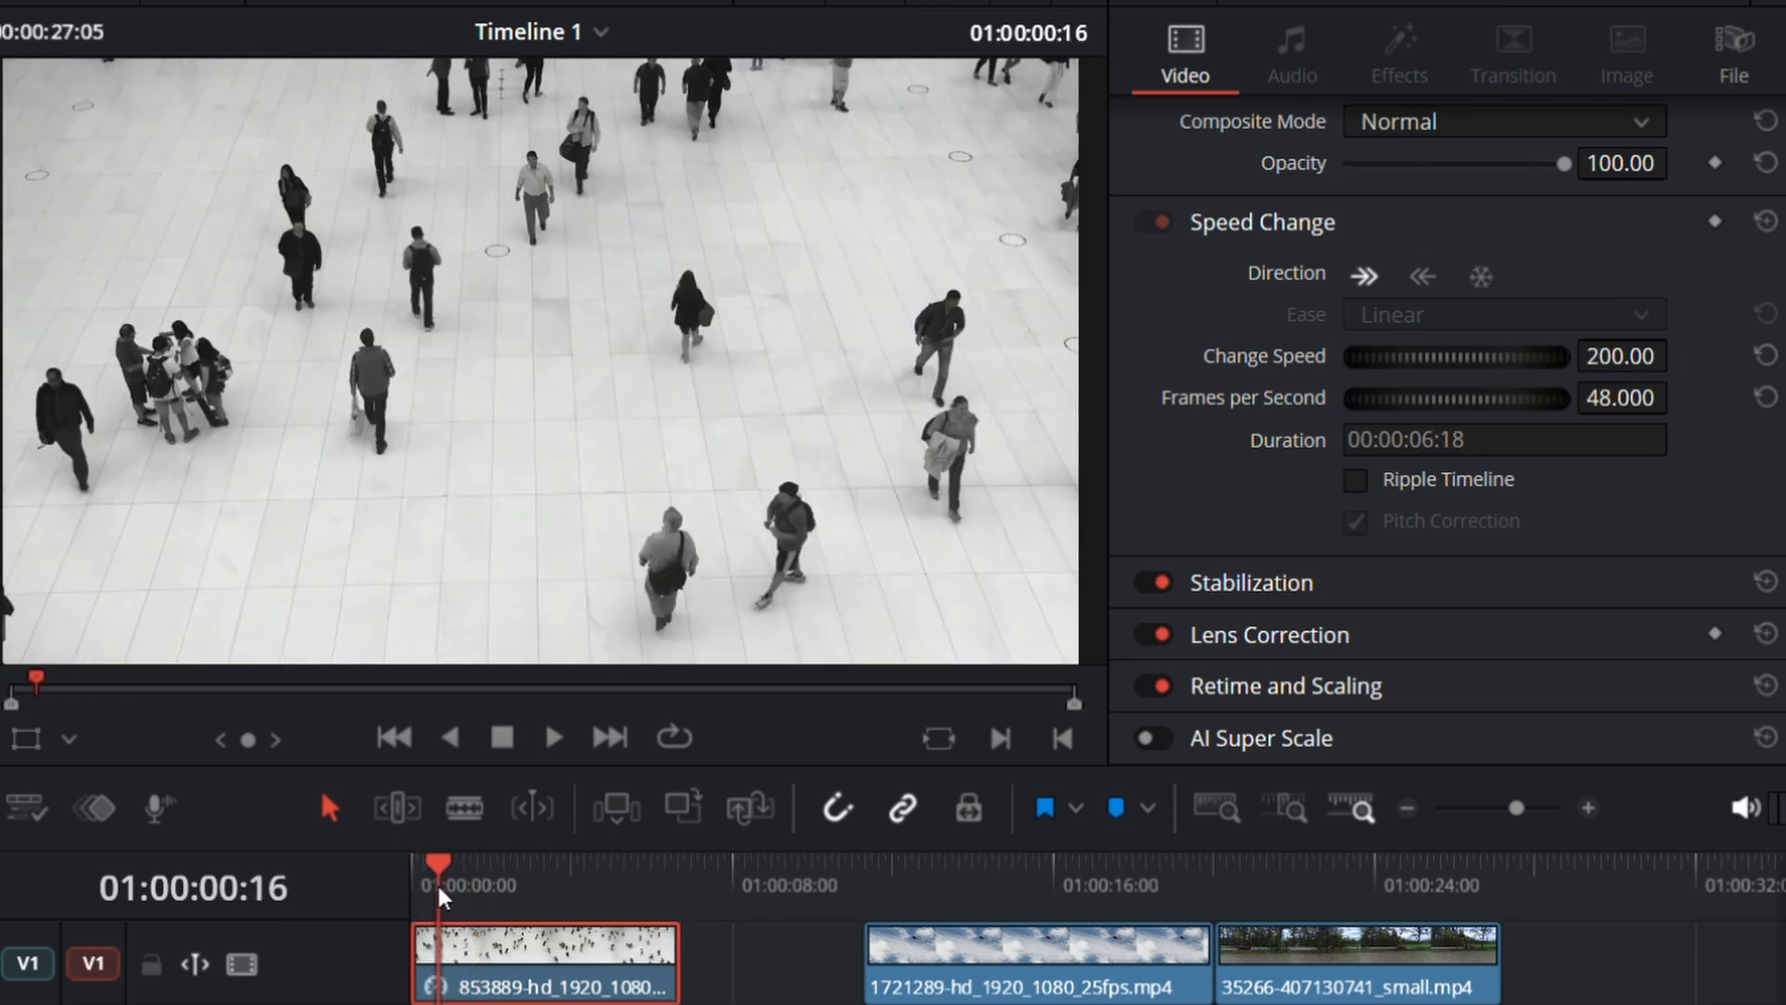
key("space")
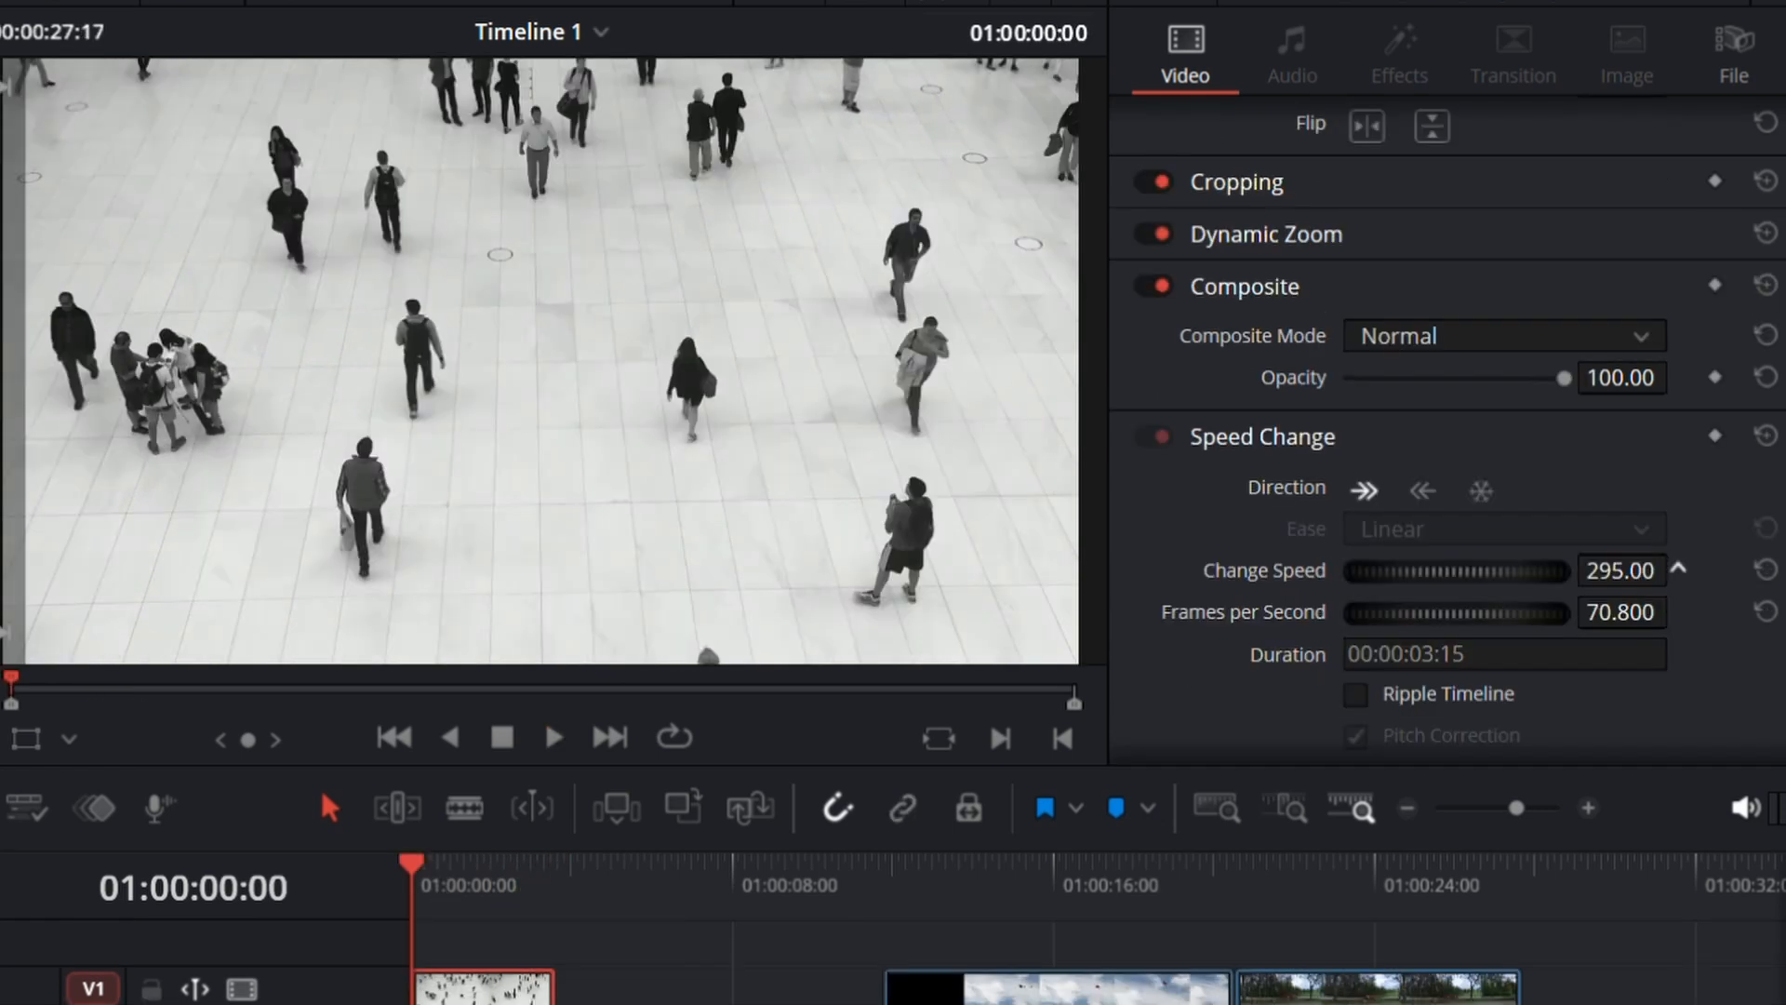
Step: Try a Change Speed of 311.00 on the 853889 clip with a playback, and try extending the clip's end into the gap
left_click_drag(1678, 562, 1679, 570)
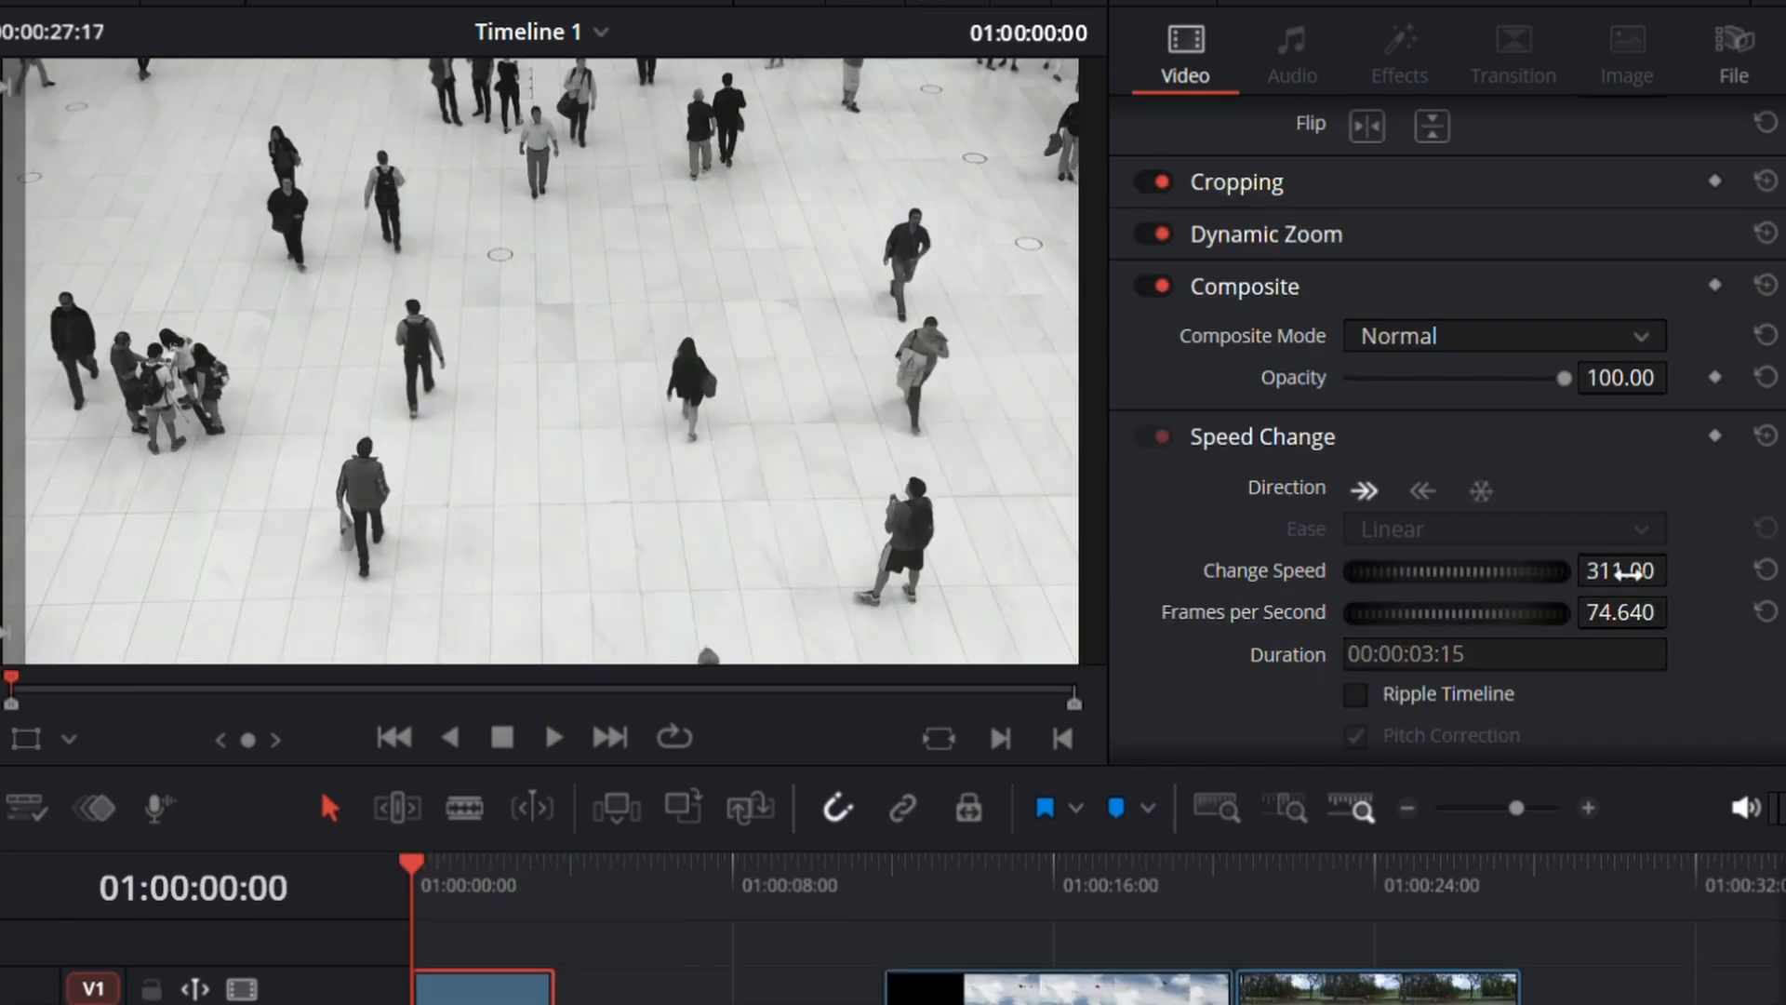
key("space")
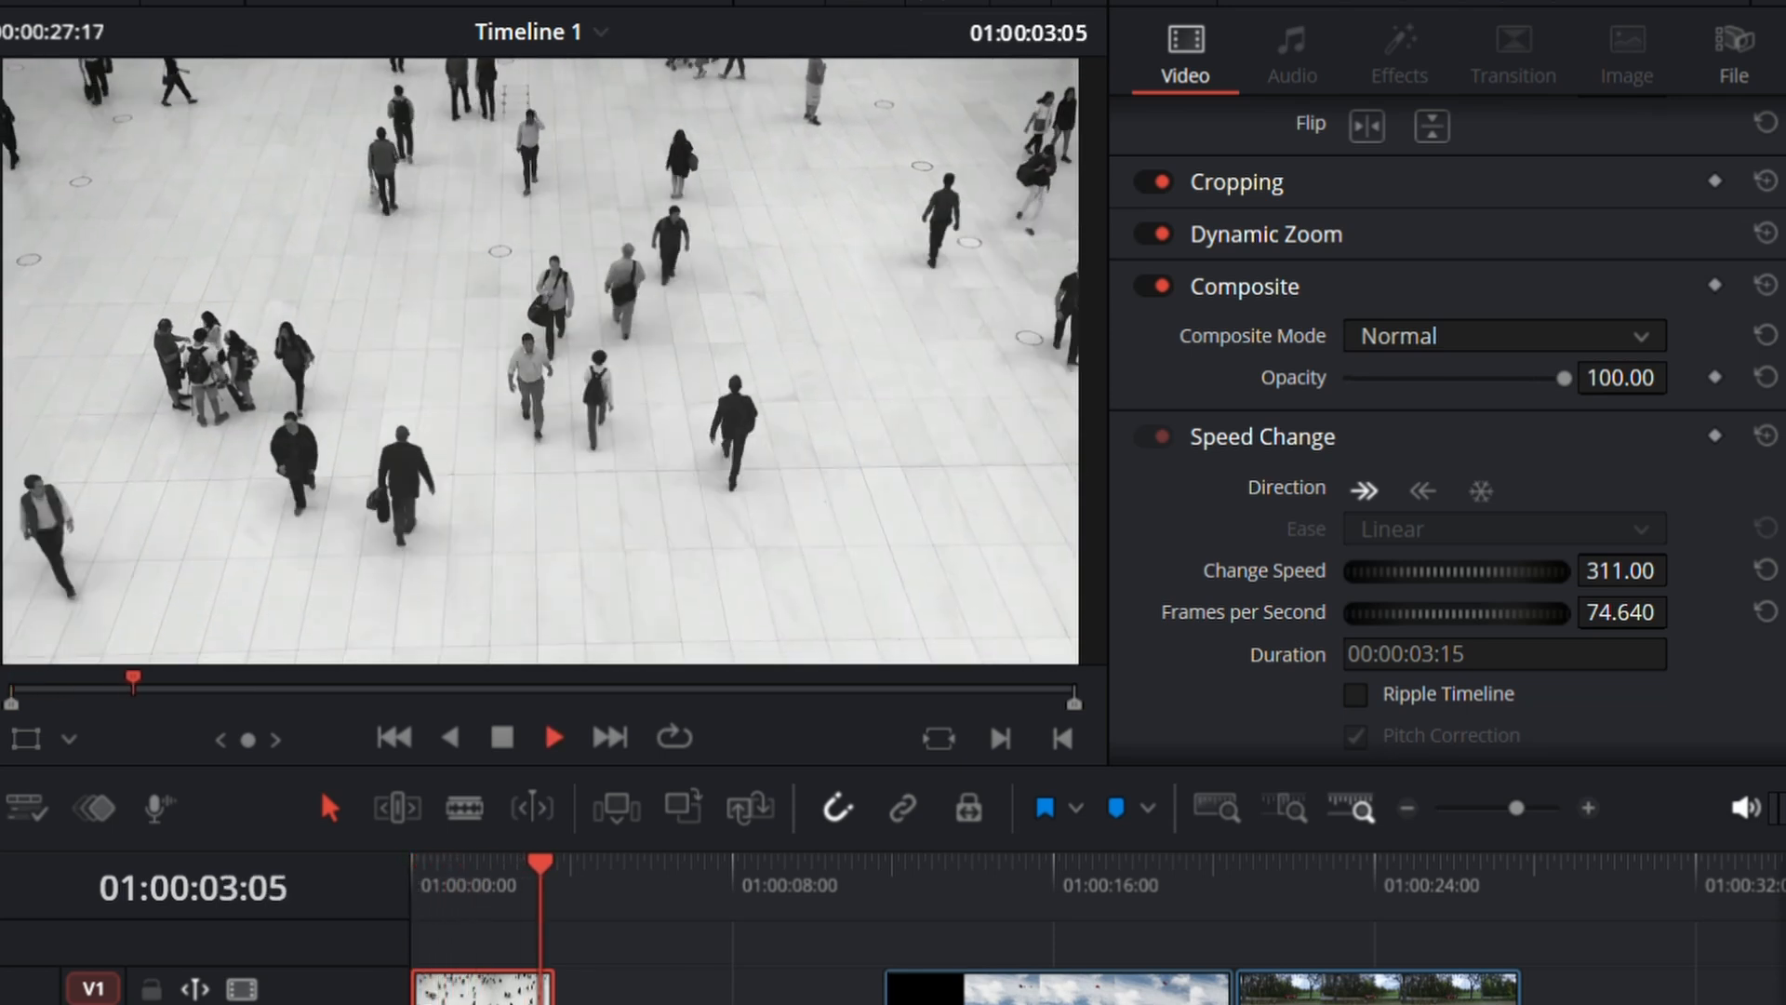
key("space")
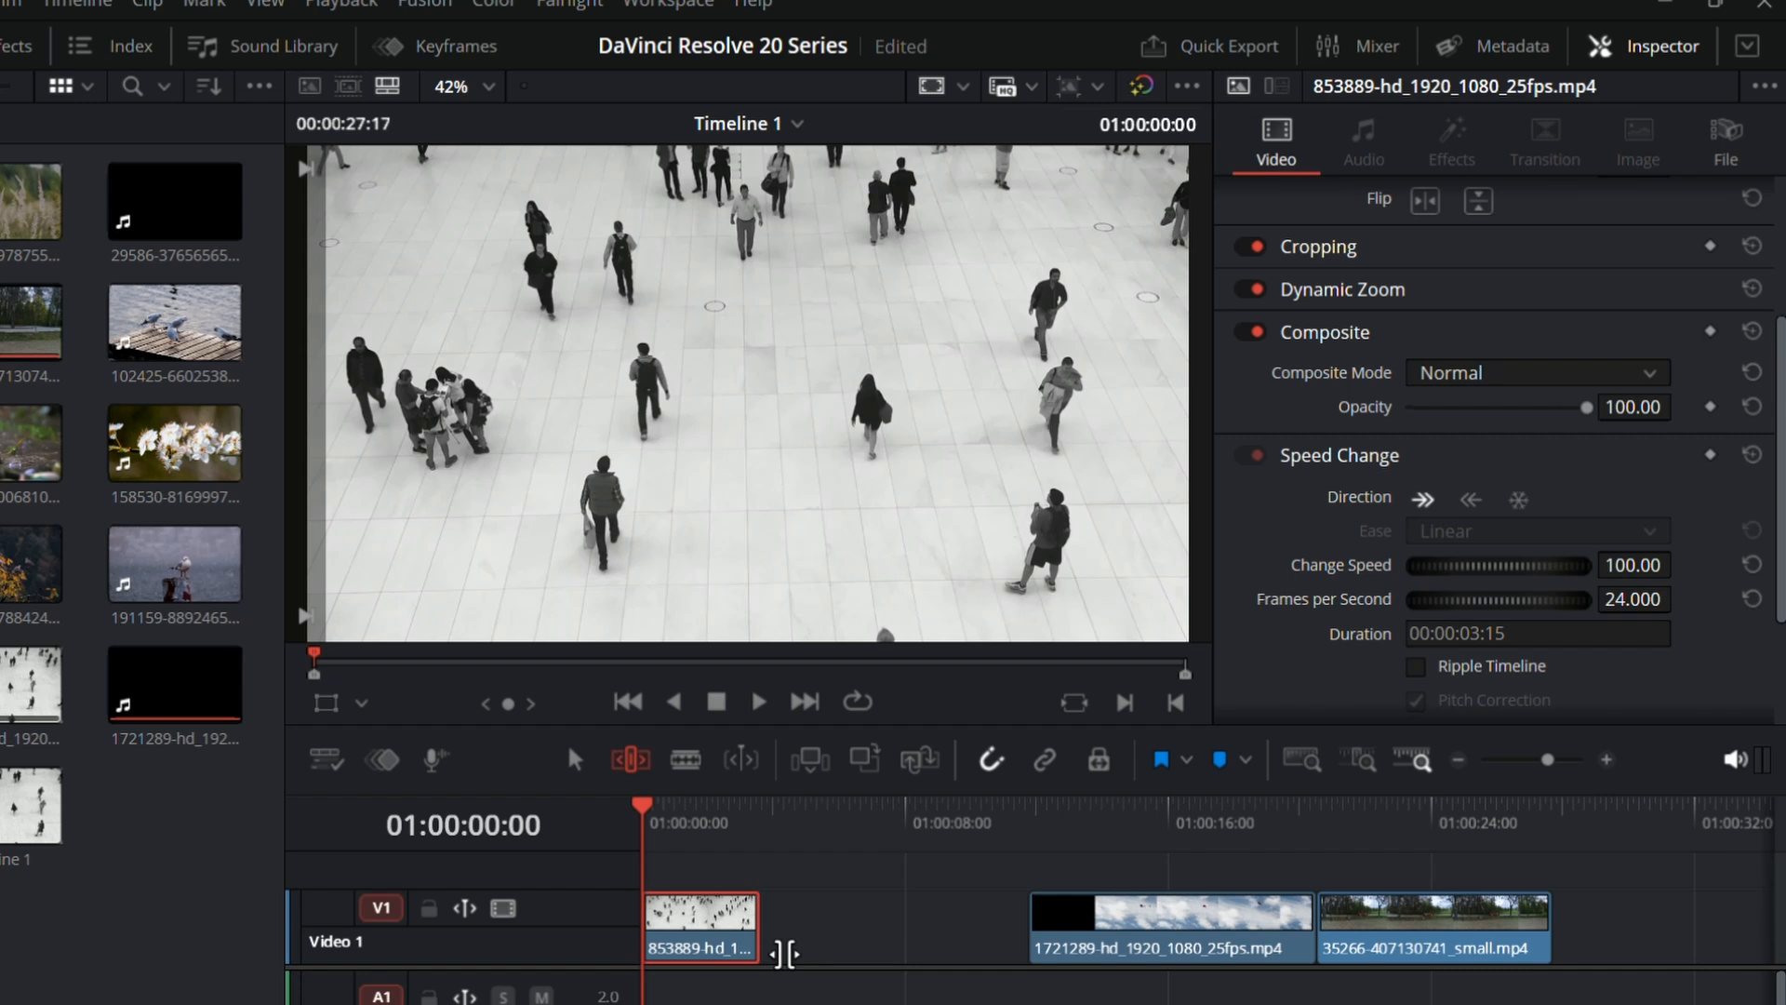
left_click_drag(786, 953, 1146, 970)
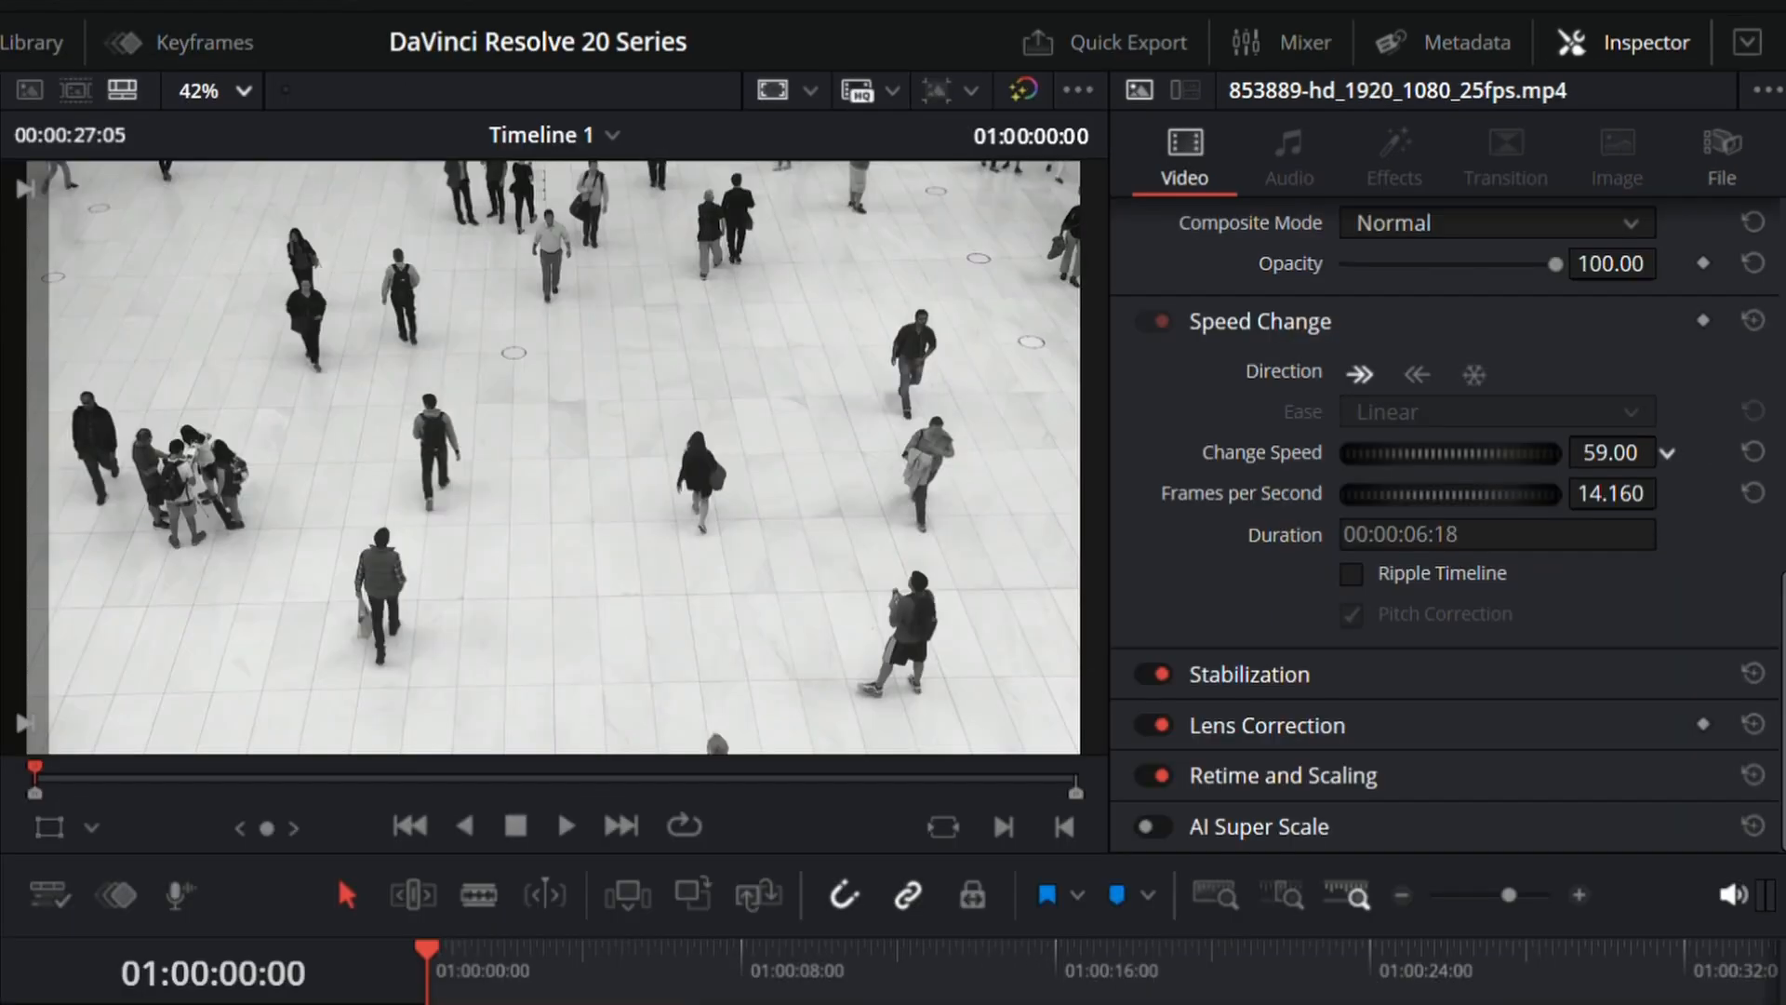
Step: Try slowing the 853889 clip to a Change Speed of 60.00 and preview it from the start
left_click_drag(1624, 389, 1637, 388)
left_click_drag(1618, 452, 1609, 453)
key("space")
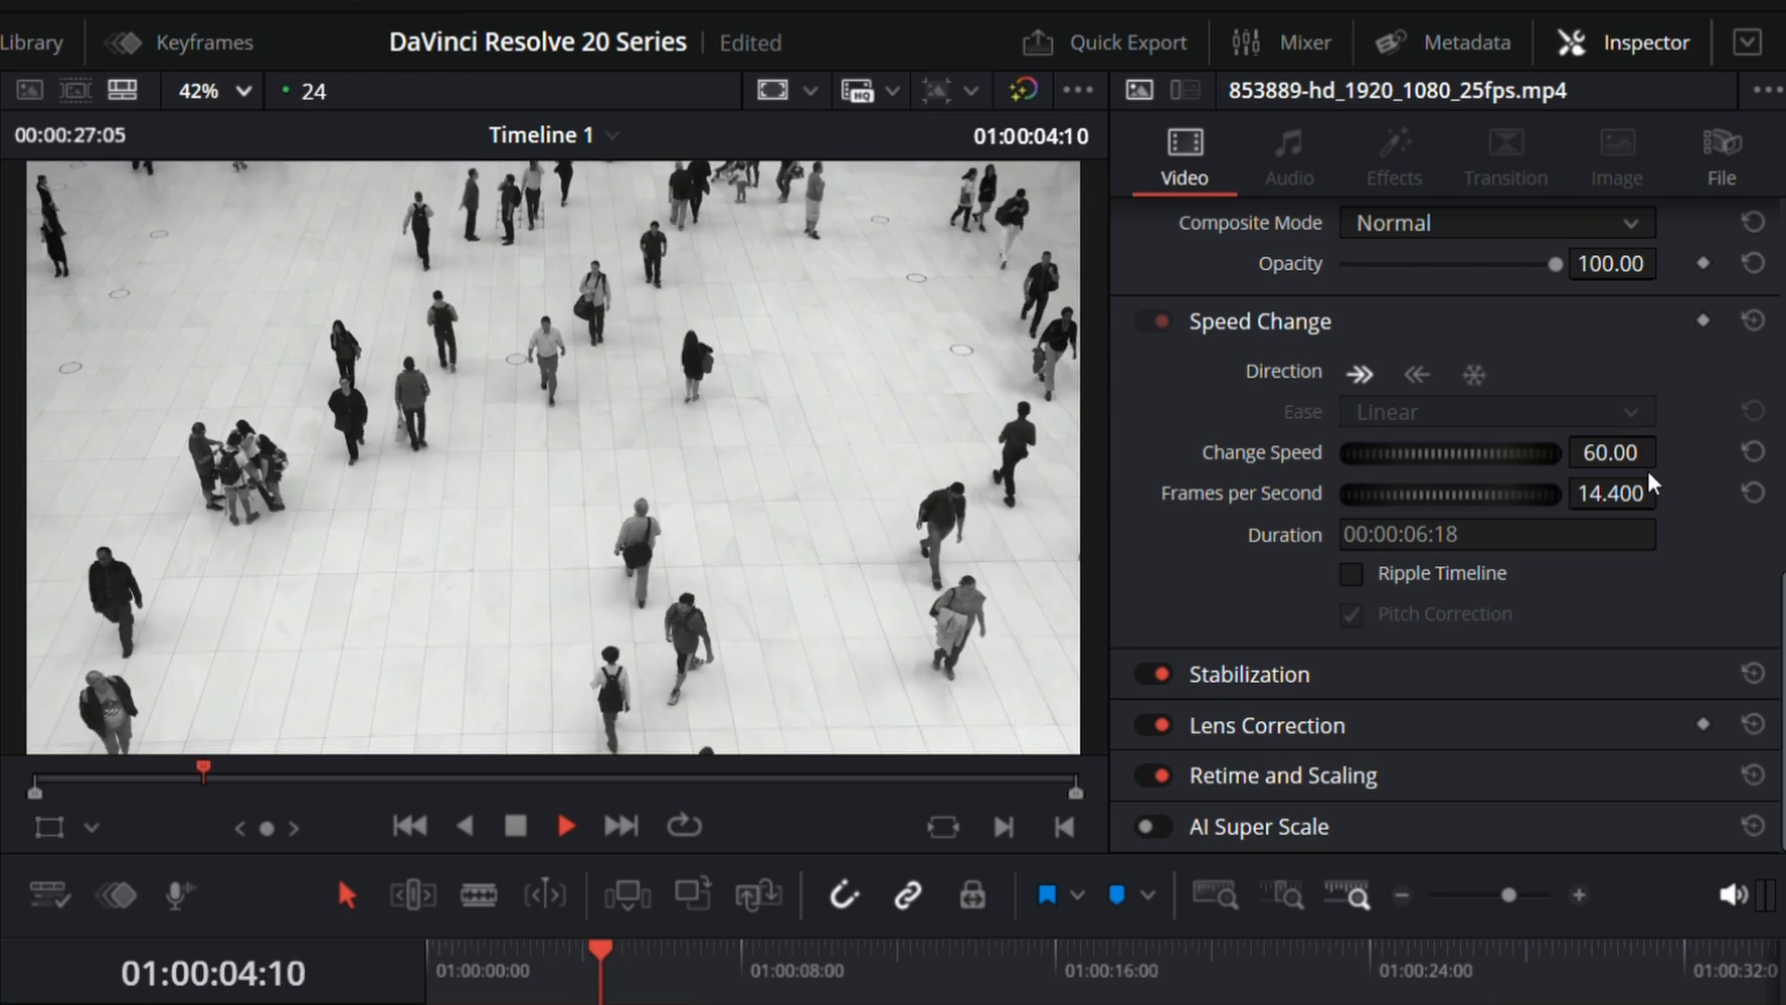
key("space")
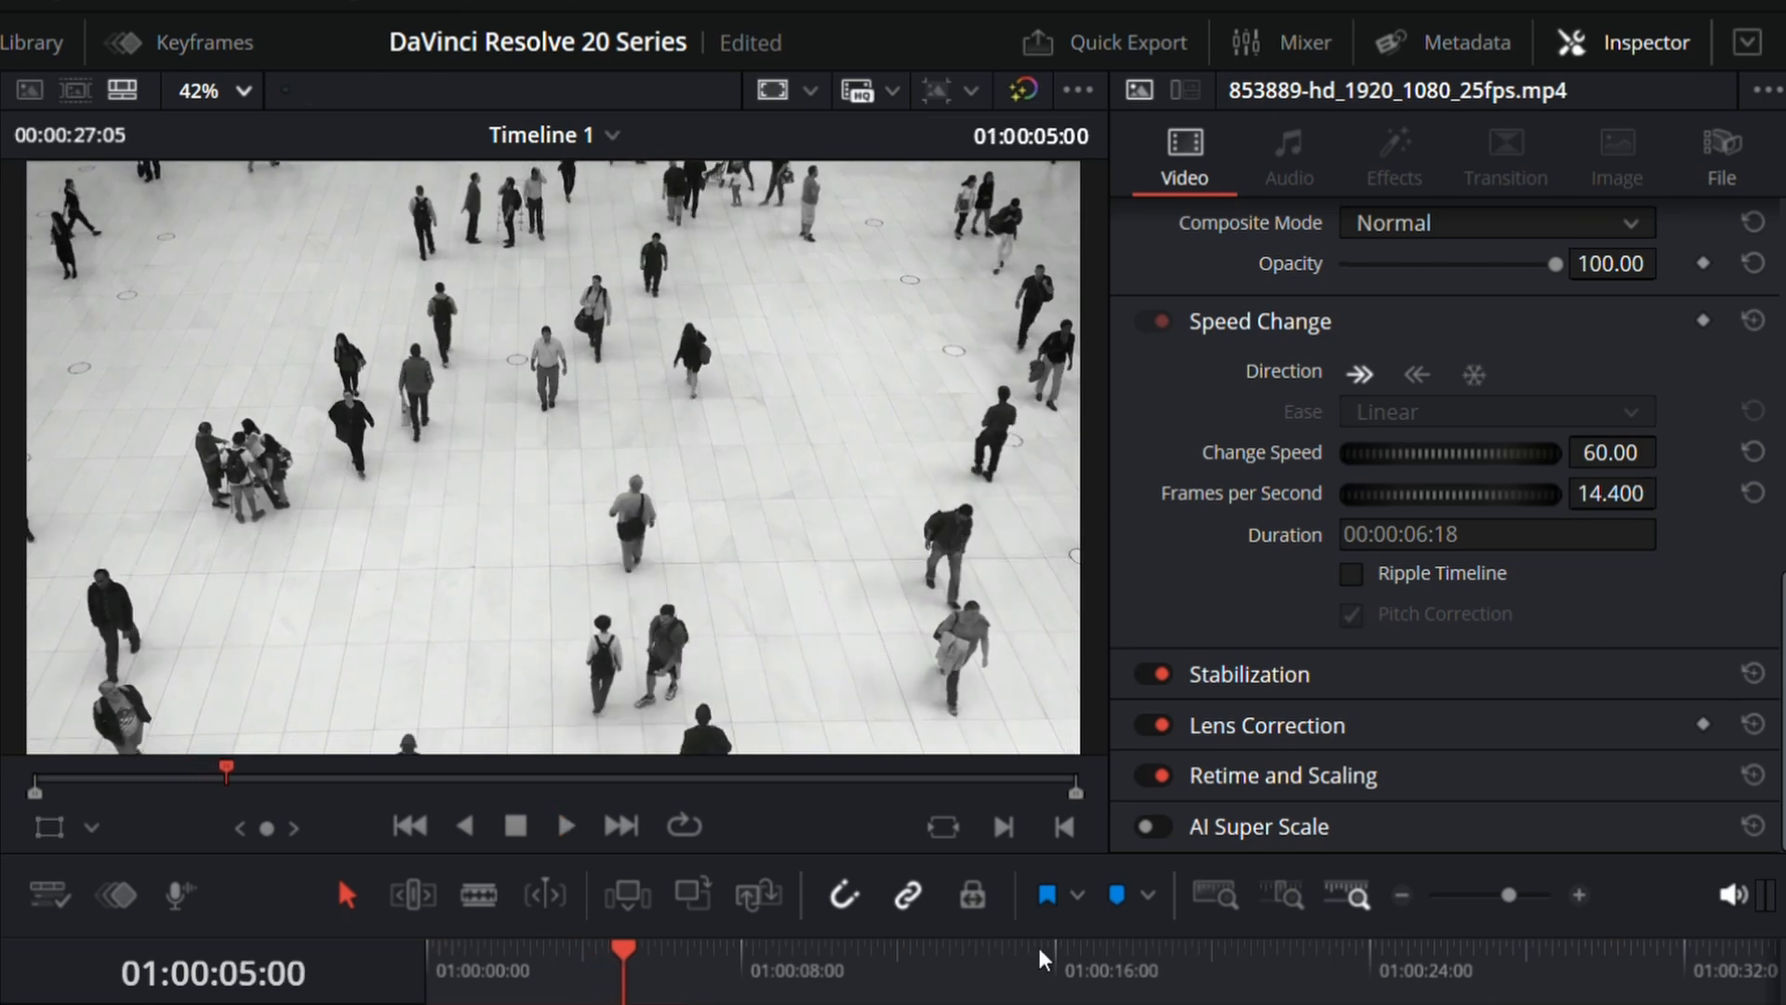
Step: Return the playhead to the timeline start, try a Change Speed of 40.00, and preview the clip
left_click(451, 967)
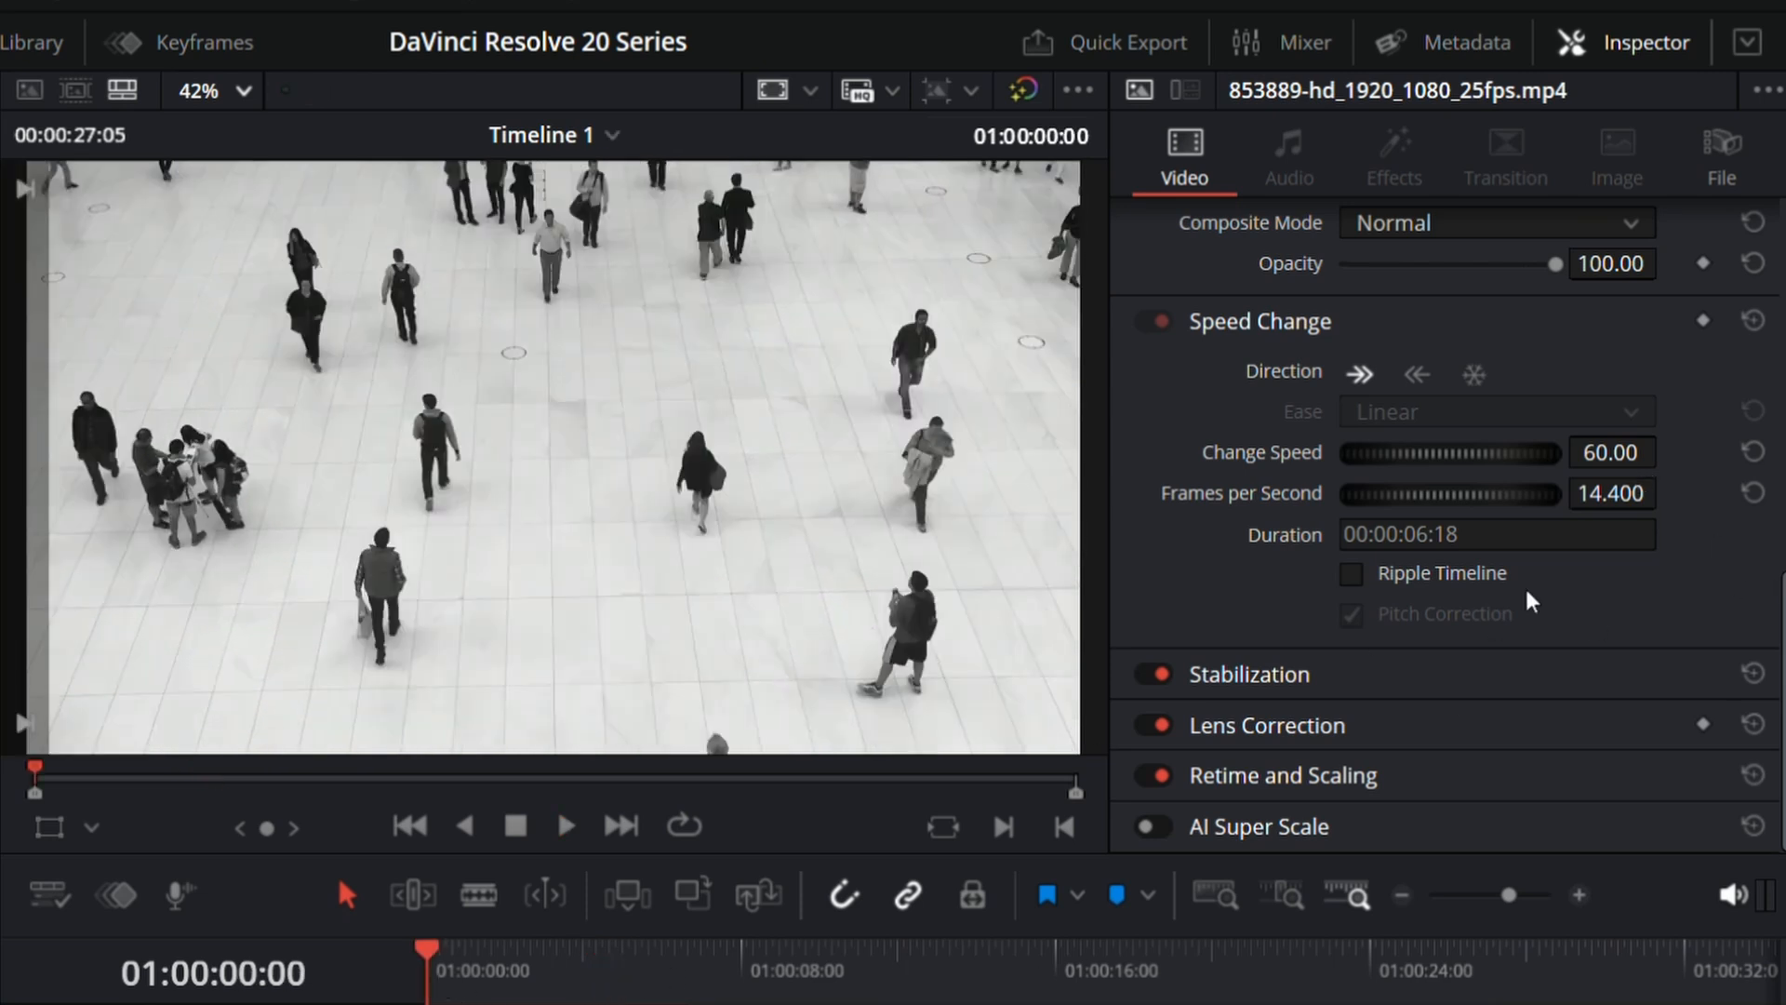
left_click_drag(1630, 456, 1610, 456)
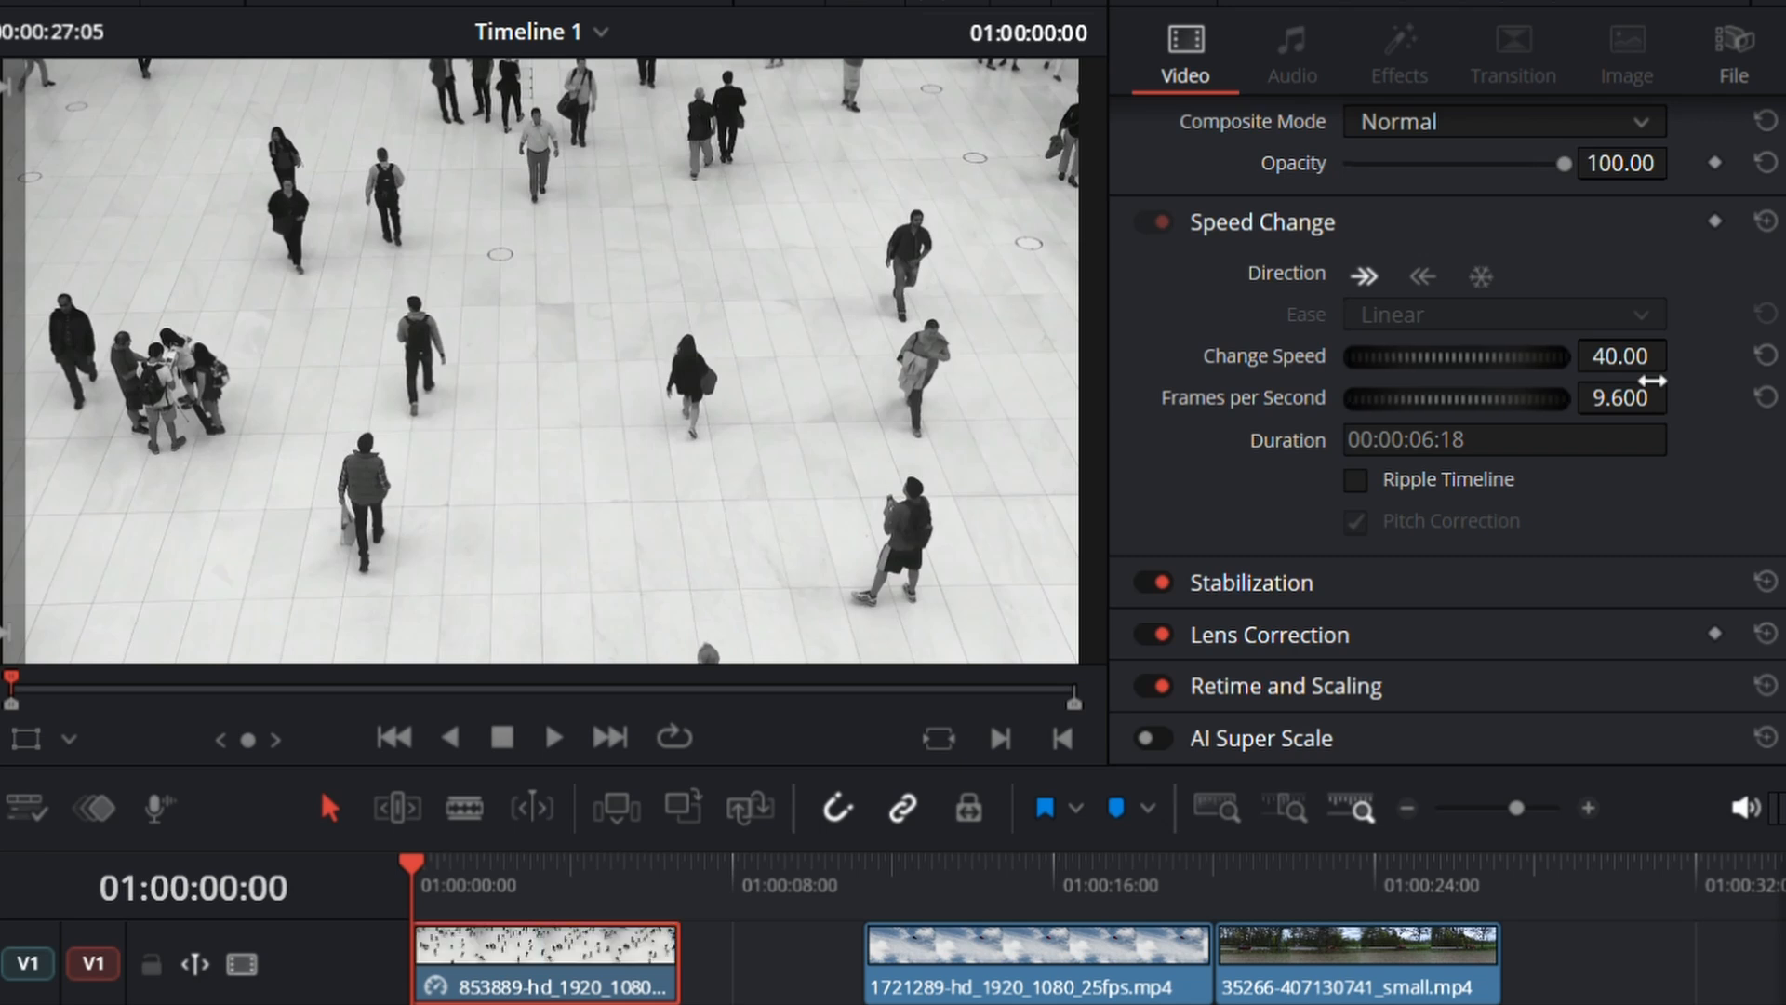
key("space")
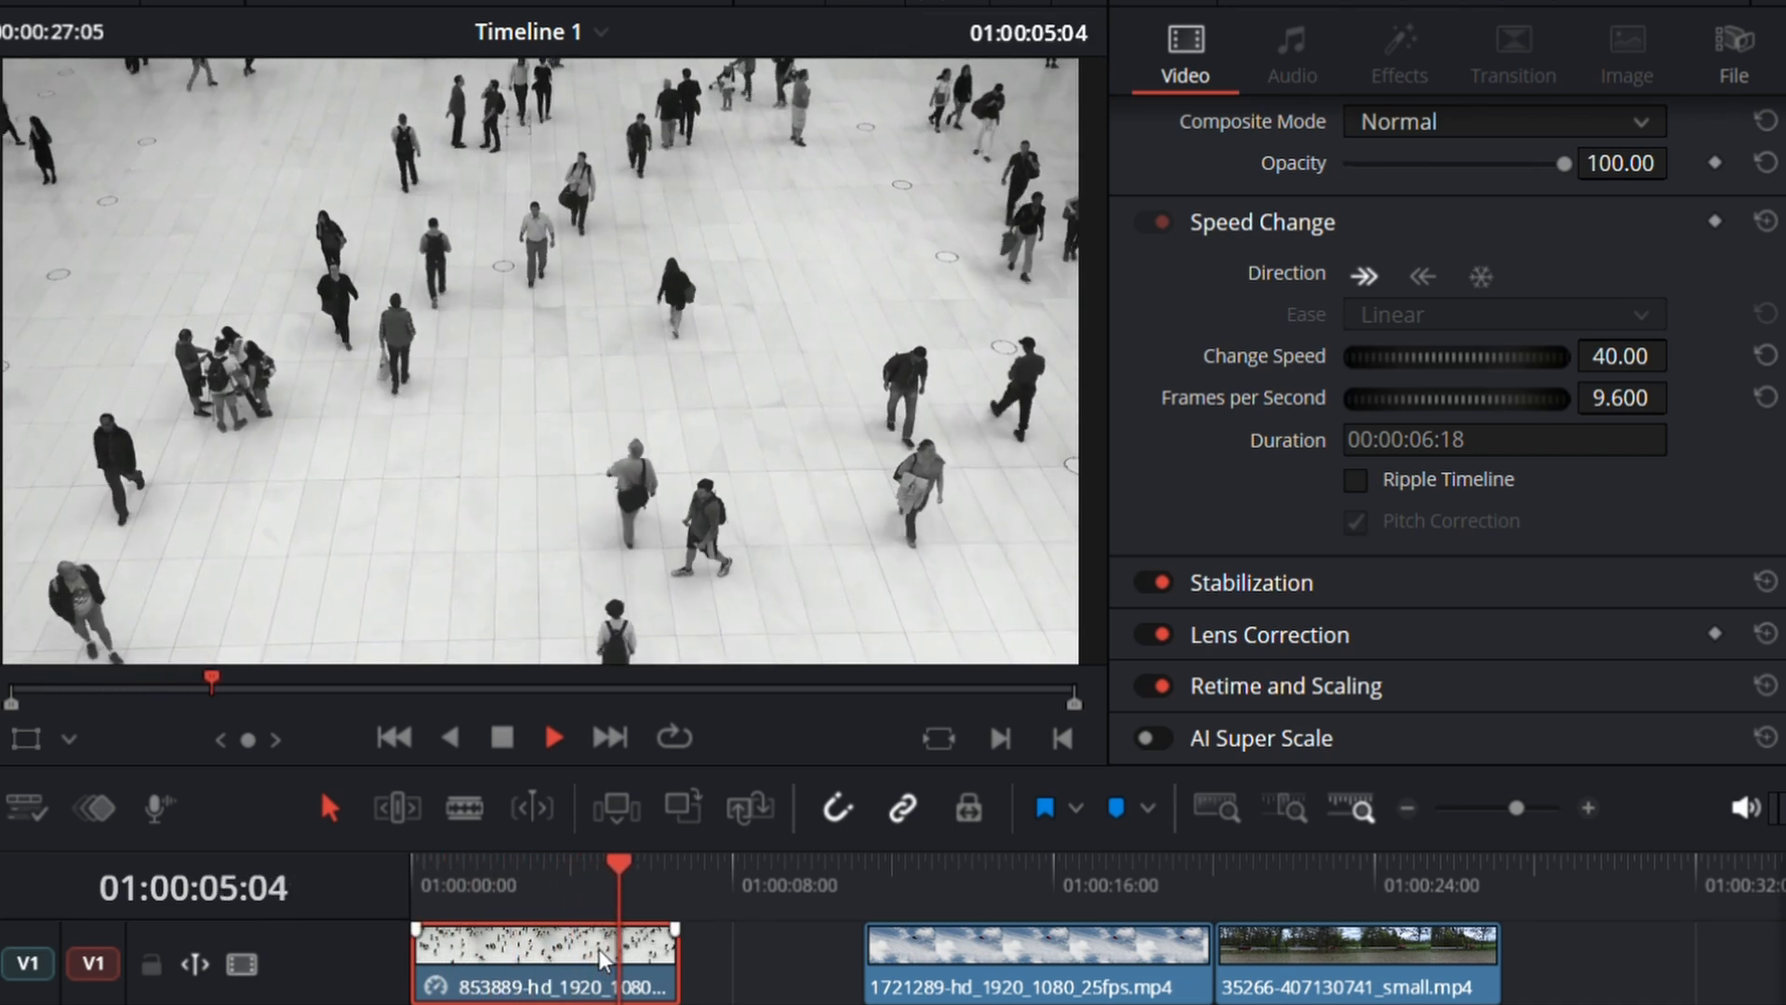
key("space")
Step: Try a Change Speed of 30.00 on the 853889 clip and play it from the timeline start
left_click_drag(1654, 369, 1627, 369)
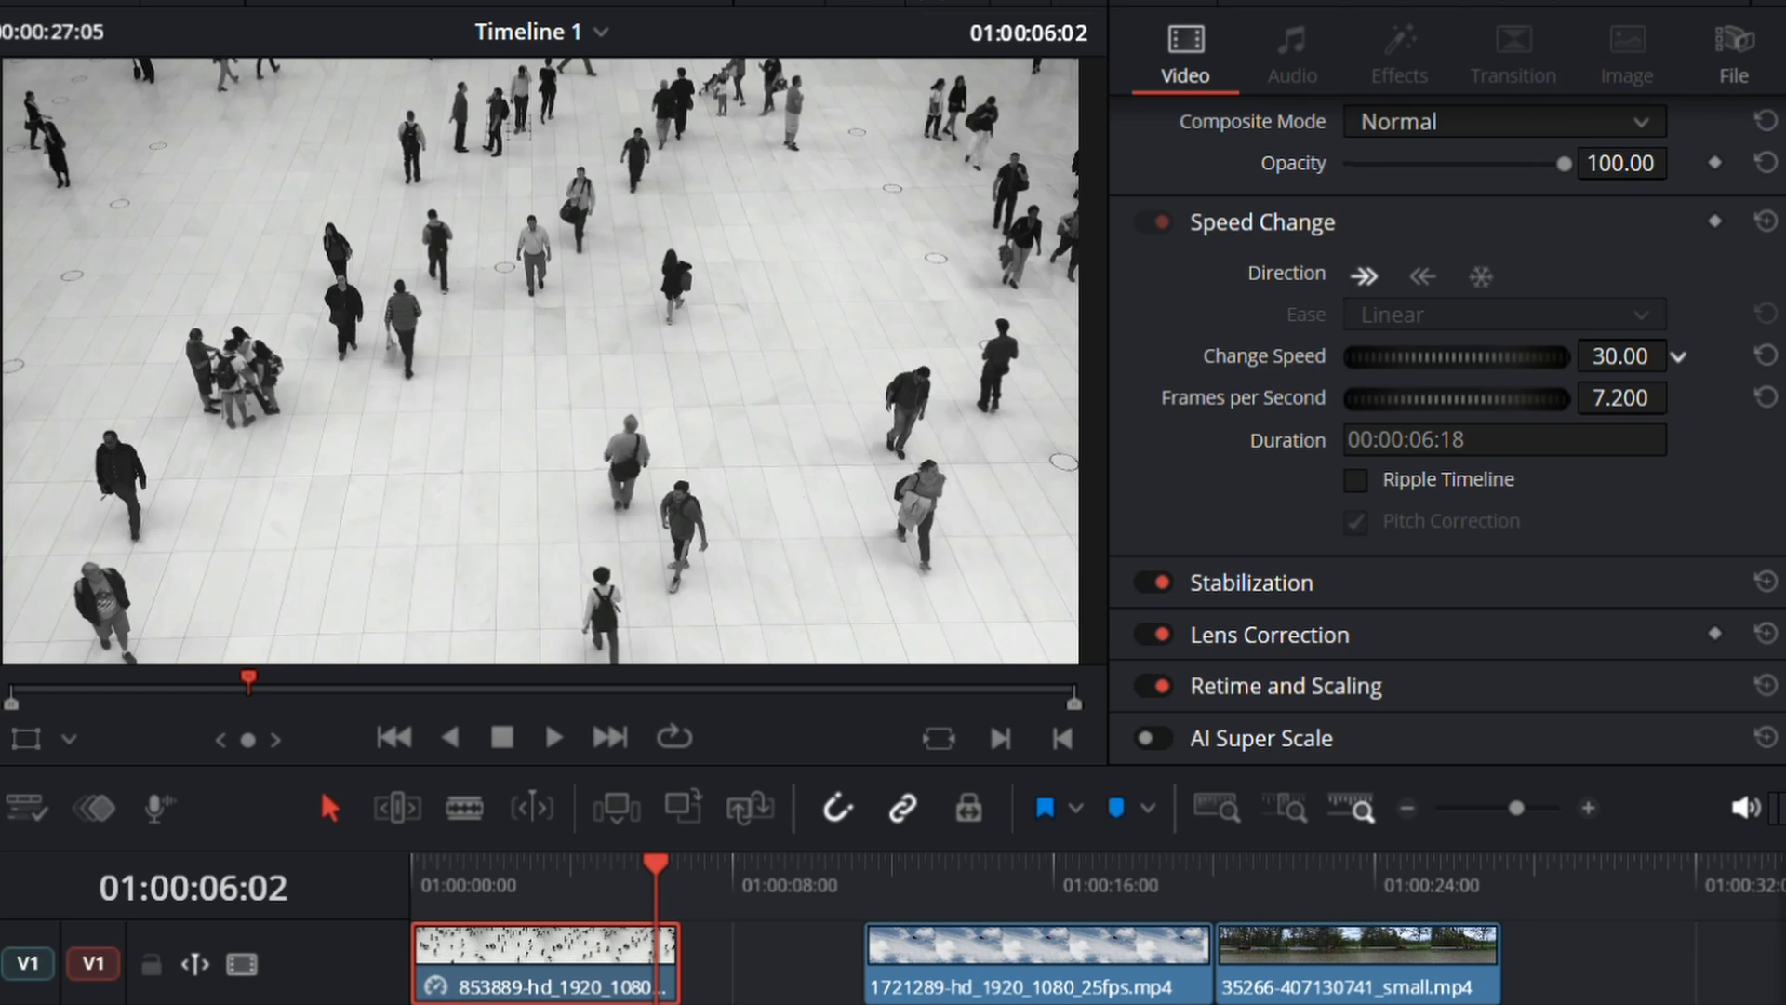
key("Home")
key("space")
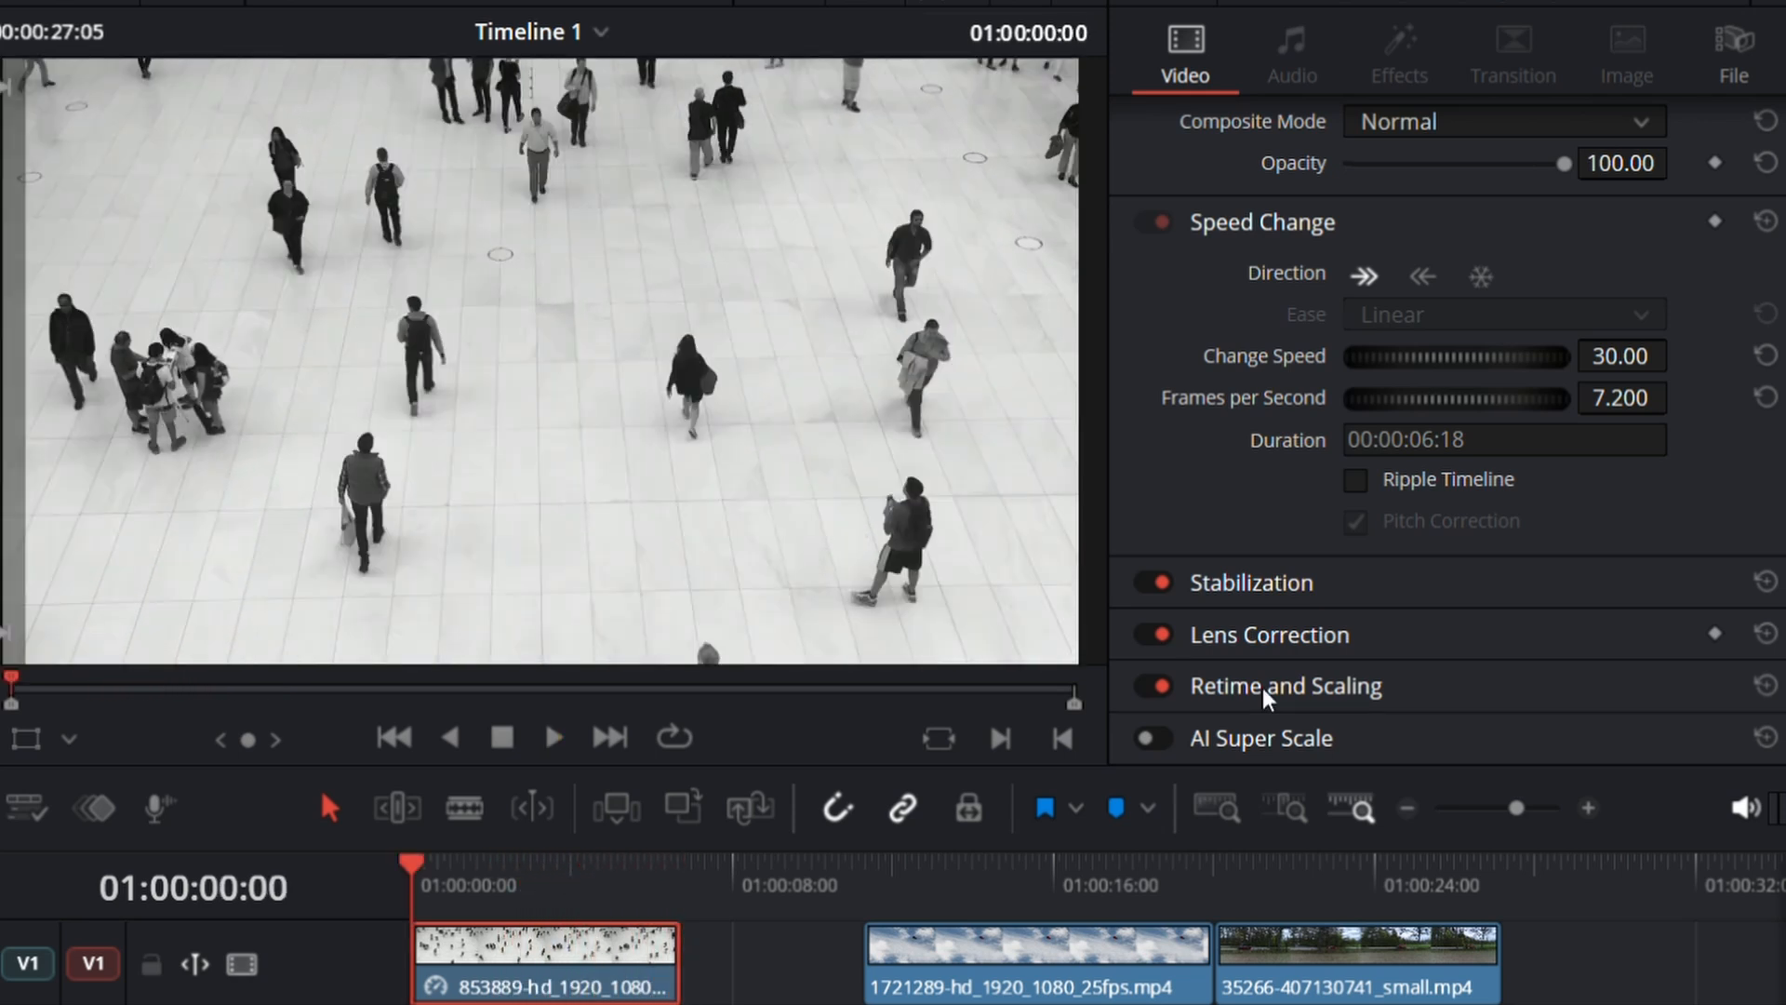
Step: Set the Retime Process under Retime and Scaling to Optical Flow for the 853889 clip, and preview the slow motion
left_click(1266, 688)
scroll(1369, 696, "down", 3)
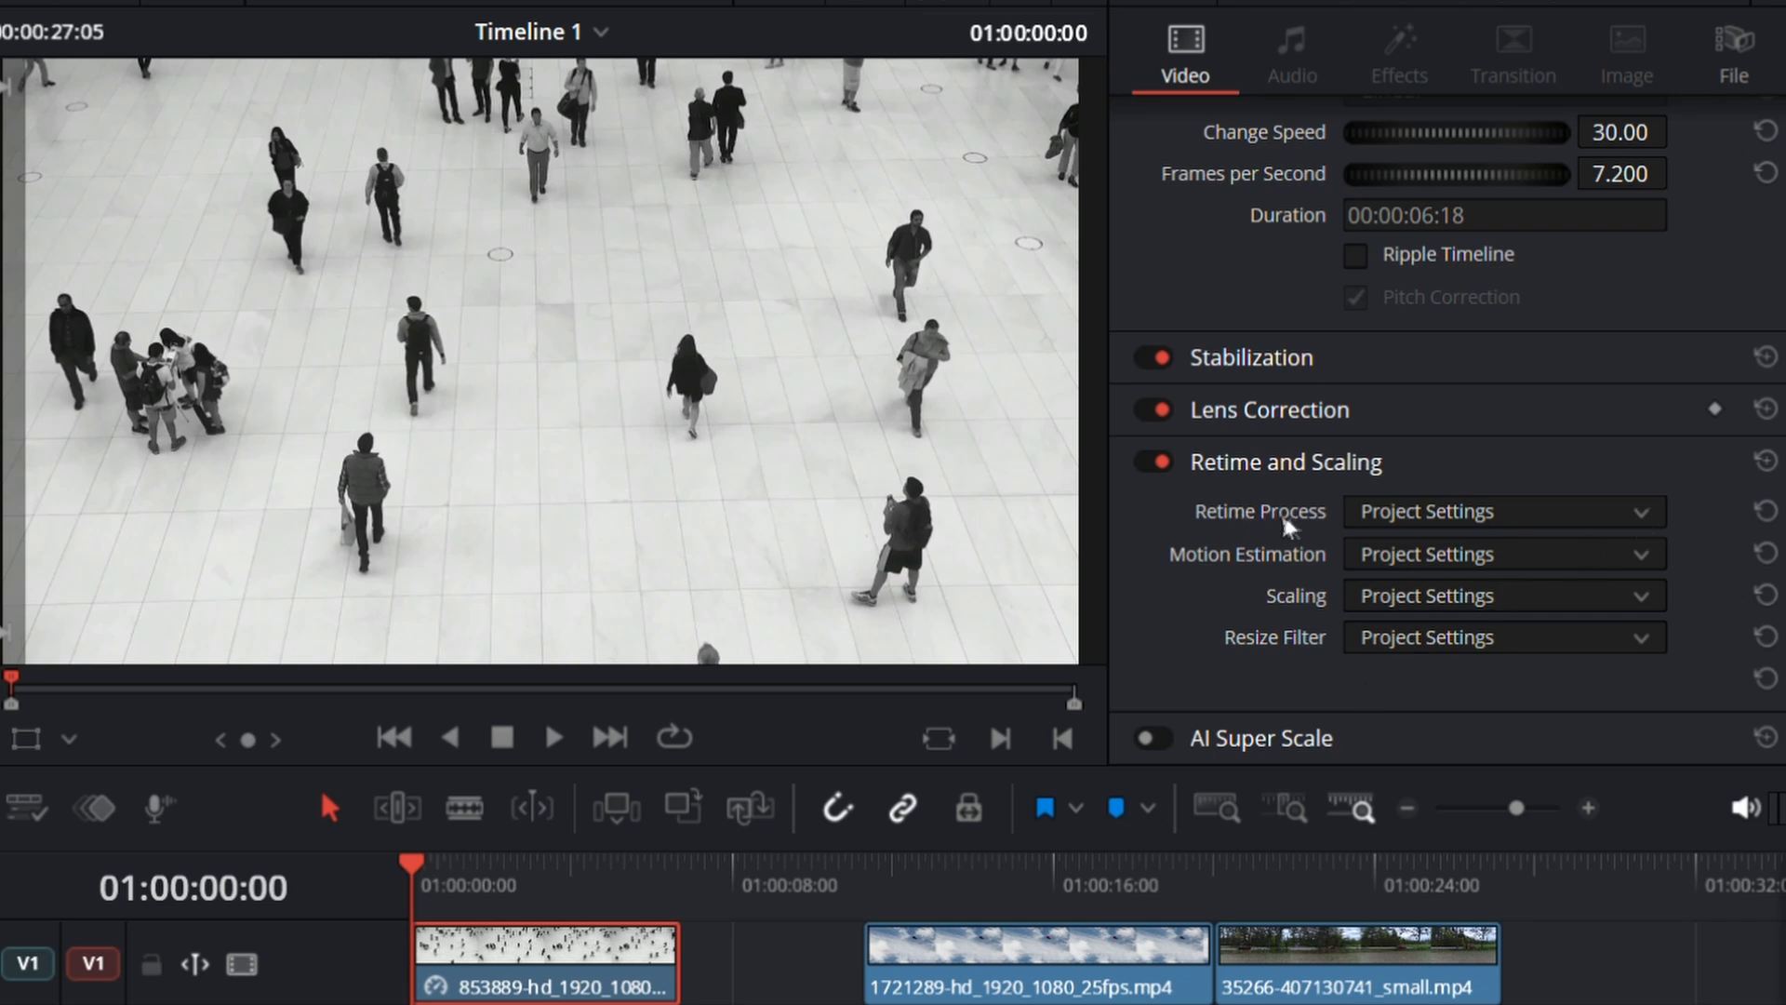
left_click(1639, 519)
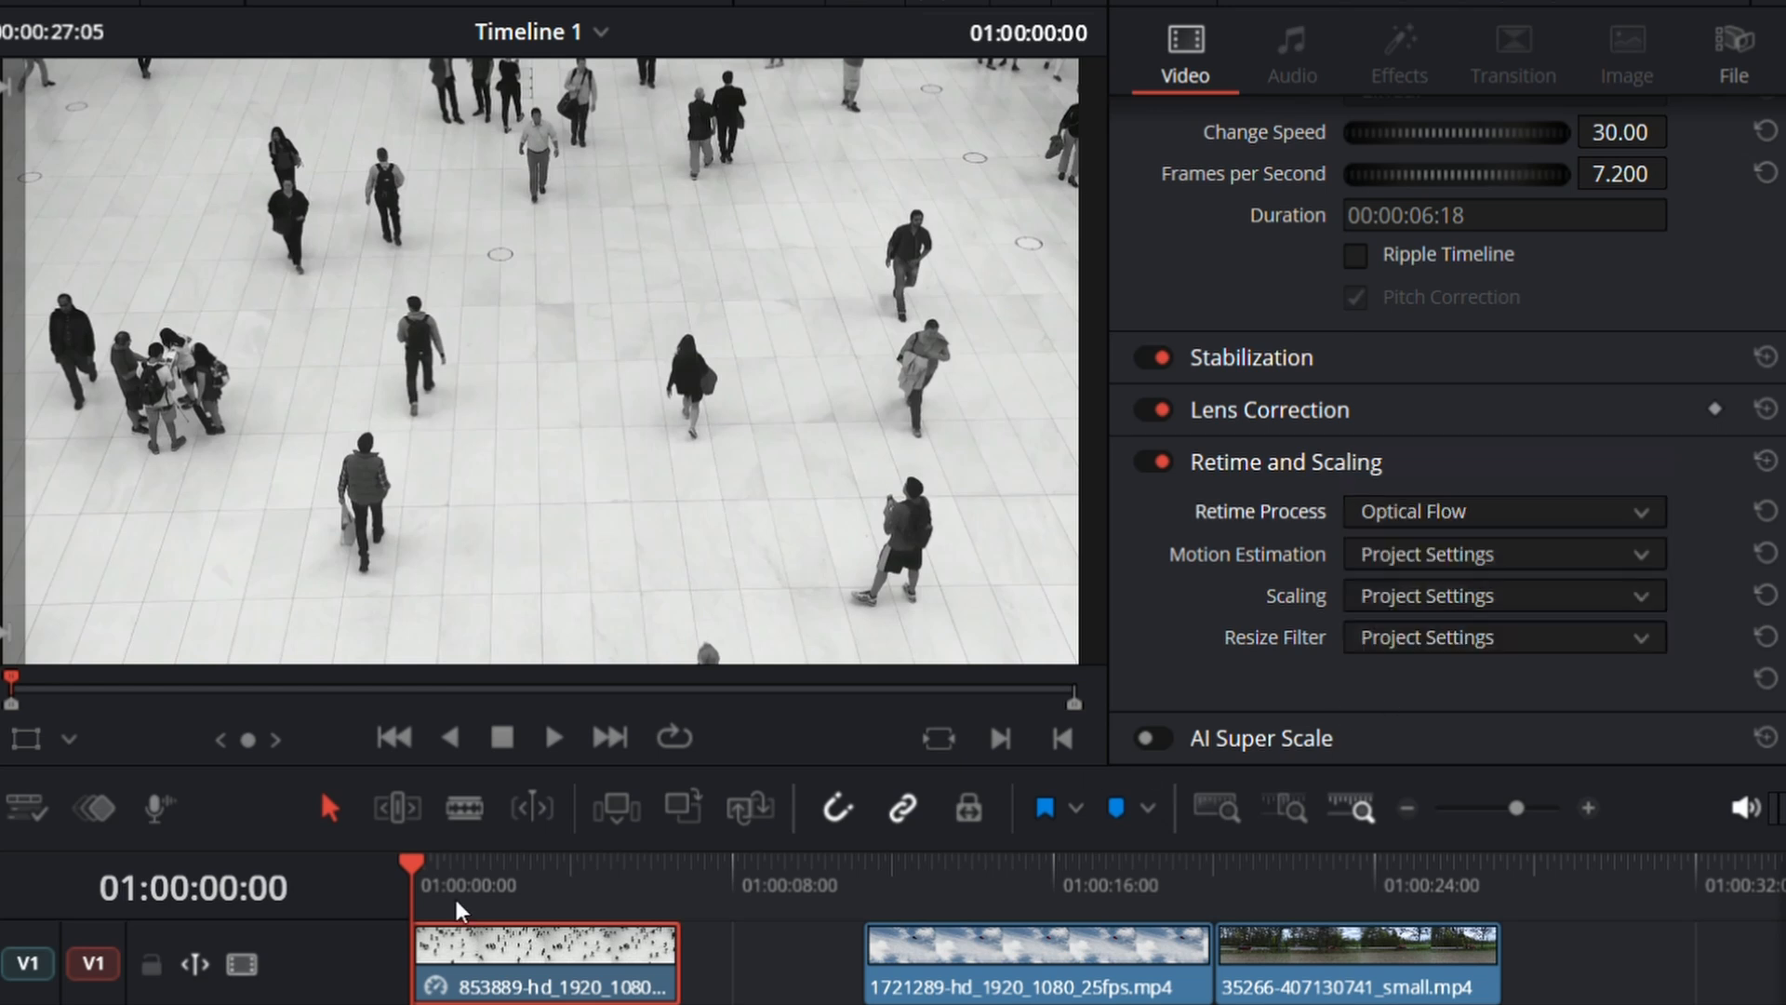
key("space")
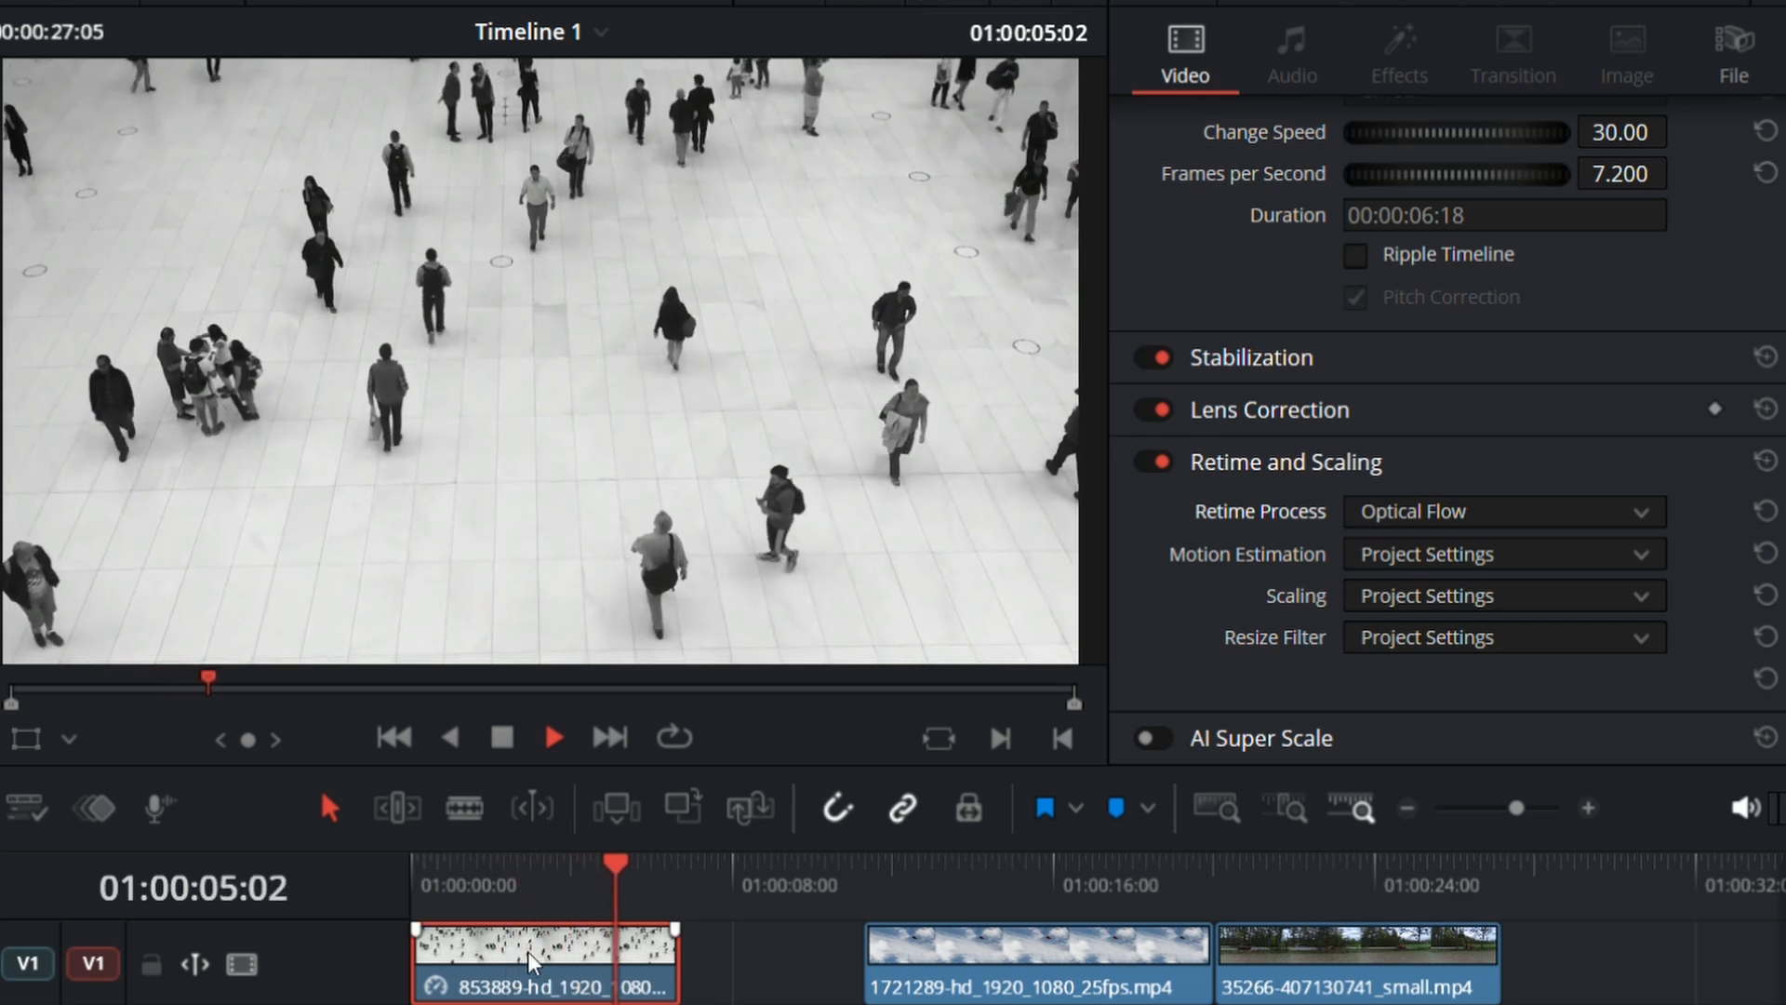
key("space")
key("Left")
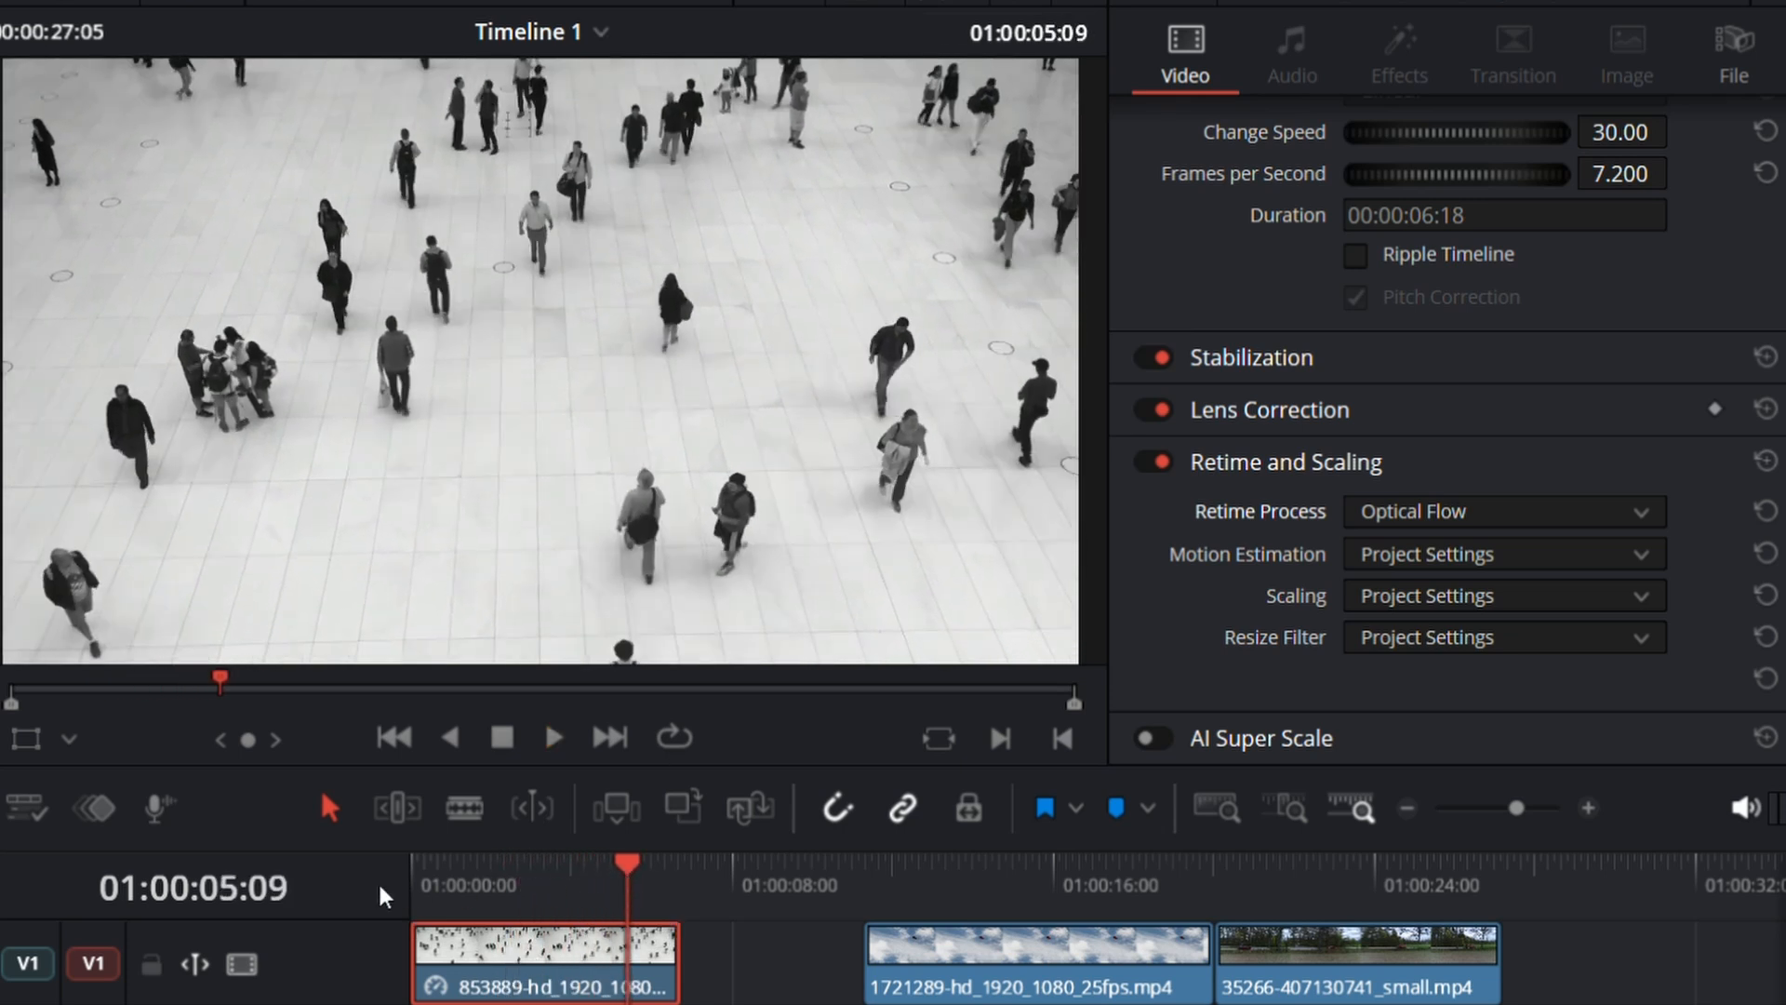
Step: Replay the slowed clip twice from near its start to examine motion smoothness, and move the playhead to 01:00:01:10
left_click(437, 879)
key("space")
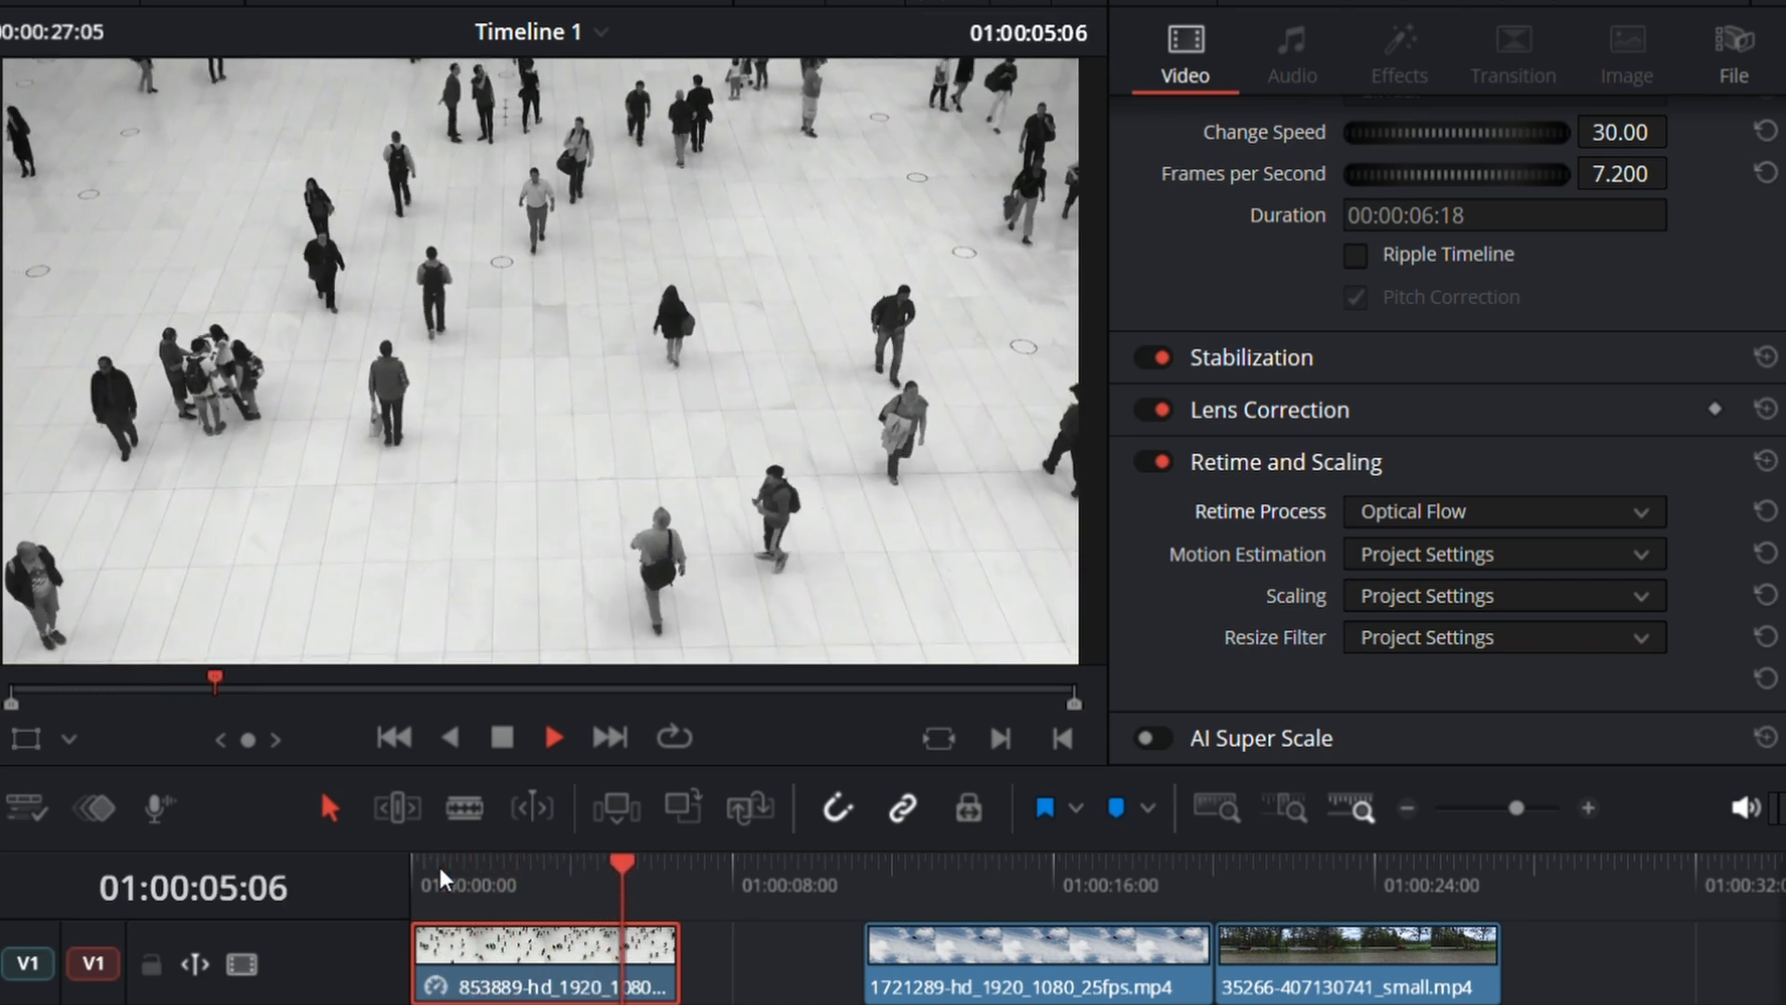
key("space")
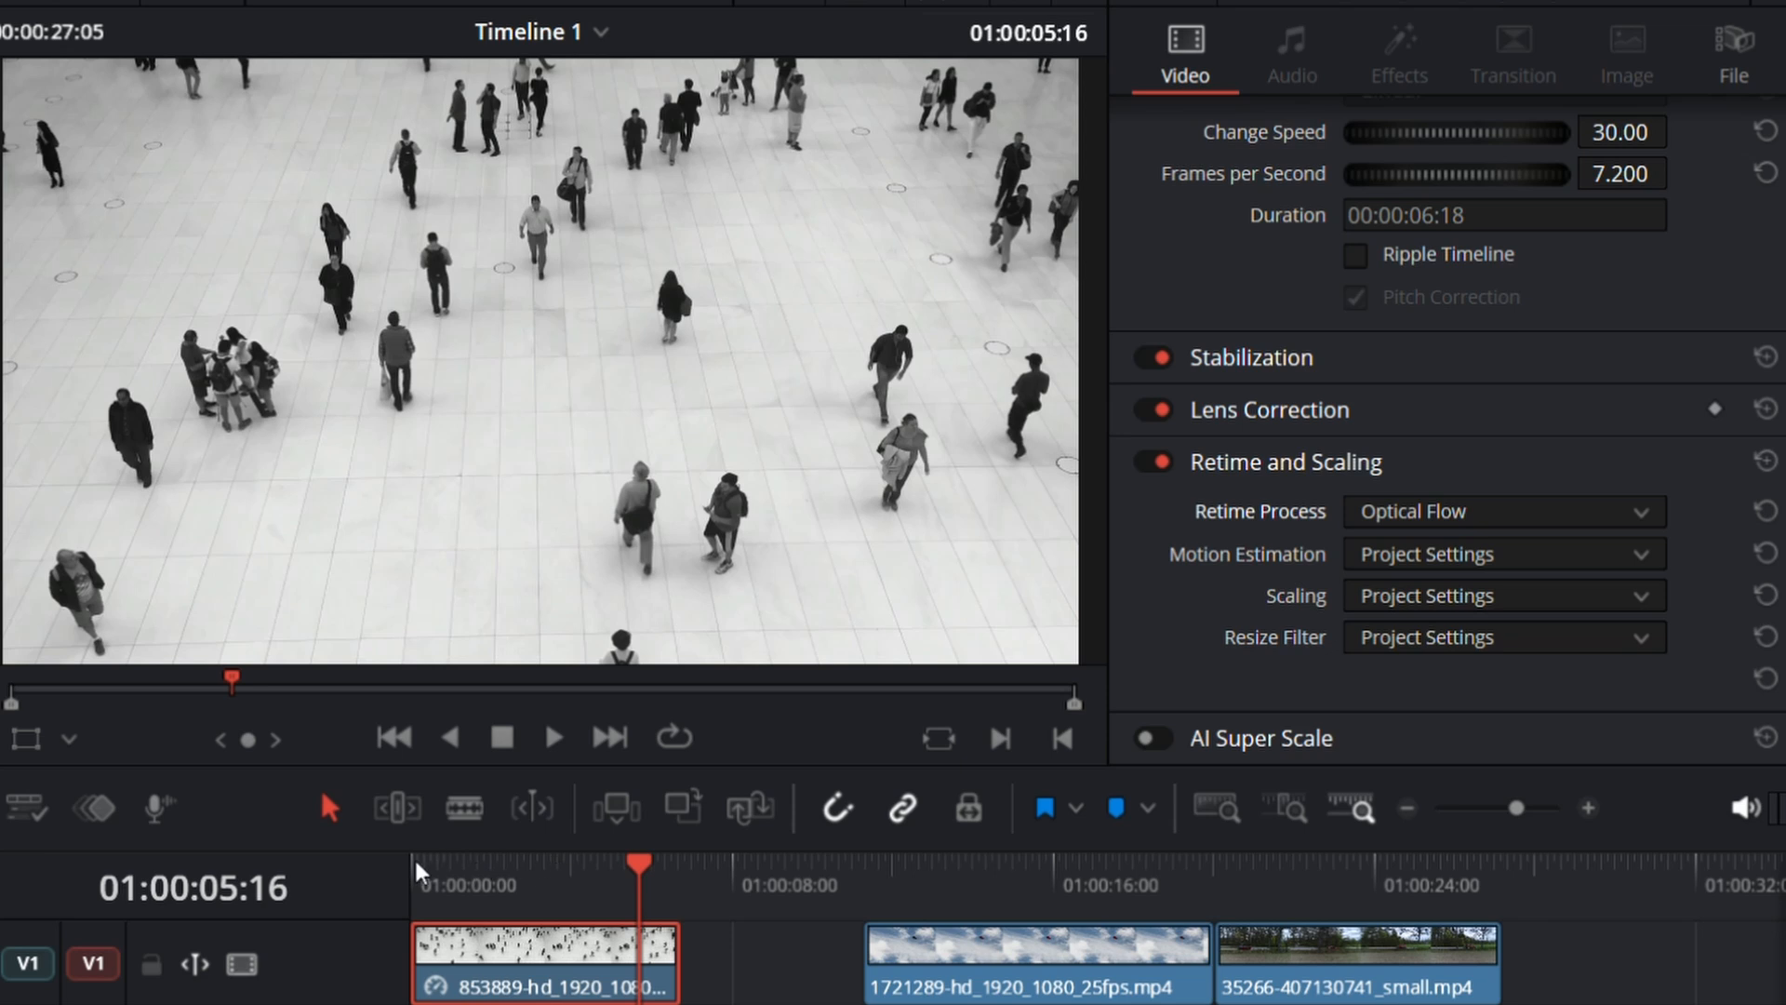
left_click(418, 872)
key("space")
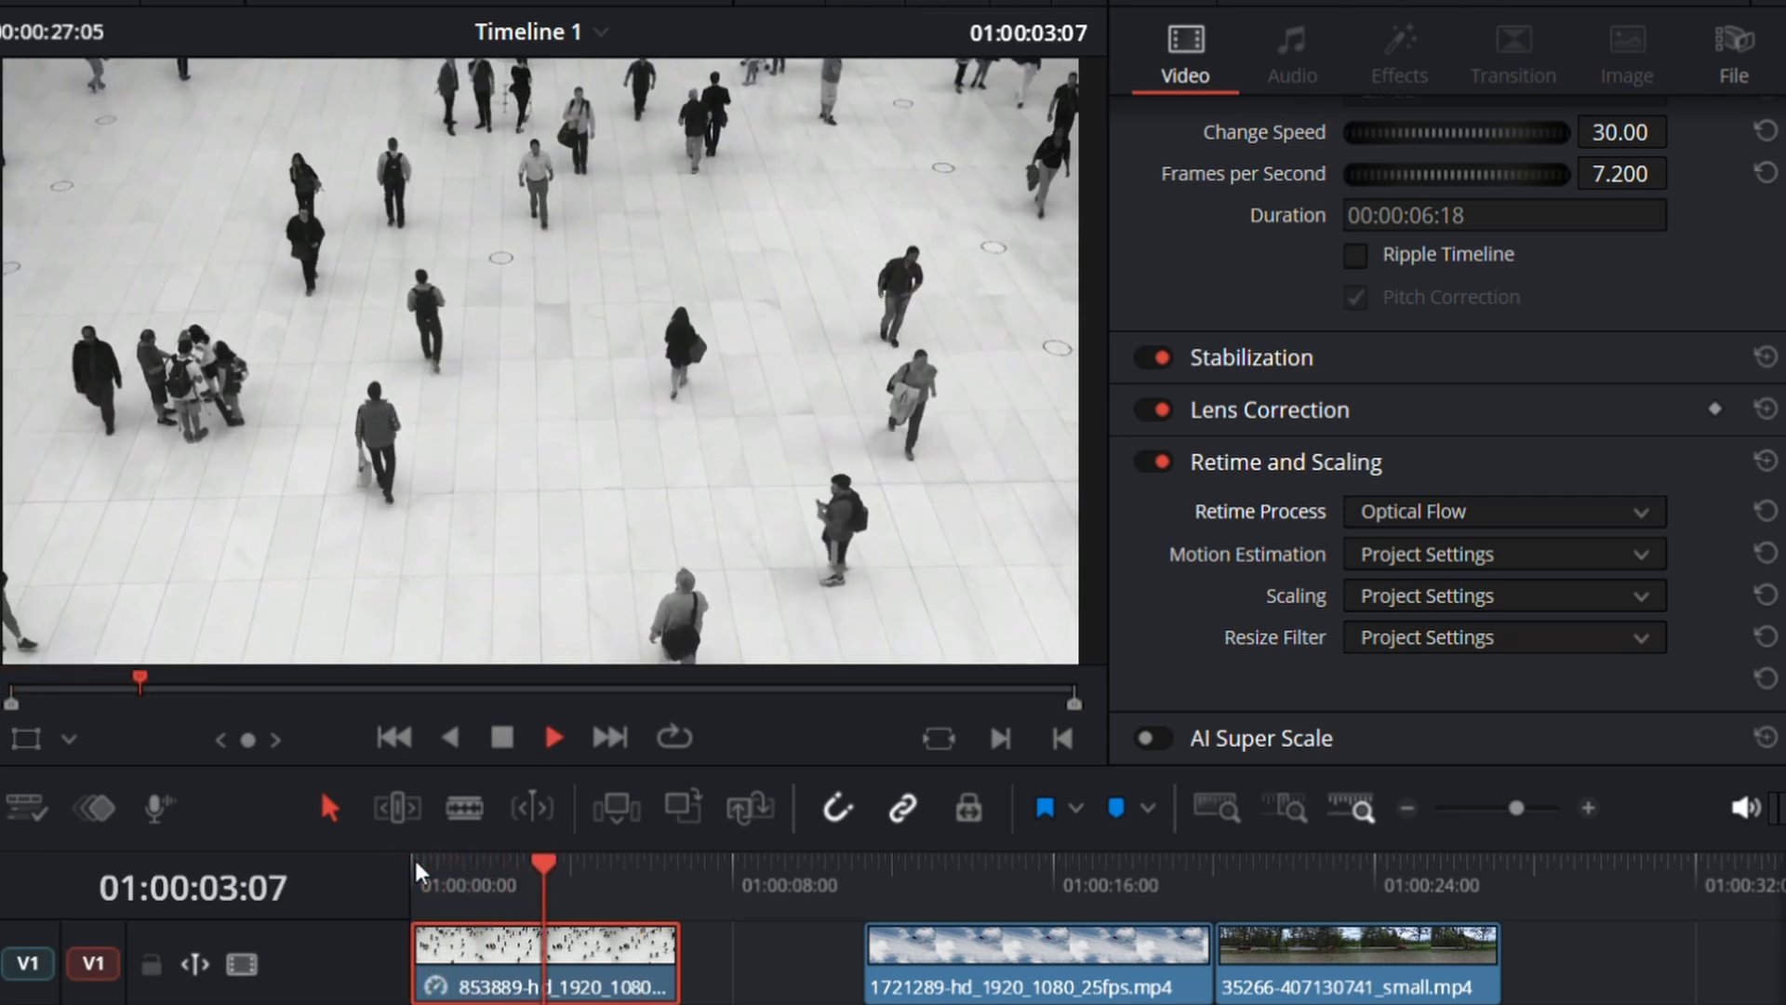
key("space")
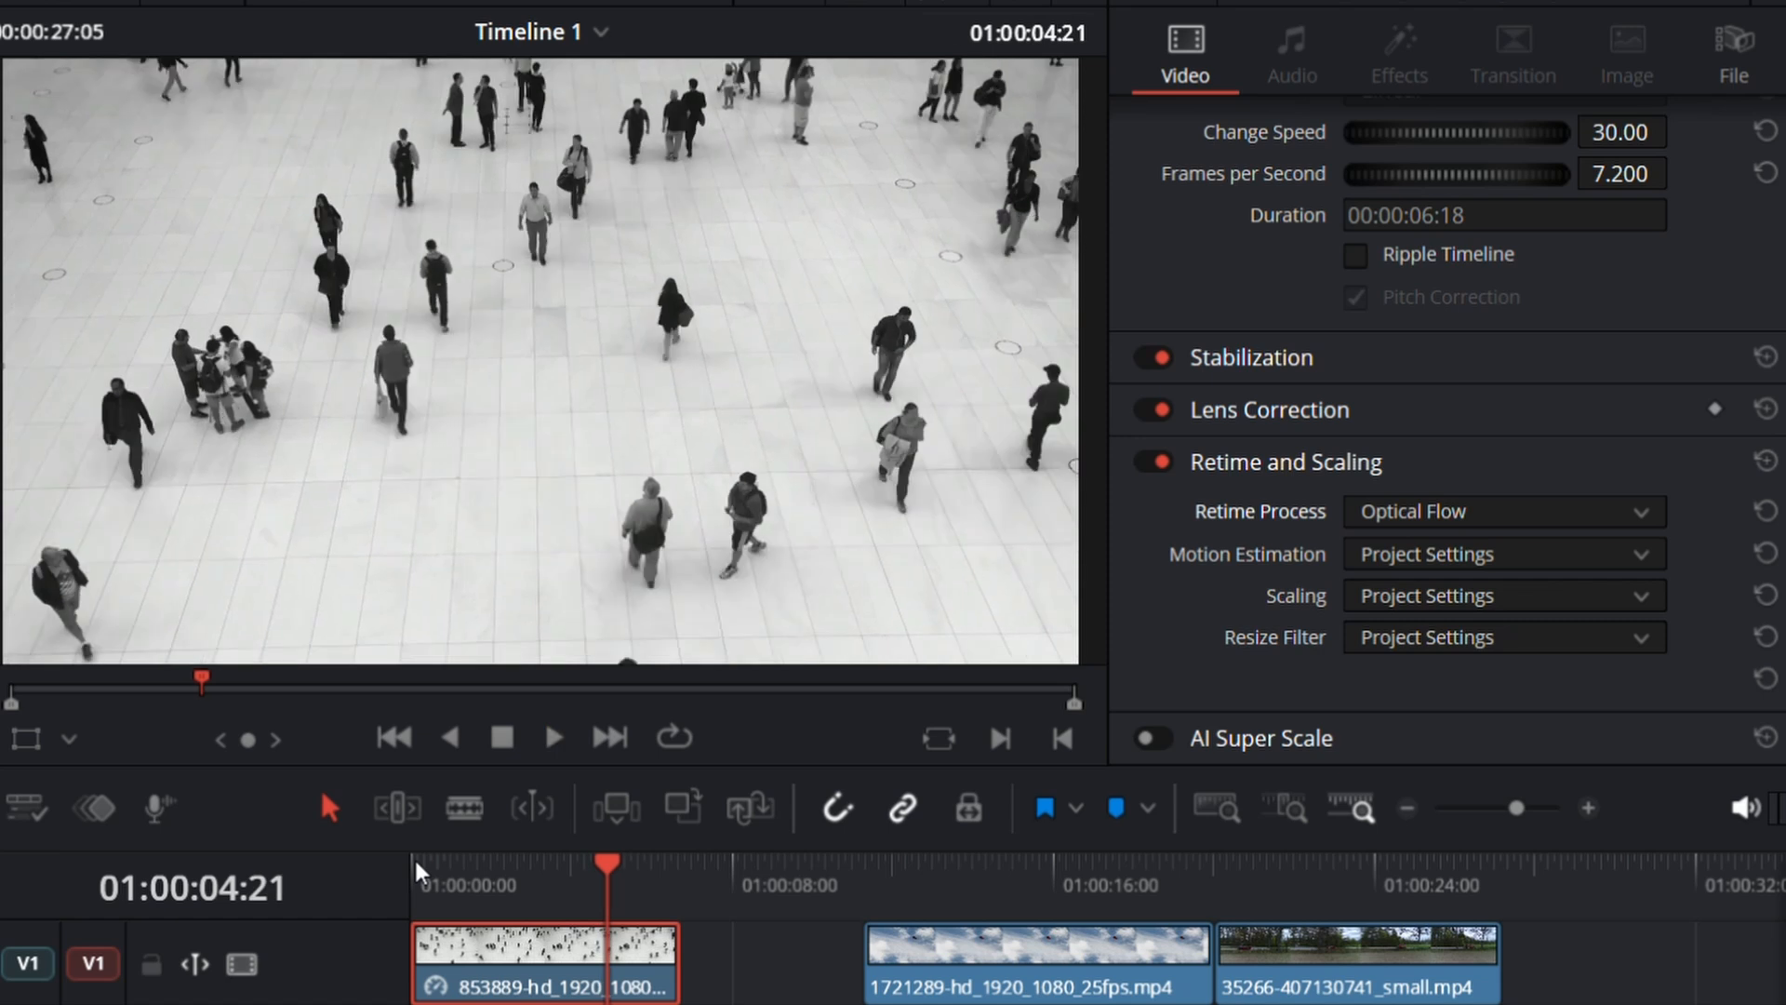
left_click_drag(607, 907, 473, 907)
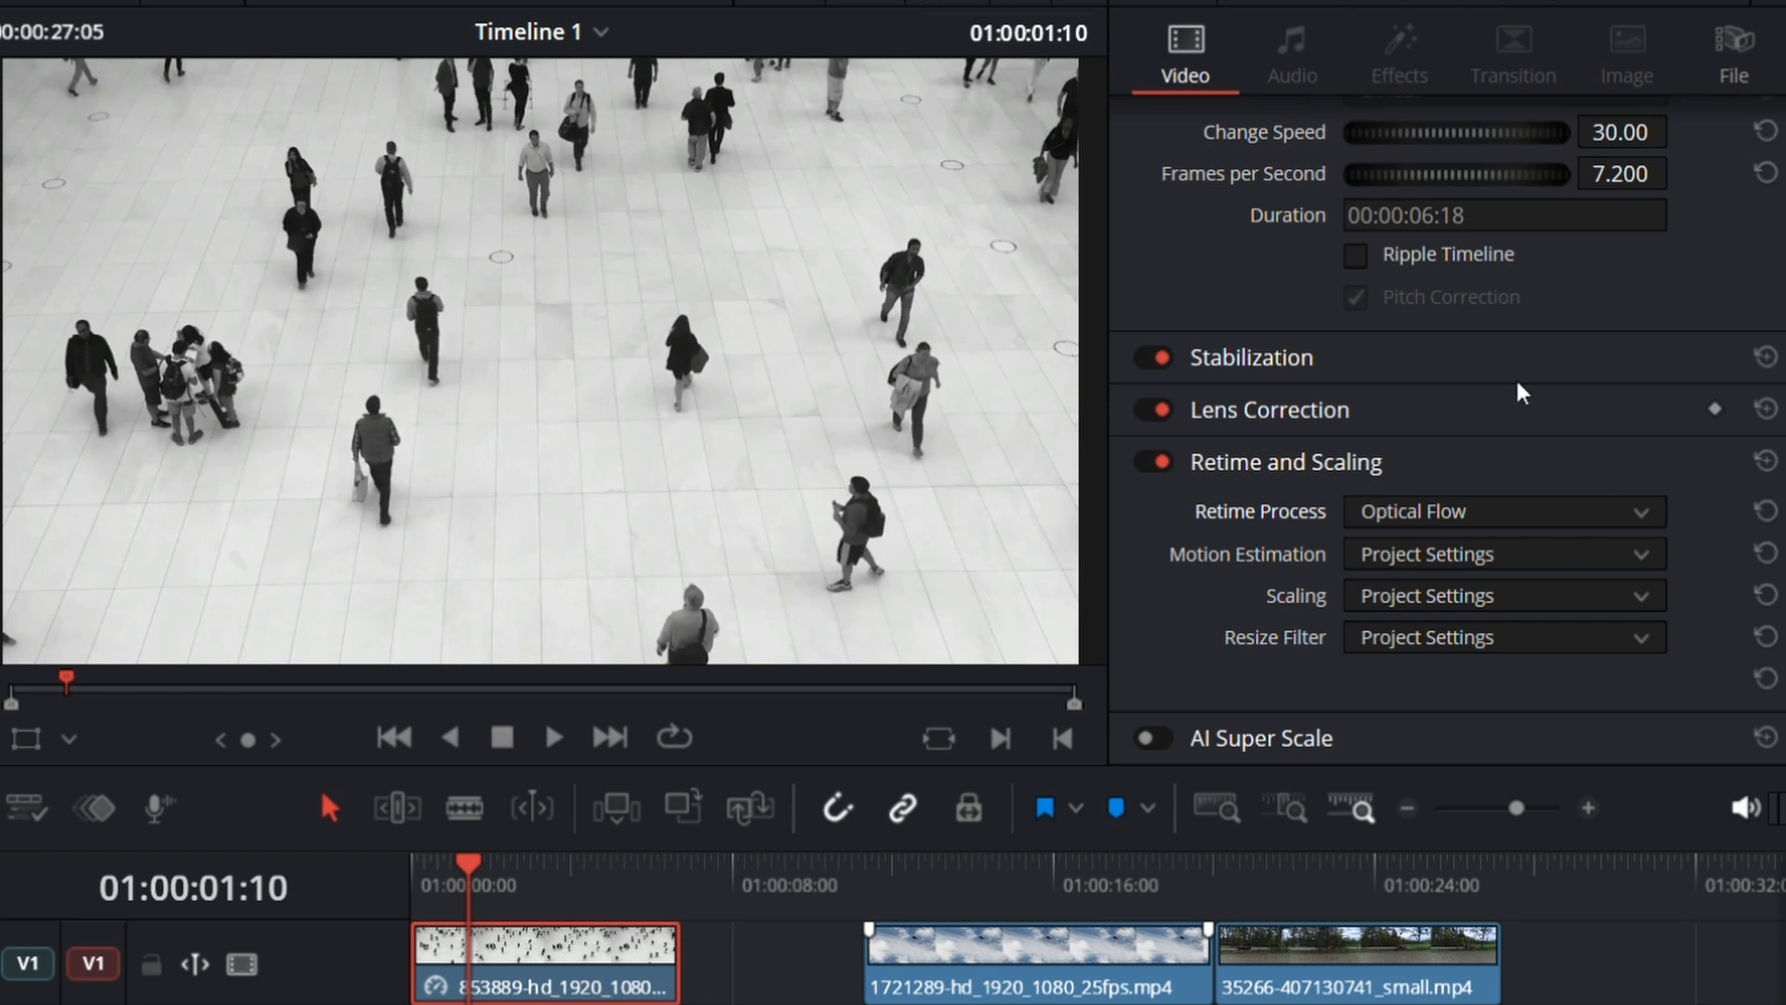
Step: Reset the 853889 clip's Change Speed to its default
scroll(1522, 392, "up", 4)
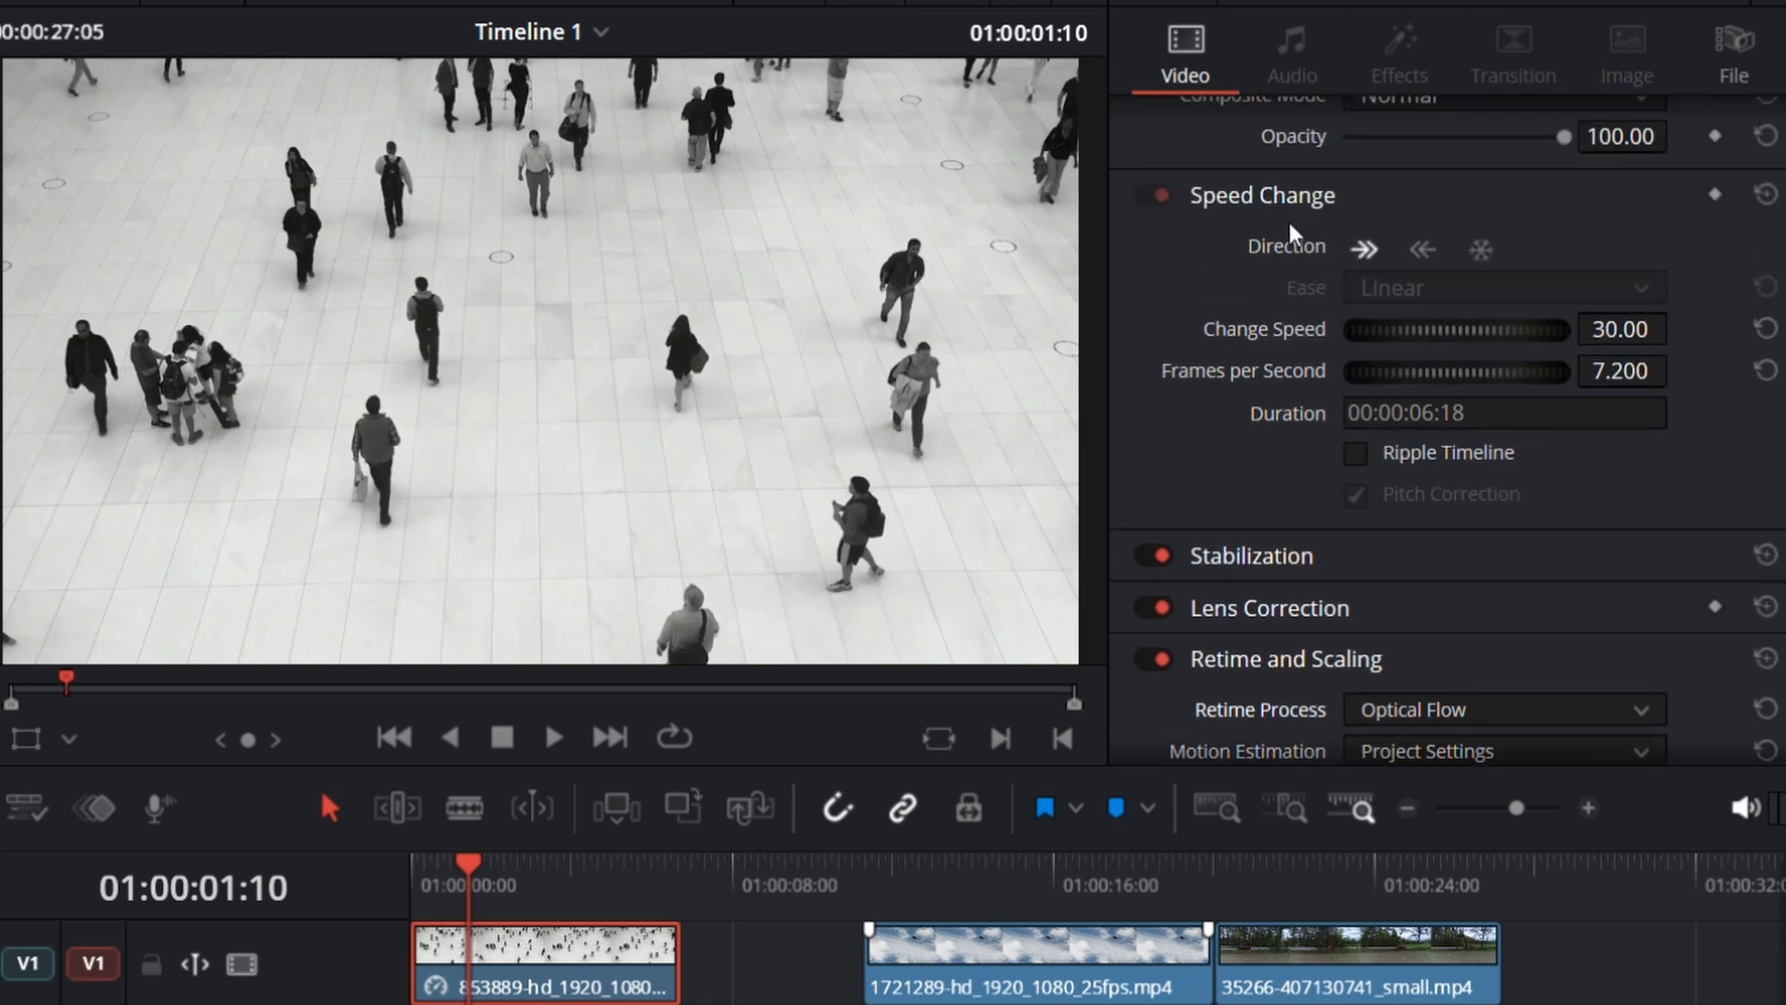
scroll(1754, 259, "down", 1)
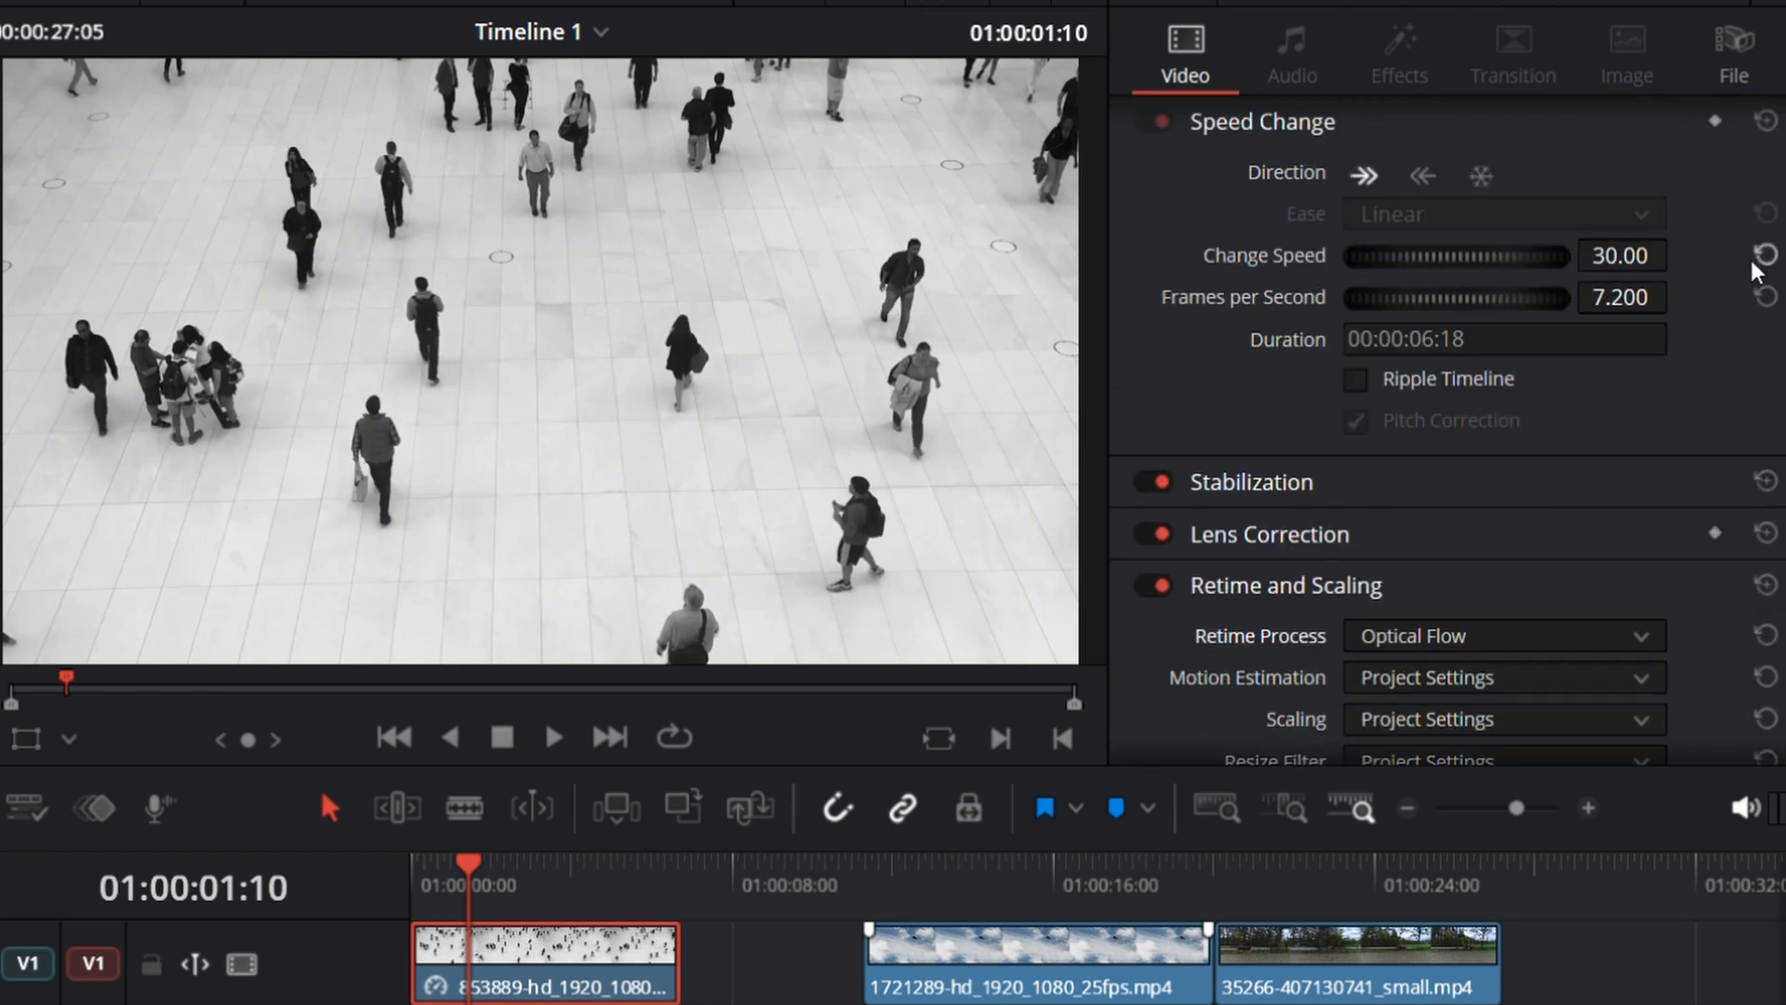
left_click(1764, 254)
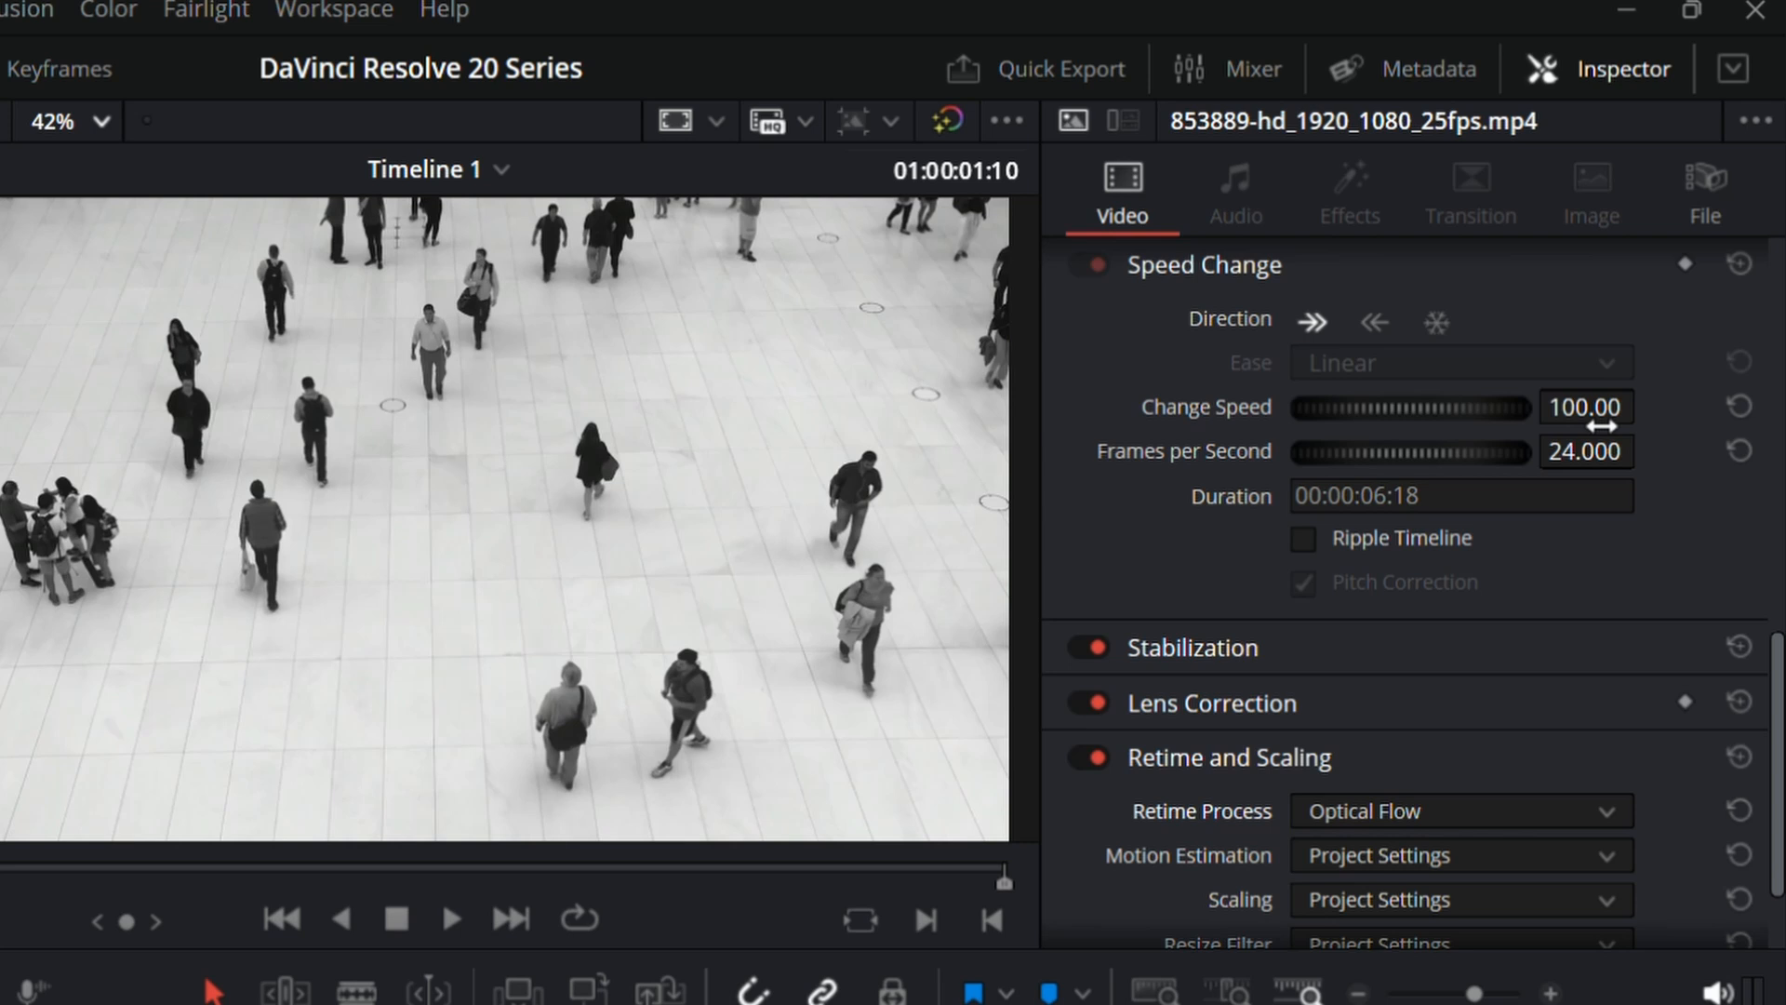
Step: Try a Change Speed of 155.00 and a Frames per Second value of 79.000 on the clip, resetting each value
left_click_drag(1581, 407, 1593, 408)
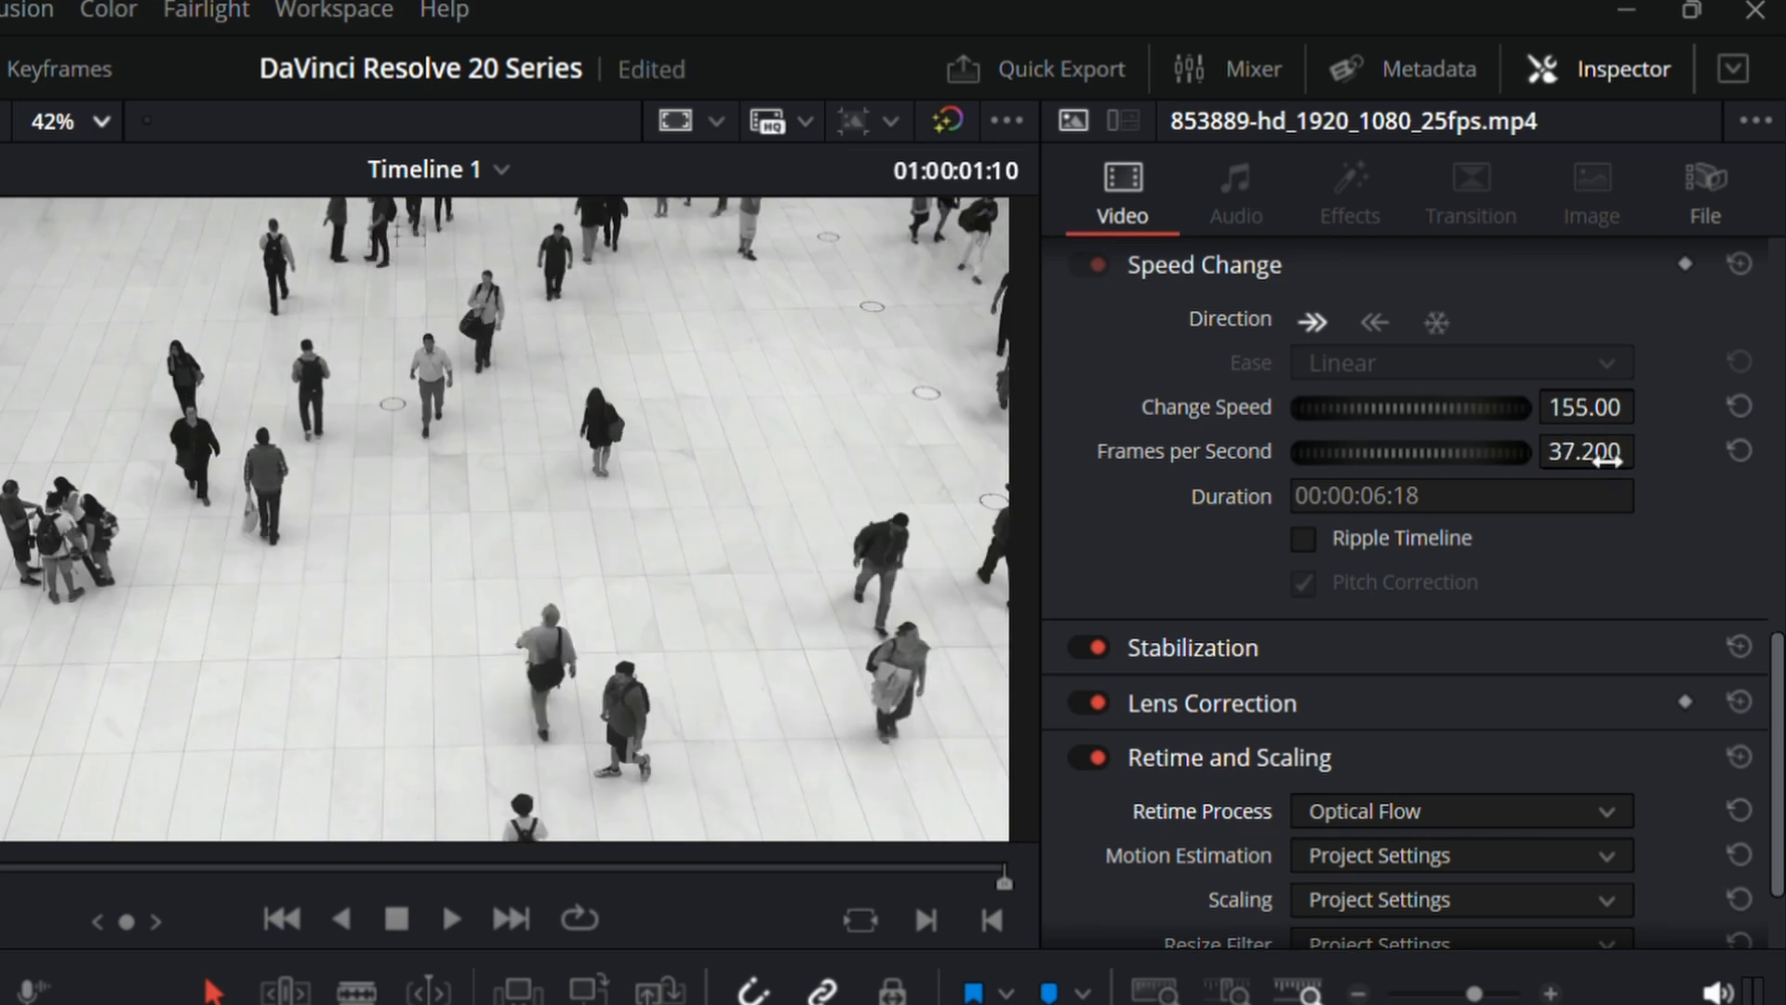
key("ctrl+s")
left_click(1736, 410)
mouse_move(1614, 463)
left_mouse_down()
mouse_move(1581, 463)
mouse_move(1628, 460)
mouse_move(1595, 454)
left_mouse_up()
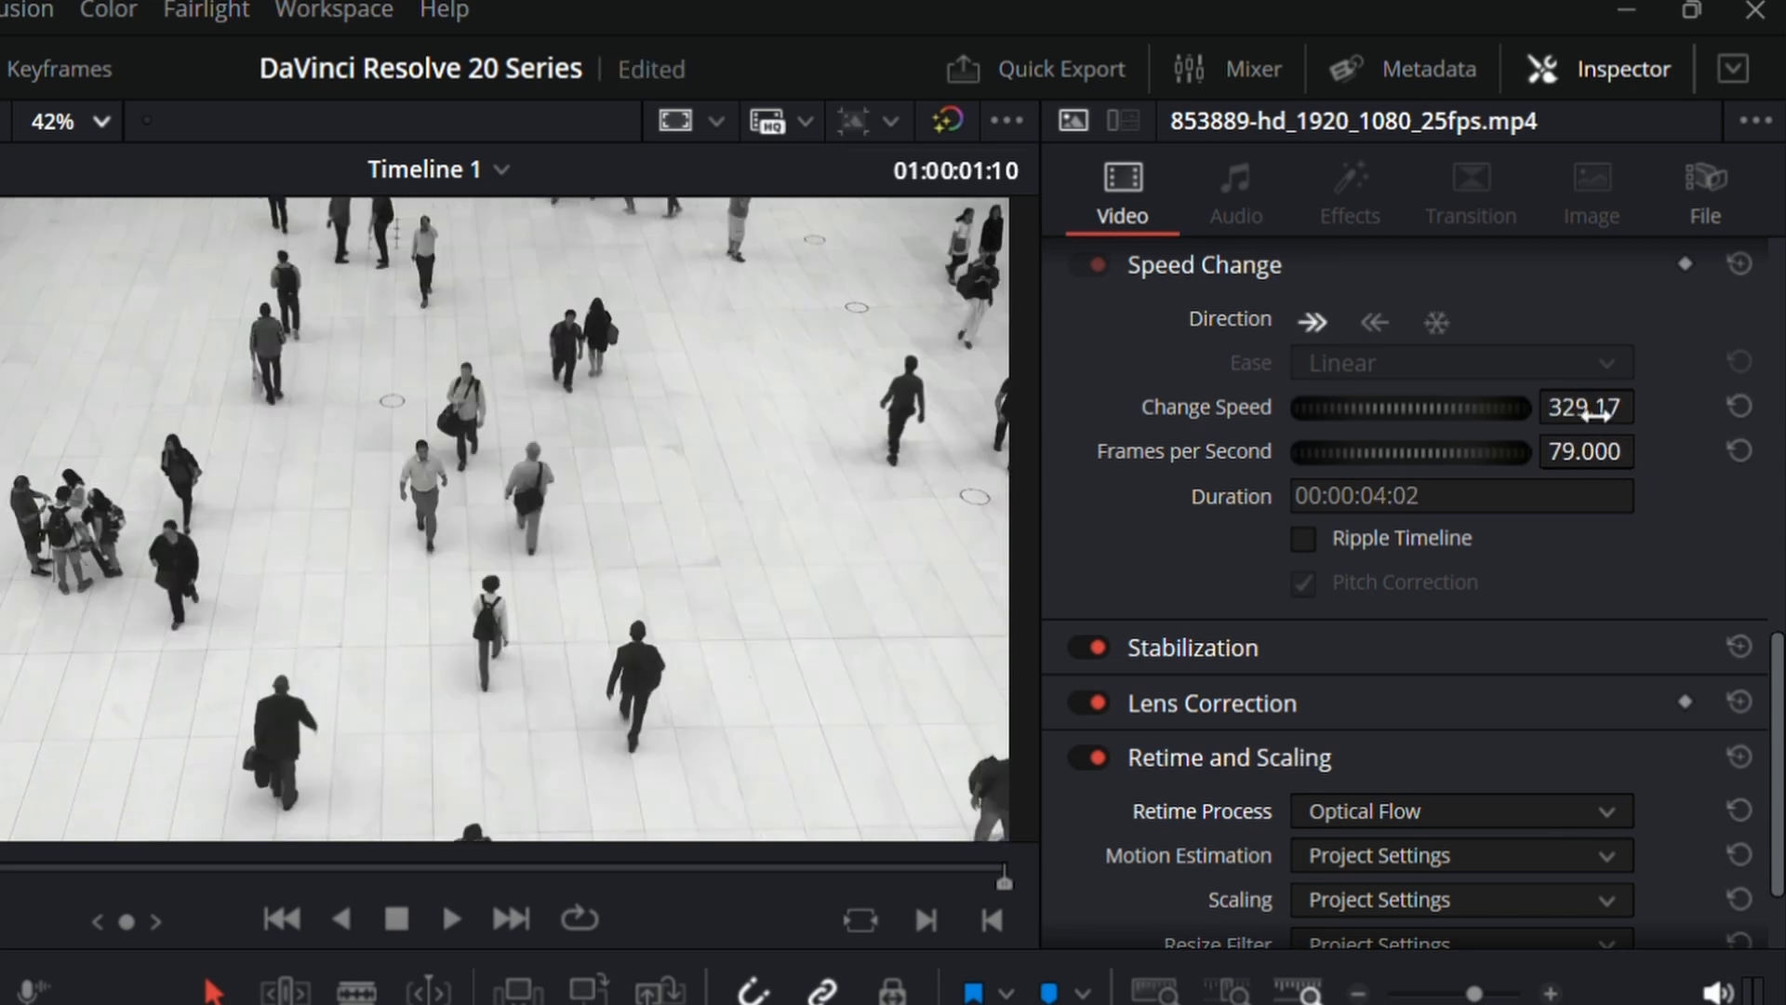
left_click(1738, 451)
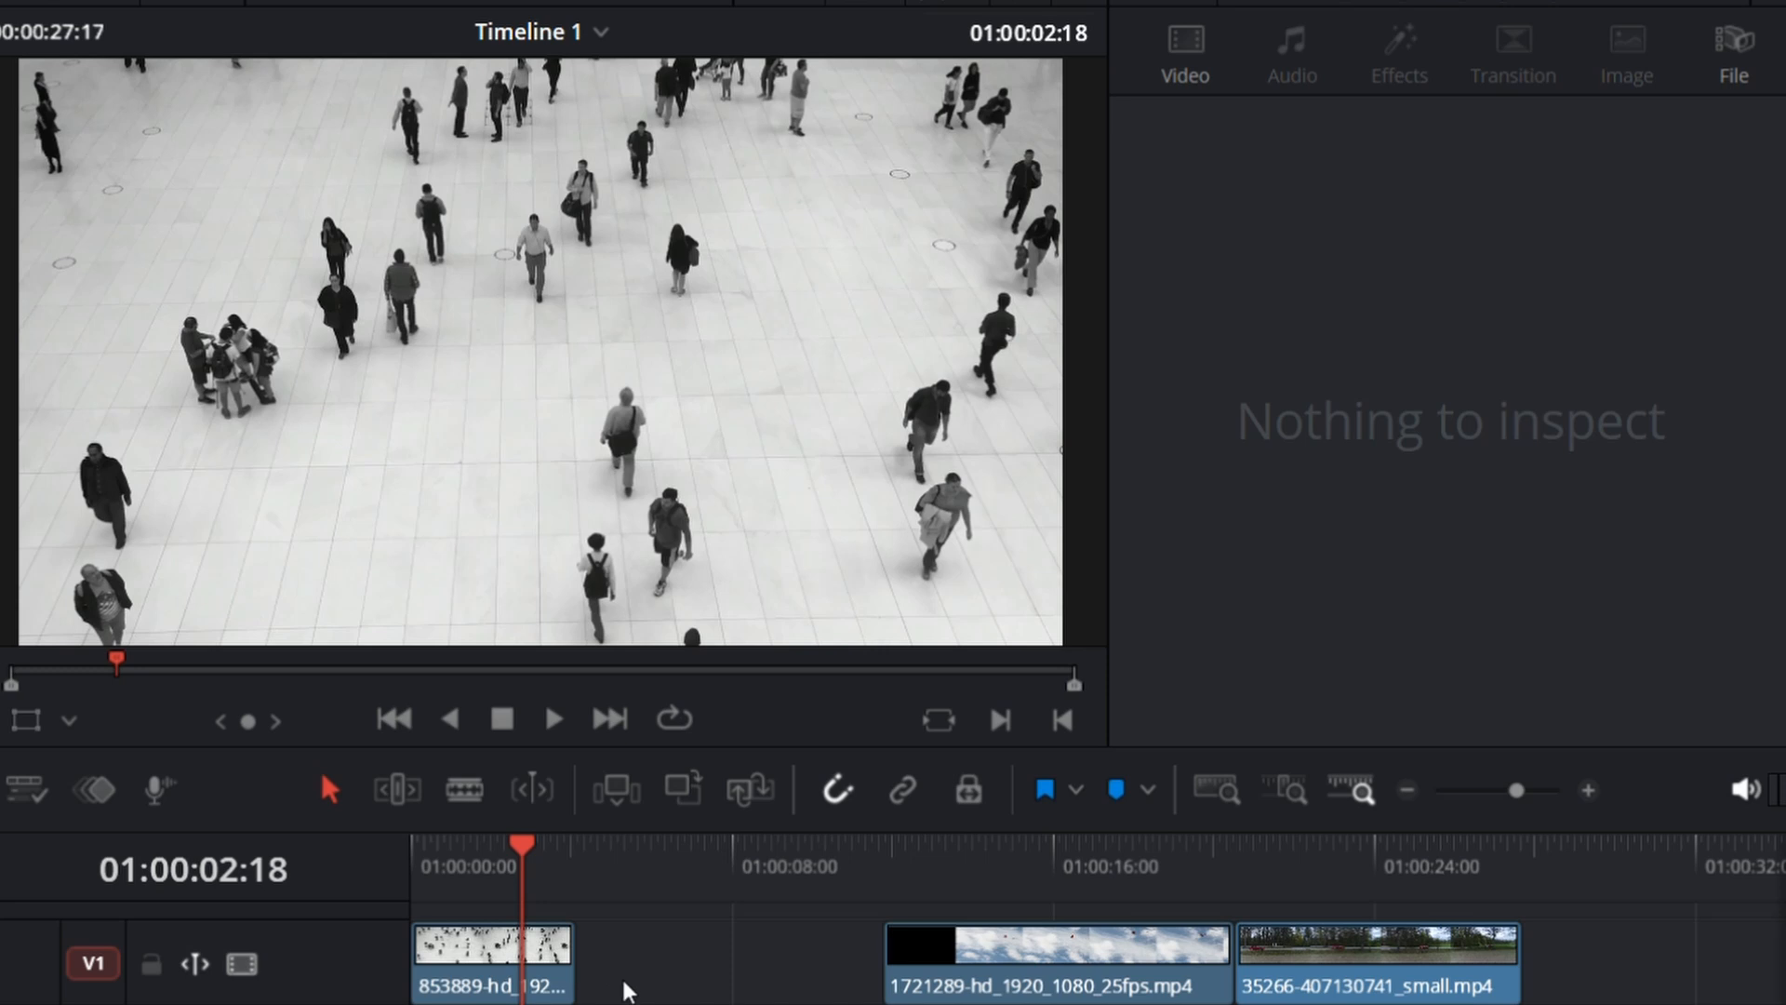
Step: Select the 853889 clip's end edge and try extending it across the gap towards the 1721289 clip
left_click(573, 984)
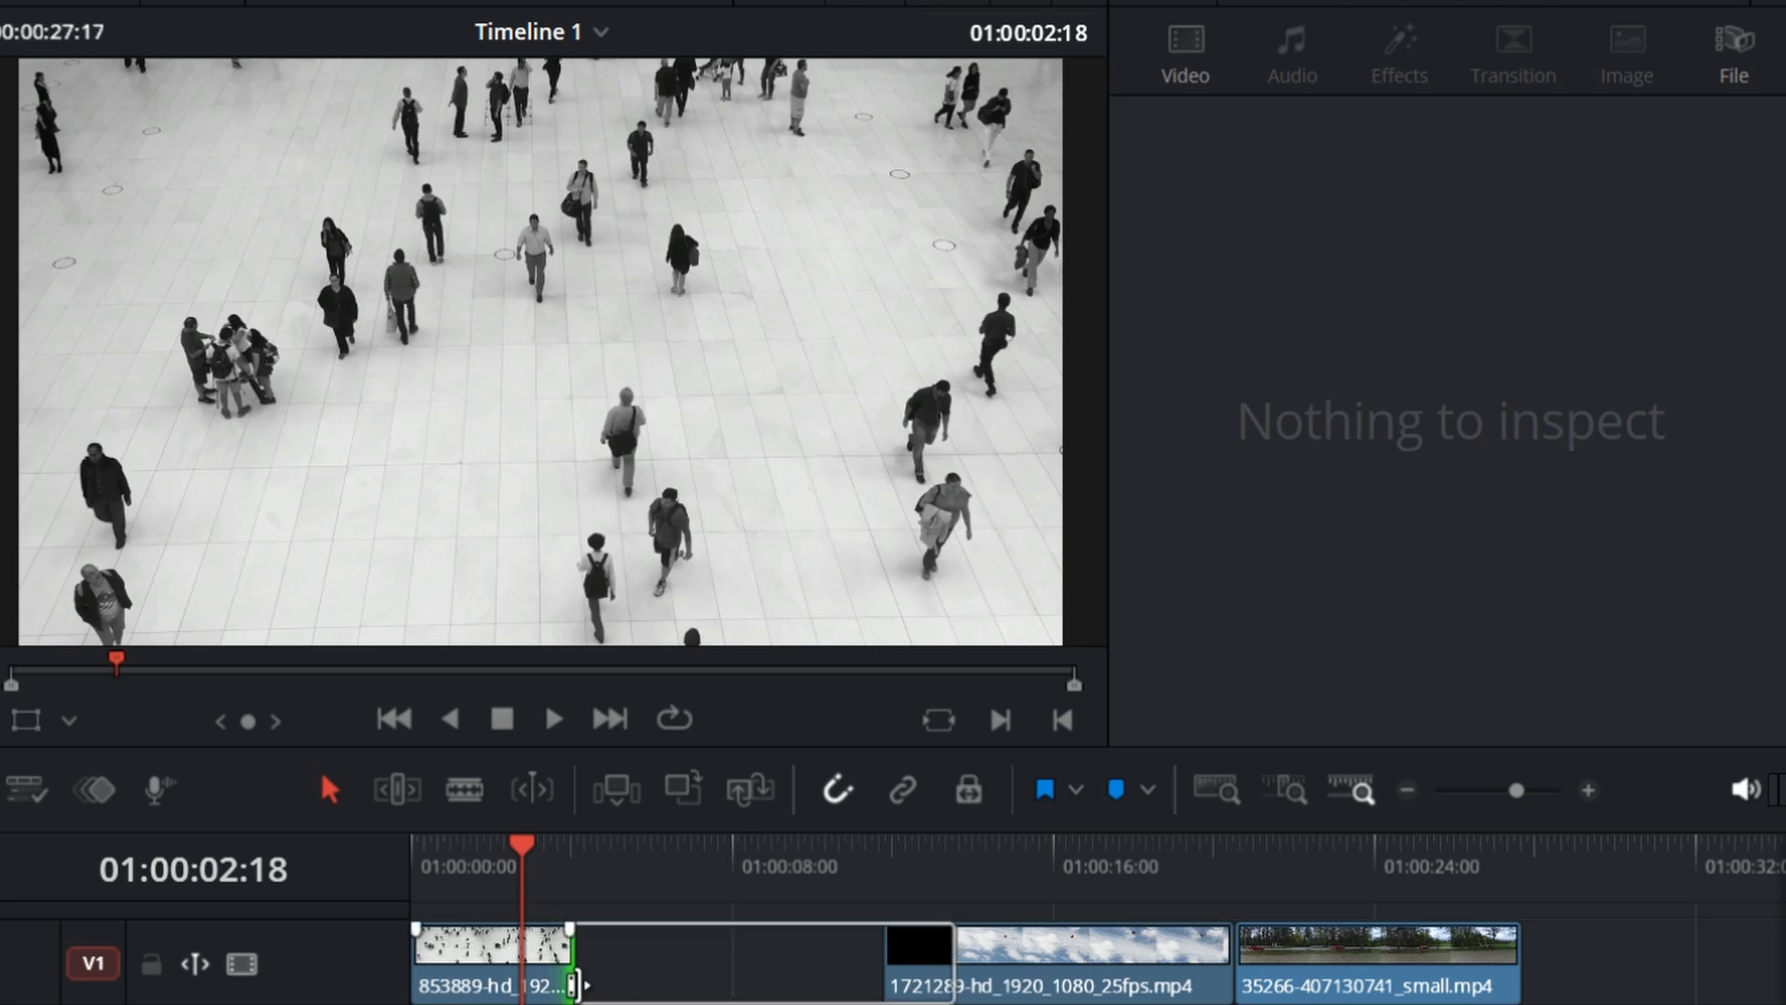
left_click_drag(573, 984, 952, 985)
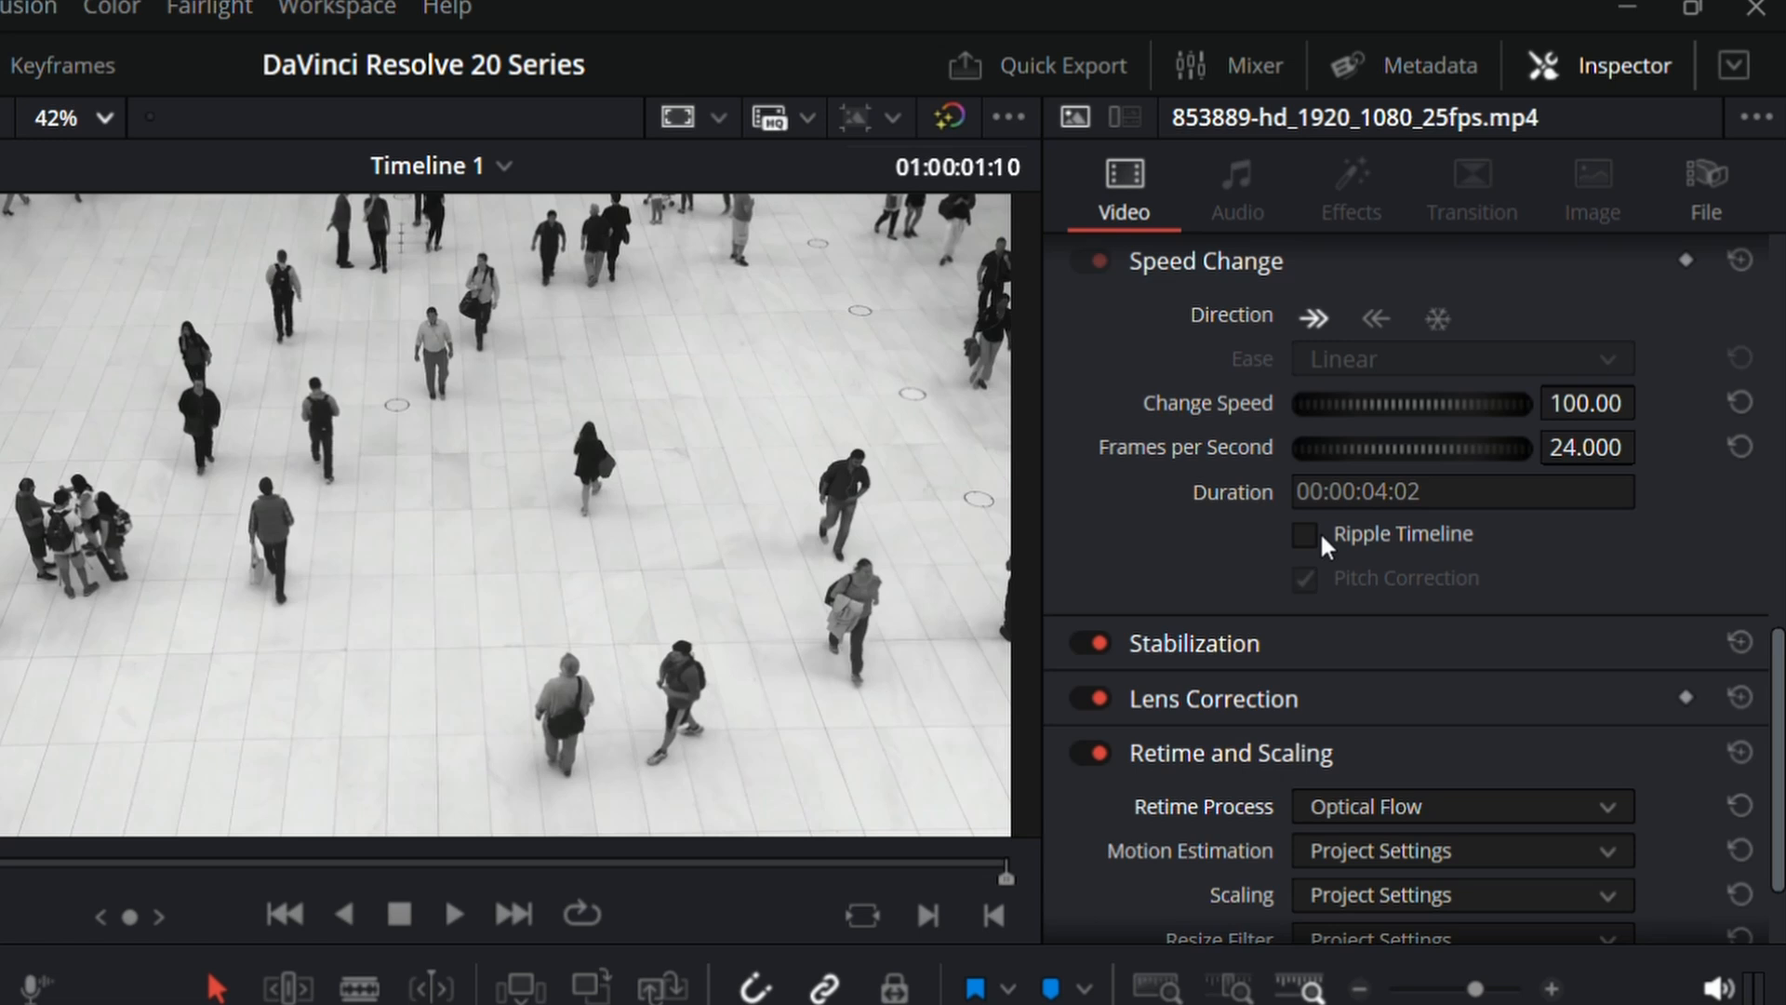
Step: Enable Ripple Timeline and slow the 853889 clip to a Change Speed of 36.00
left_click(1371, 387)
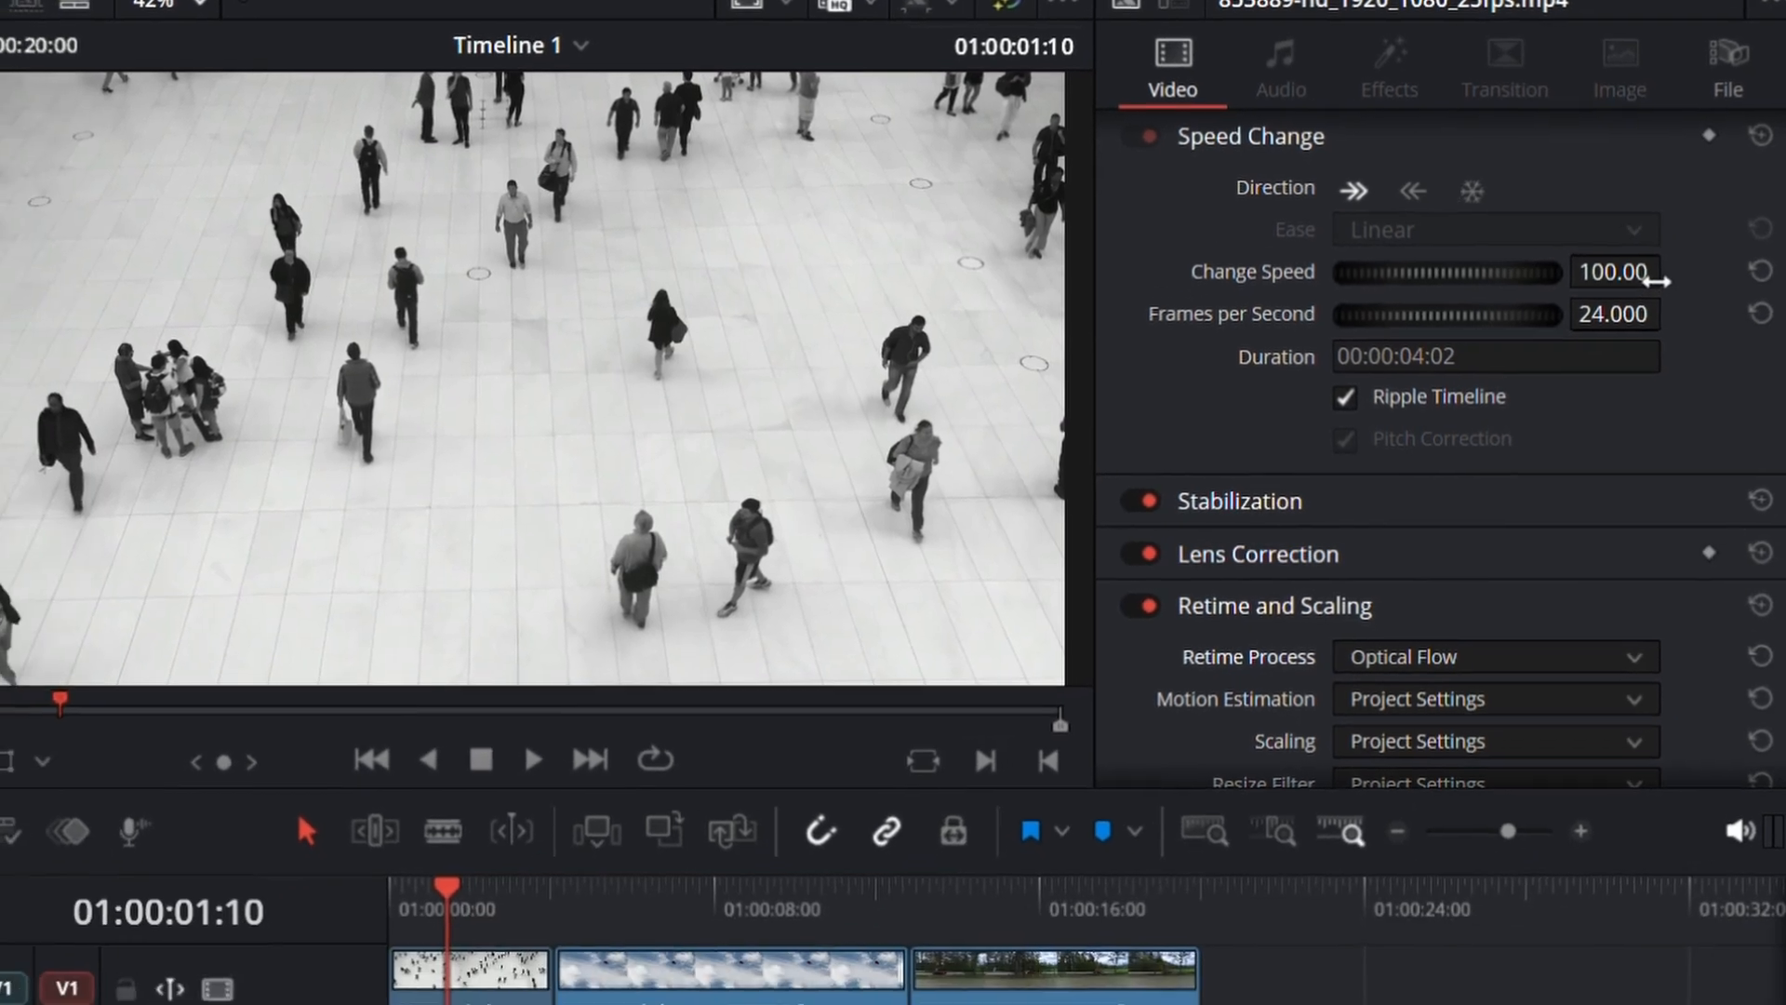
left_click_drag(1626, 409, 1597, 409)
left_click_drag(1623, 238, 1602, 238)
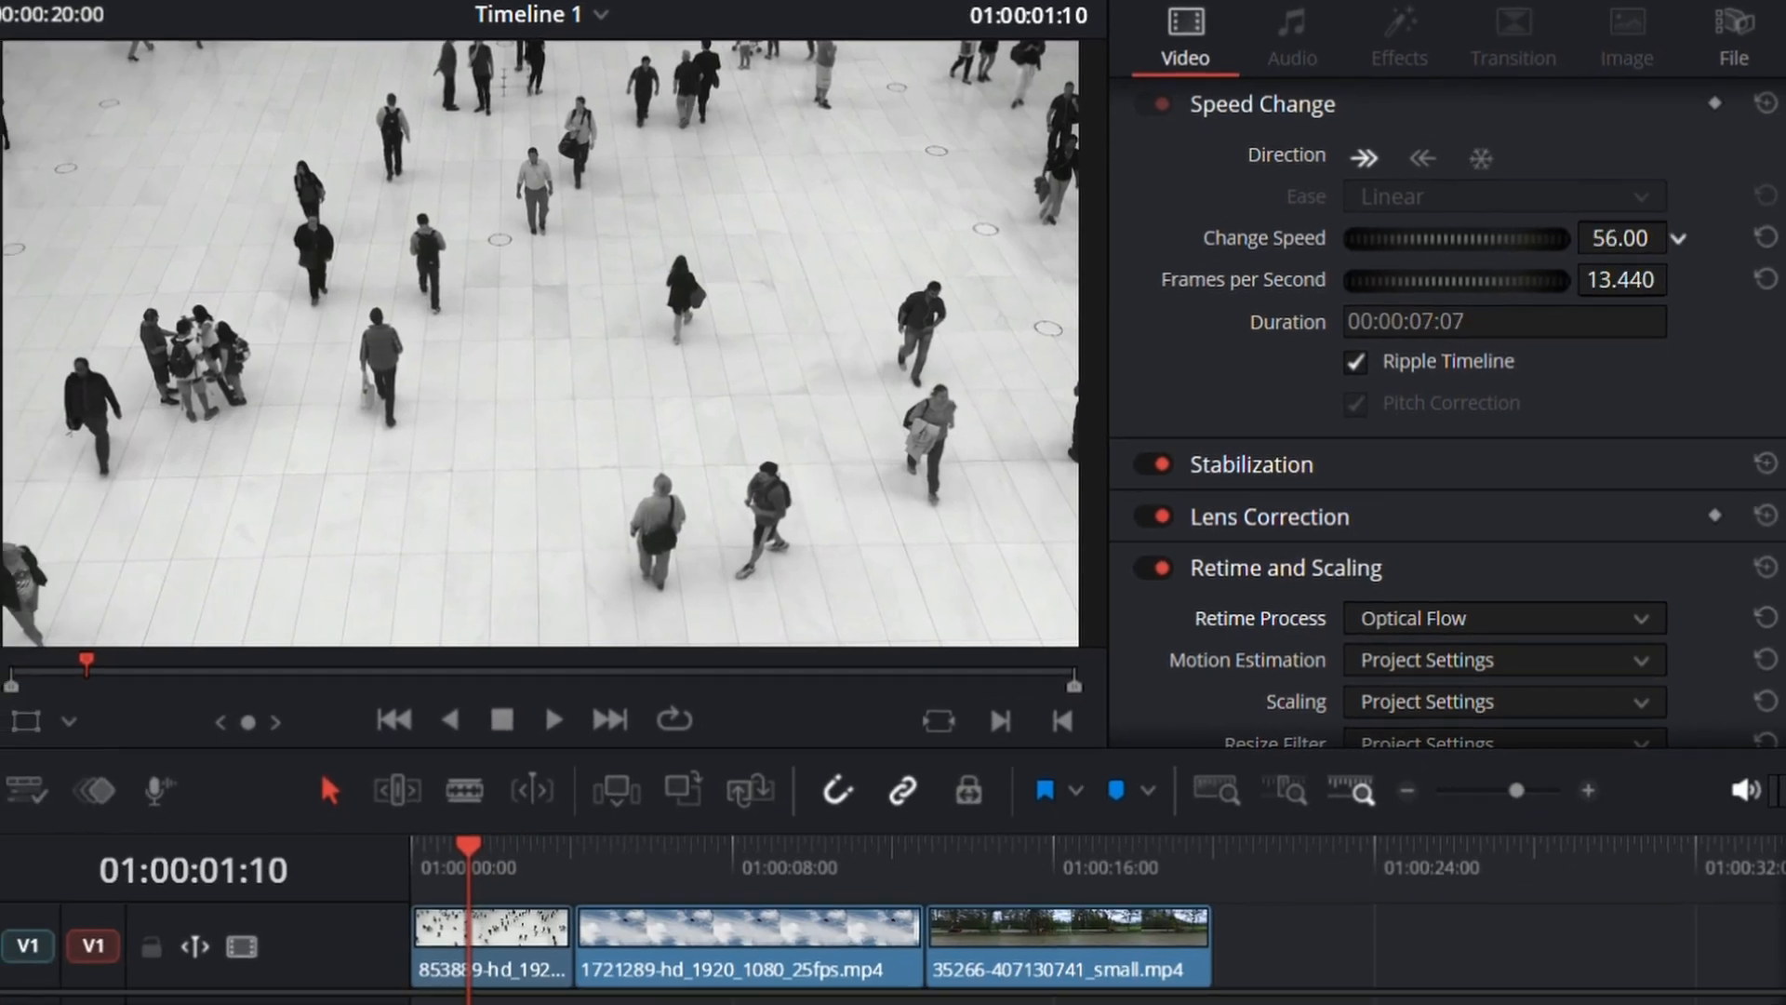
left_click(482, 932)
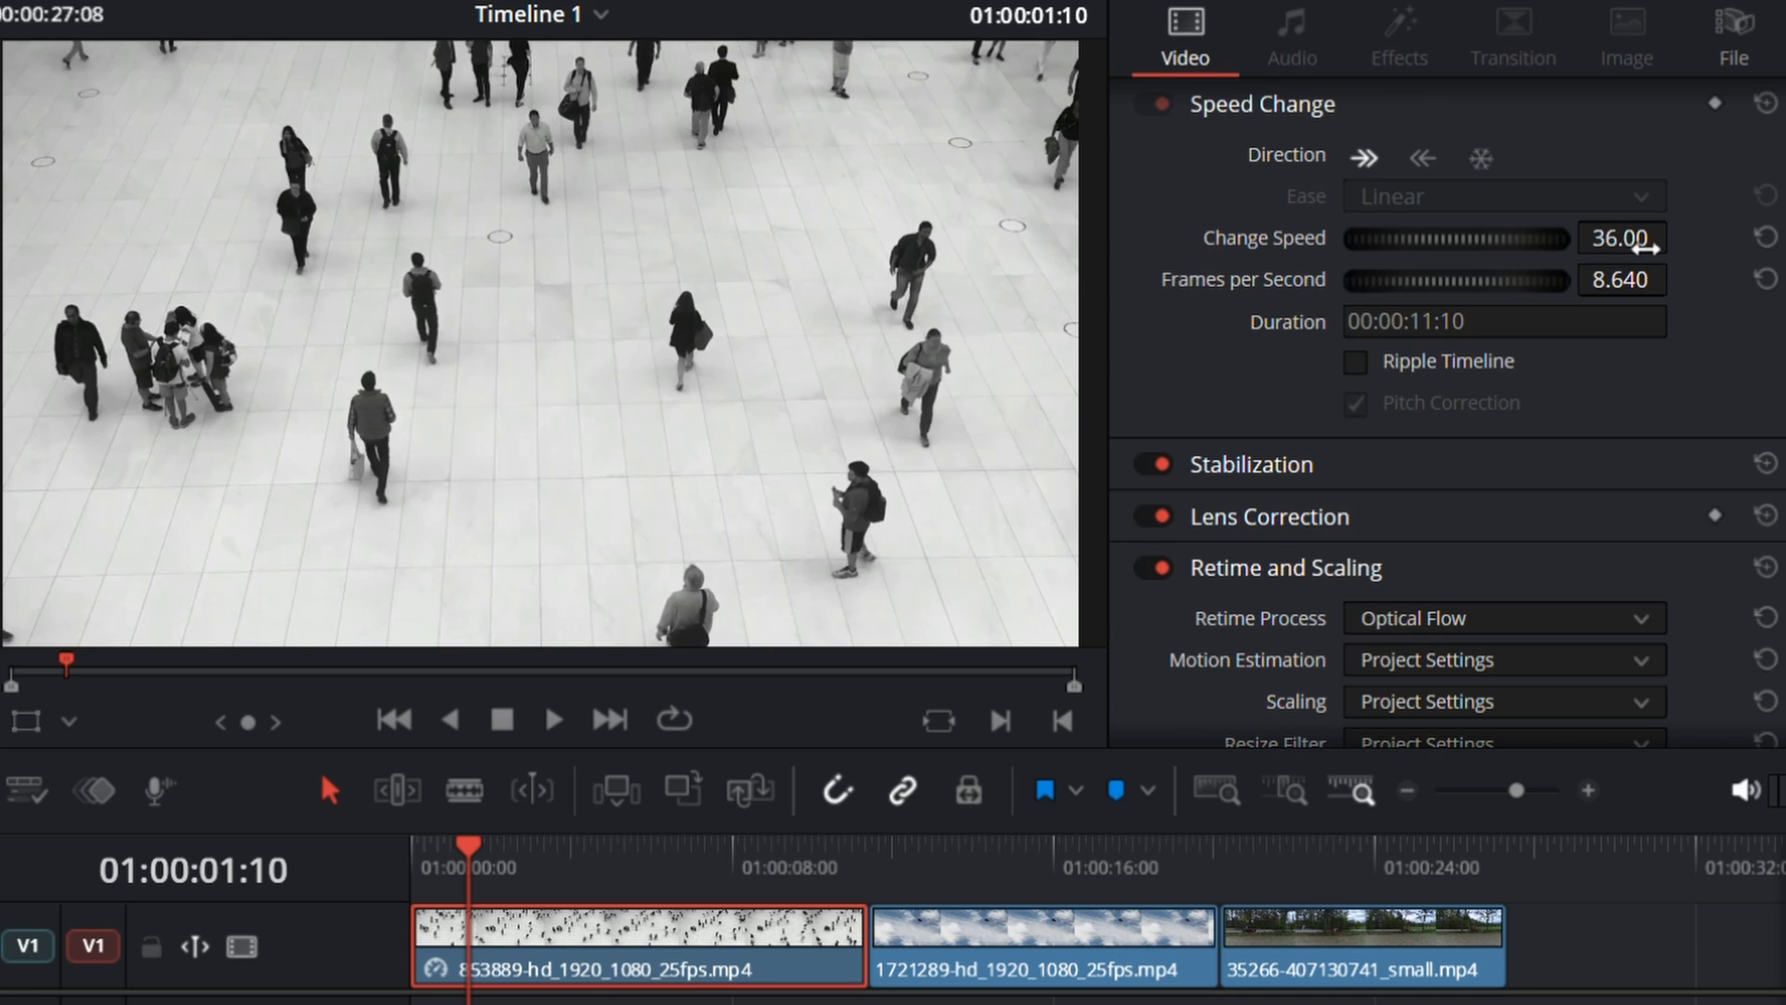
Step: Try a Change Speed of -49.00 on the 853889 clip without rippling, reset it, and delete the gap before the 1721289 clip
mouse_move(1620, 238)
left_mouse_down()
mouse_move(1546, 238)
mouse_move(1668, 246)
mouse_move(1639, 243)
left_mouse_up()
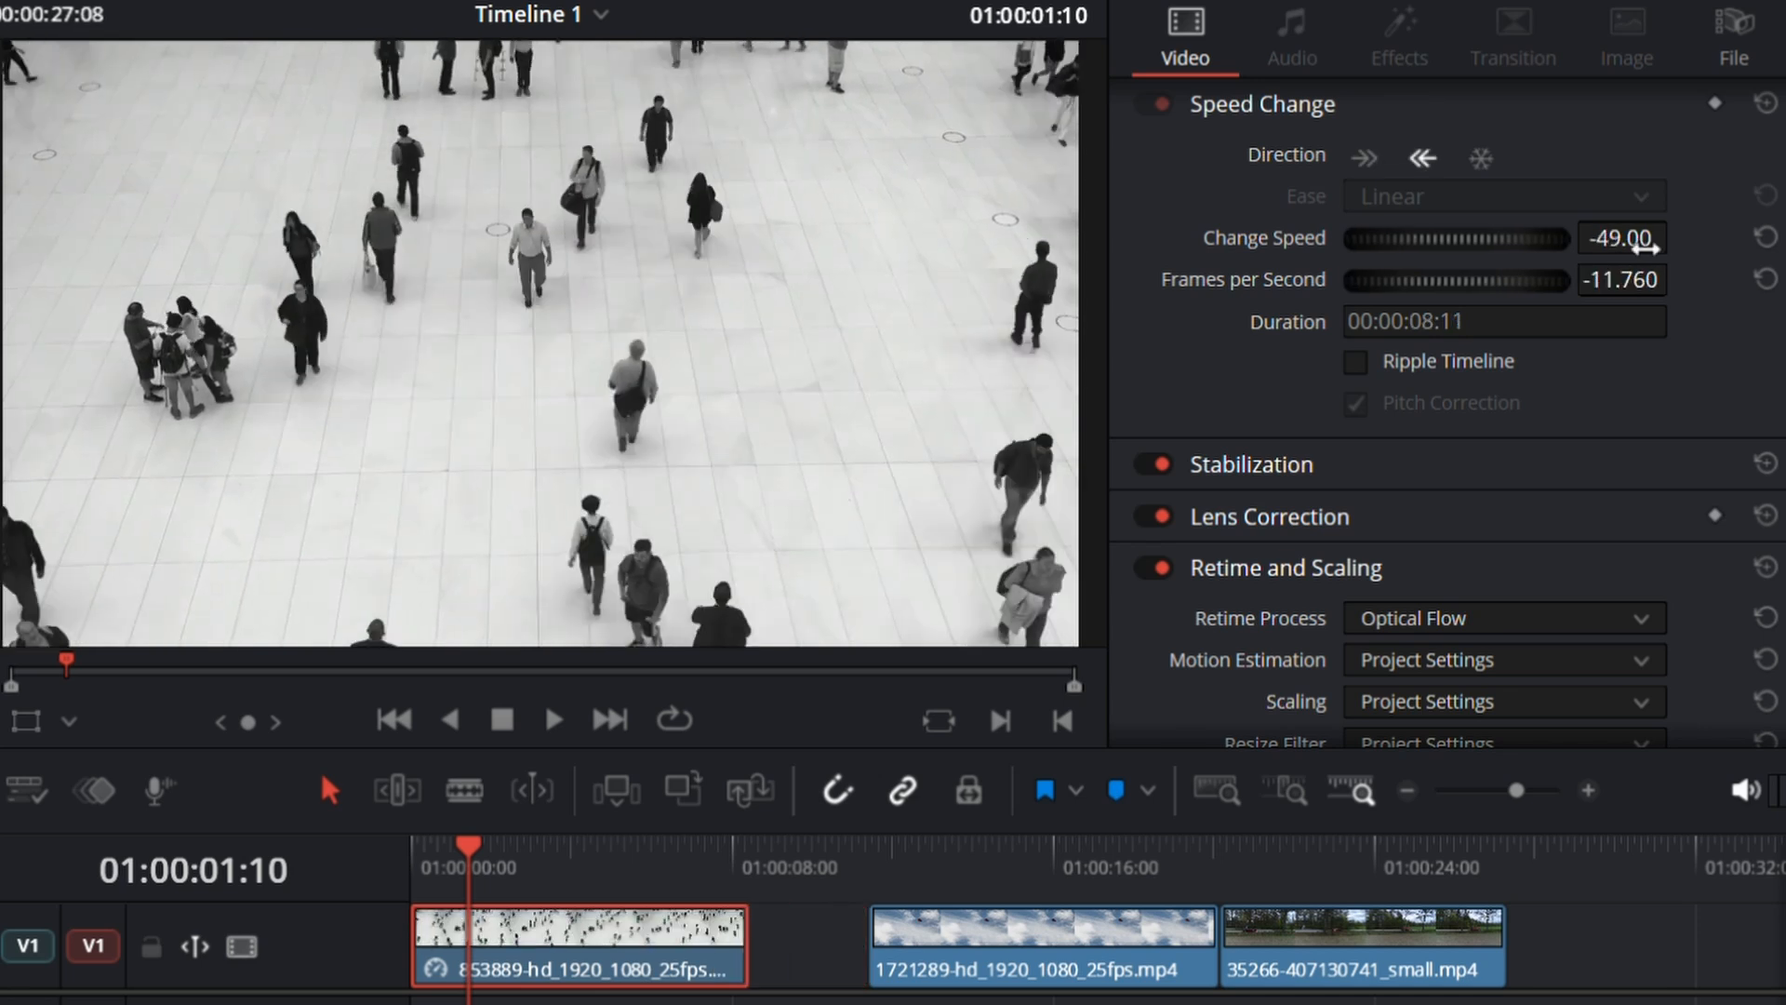
left_click(831, 934)
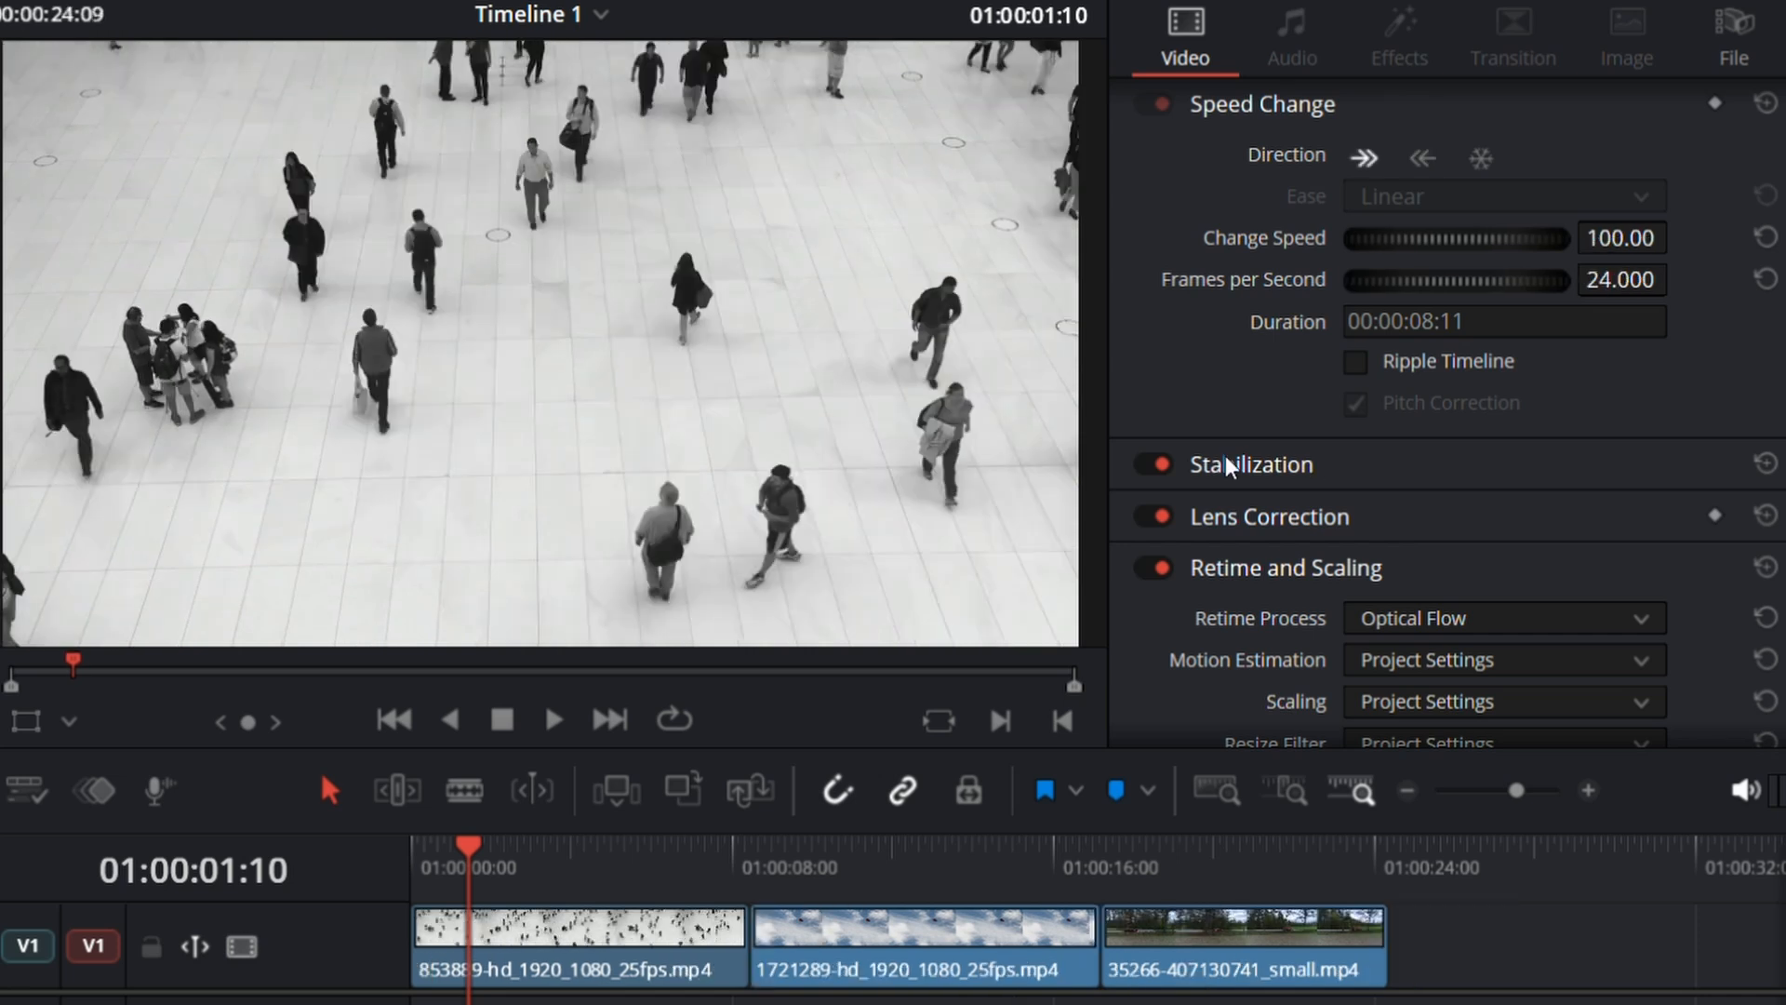
Step: Expand the Stabilization settings and examine them along with the Lens Correction and Retime and Scaling sections
left_click(1228, 465)
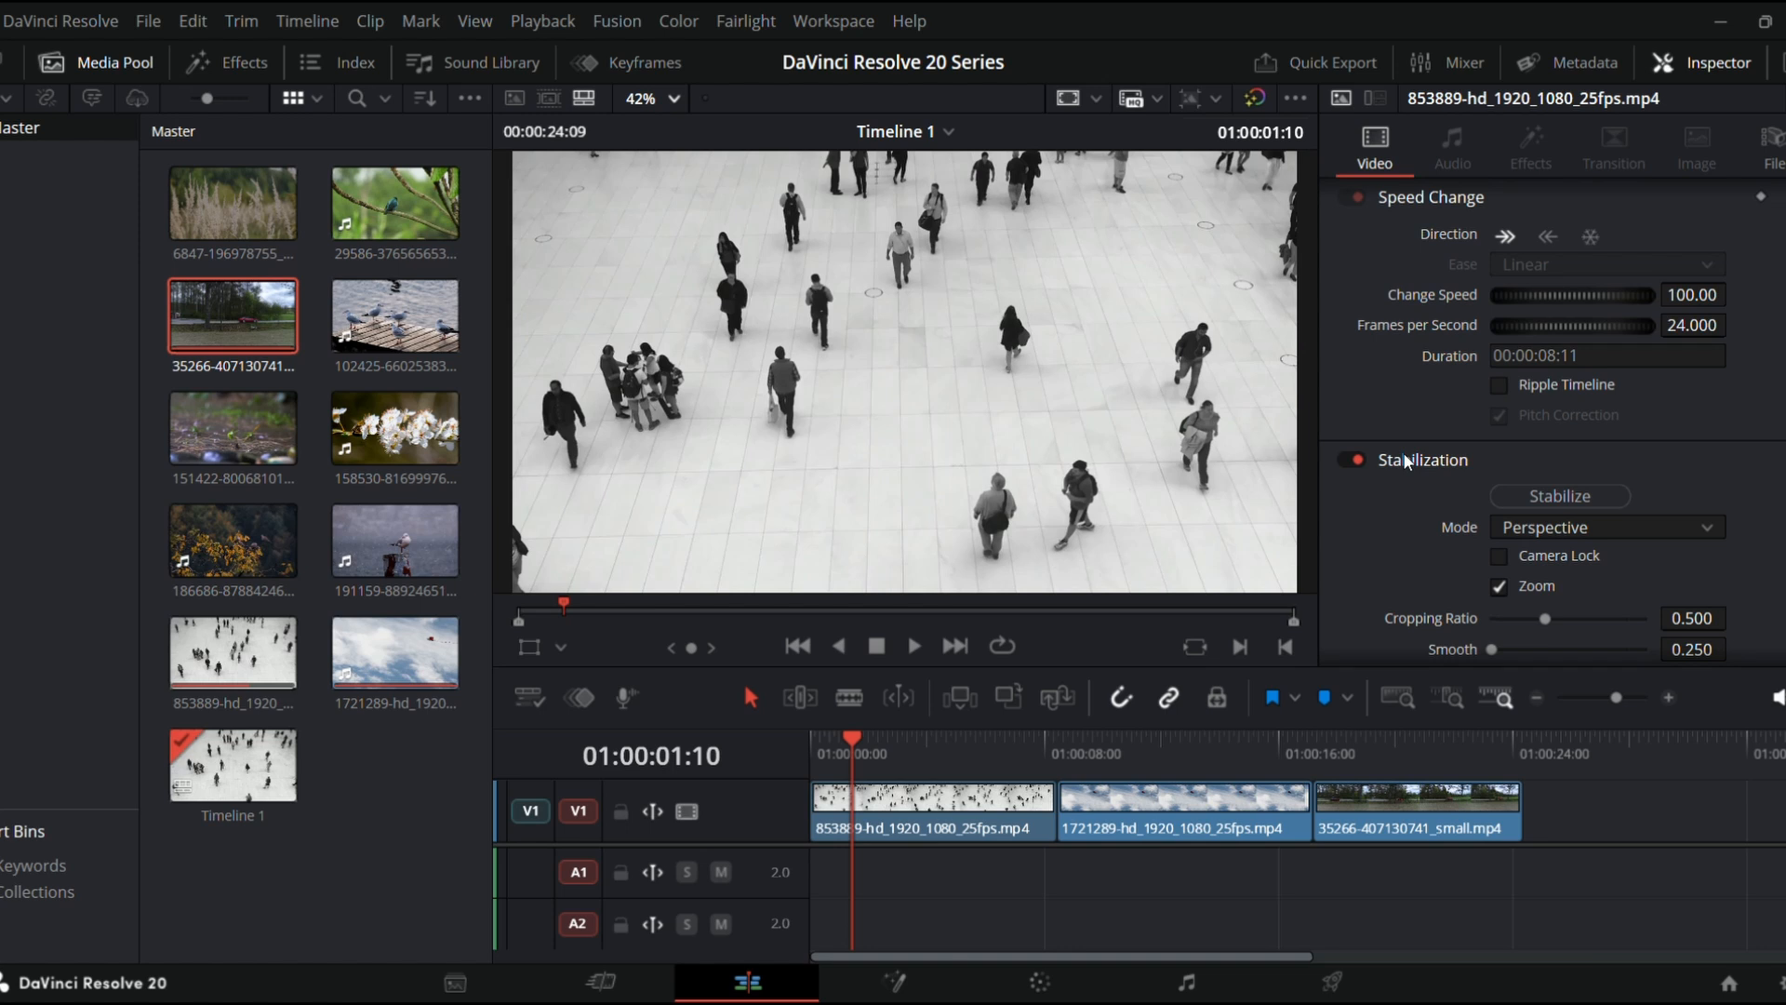
scroll(1403, 453, "down", 4)
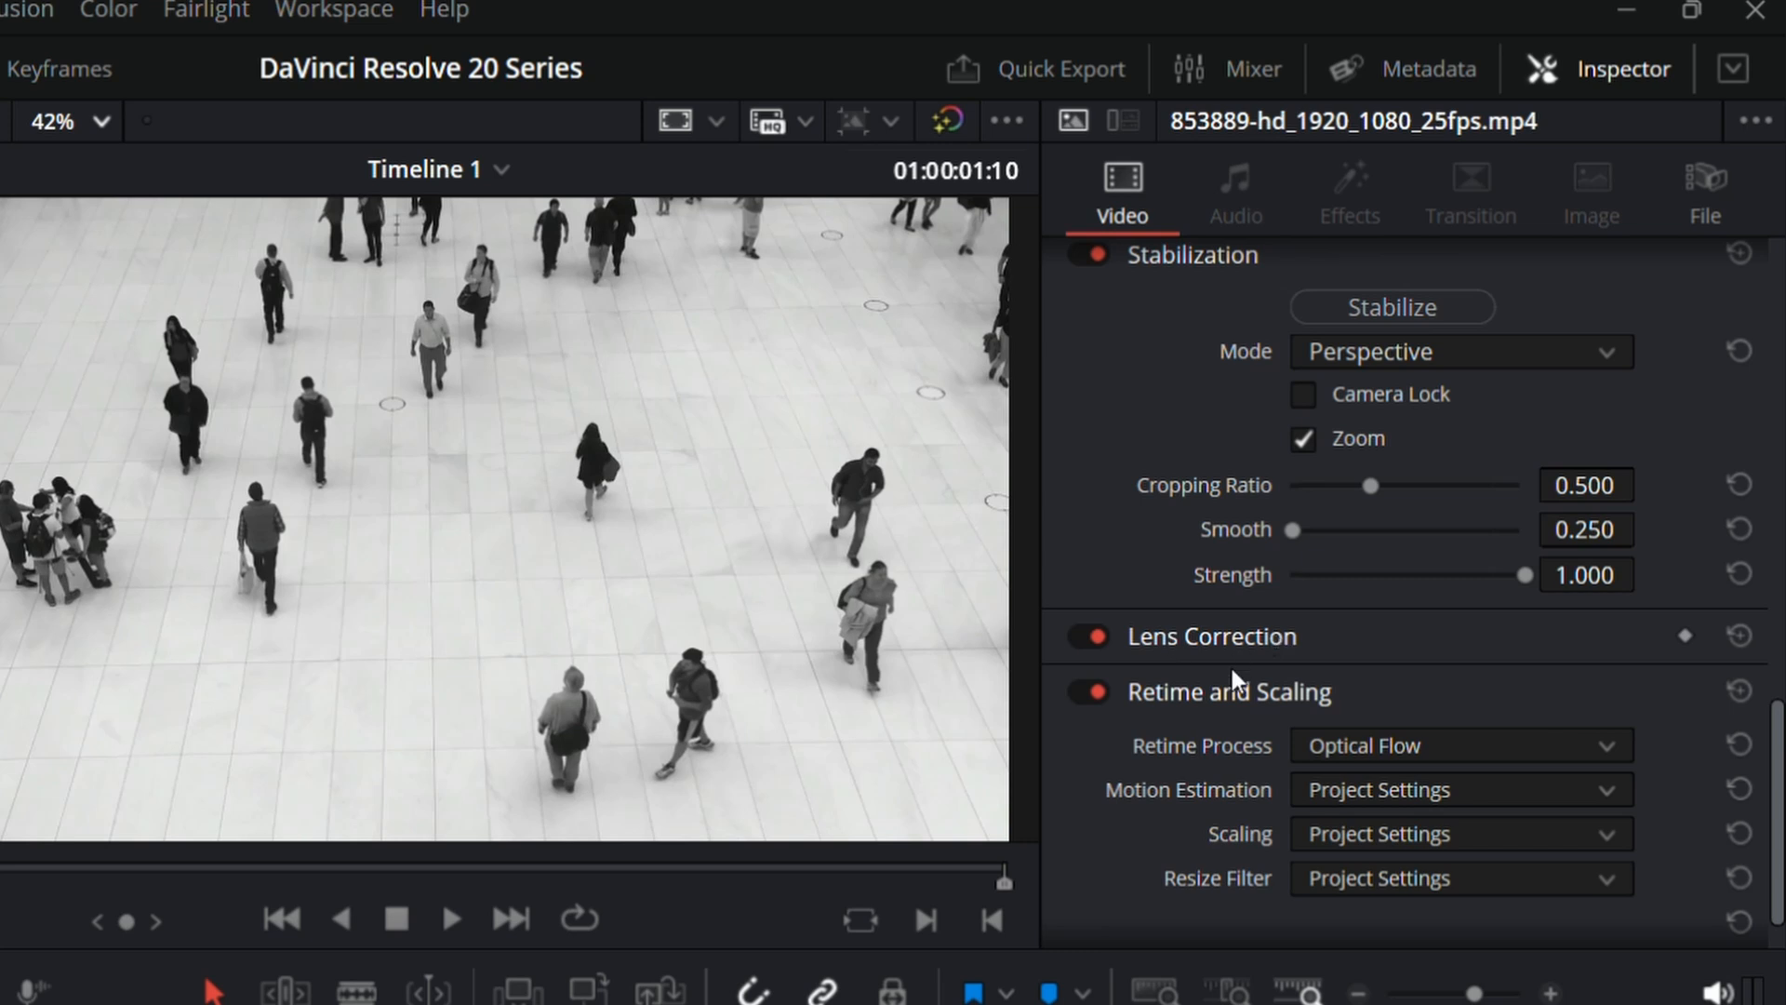
scroll(1274, 715, "down", 1)
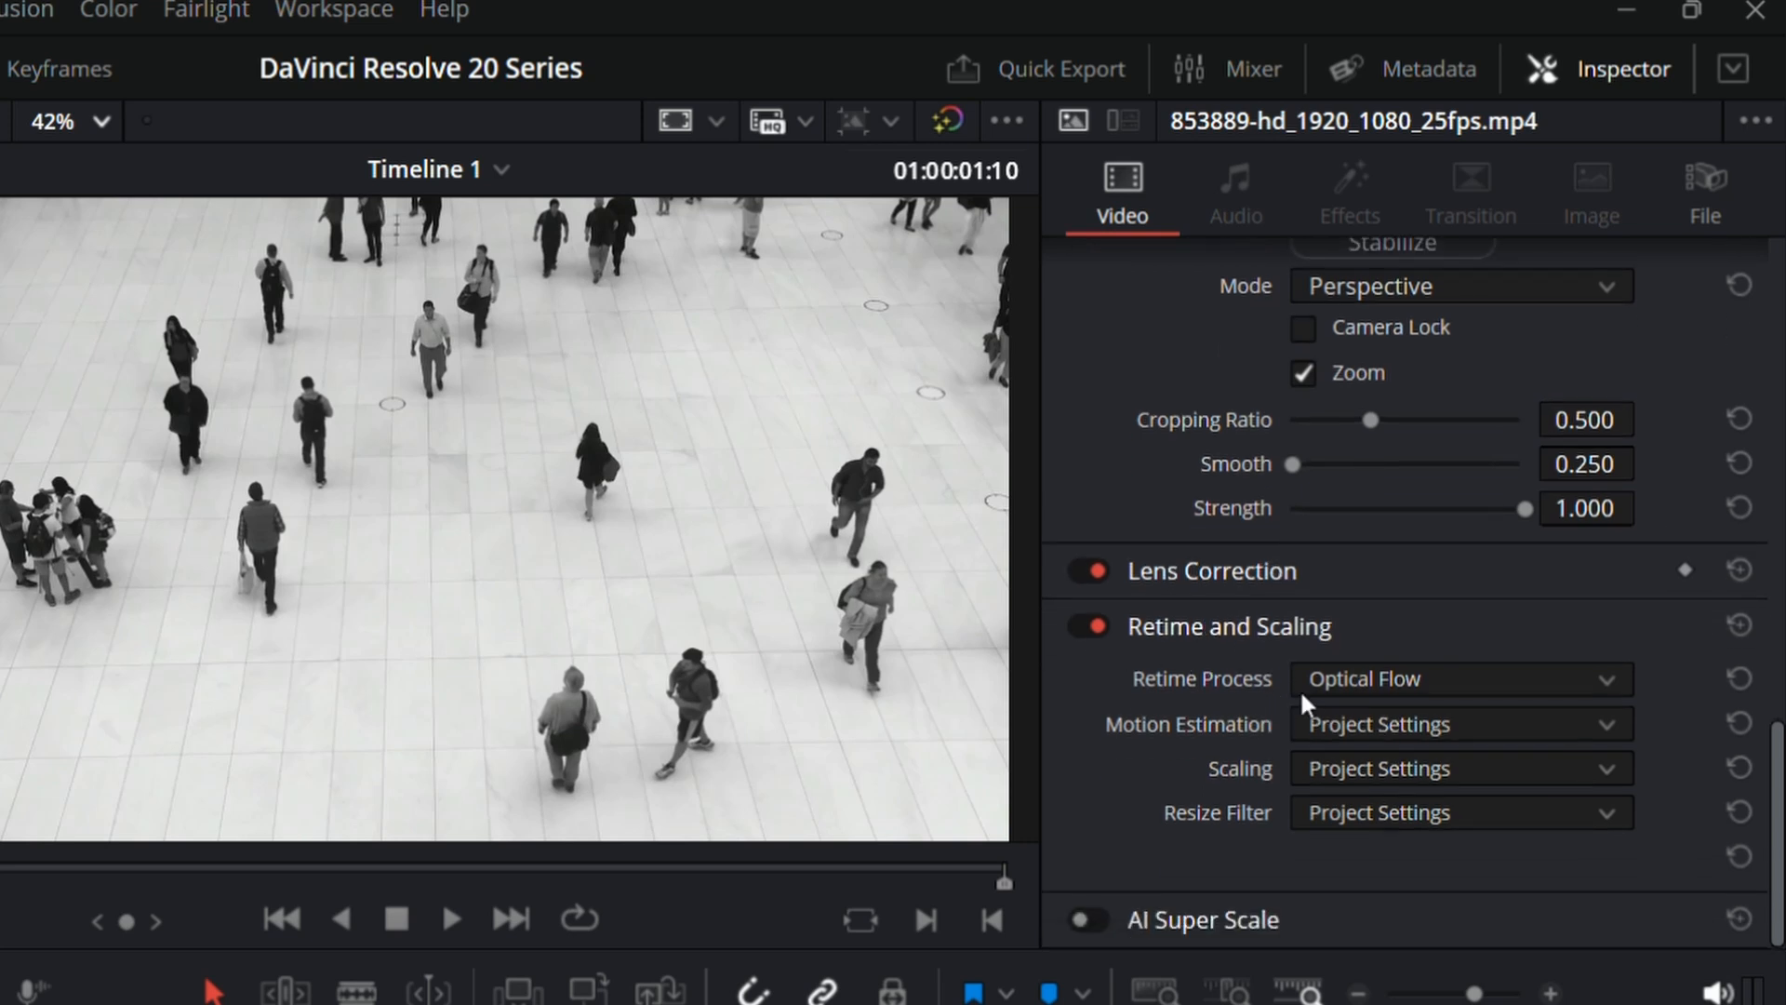